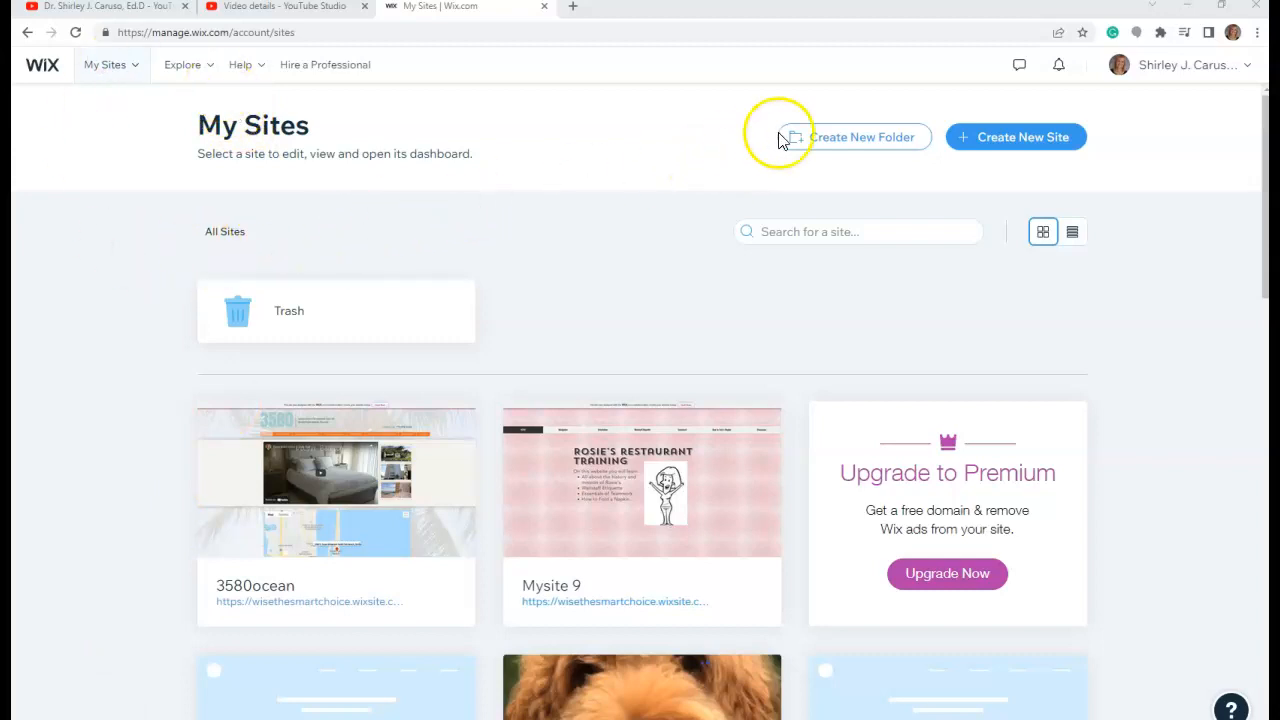
Create a new site of the type online training, keeping the recommended Chat, Bookings, Video and Online Programs features
{"action": "left_click", "coordinate": [1026, 148]}
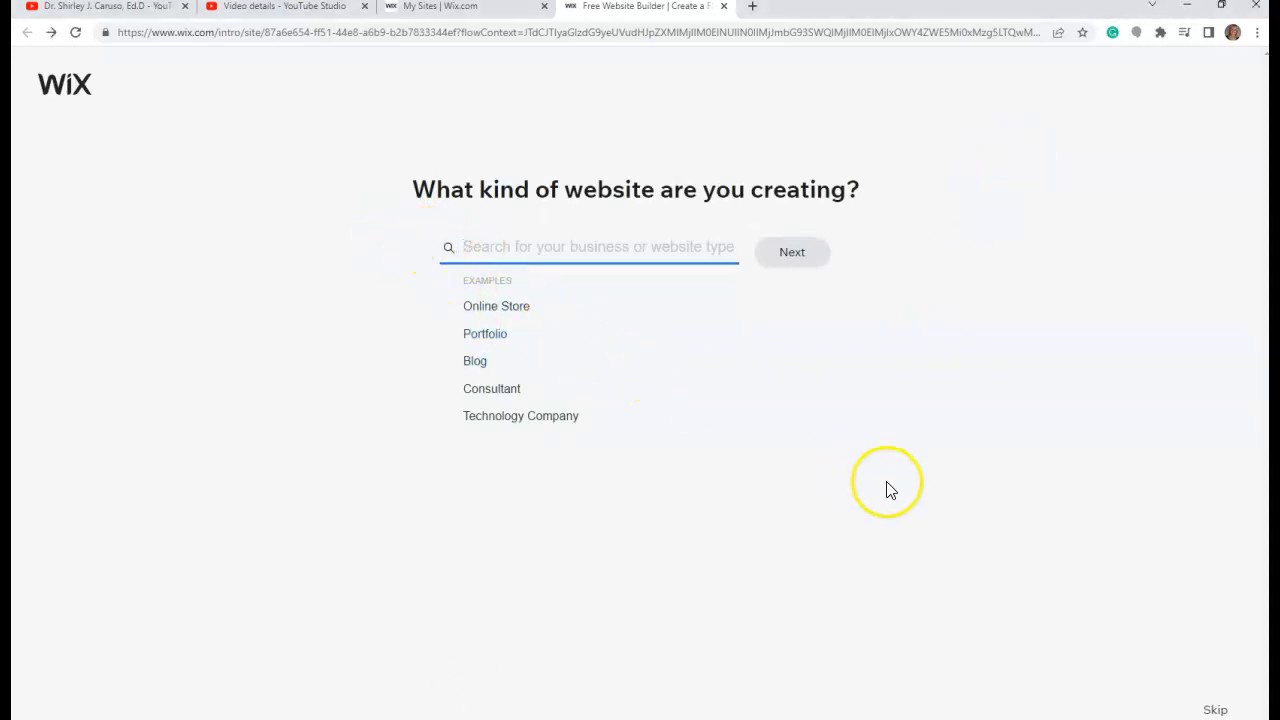
{"action": "type", "text": "onlin"}
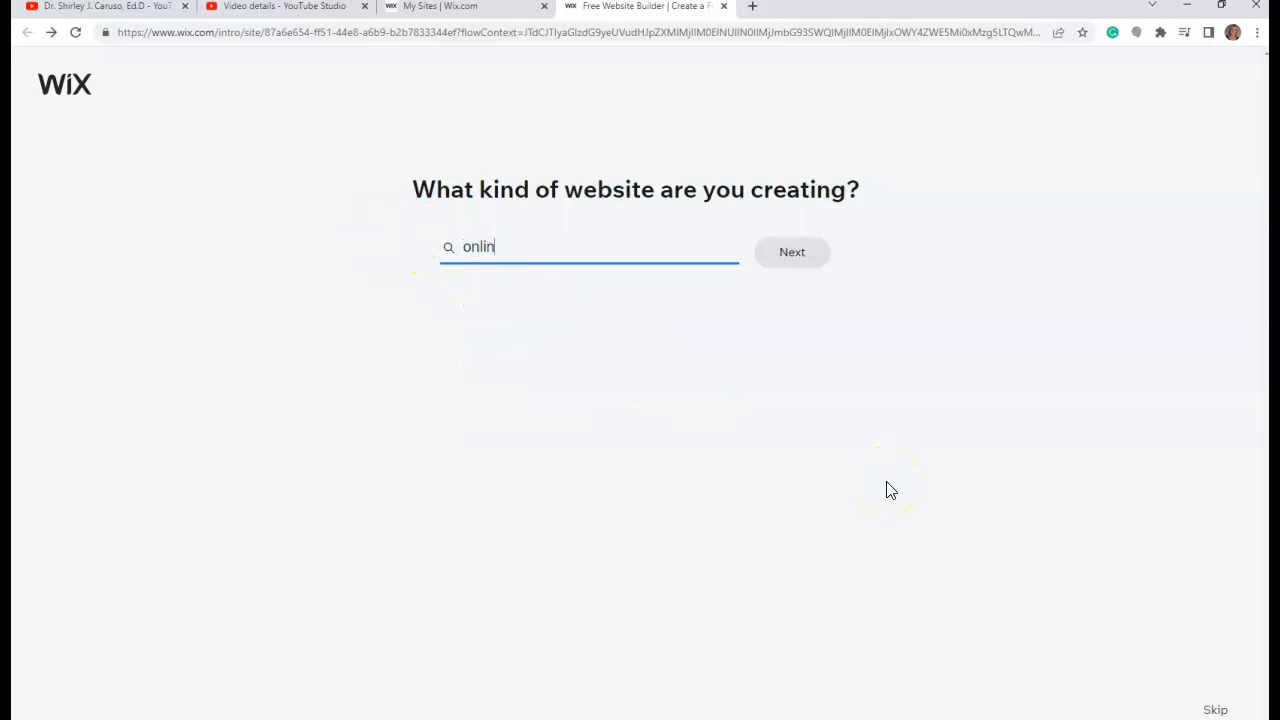
{"action": "type", "text": "e training"}
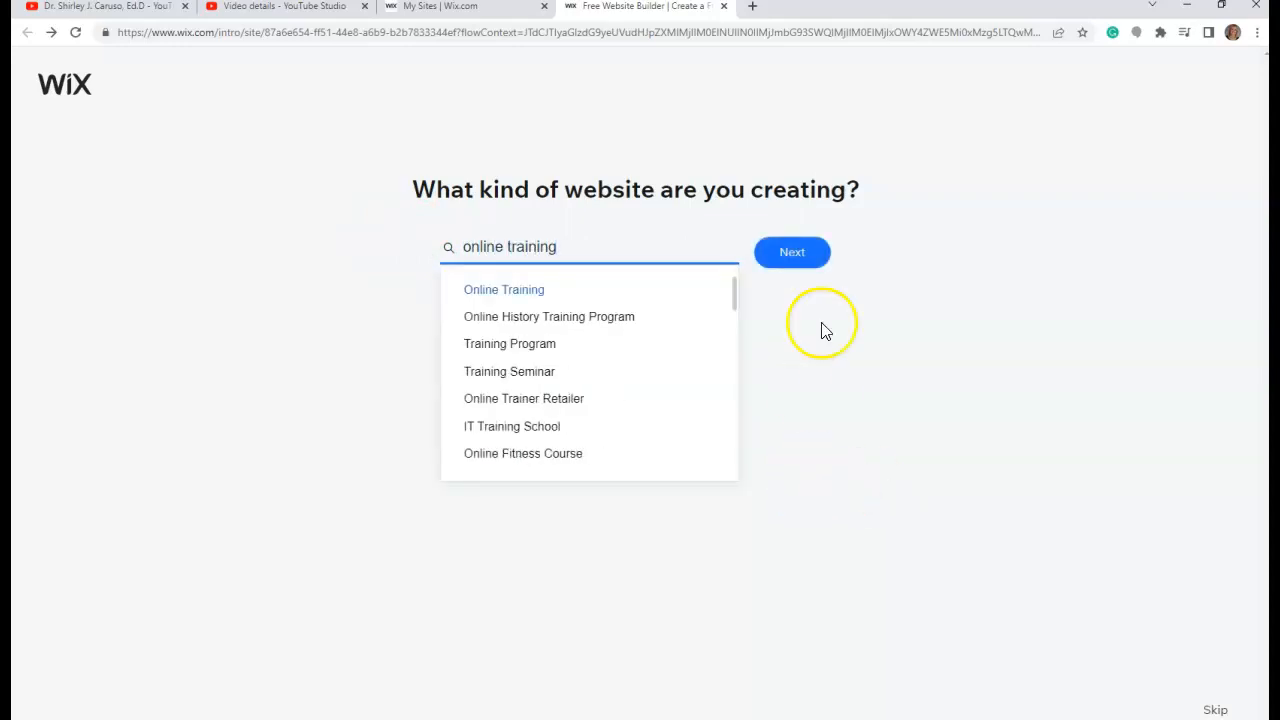
{"action": "left_click", "coordinate": [800, 257]}
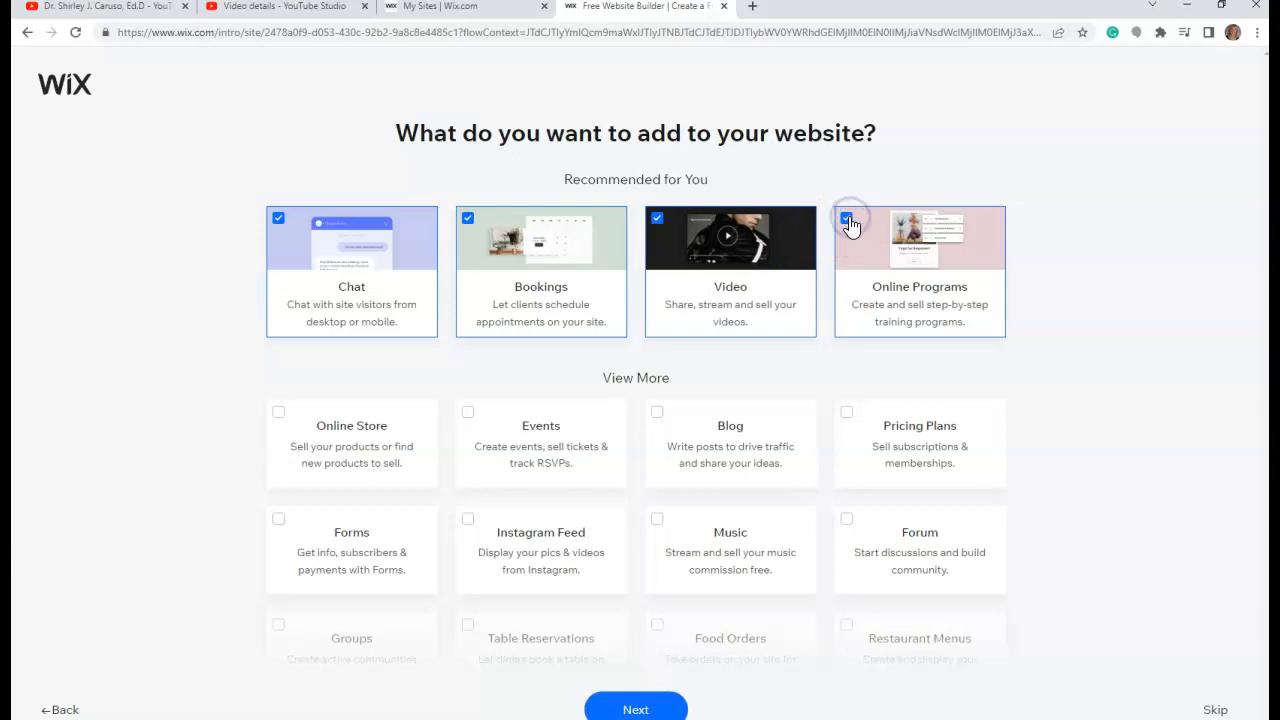
{"action": "left_click", "coordinate": [637, 709]}
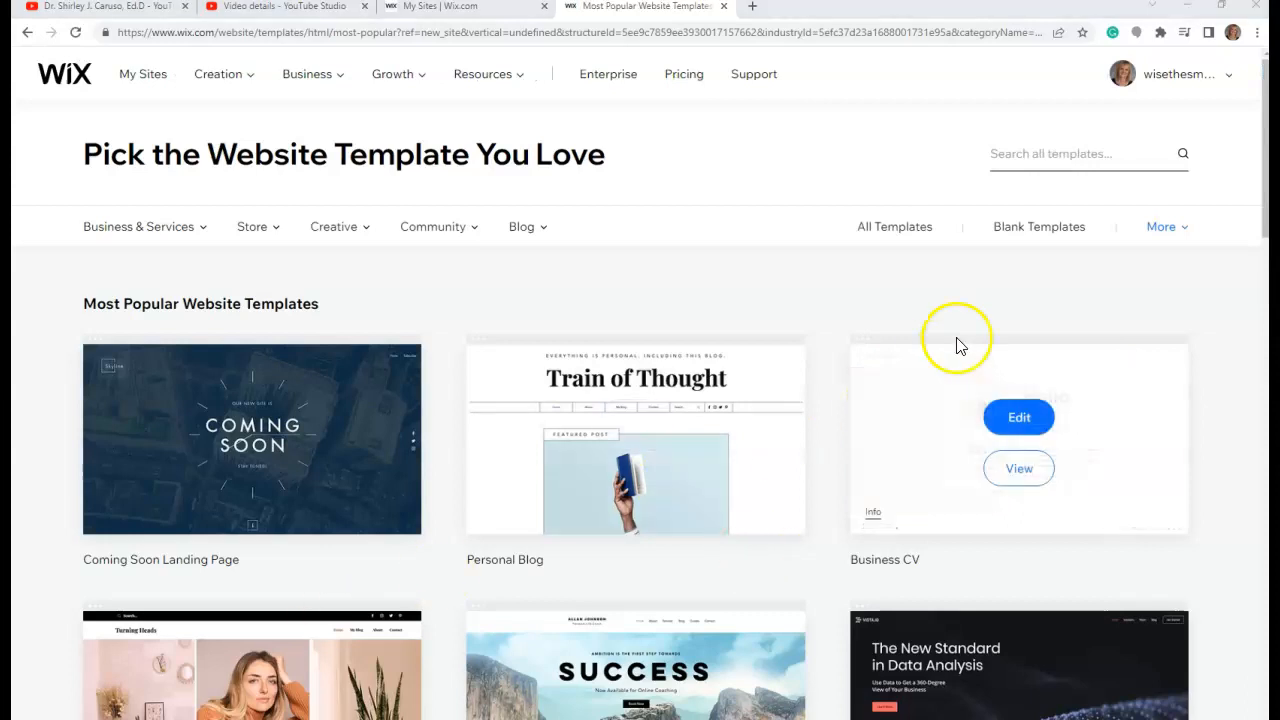
Open the Start from Scratch blank template for editing
{"action": "left_click", "coordinate": [1028, 252]}
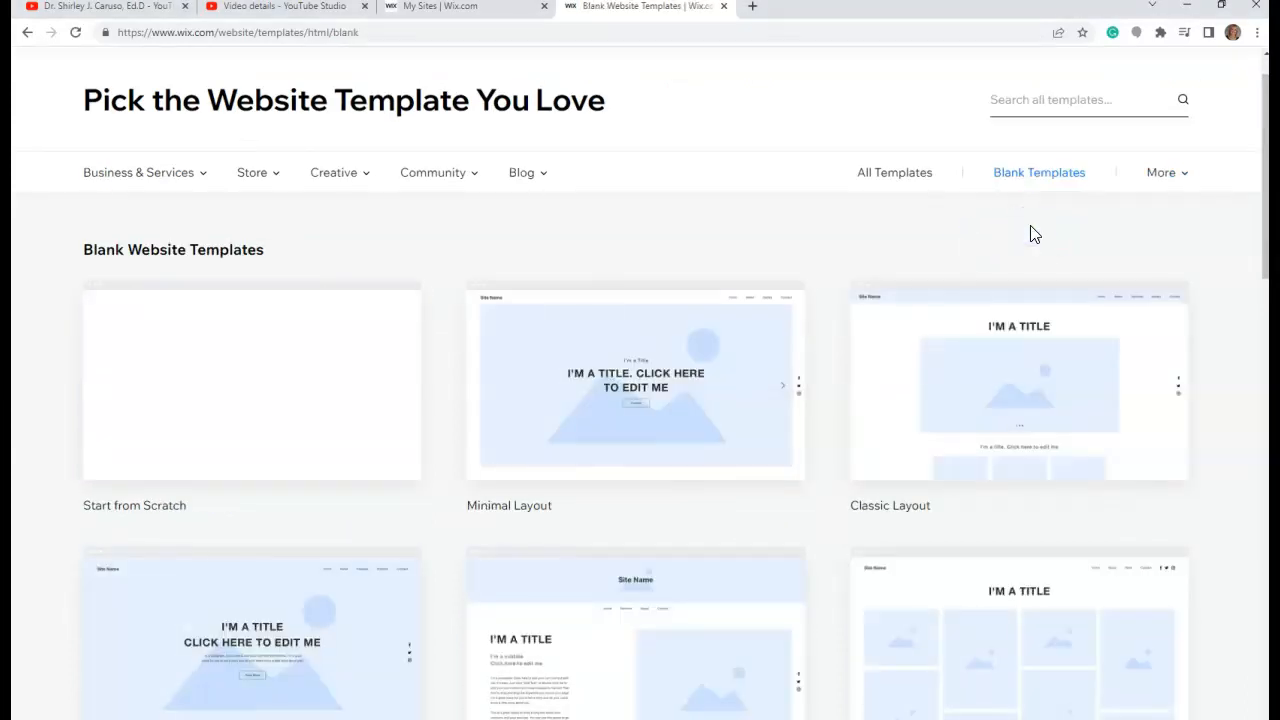
{"action": "mouse_move", "coordinate": [137, 388]}
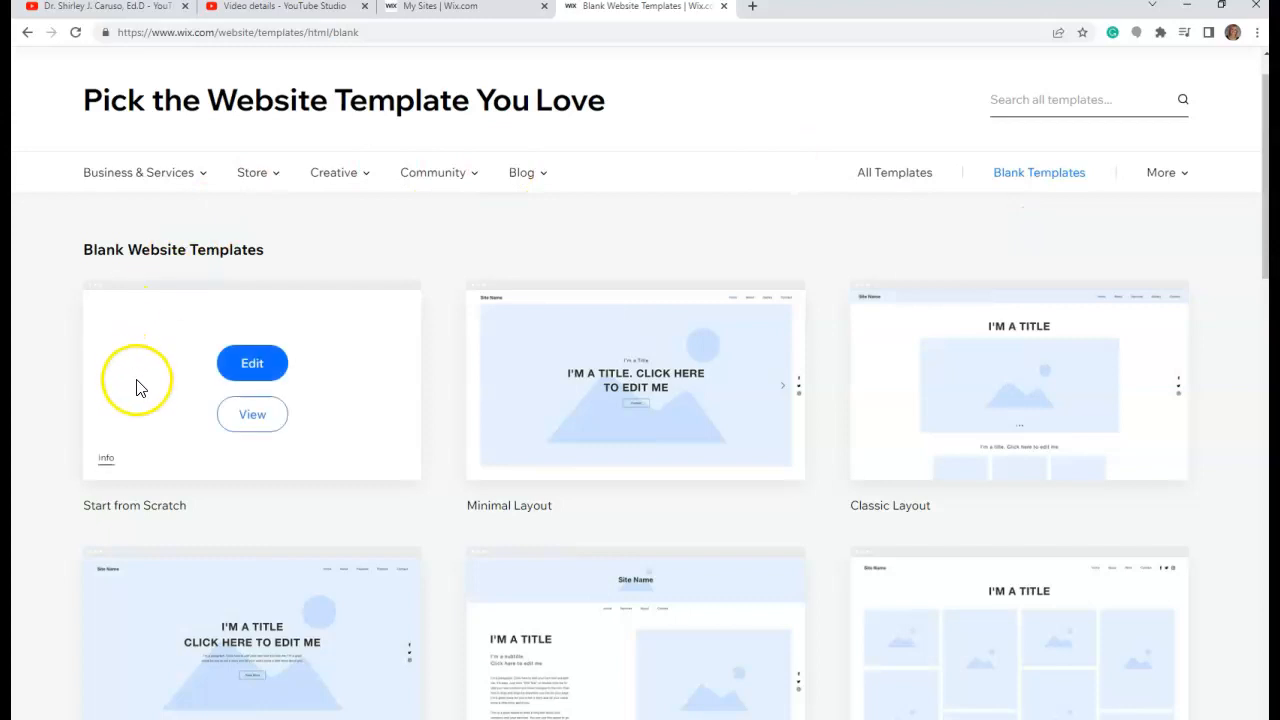
{"action": "left_click", "coordinate": [253, 364]}
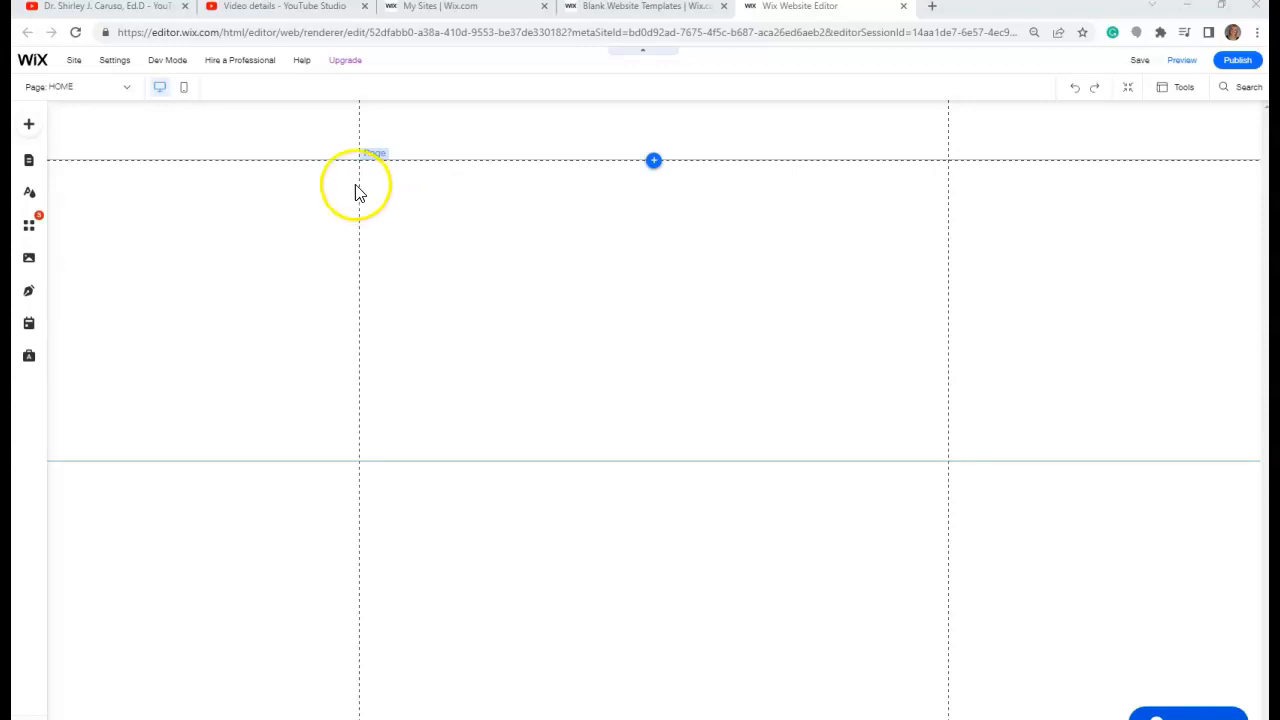
Add a Heading 1 near the top of the page reading "Rosie's Restaurant Waitstaff Training" and widen its text box
{"action": "left_click", "coordinate": [30, 128]}
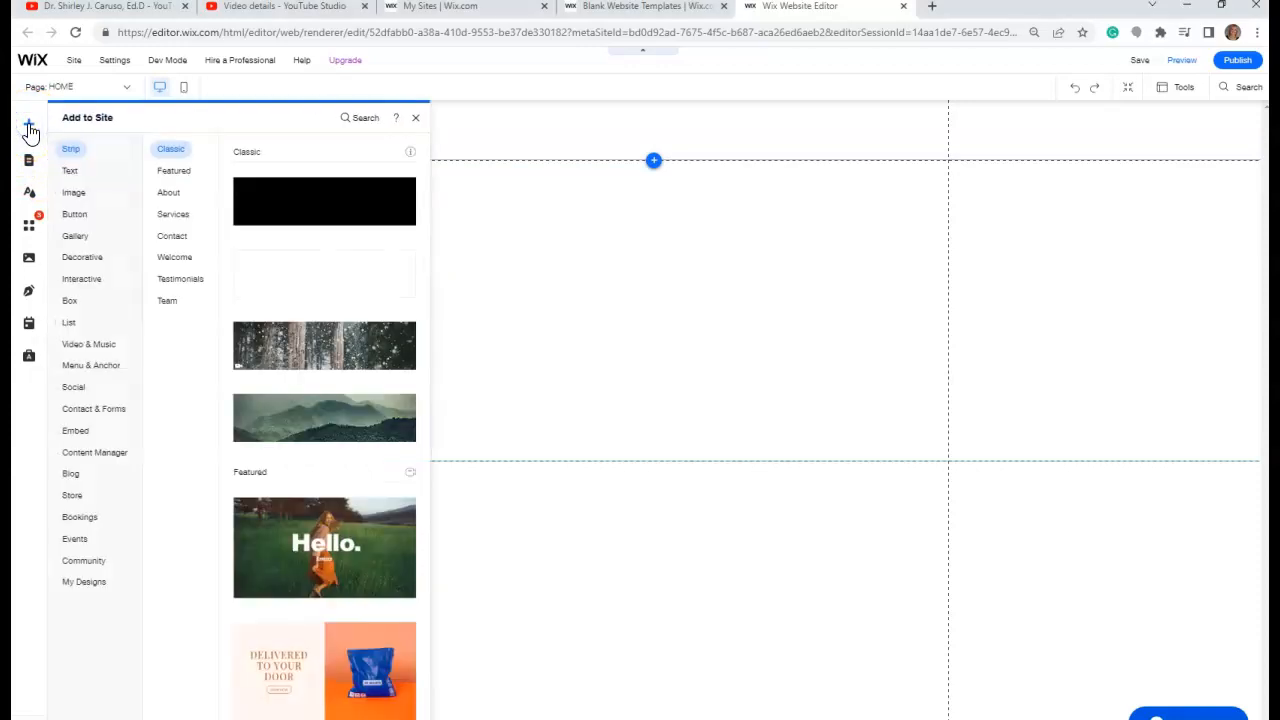
{"action": "left_click", "coordinate": [72, 172]}
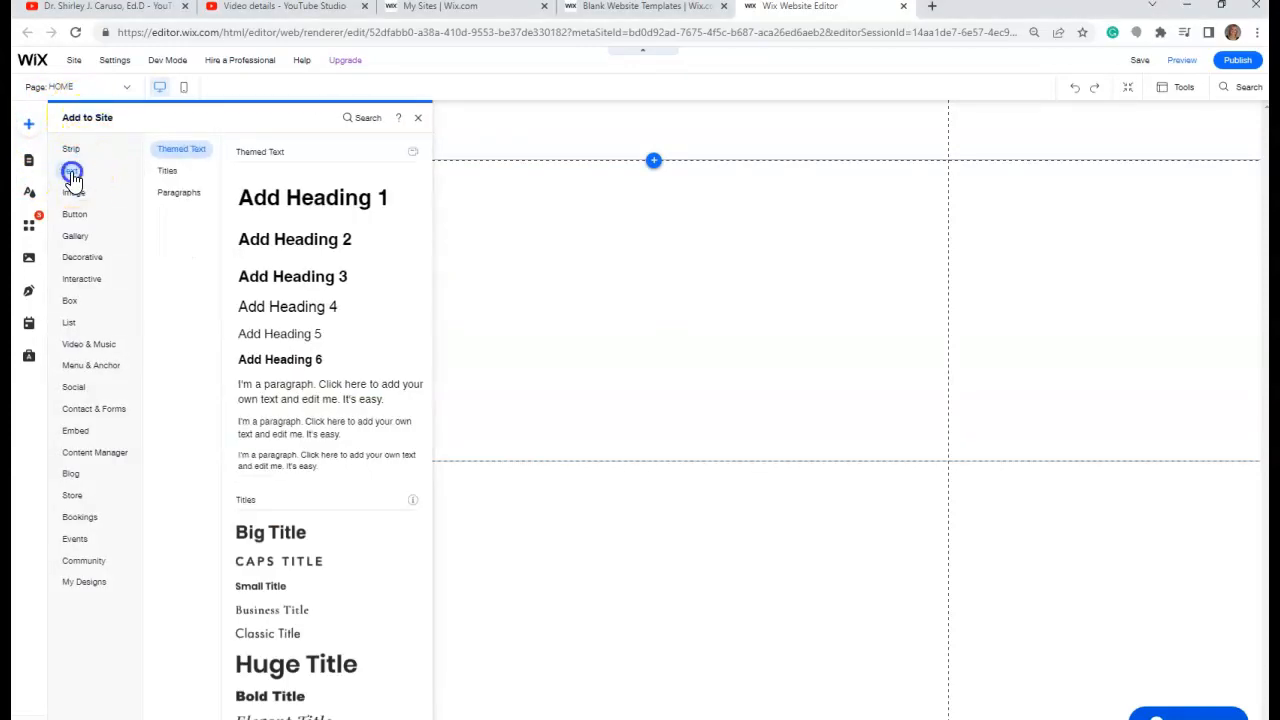
{"action": "left_click", "coordinate": [322, 198]}
{"action": "left_click_drag", "start_coordinate": [647, 414], "coordinate": [515, 193]}
{"action": "left_click_drag", "start_coordinate": [626, 221], "coordinate": [783, 220]}
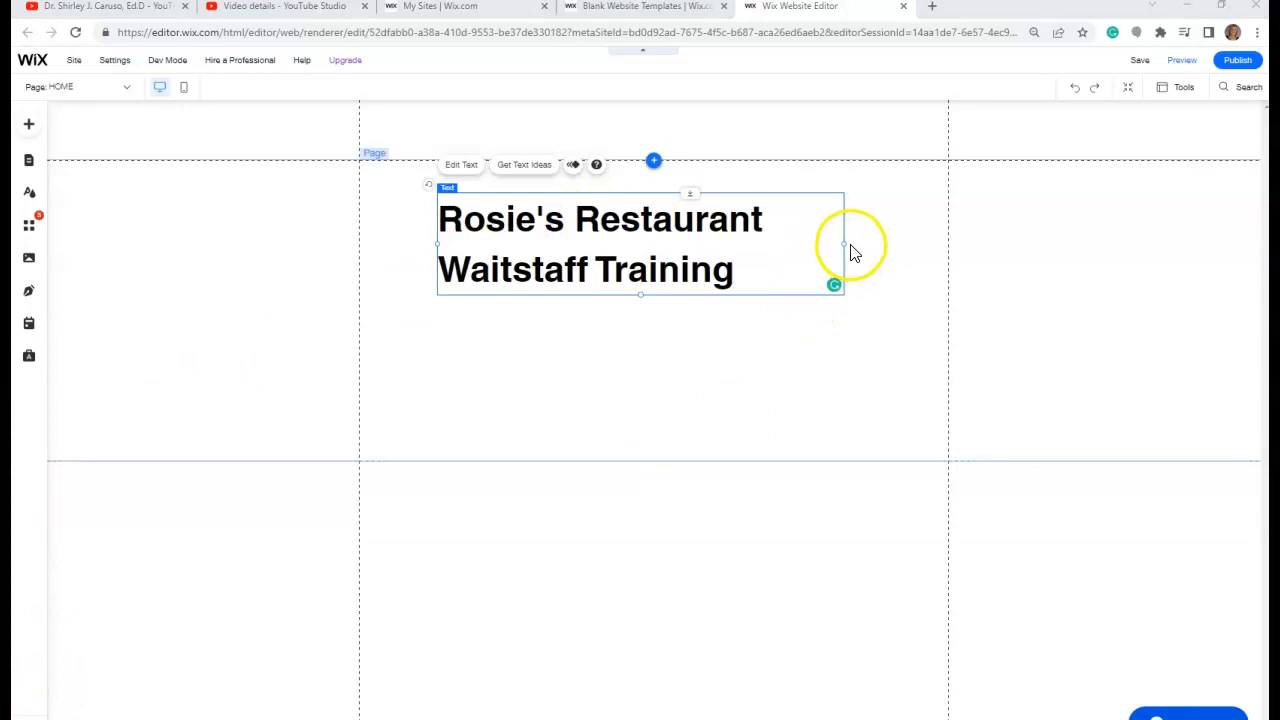
Stretch the title's text box between both vertical gridlines and move it up to the top edge of the page section
{"action": "left_click_drag", "start_coordinate": [845, 242], "coordinate": [949, 236]}
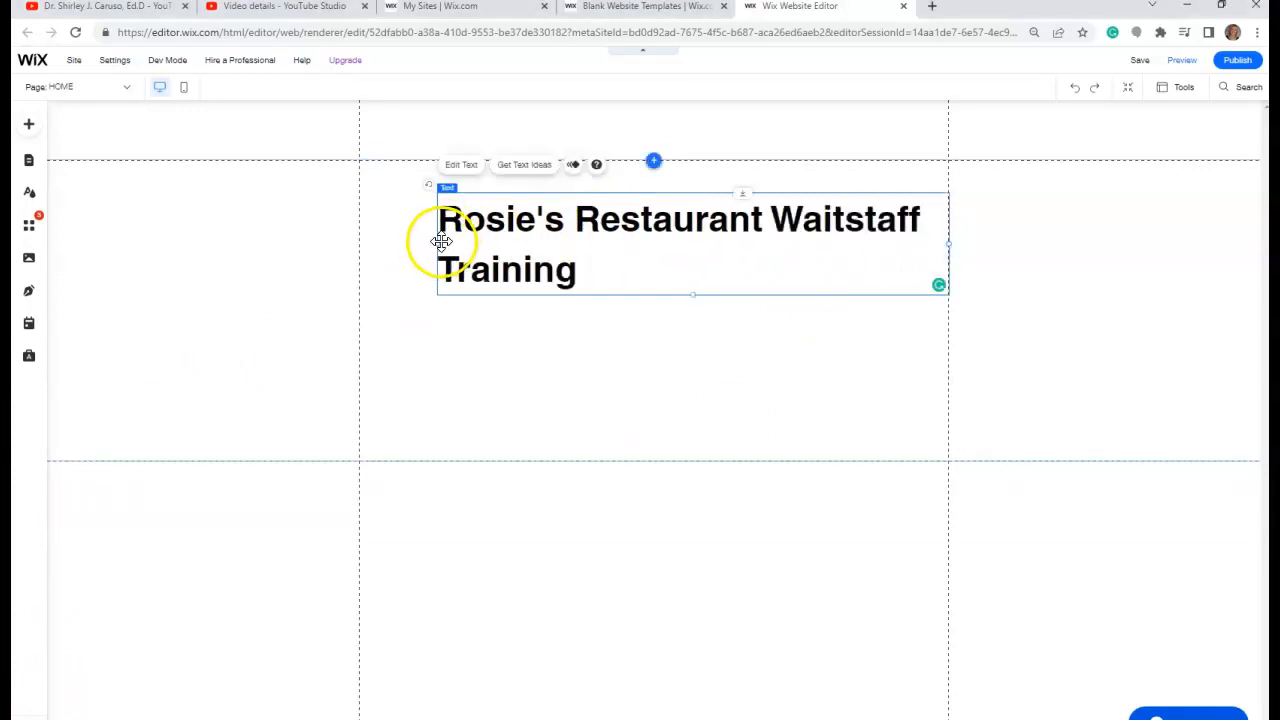
{"action": "left_click_drag", "start_coordinate": [435, 240], "coordinate": [360, 238]}
{"action": "left_click_drag", "start_coordinate": [662, 193], "coordinate": [663, 160]}
{"action": "left_click_drag", "start_coordinate": [383, 185], "coordinate": [381, 190]}
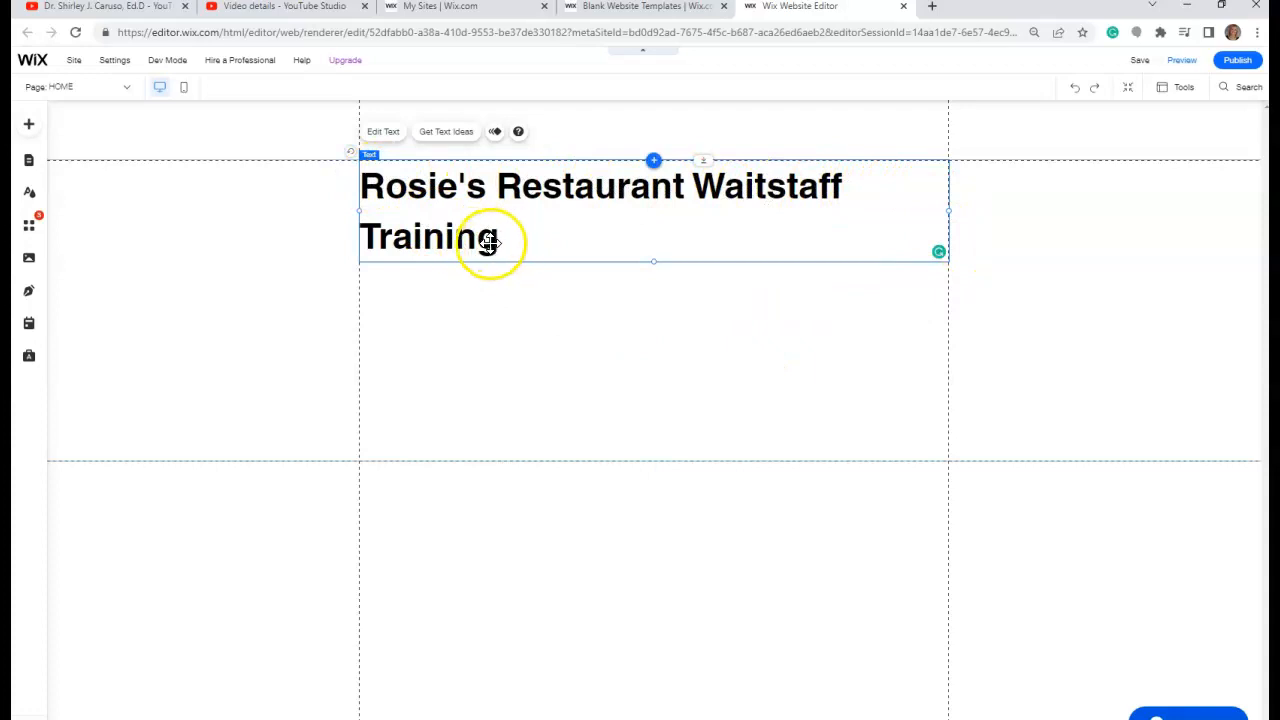
Set the title's font size to 52 px so that it fits on one line
{"action": "left_click", "coordinate": [389, 133]}
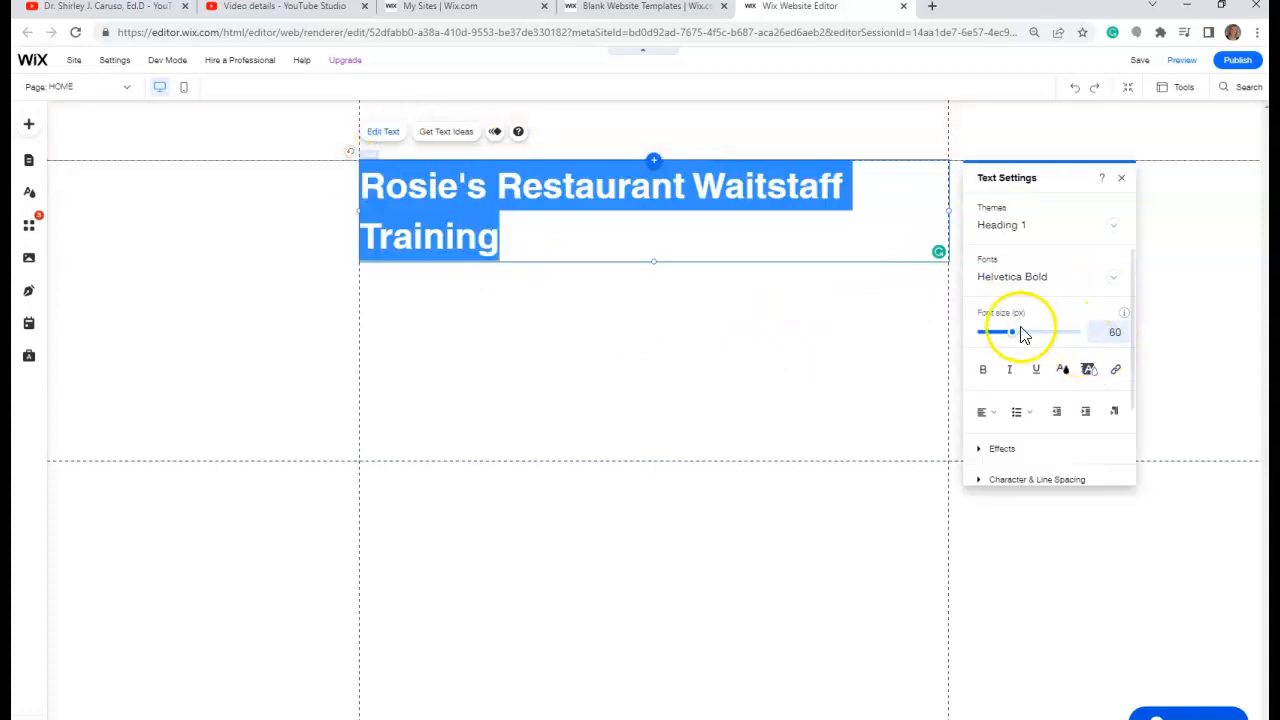
{"action": "left_click_drag", "start_coordinate": [1014, 341], "coordinate": [1010, 340]}
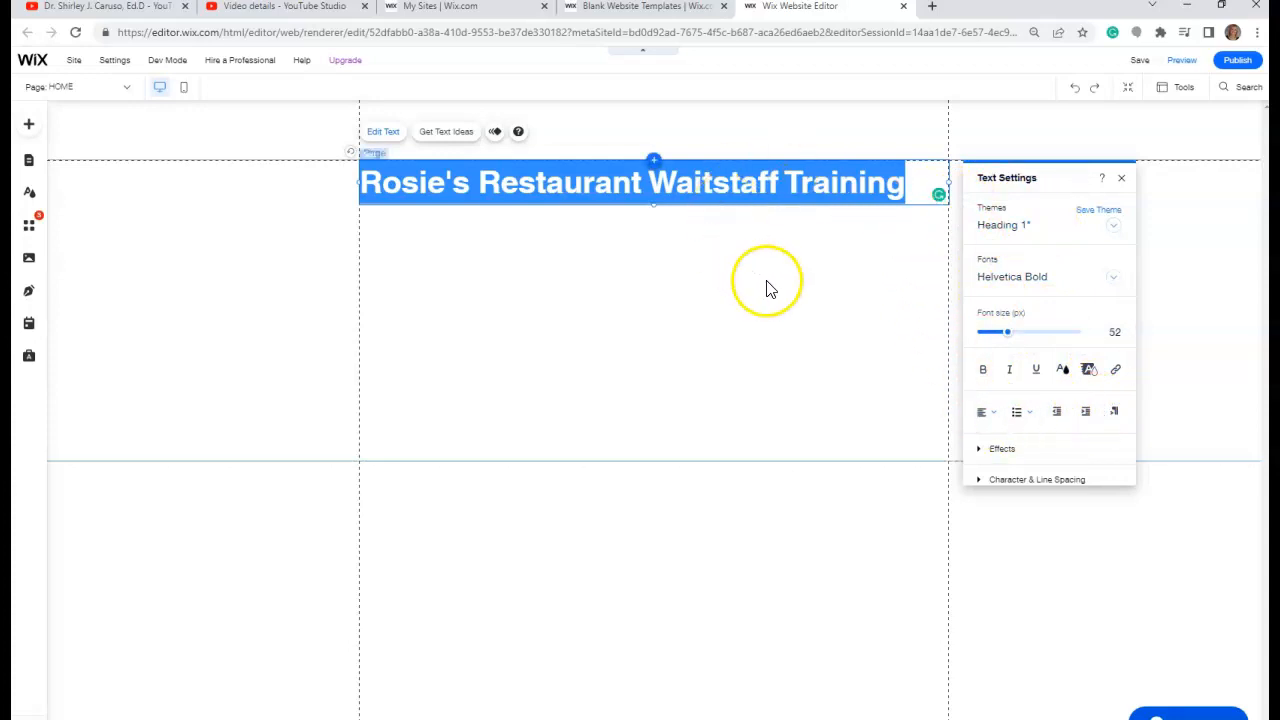
{"action": "left_click", "coordinate": [720, 315]}
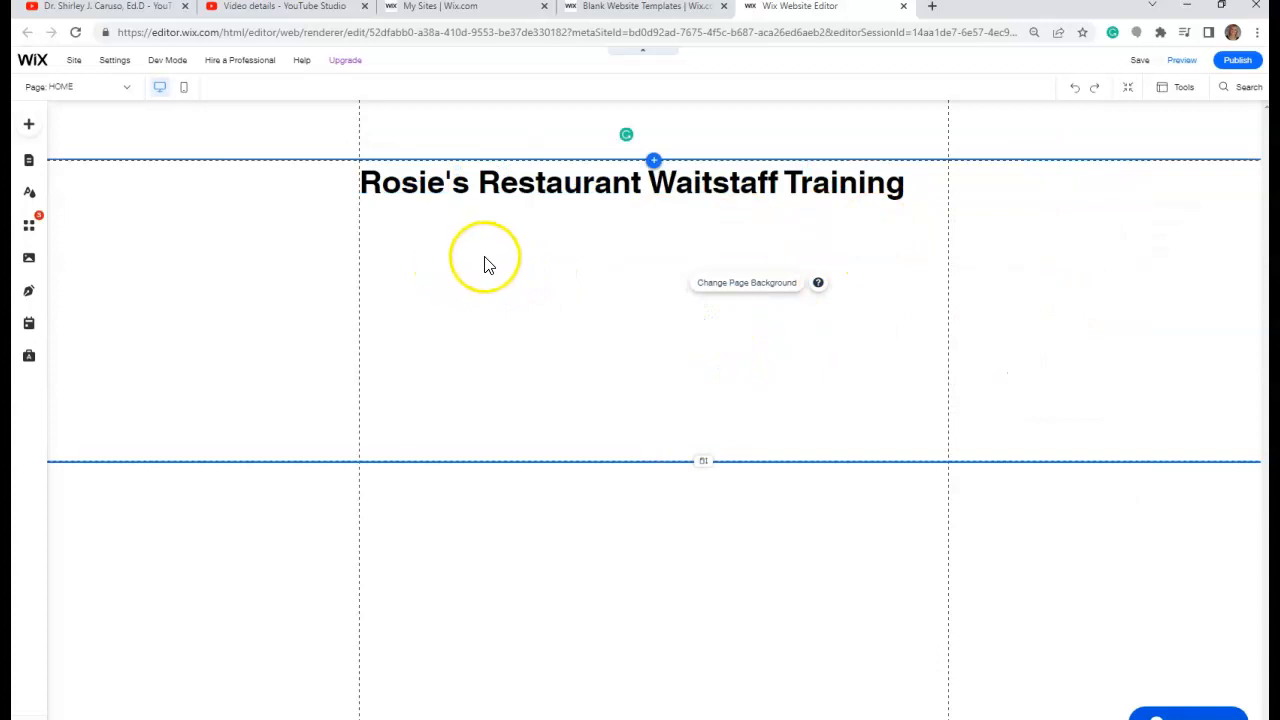
Add a Heading 2 below the page title, near the left gridline, and widen its text box
{"action": "left_click", "coordinate": [33, 130]}
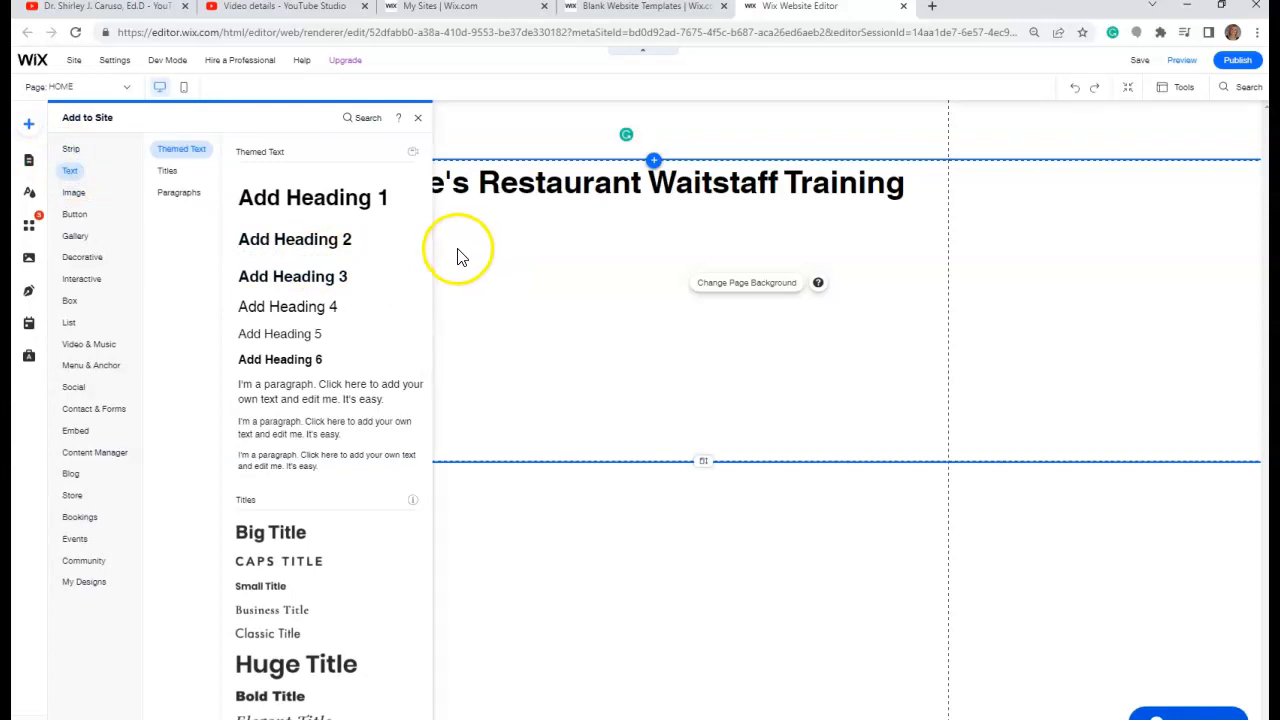
{"action": "left_click", "coordinate": [329, 240]}
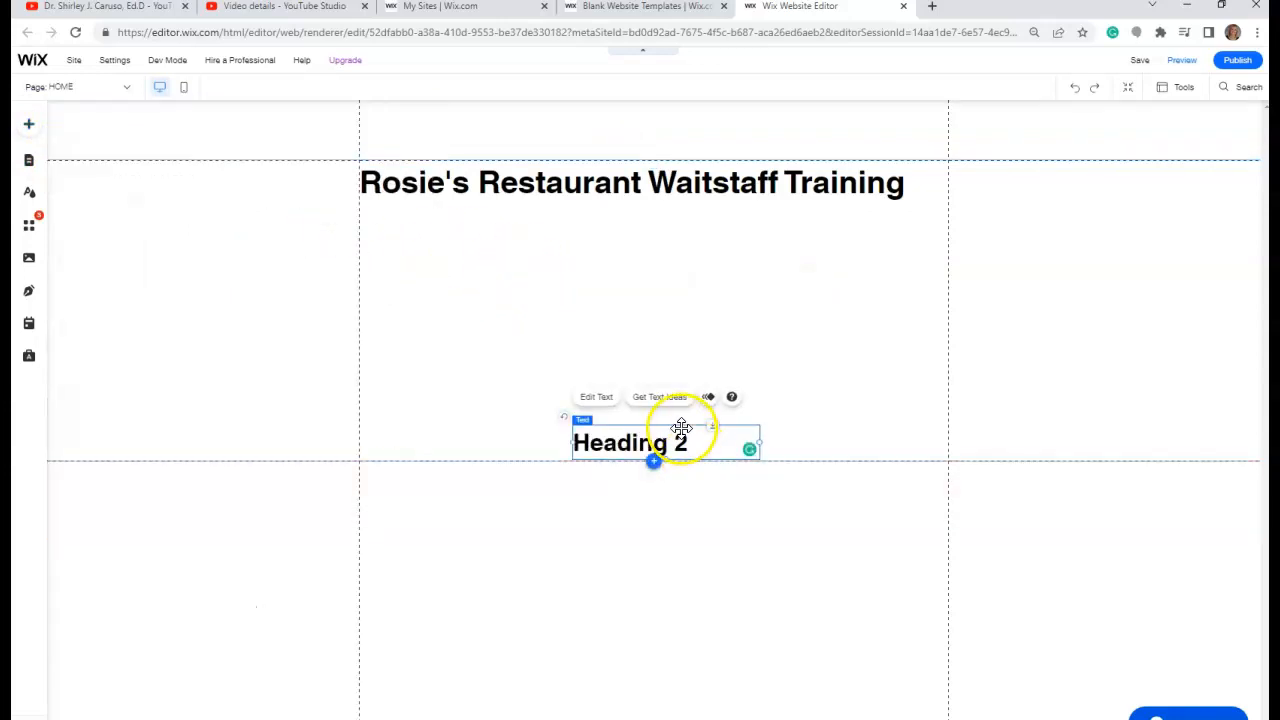
{"action": "left_click_drag", "start_coordinate": [680, 429], "coordinate": [471, 229]}
{"action": "left_click_drag", "start_coordinate": [550, 247], "coordinate": [672, 247]}
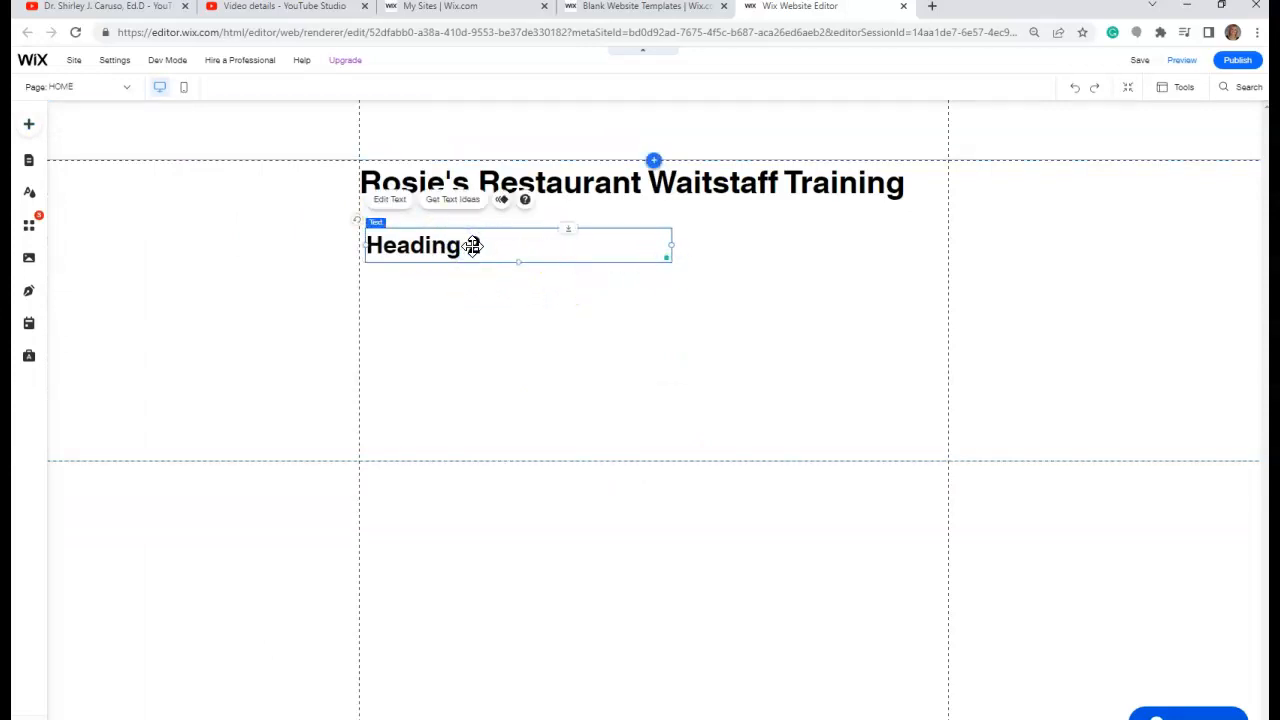
Enter a newly hired waitstaff intro with bulleted topics: Orientation to Rosie's Restaurant, Waitstaff Etiquette, How to Fold a Napkin, How to Set a Table
{"action": "left_click", "coordinate": [391, 205]}
{"action": "type", "text": "This train"}
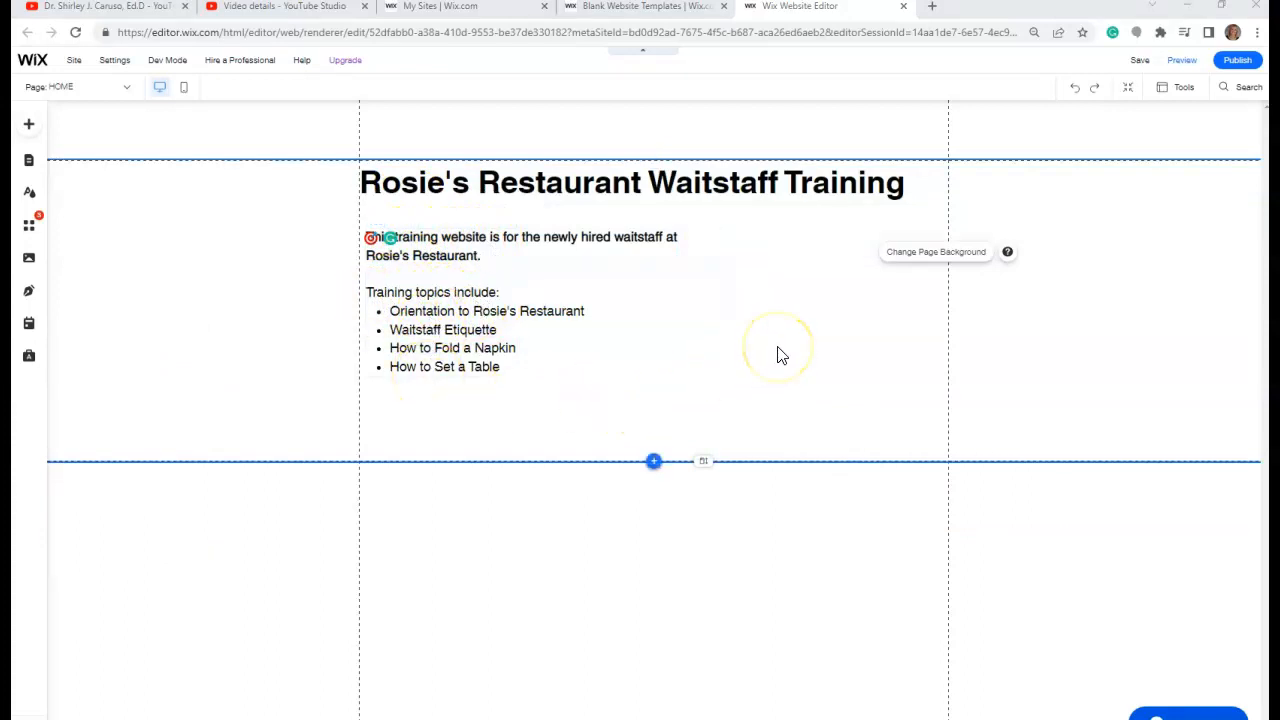
Upload the images Rosie pic and Rosie Rest pic from the computer's Rosie's folder to the site files
{"action": "left_click", "coordinate": [33, 126]}
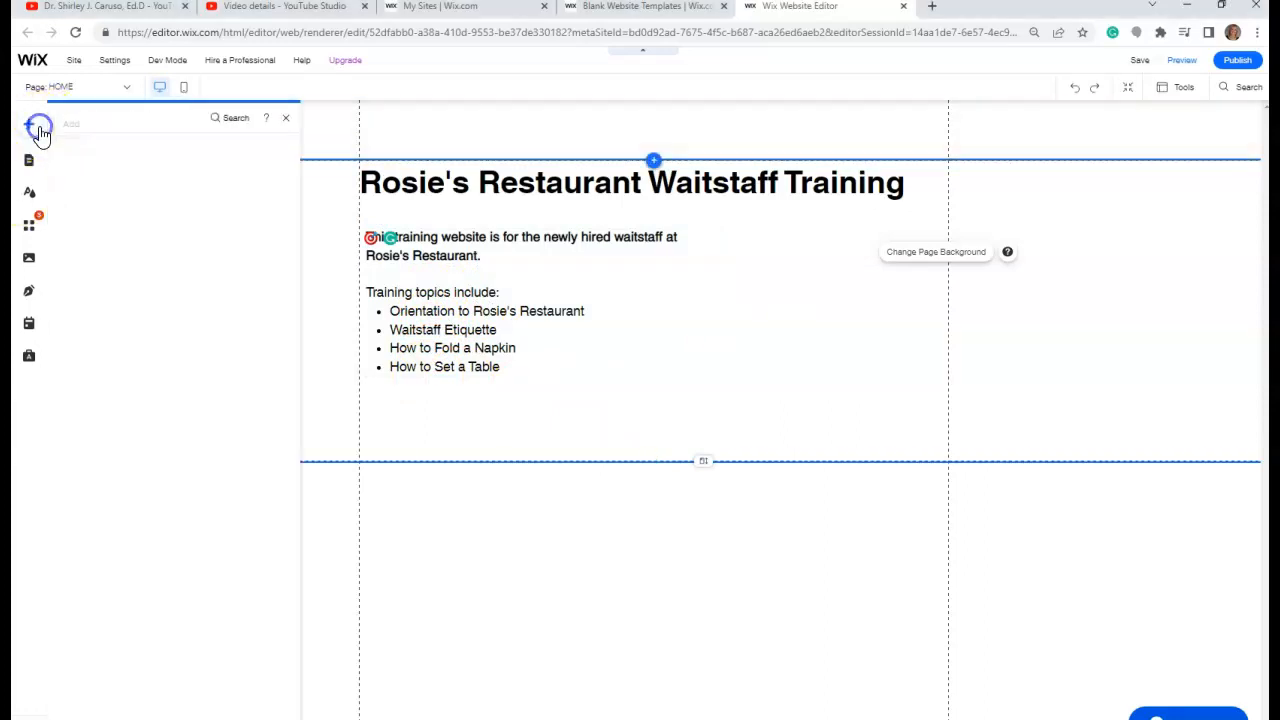
{"action": "left_click", "coordinate": [74, 193]}
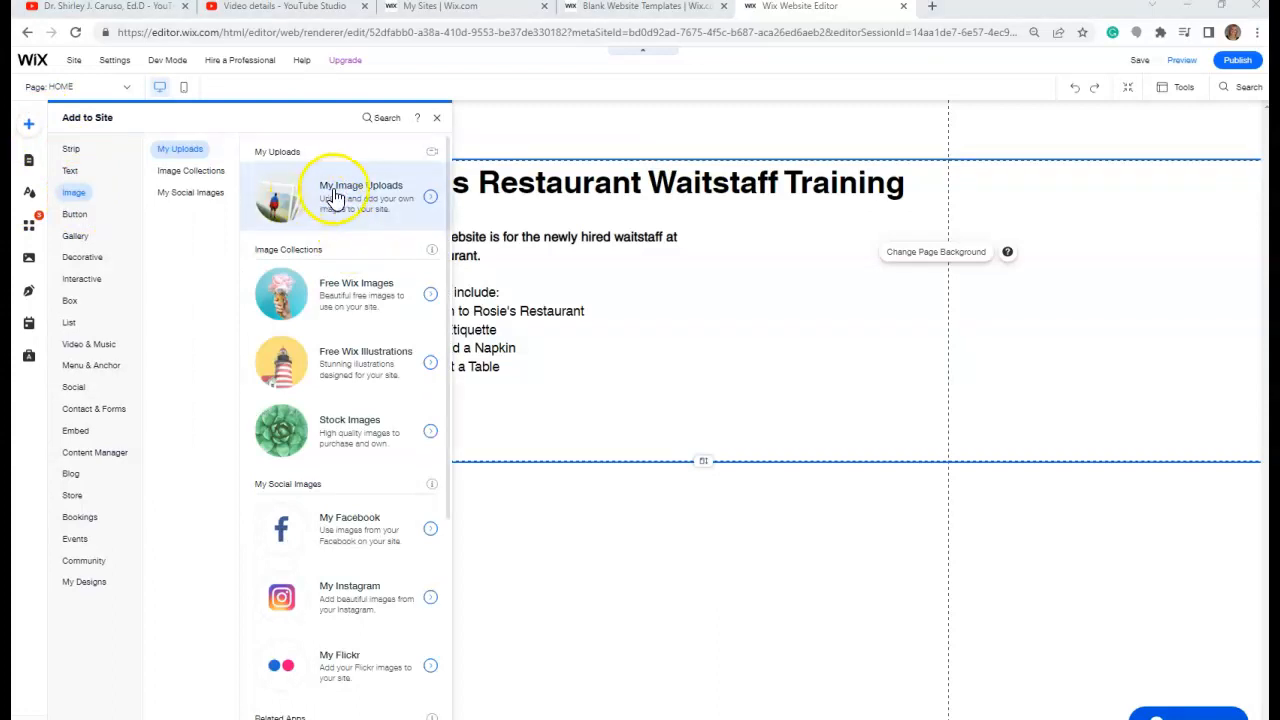
{"action": "left_click", "coordinate": [430, 203]}
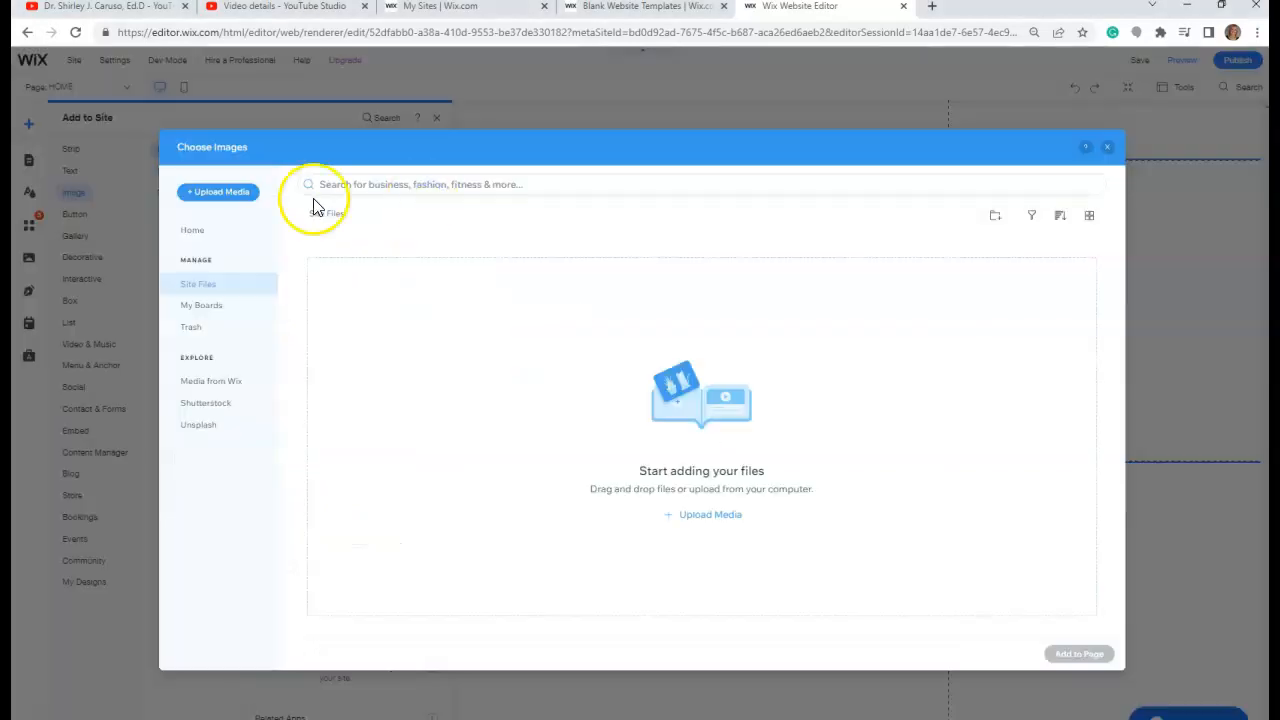
{"action": "left_click", "coordinate": [239, 195]}
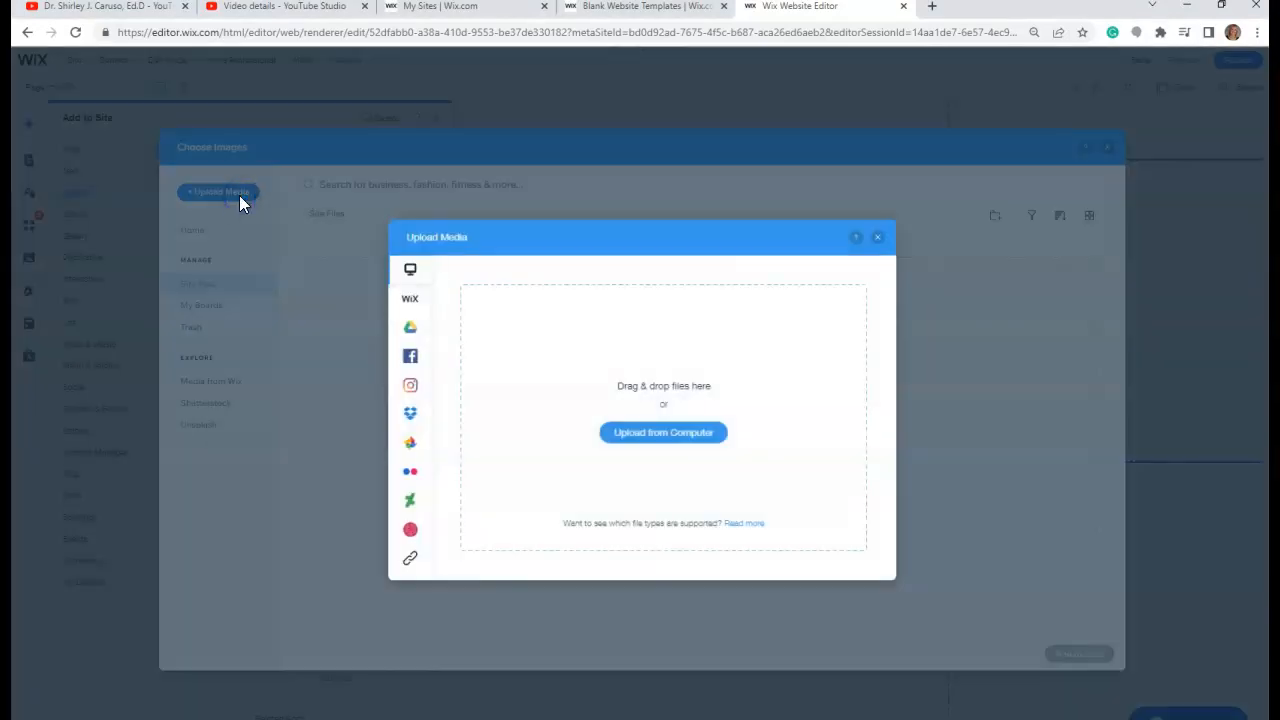
{"action": "left_click", "coordinate": [660, 436]}
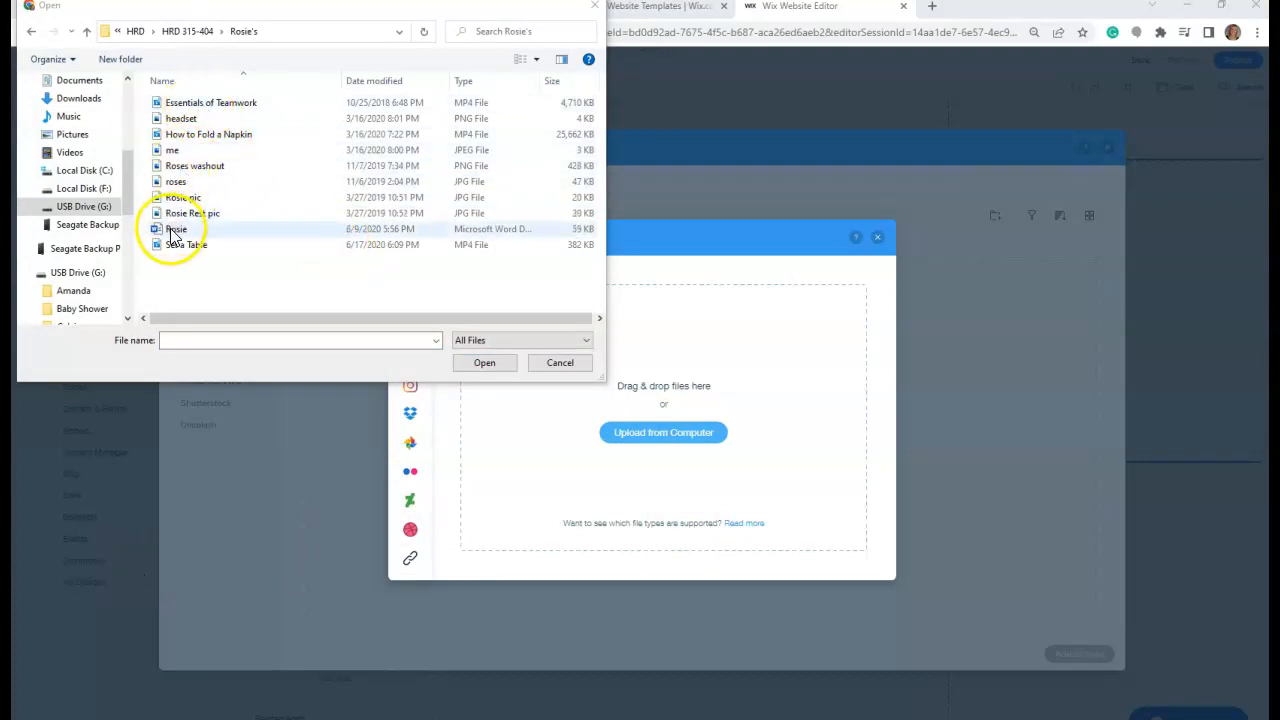
{"action": "left_click_drag", "start_coordinate": [183, 198], "coordinate": [733, 411]}
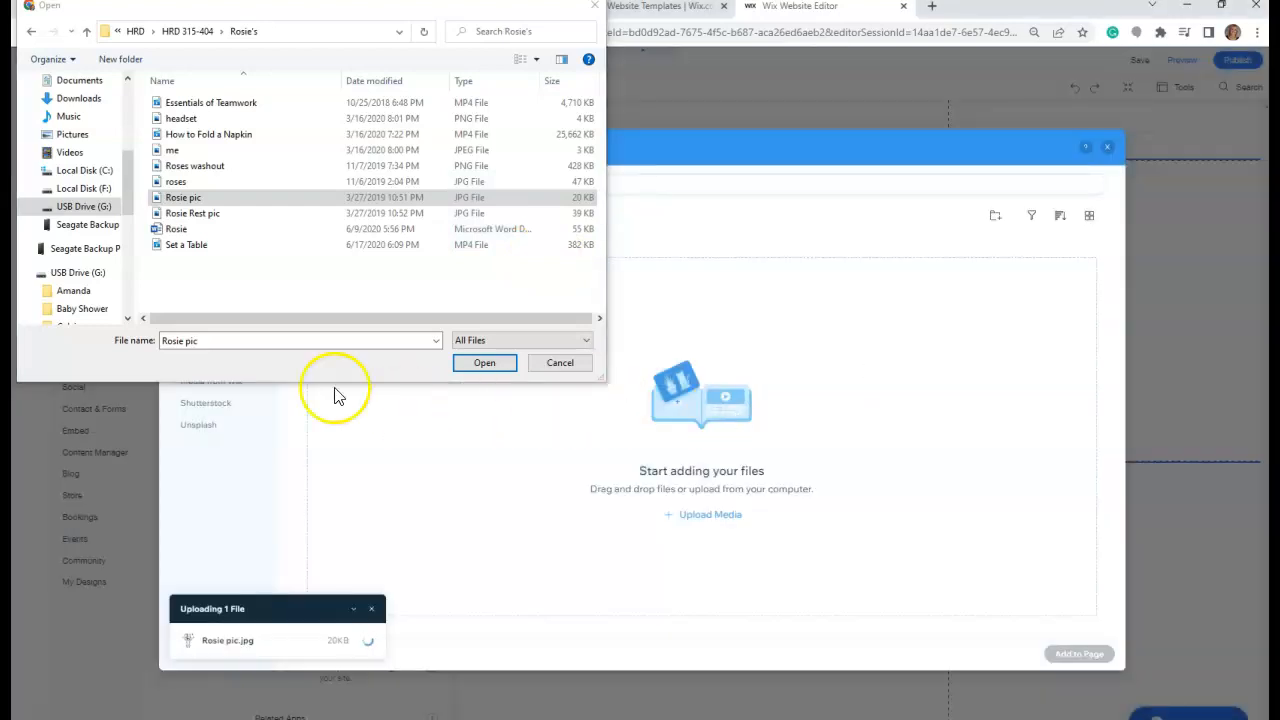
{"action": "left_click_drag", "start_coordinate": [209, 213], "coordinate": [766, 409]}
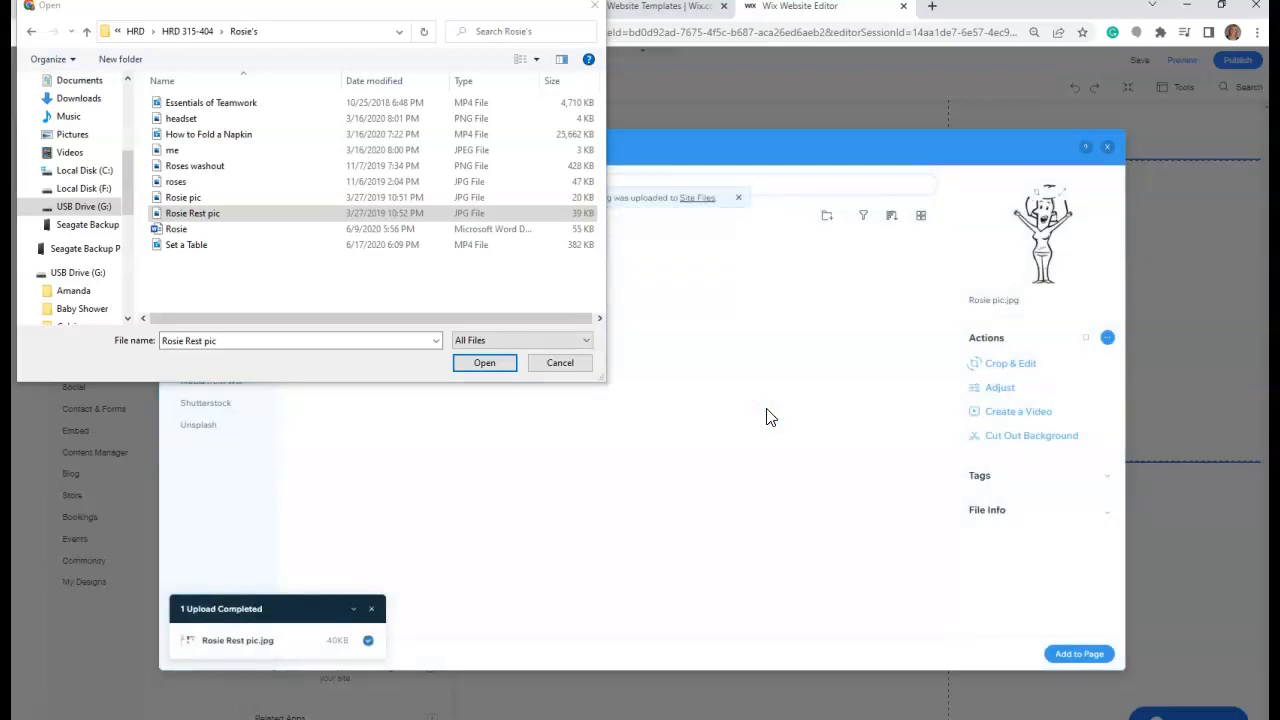
{"action": "left_click", "coordinate": [560, 366]}
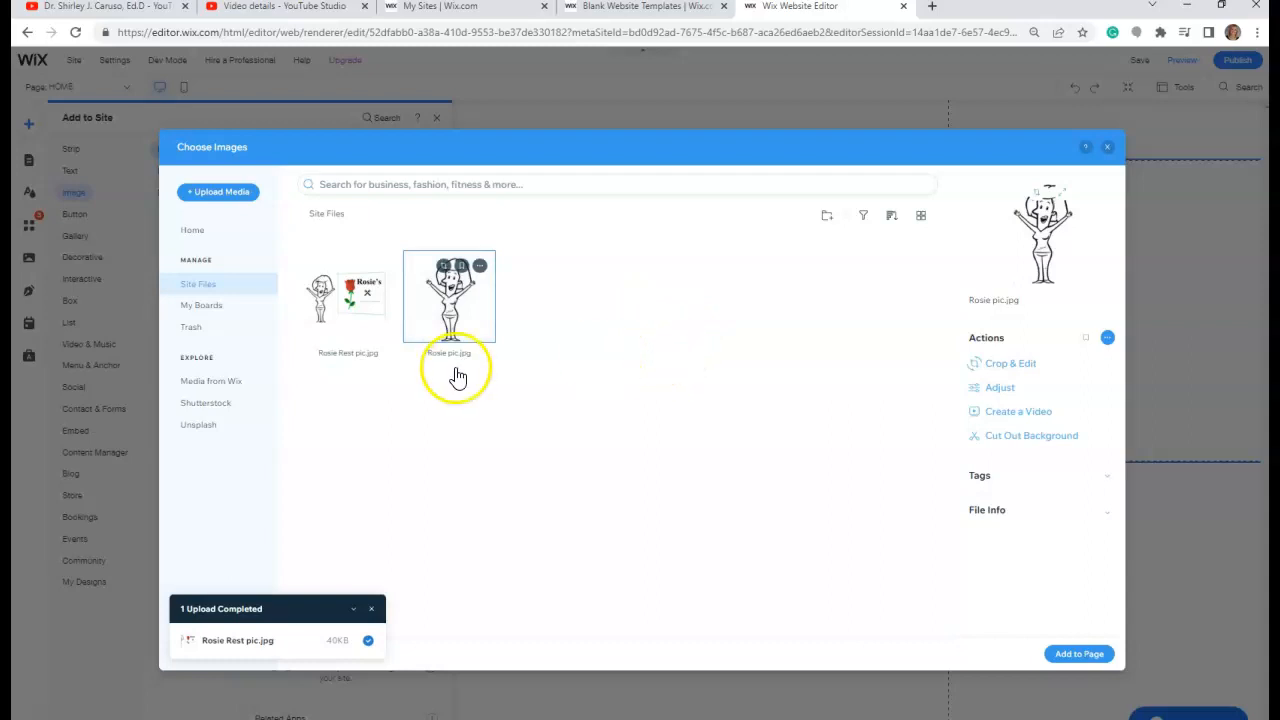
Add Rosie Rest pic.jpg to the page, shrink it, and place it beside the training topics list
{"action": "left_click", "coordinate": [341, 307]}
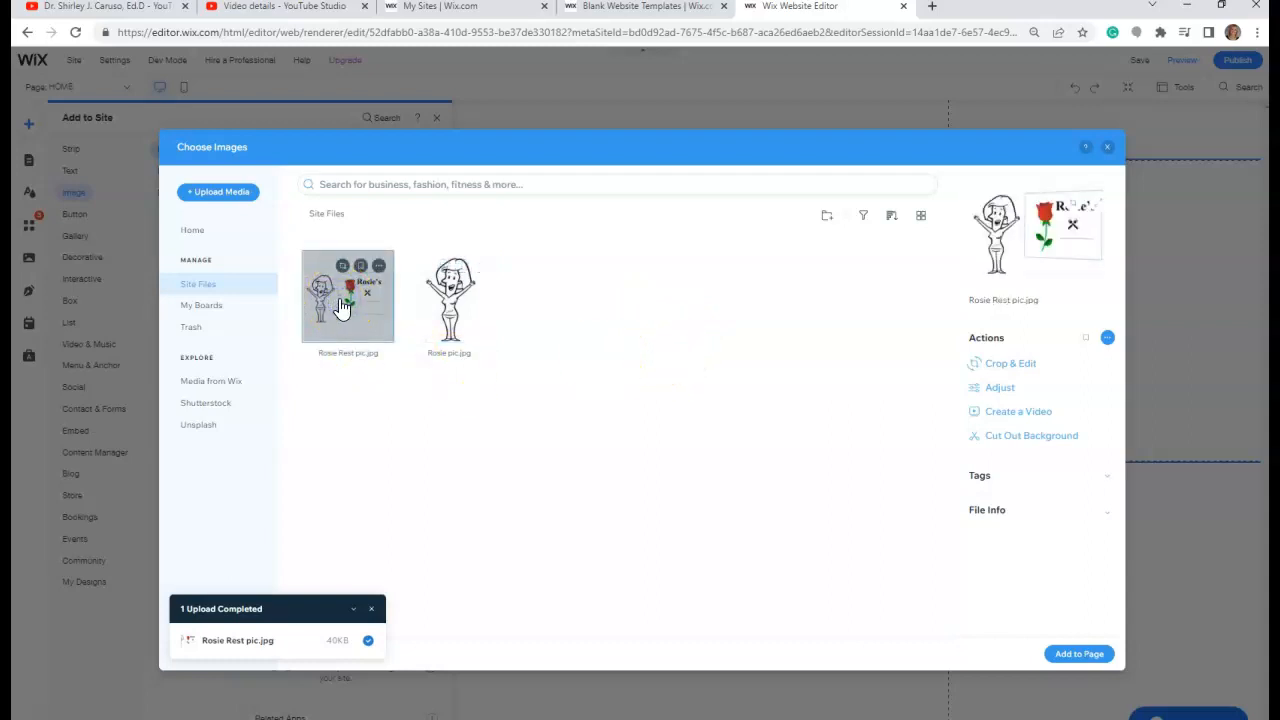
{"action": "left_click", "coordinate": [1080, 652]}
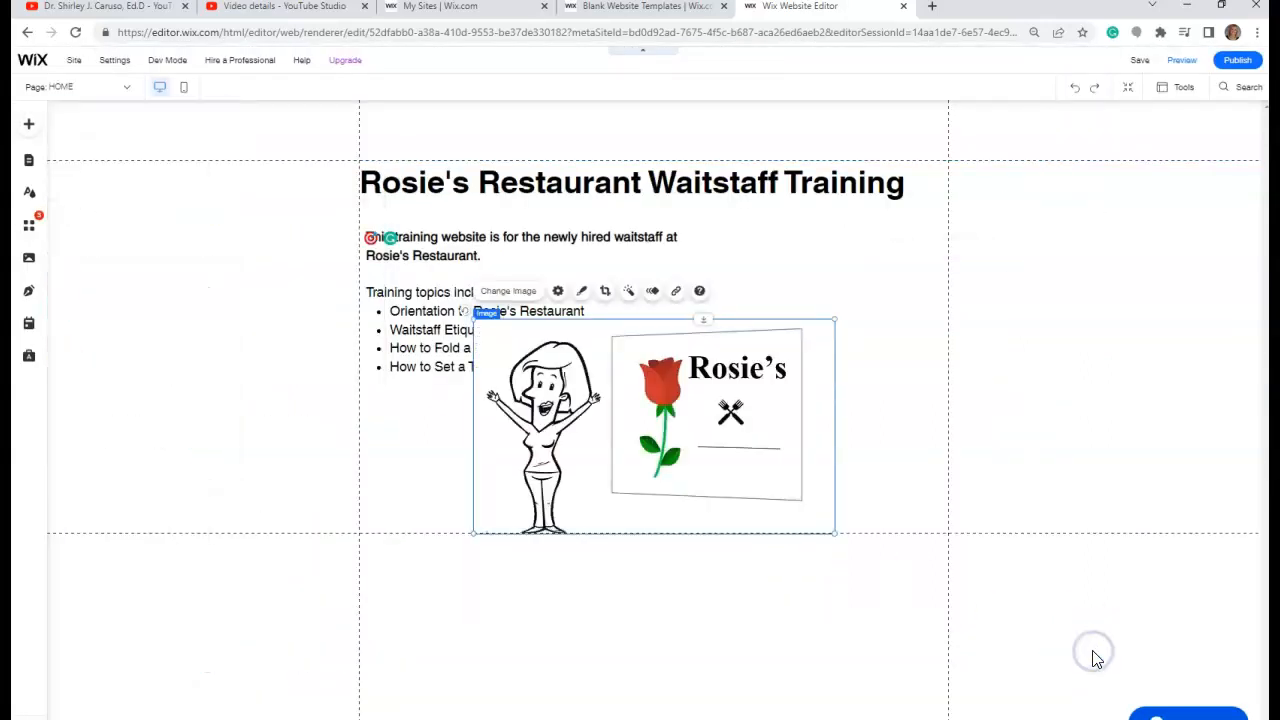
{"action": "left_click_drag", "start_coordinate": [480, 318], "coordinate": [558, 370]}
{"action": "left_click_drag", "start_coordinate": [645, 394], "coordinate": [689, 306]}
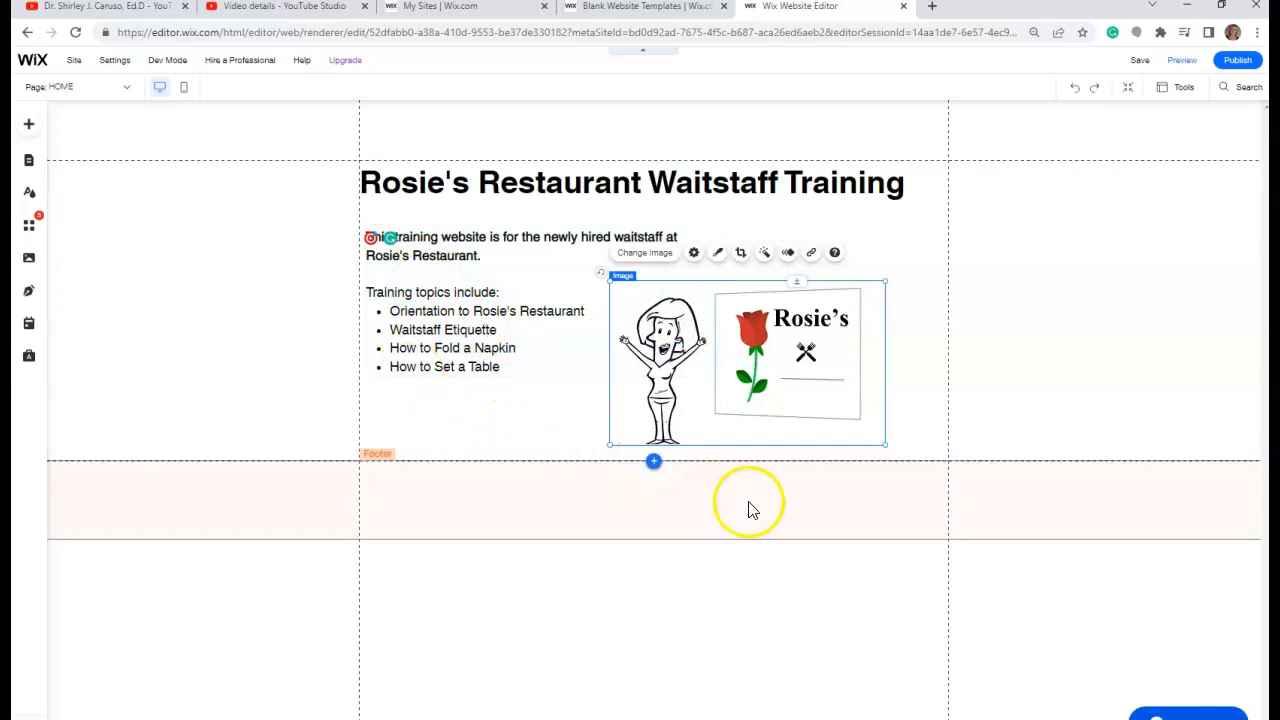
{"action": "left_click", "coordinate": [925, 369]}
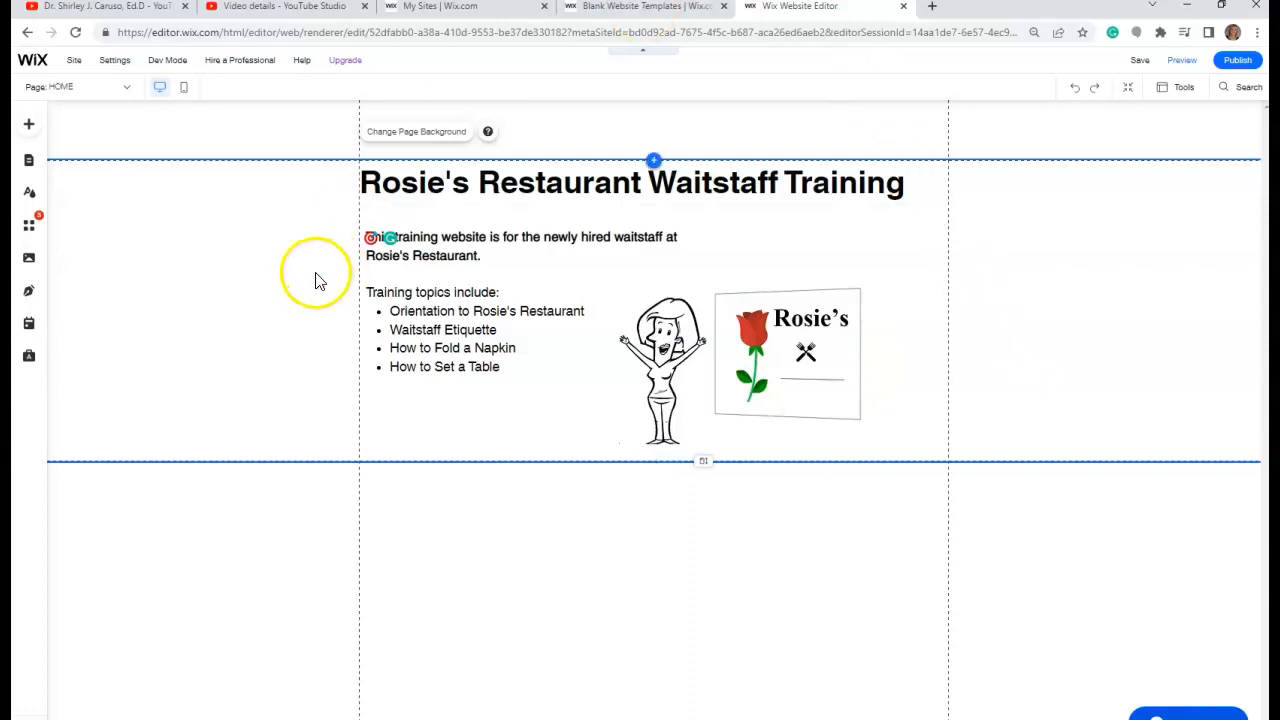
Add a Heading 5 text box and place it below the training topics list
{"action": "left_click", "coordinate": [29, 132]}
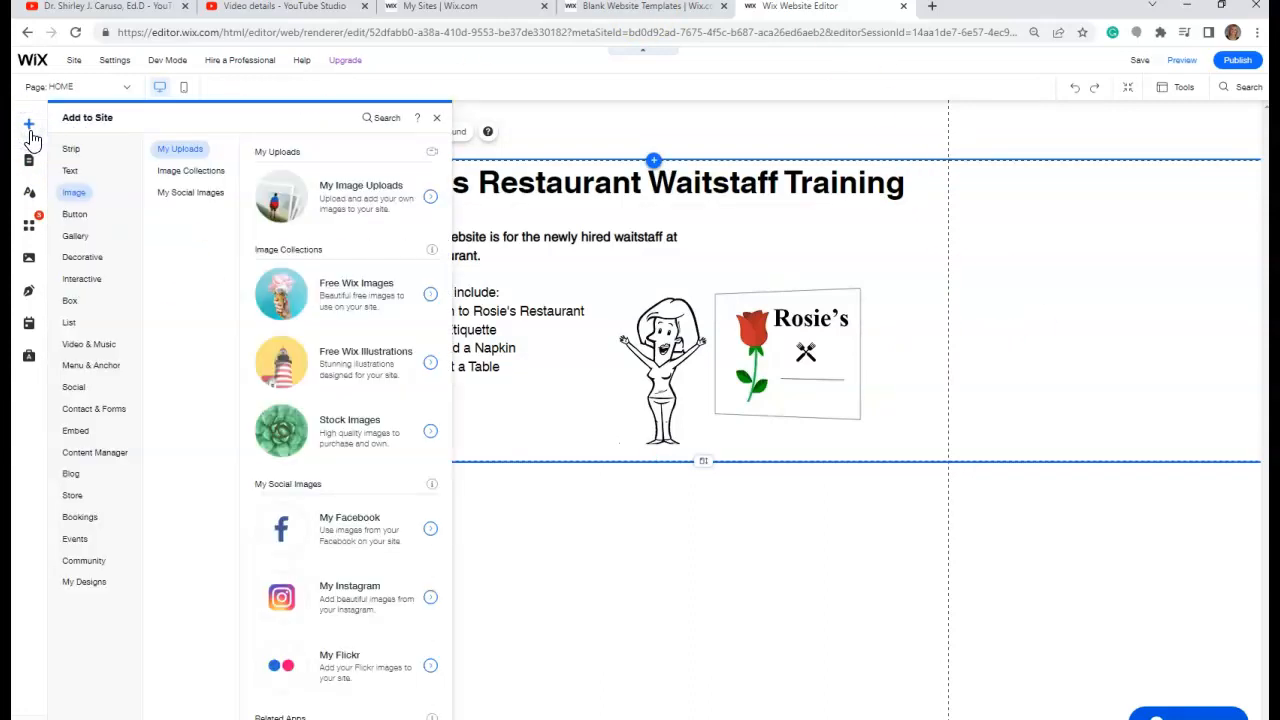
{"action": "left_click", "coordinate": [75, 172]}
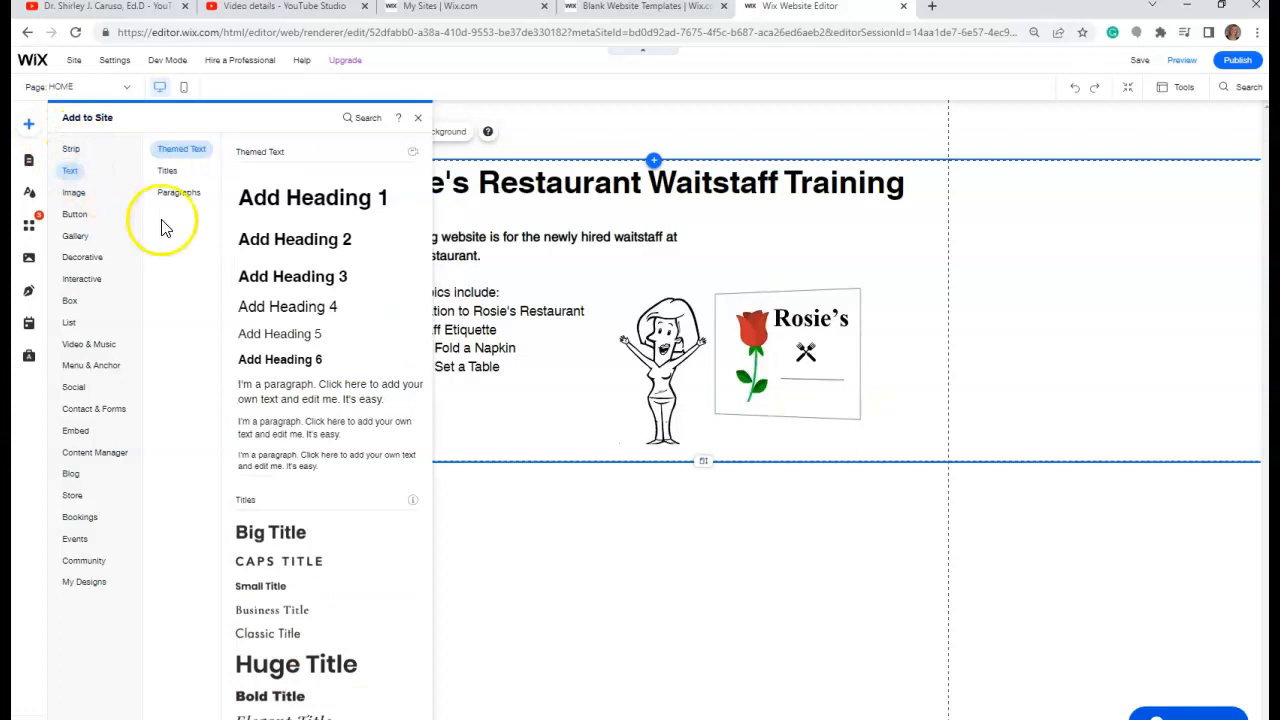
{"action": "left_click", "coordinate": [312, 338]}
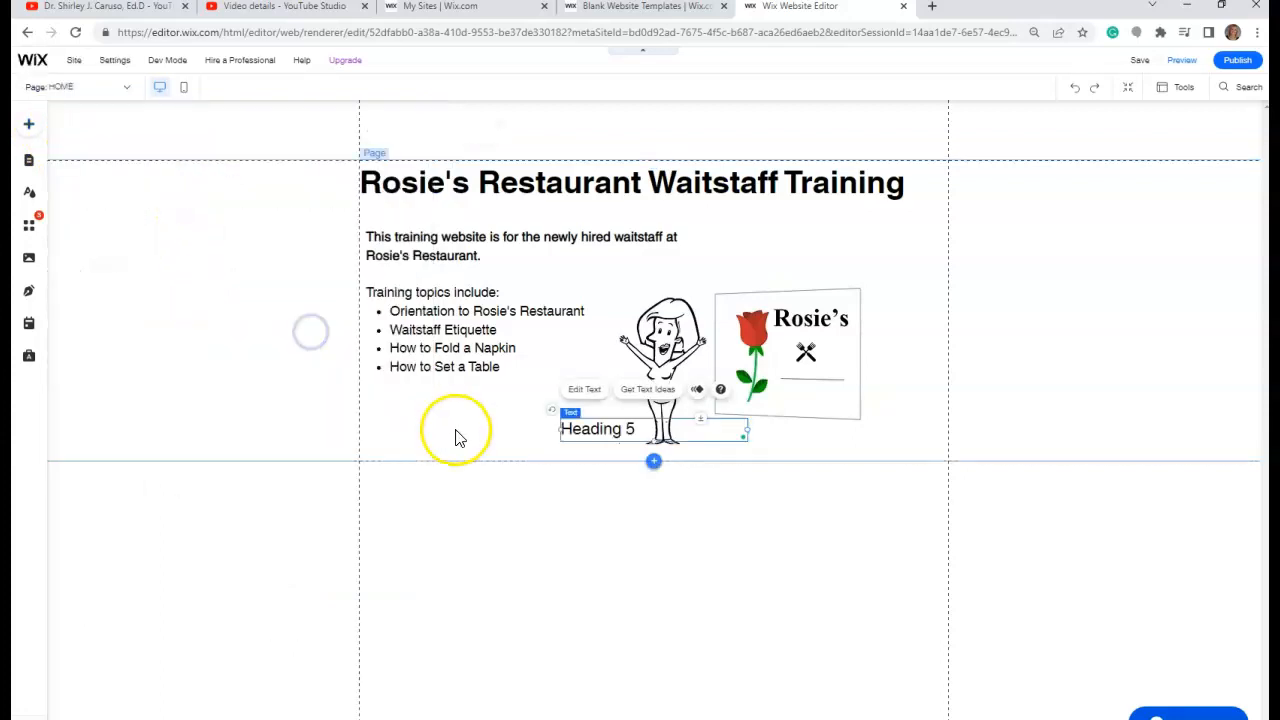
{"action": "left_click_drag", "start_coordinate": [473, 407], "coordinate": [423, 403]}
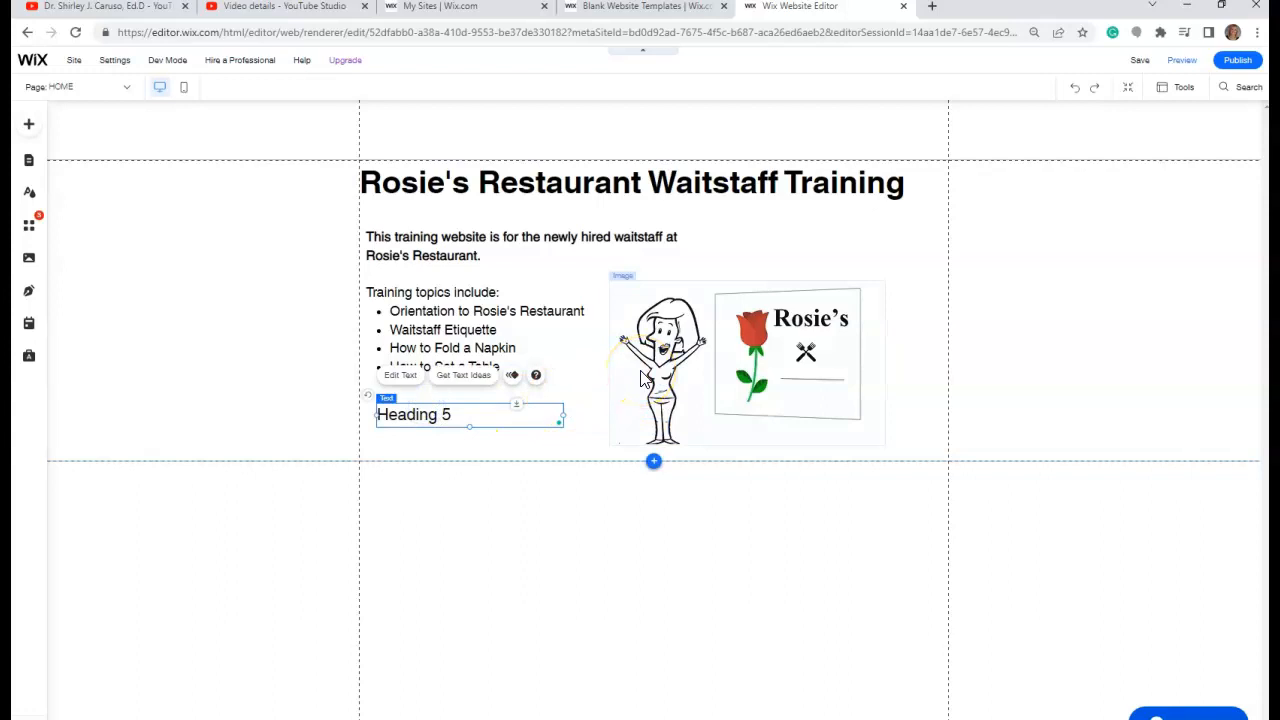
Replace the heading text with "This site contains audio. Please connect speakers or a headset." and set its font size to 19 px
{"action": "left_click", "coordinate": [404, 376]}
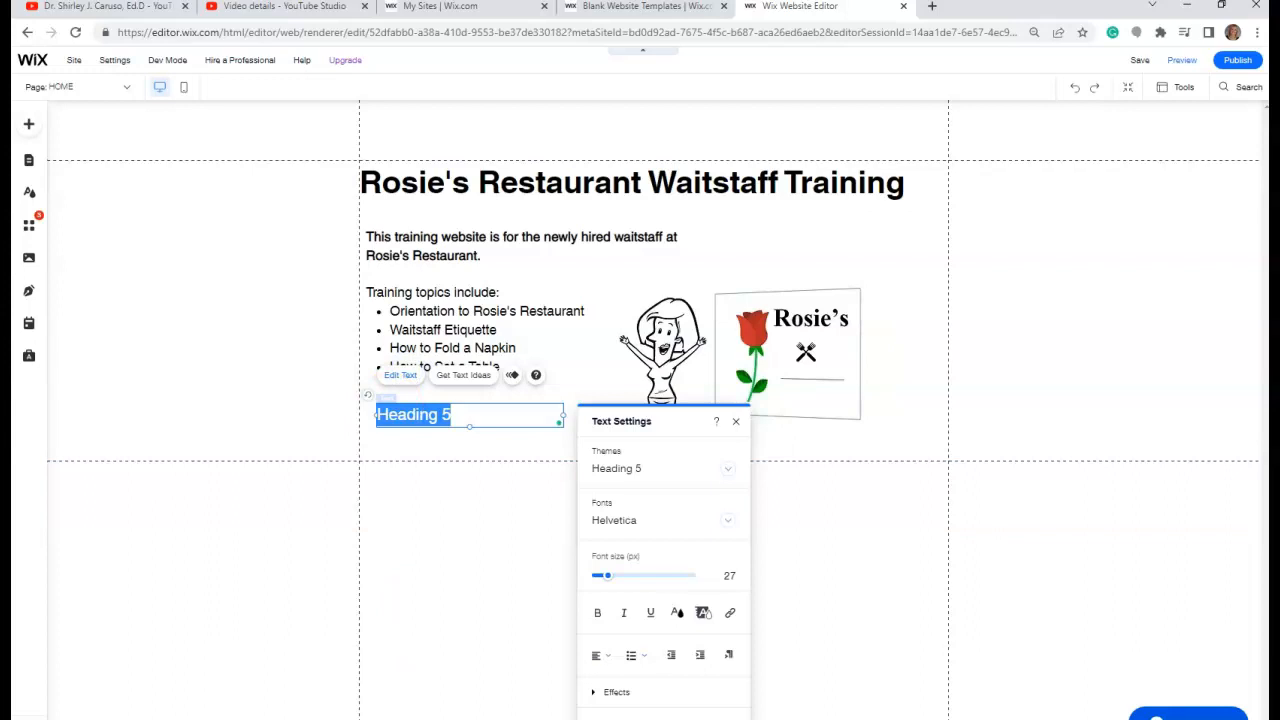
{"action": "type", "text": "This site contains audio. Please connect speakers or a headset."}
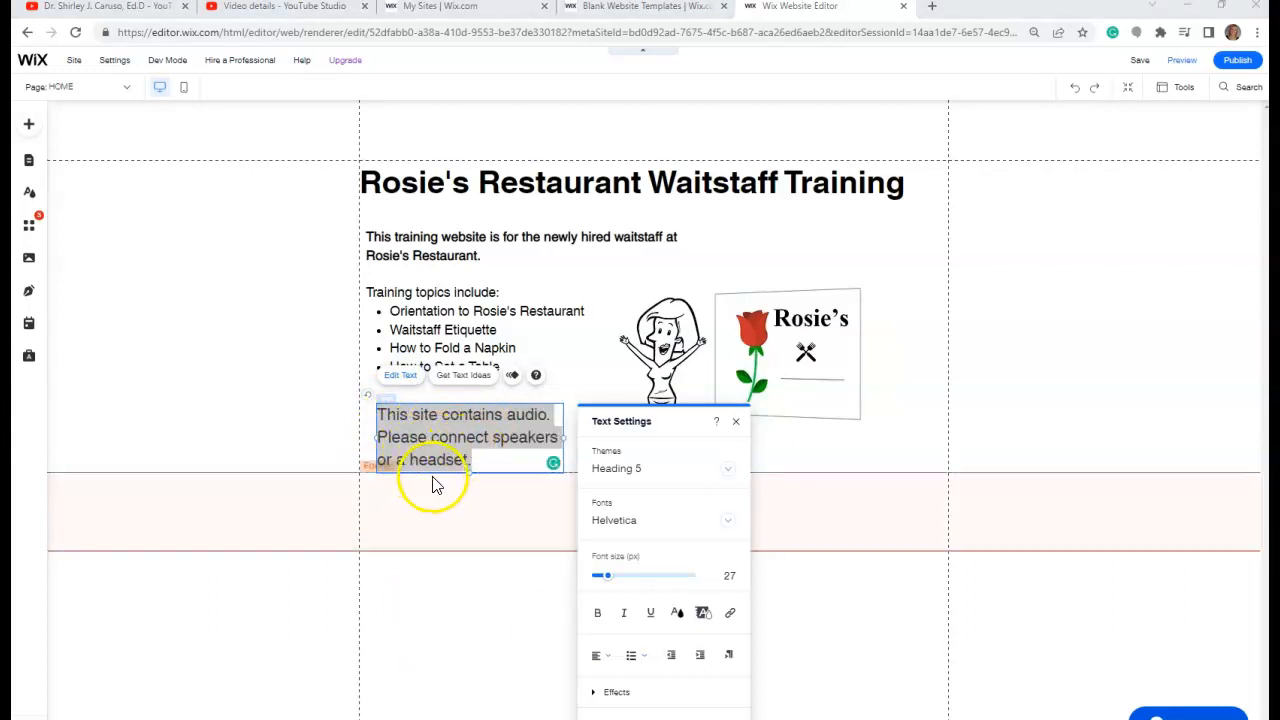
{"action": "left_click_drag", "start_coordinate": [612, 585], "coordinate": [605, 582]}
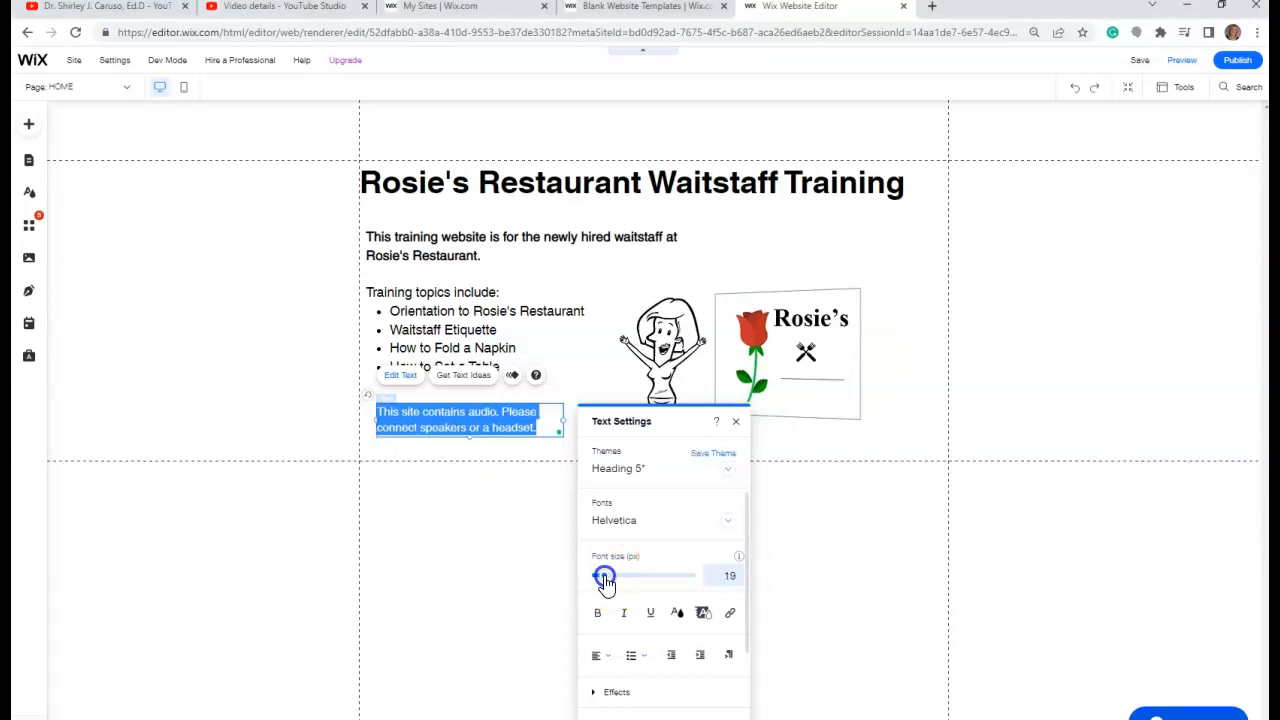
{"action": "left_click", "coordinate": [739, 426]}
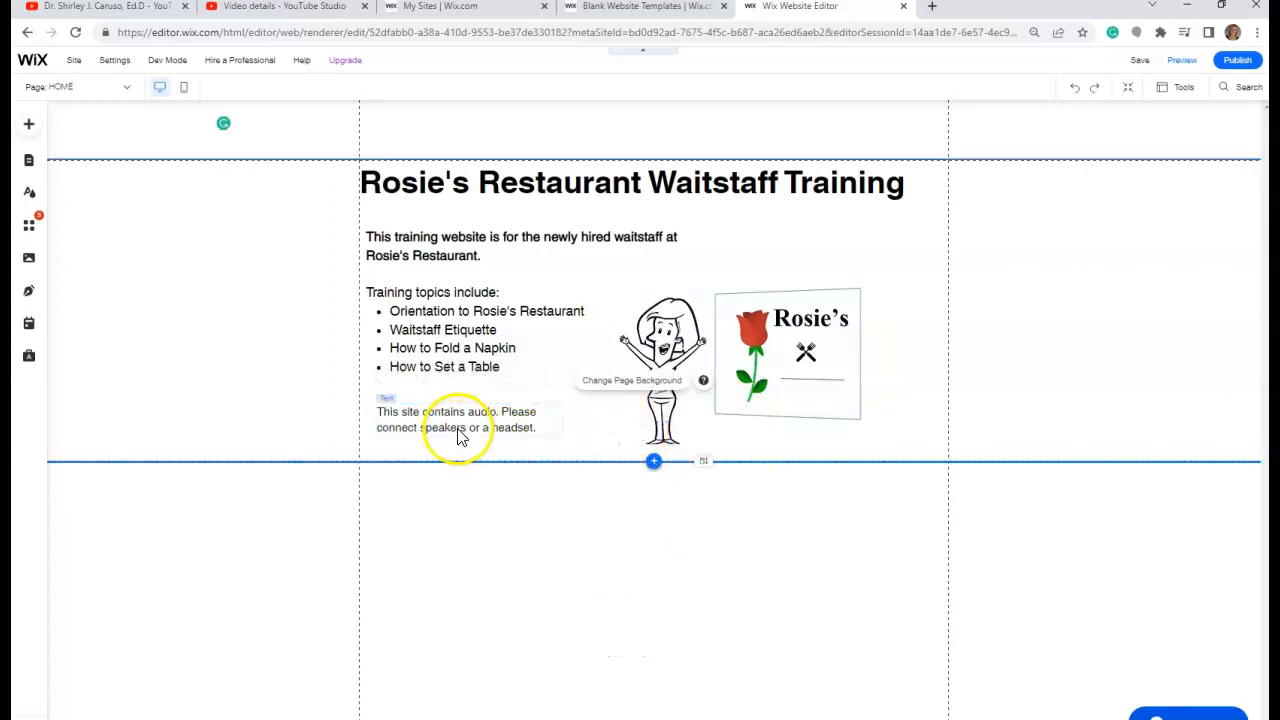
Search the free Wix images for "headset" and add the Sleek Headphones picture to the page
{"action": "left_click", "coordinate": [27, 124]}
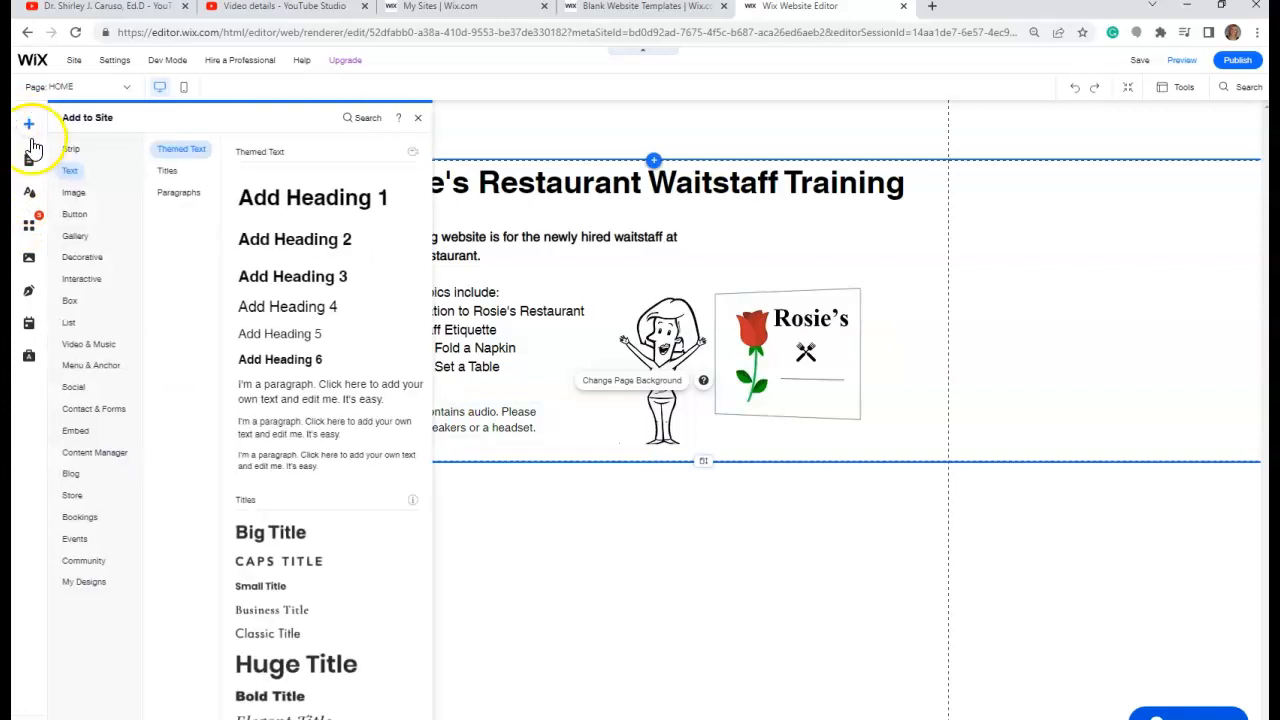
{"action": "left_click", "coordinate": [75, 195]}
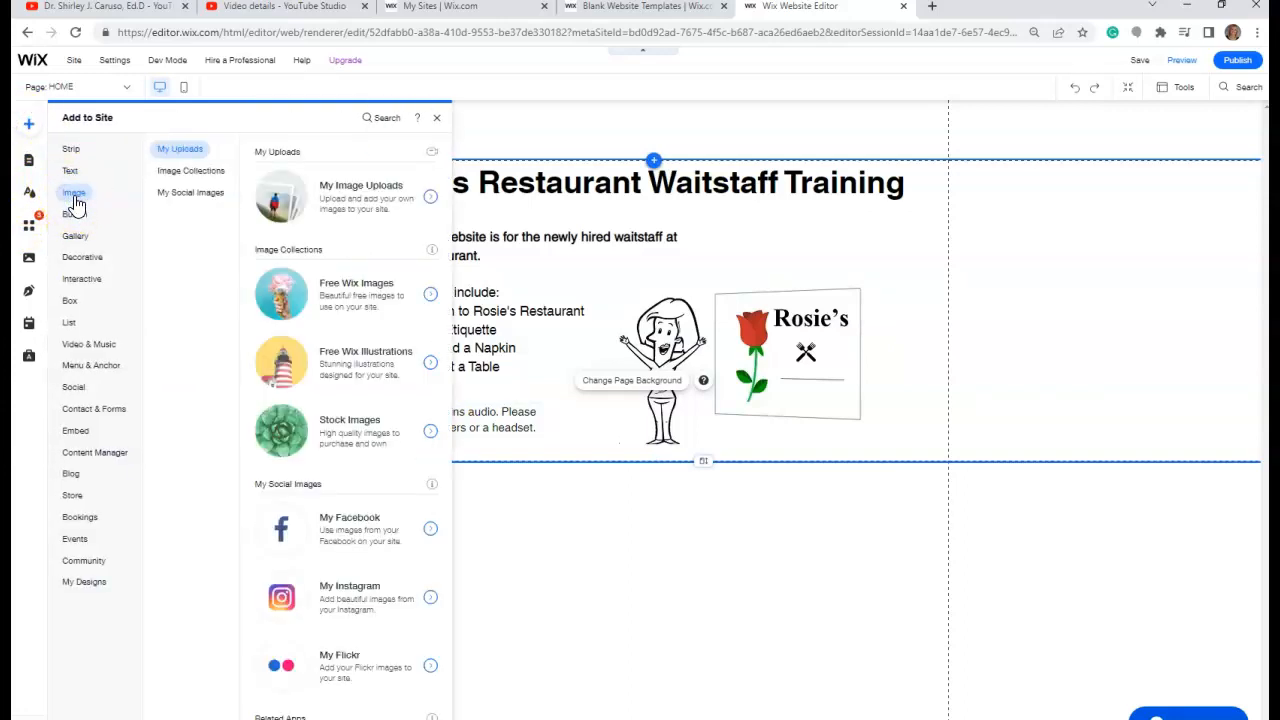
{"action": "left_click", "coordinate": [422, 297]}
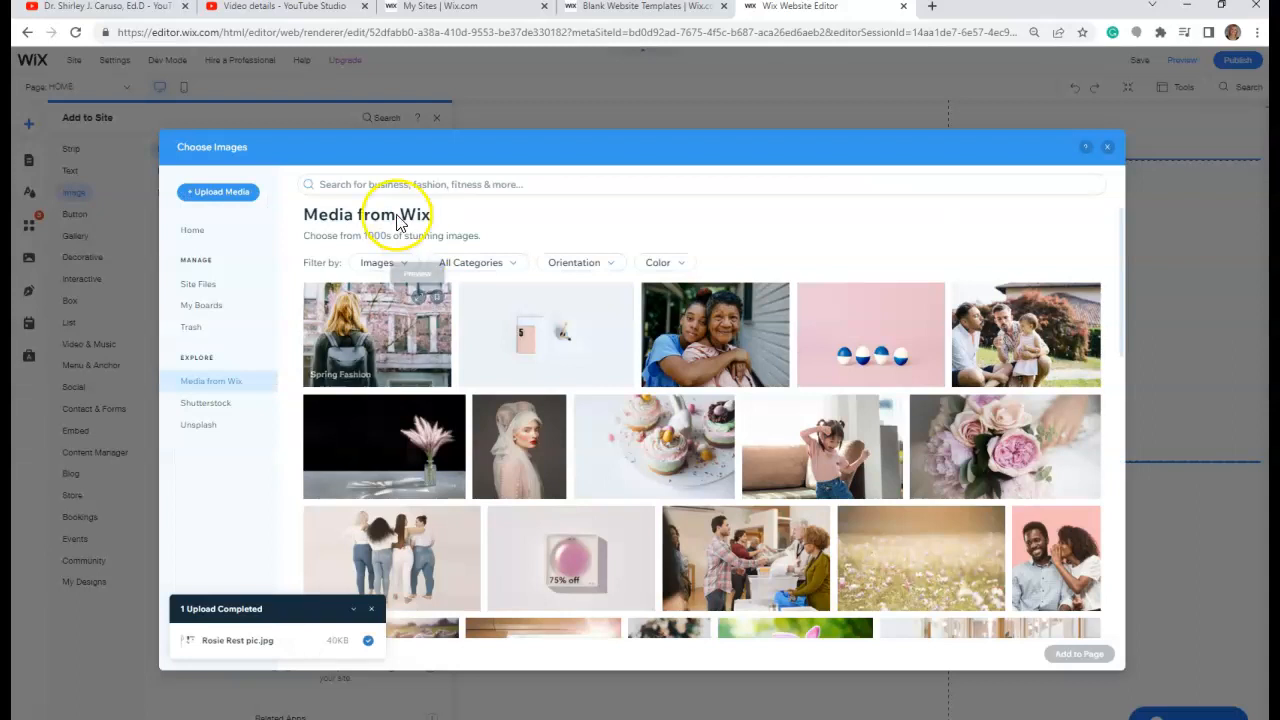
{"action": "left_click", "coordinate": [389, 182]}
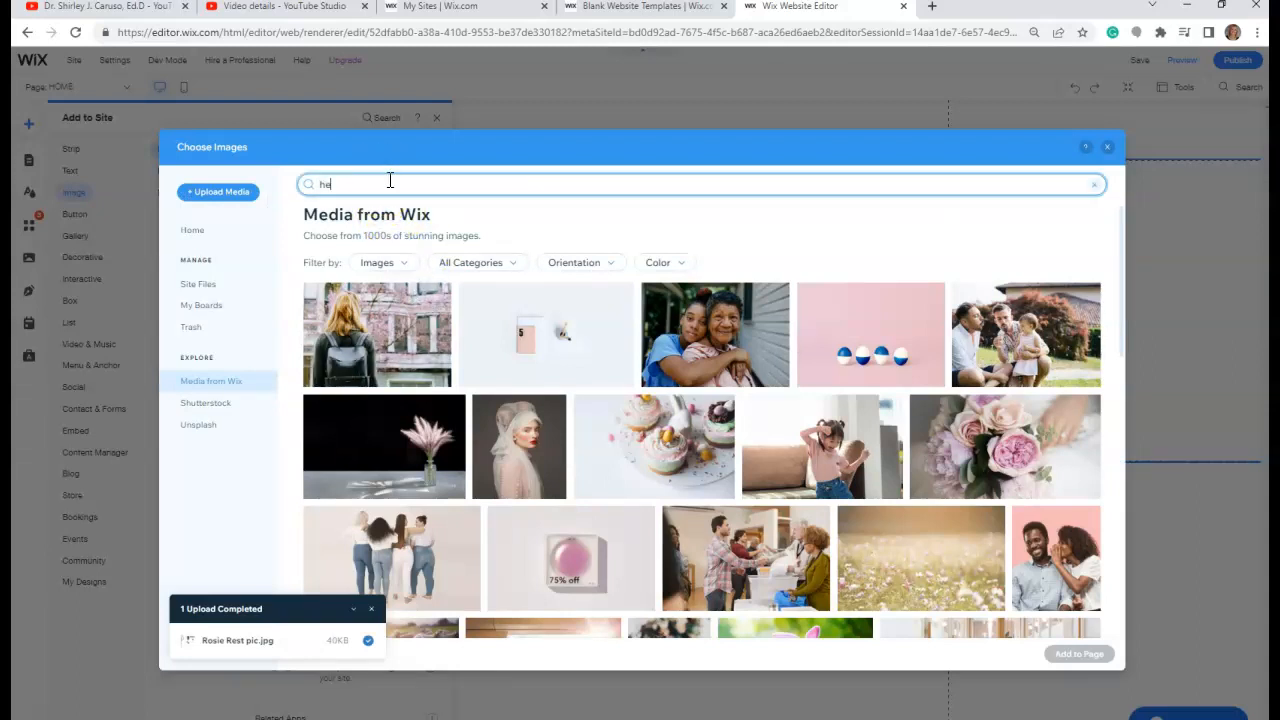
{"action": "key", "text": "Return"}
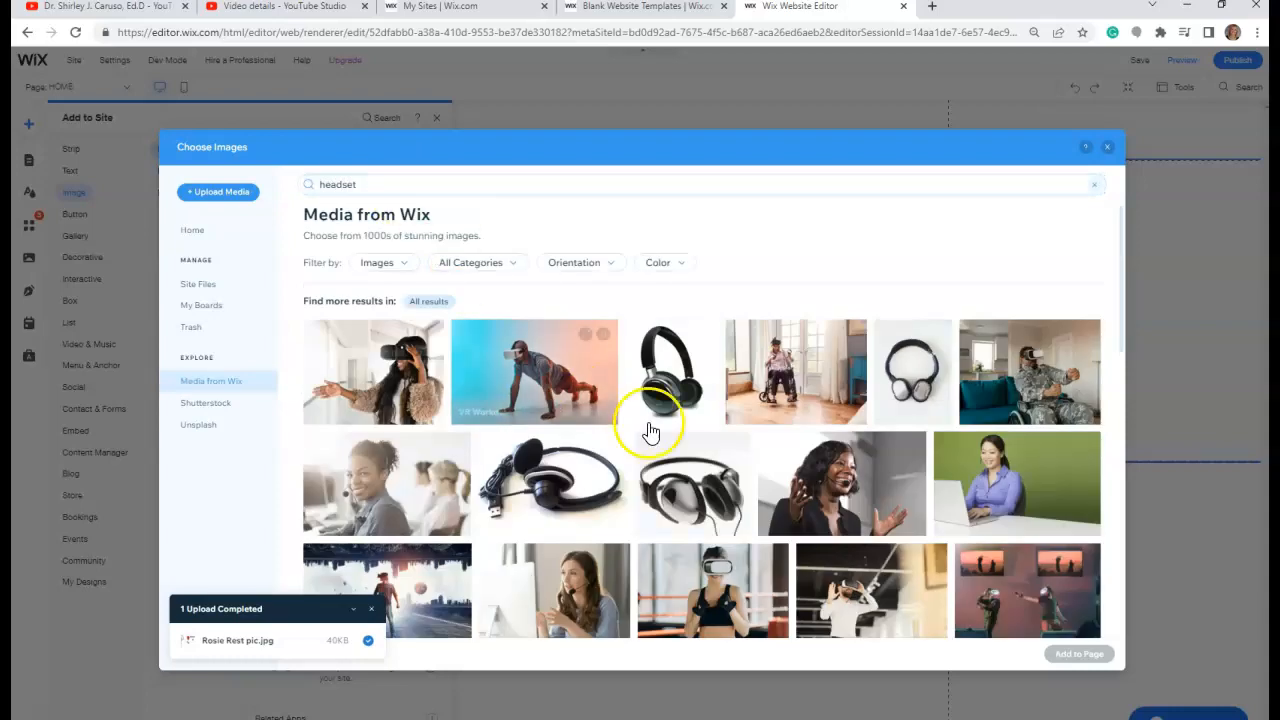
{"action": "left_click", "coordinate": [672, 377]}
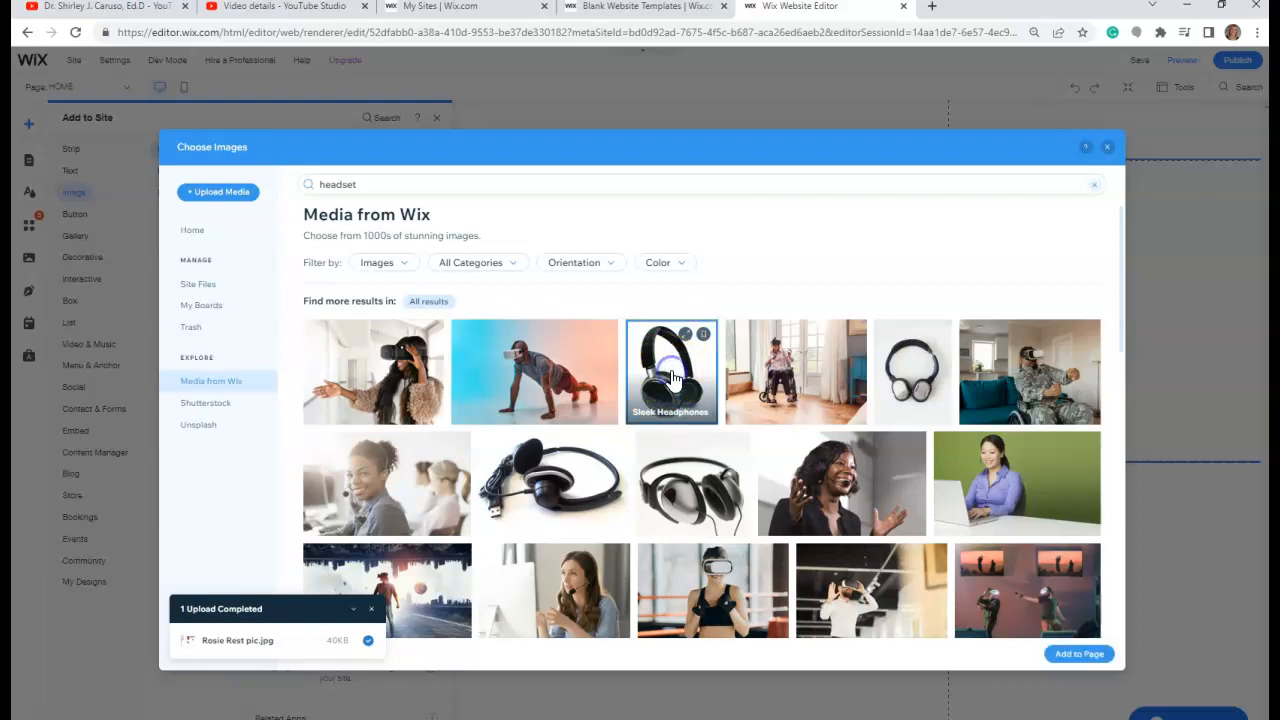
{"action": "left_click", "coordinate": [1094, 655]}
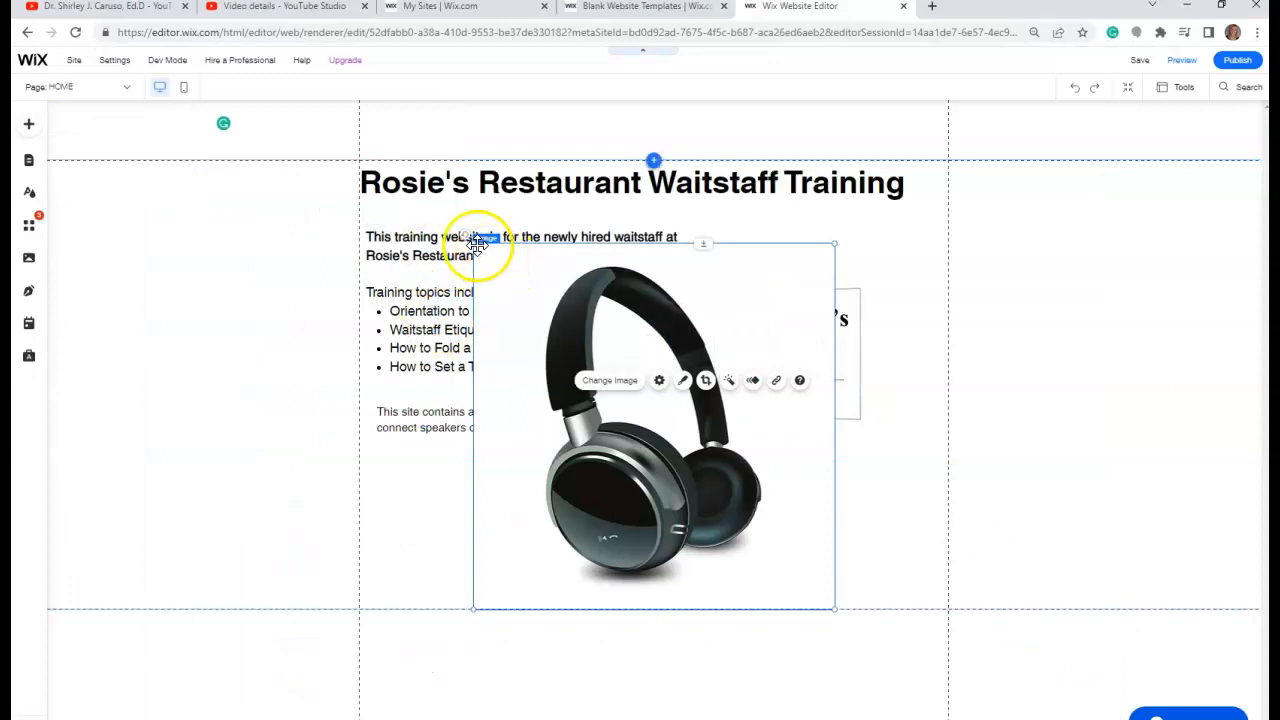
Shrink the headphones image to about 68 by 69 pixels and place it just after the audio notice
{"action": "left_click_drag", "start_coordinate": [476, 243], "coordinate": [547, 418]}
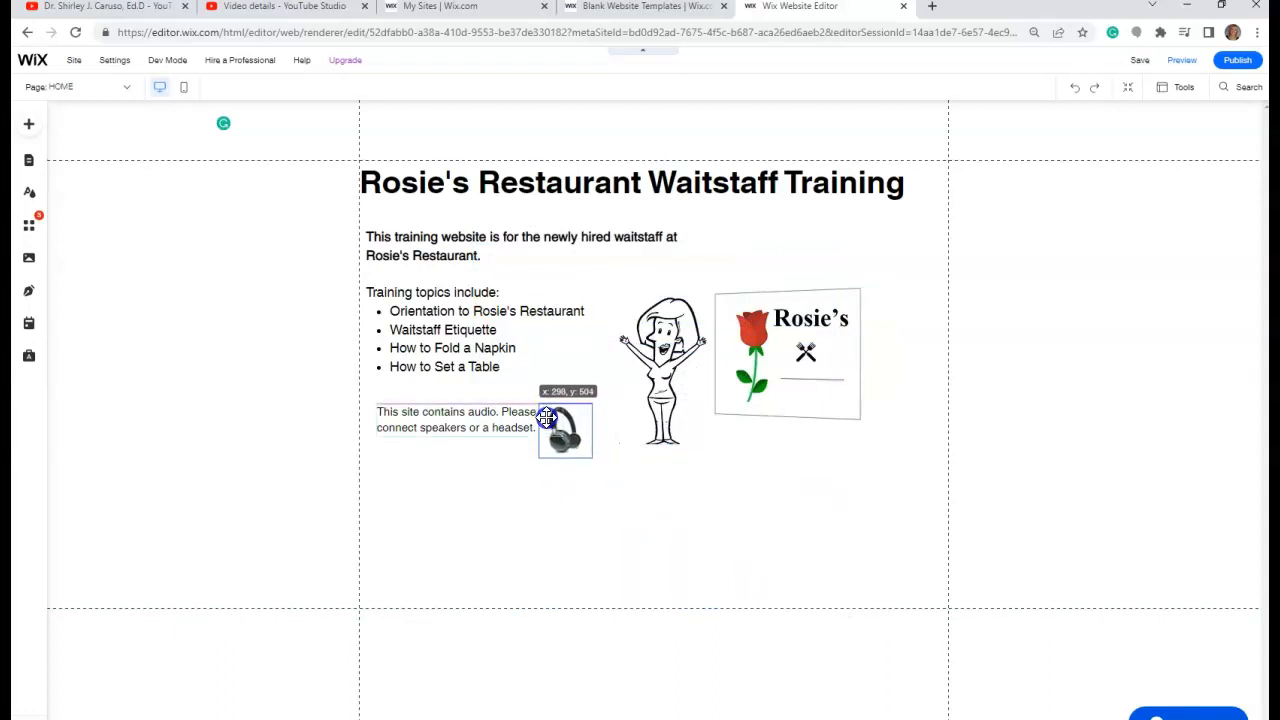
{"action": "left_click_drag", "start_coordinate": [547, 418], "coordinate": [547, 418]}
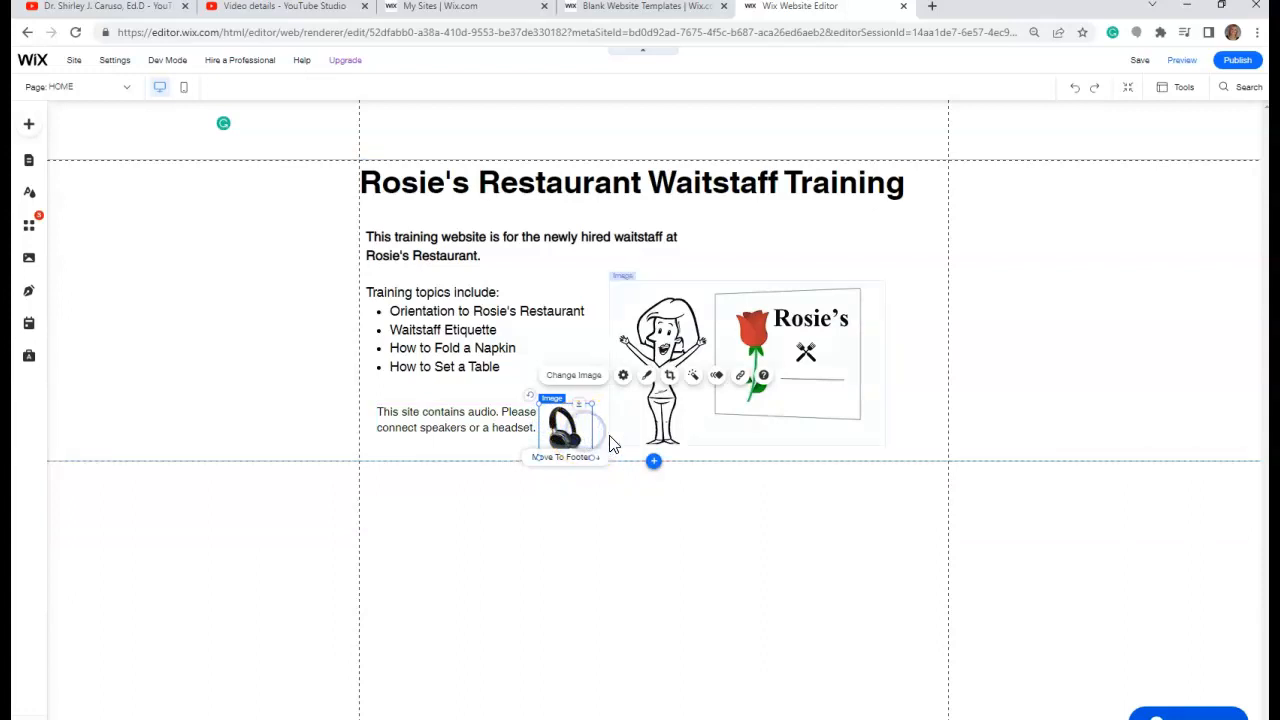
{"action": "left_click", "coordinate": [620, 506]}
{"action": "left_click", "coordinate": [560, 429]}
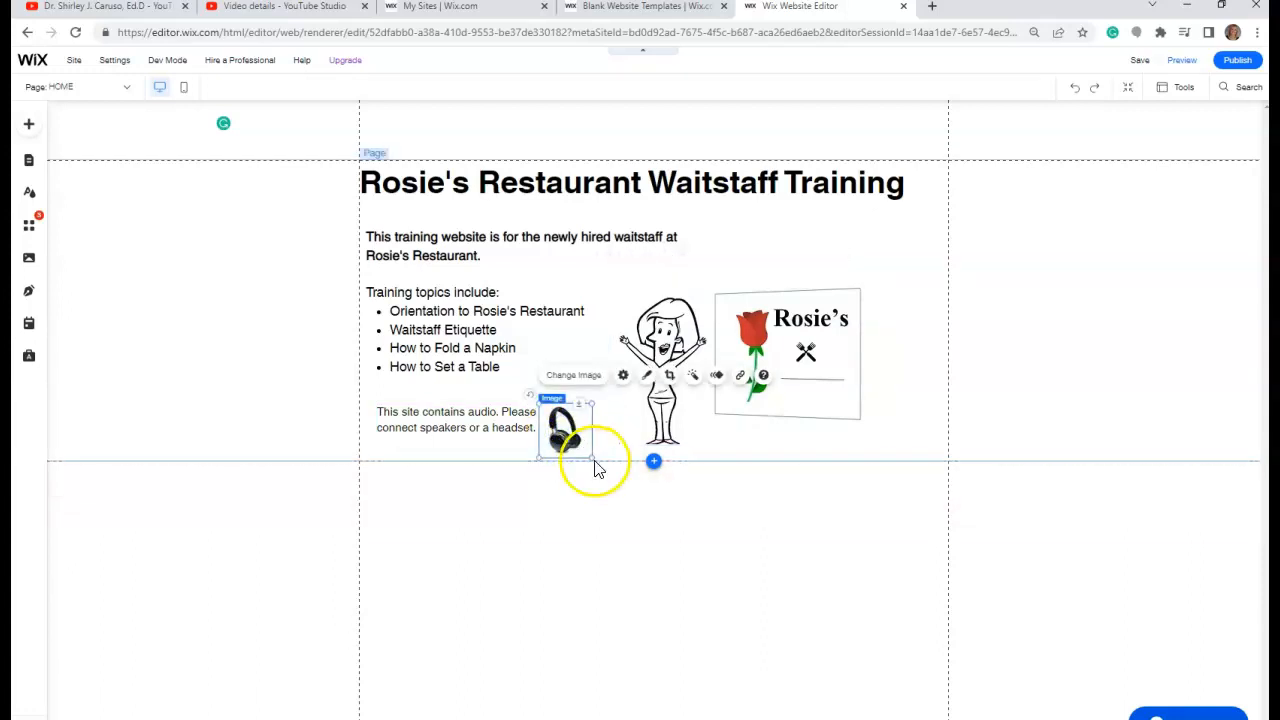
{"action": "left_click_drag", "start_coordinate": [591, 458], "coordinate": [582, 451]}
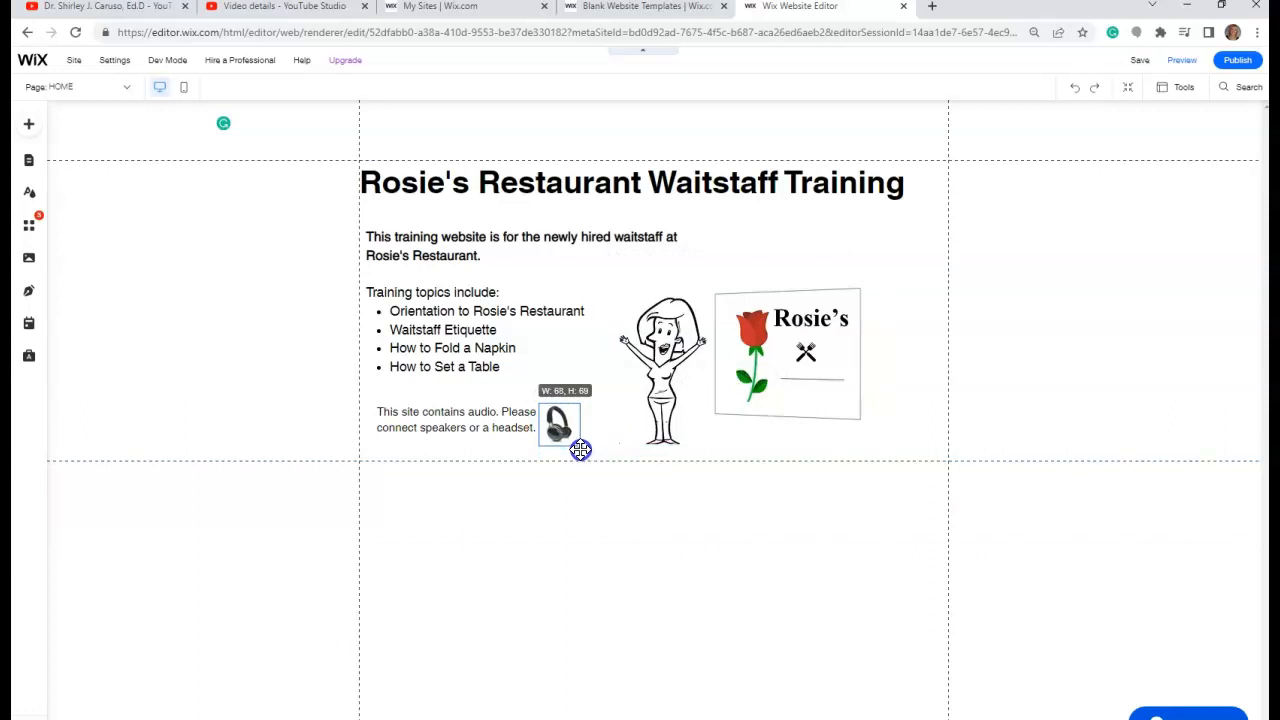
{"action": "left_click_drag", "start_coordinate": [581, 450], "coordinate": [581, 450]}
{"action": "left_click", "coordinate": [632, 520]}
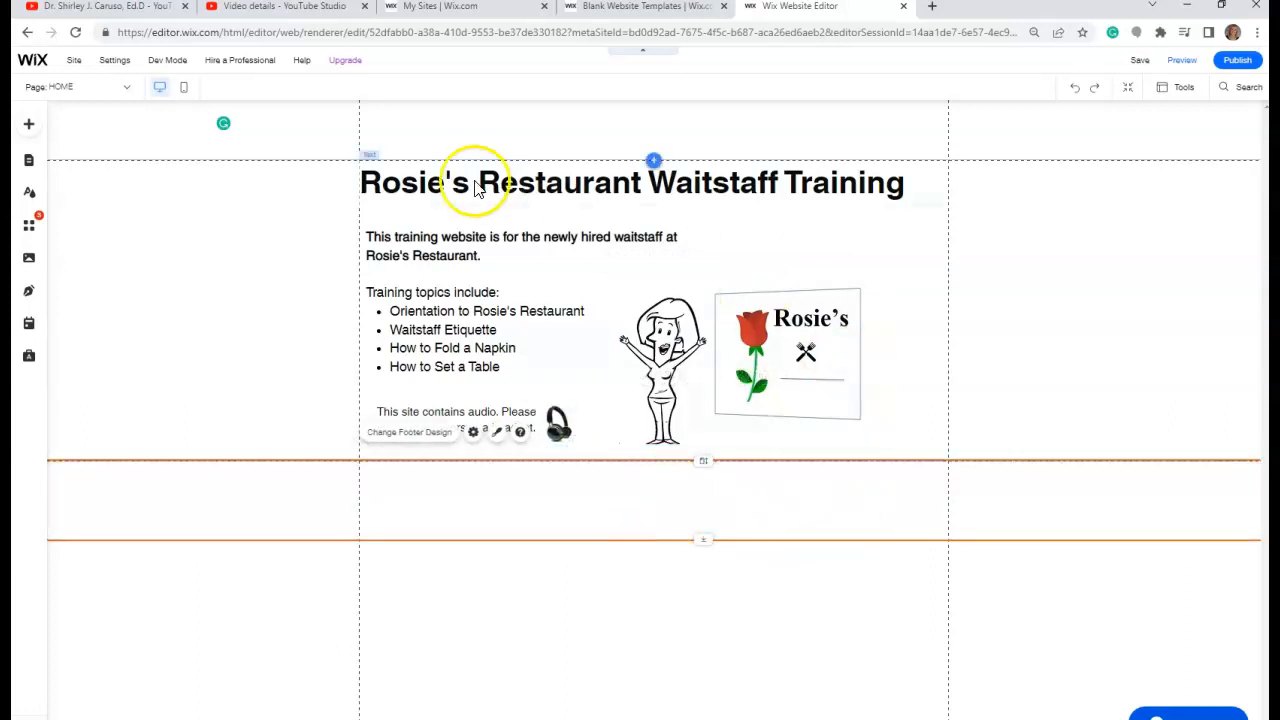
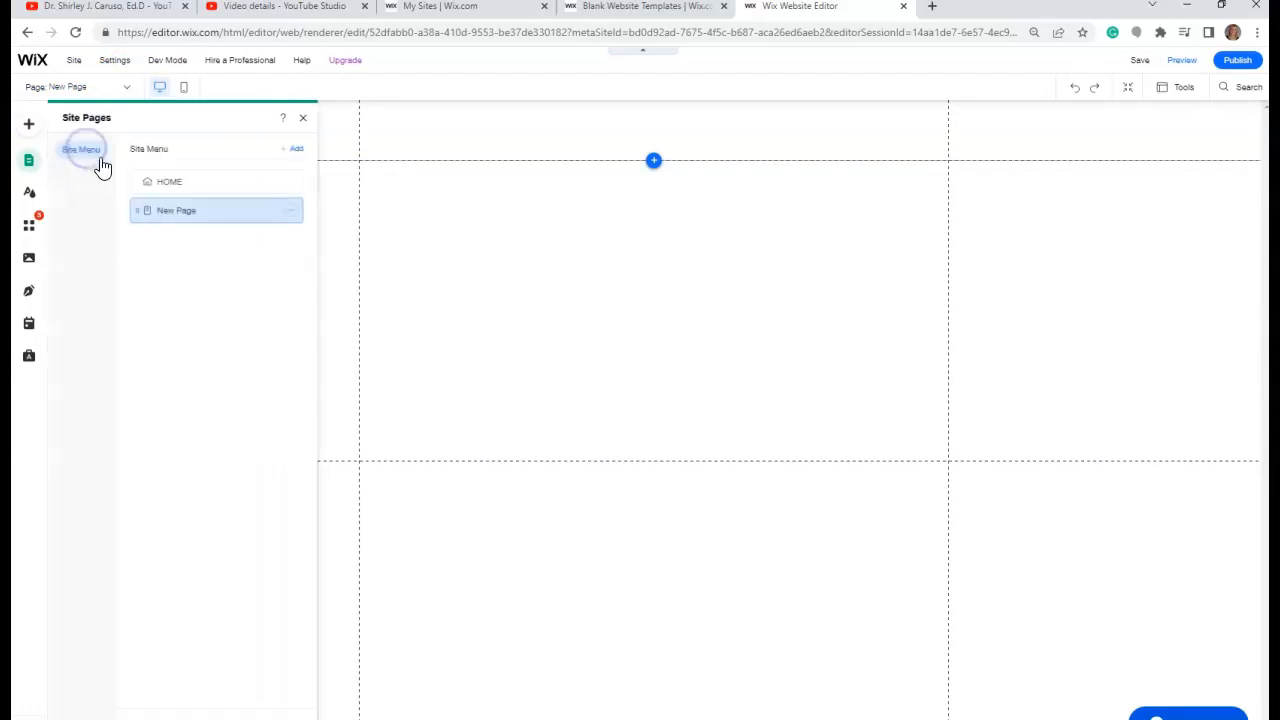
Rename the new page in the site menu as Orientation
{"action": "left_click", "coordinate": [291, 211]}
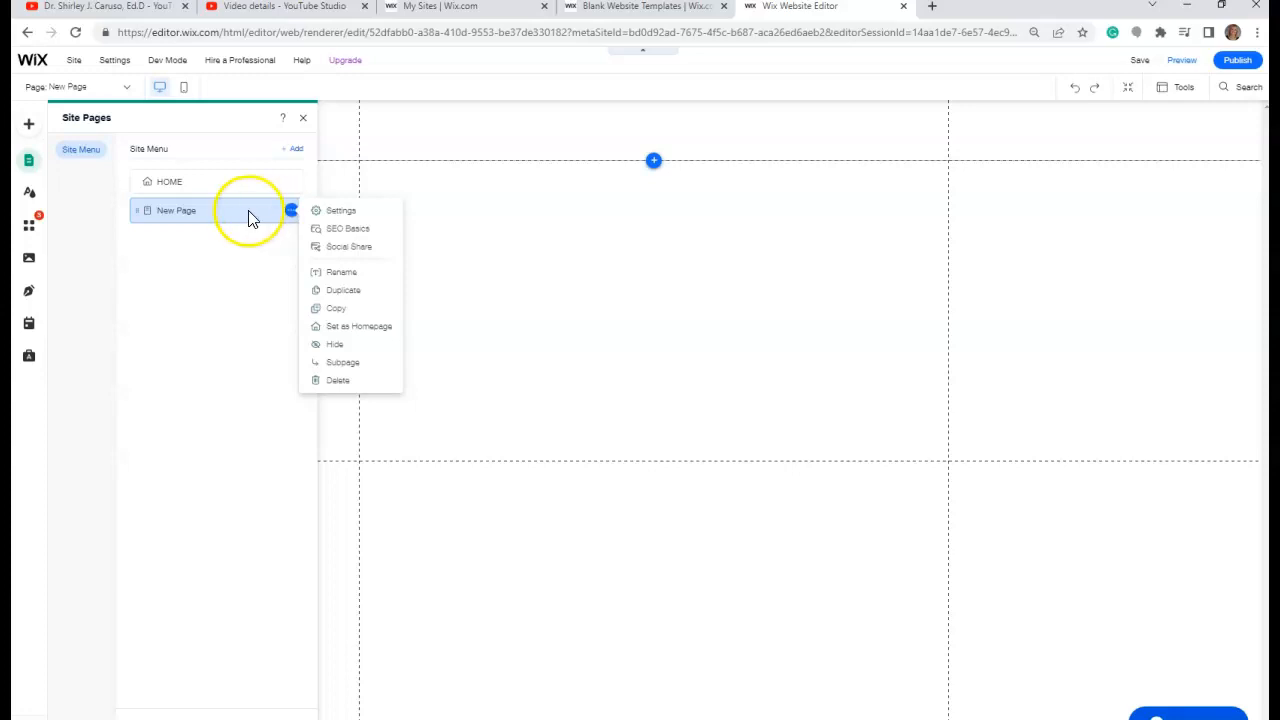
{"action": "double_click", "coordinate": [200, 211]}
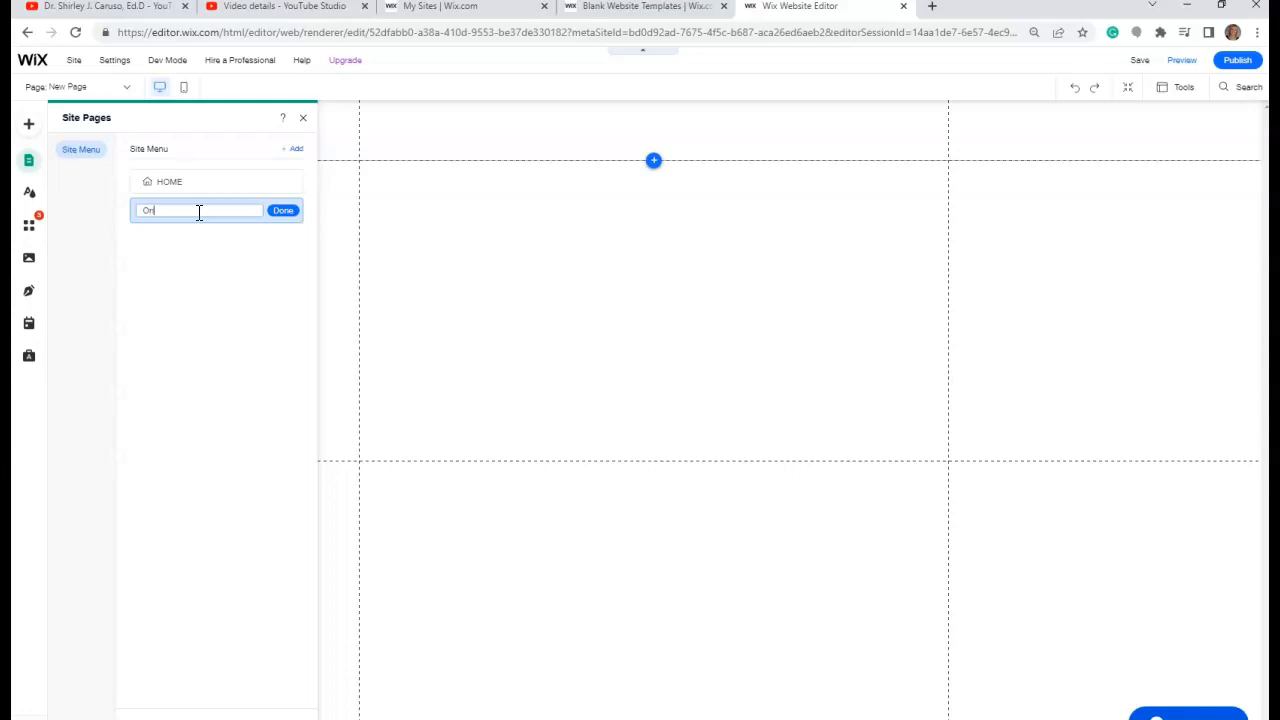
{"action": "type", "text": "Orientation"}
{"action": "left_click", "coordinate": [284, 210]}
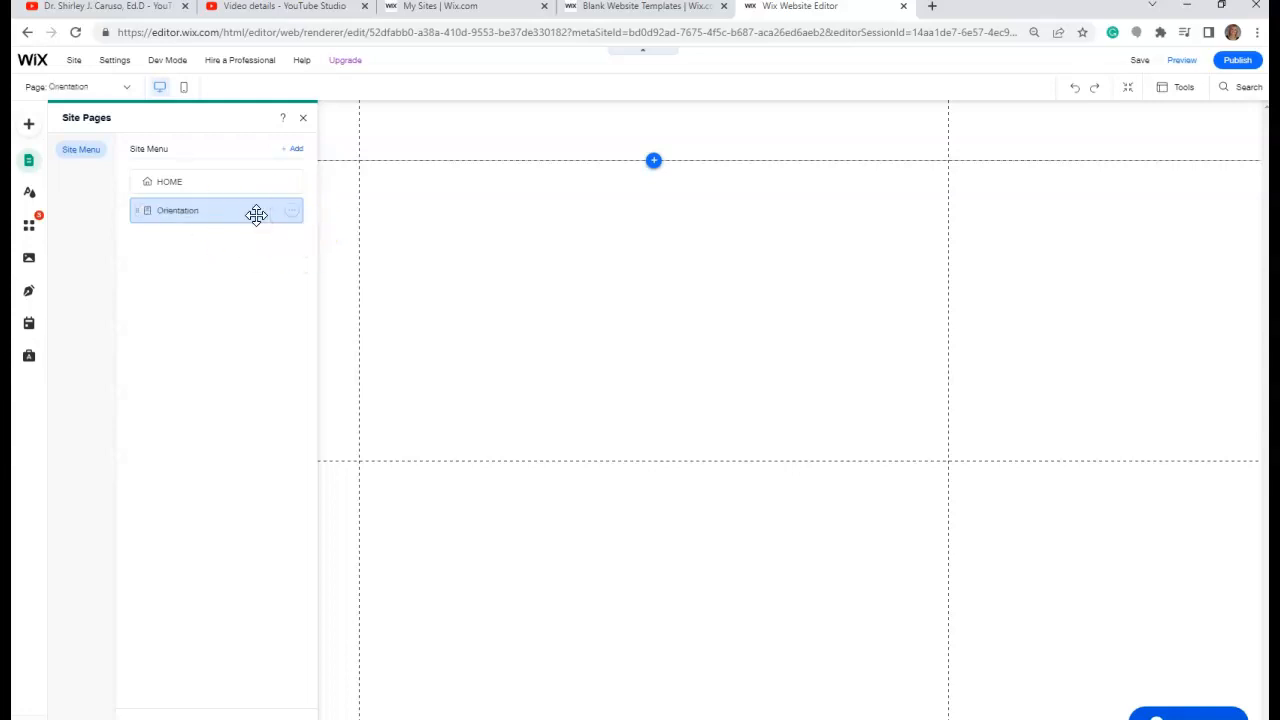
Add a blank page to the site and name it Waitstaff Etiquette
{"action": "left_click", "coordinate": [289, 153]}
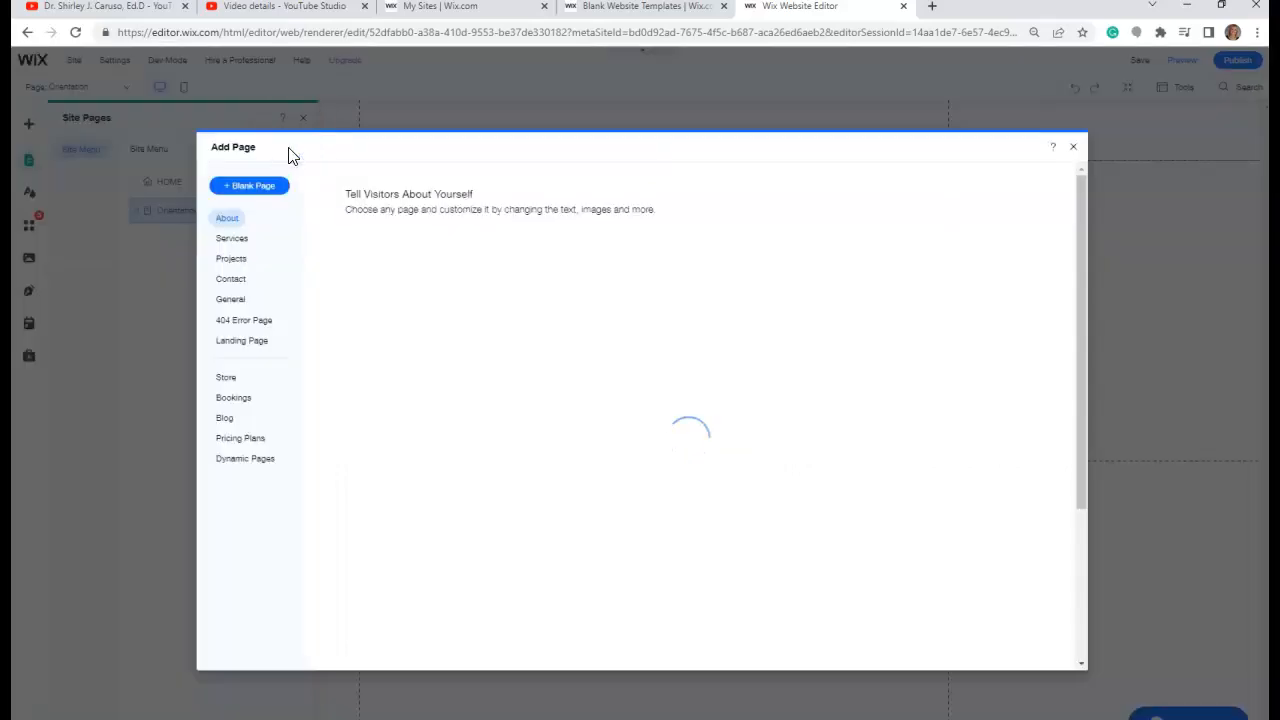
{"action": "left_click", "coordinate": [260, 188]}
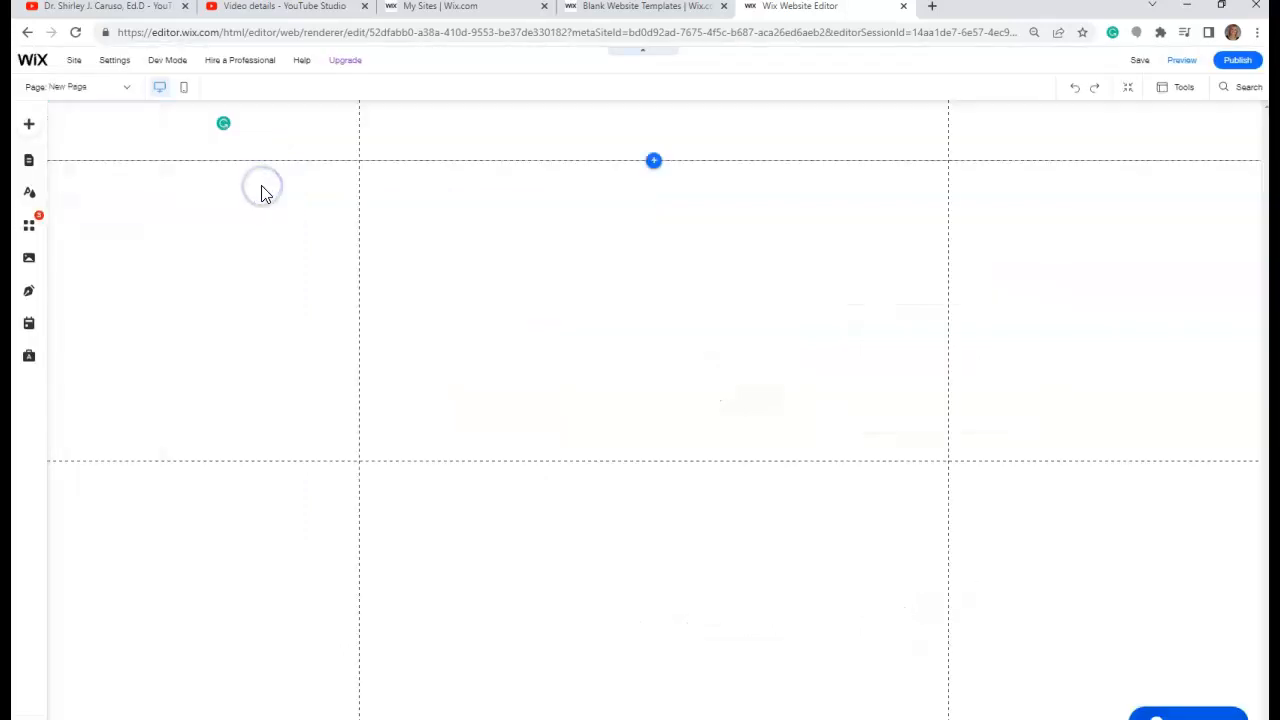
{"action": "left_click", "coordinate": [130, 87]}
{"action": "left_click", "coordinate": [60, 148]}
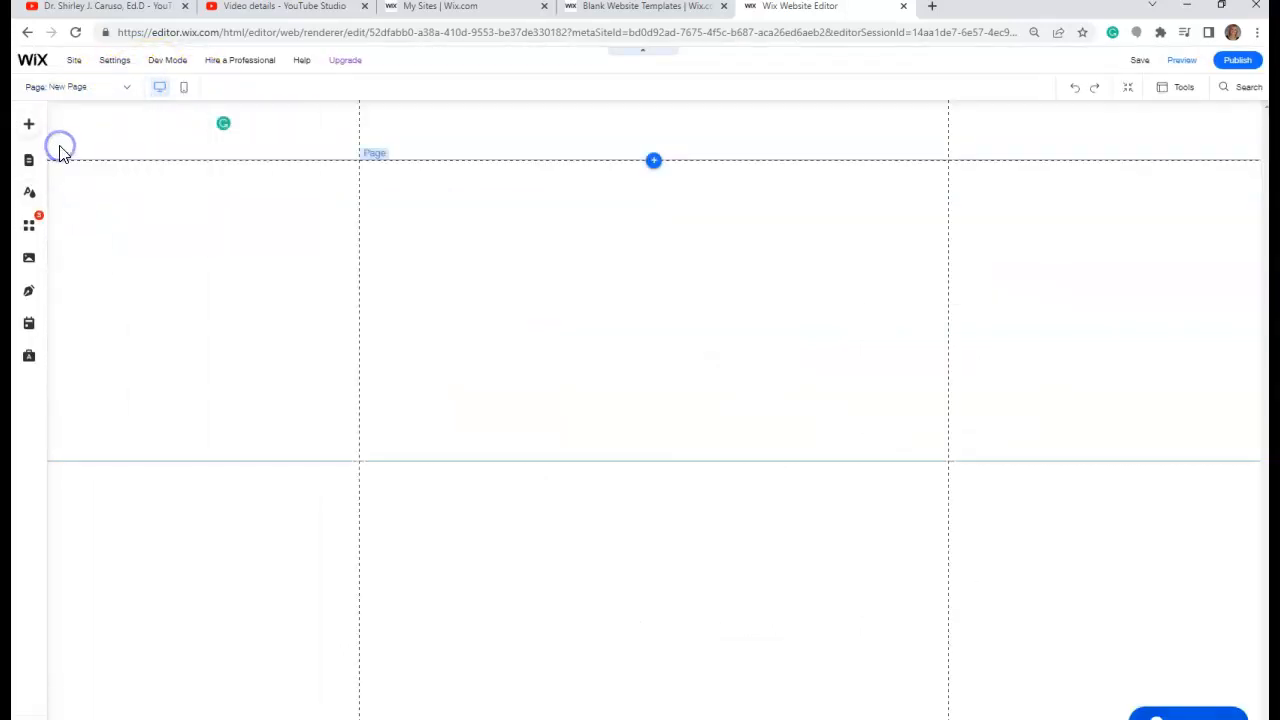
{"action": "left_click", "coordinate": [130, 90]}
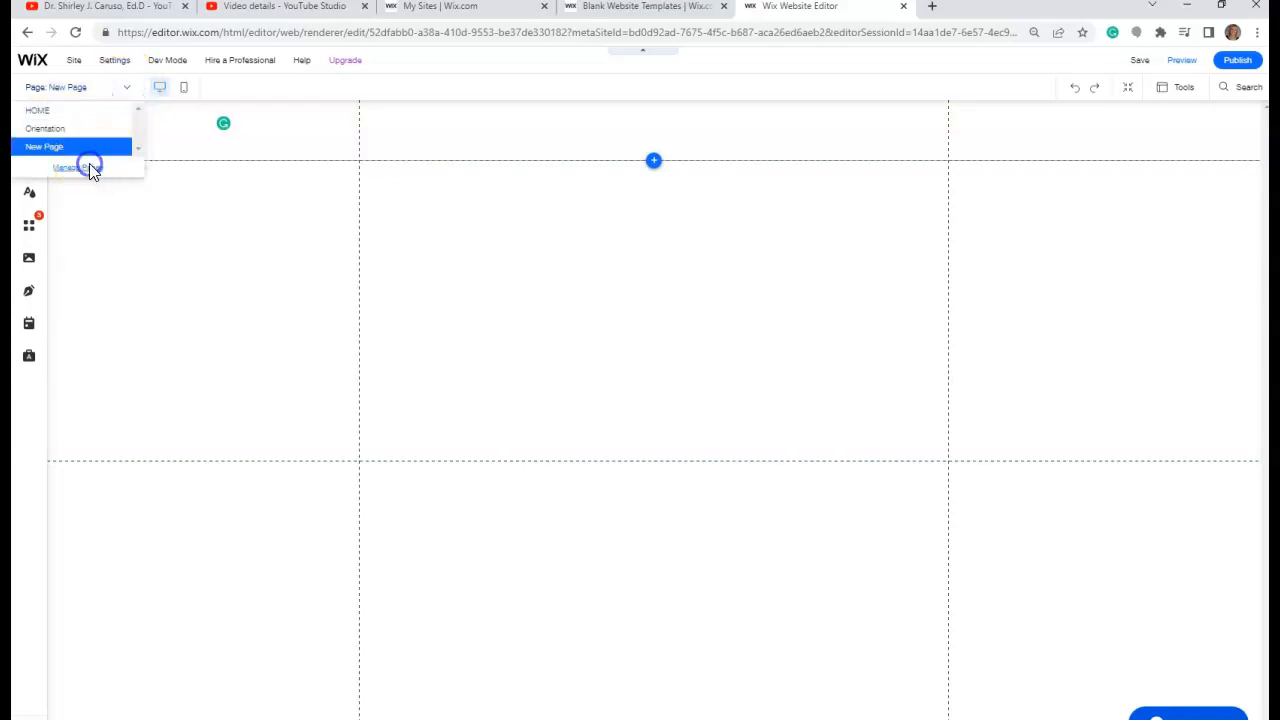
{"action": "left_click", "coordinate": [88, 166]}
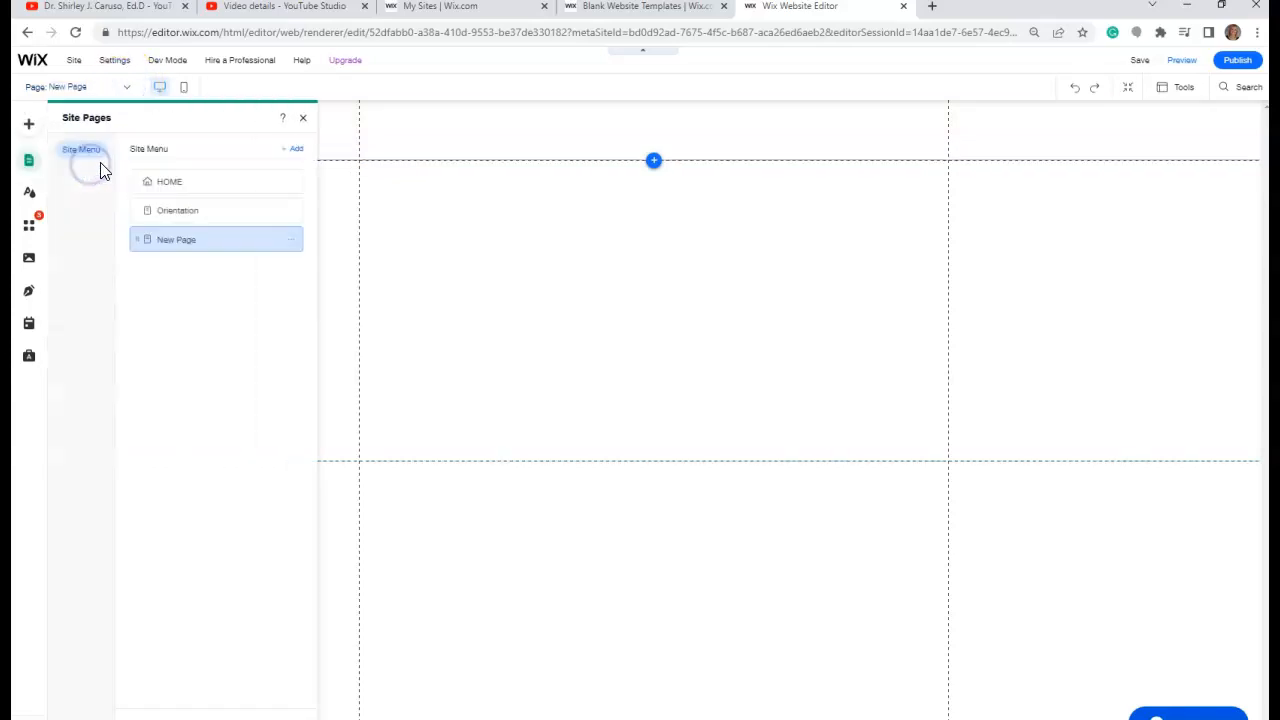
{"action": "double_click", "coordinate": [197, 241]}
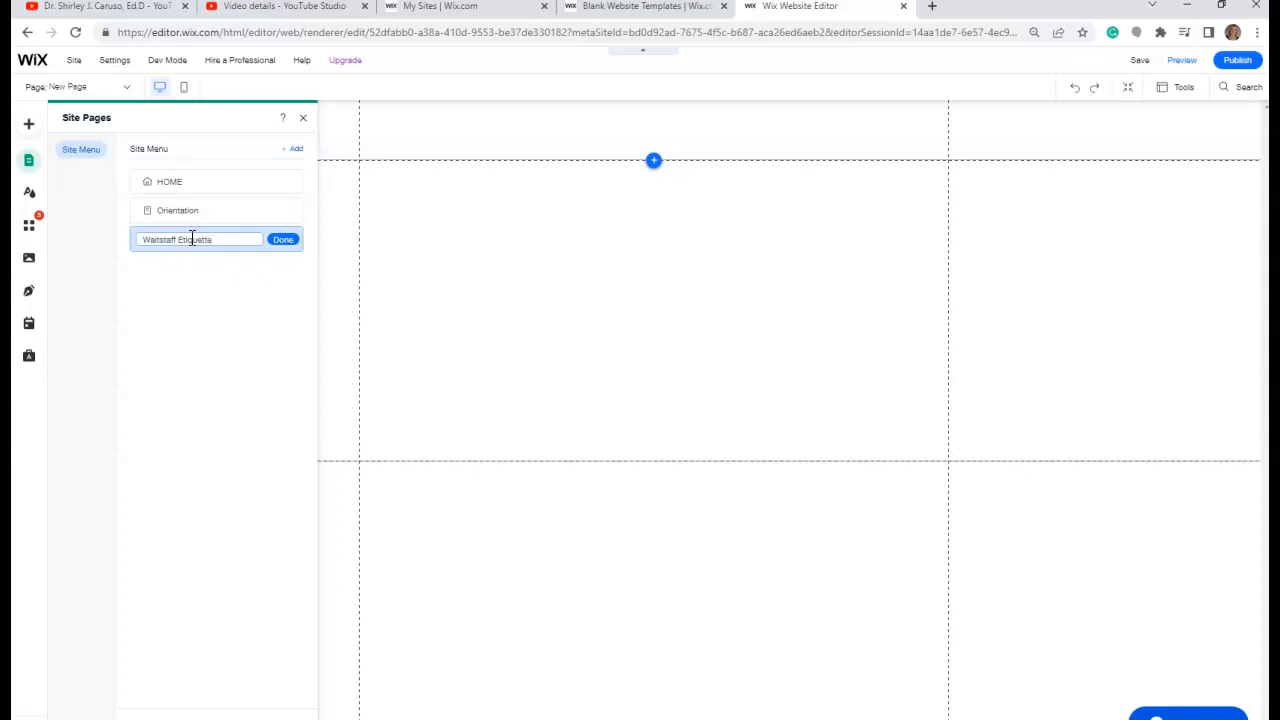
{"action": "left_click", "coordinate": [284, 240]}
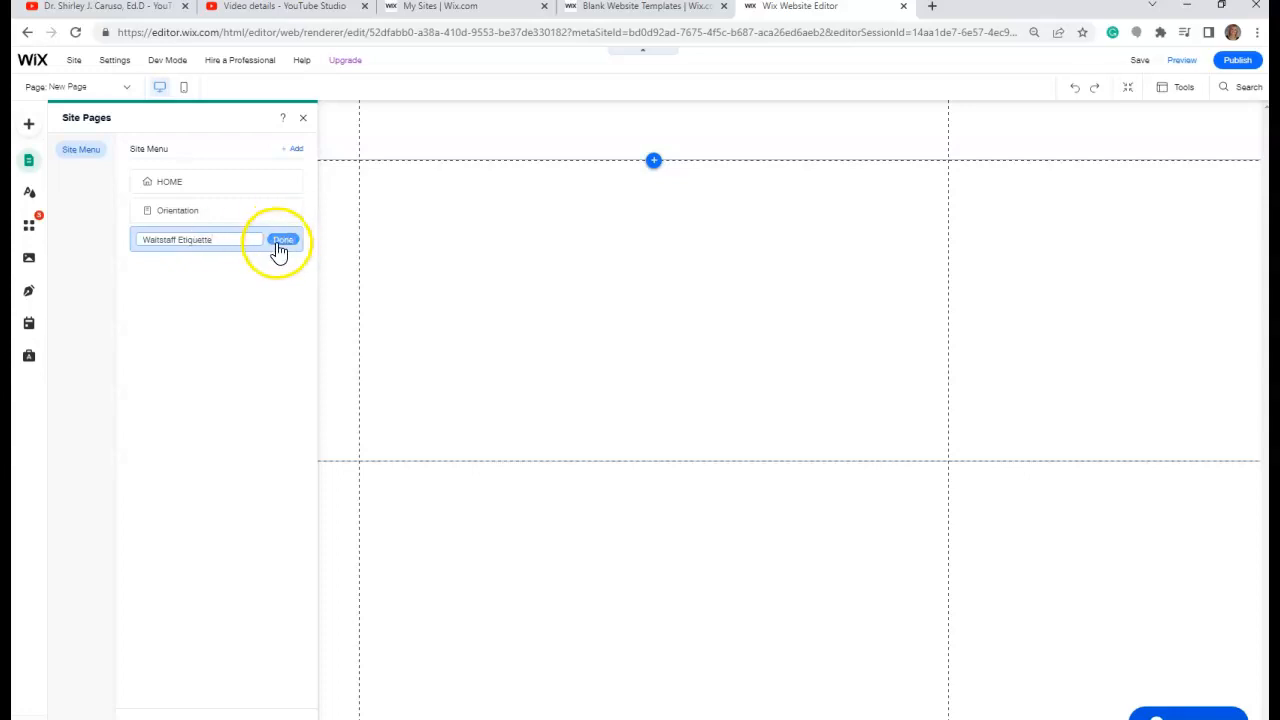
Add a blank page to the site and name it Teamwork
{"action": "left_click", "coordinate": [292, 150]}
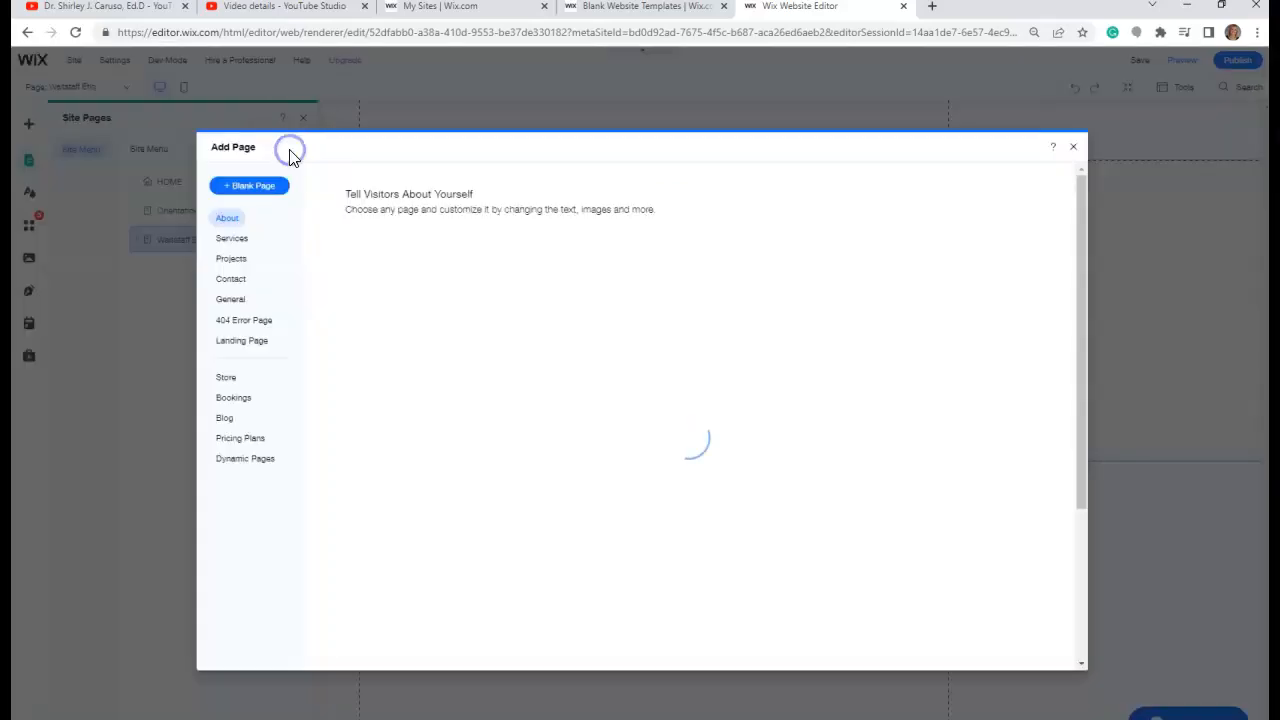
{"action": "left_click", "coordinate": [260, 194]}
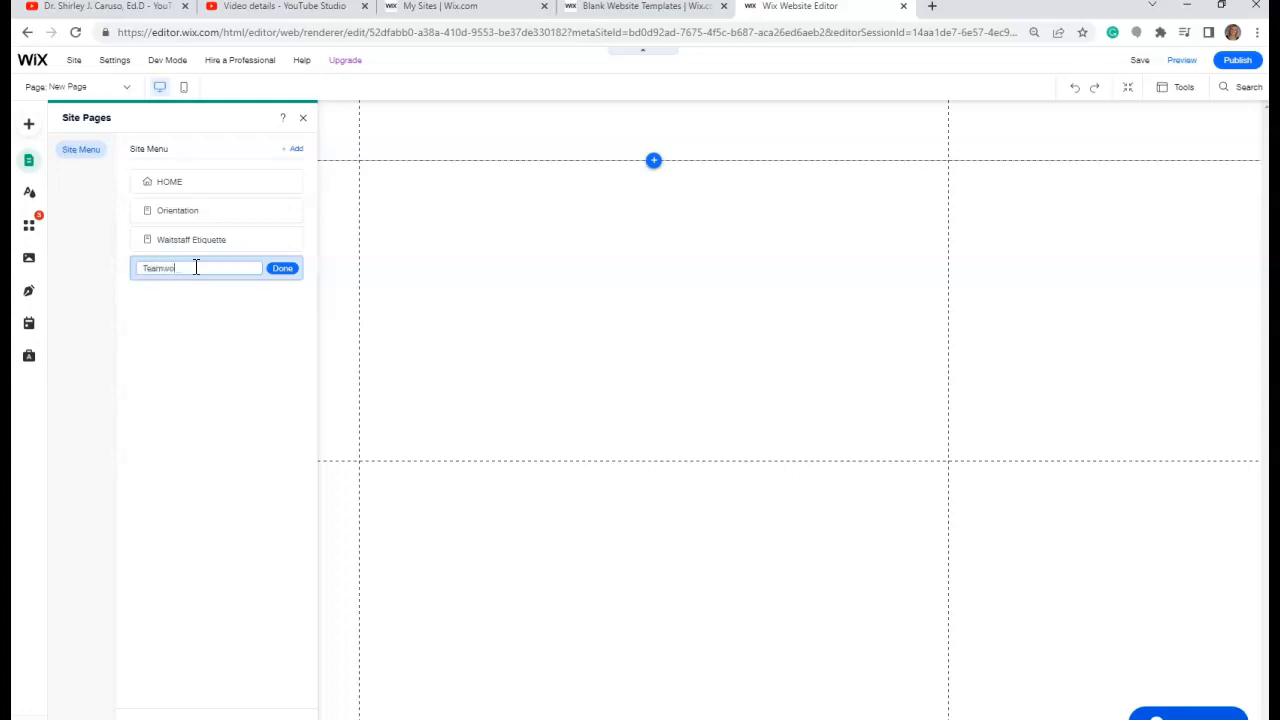
{"action": "left_click", "coordinate": [282, 268]}
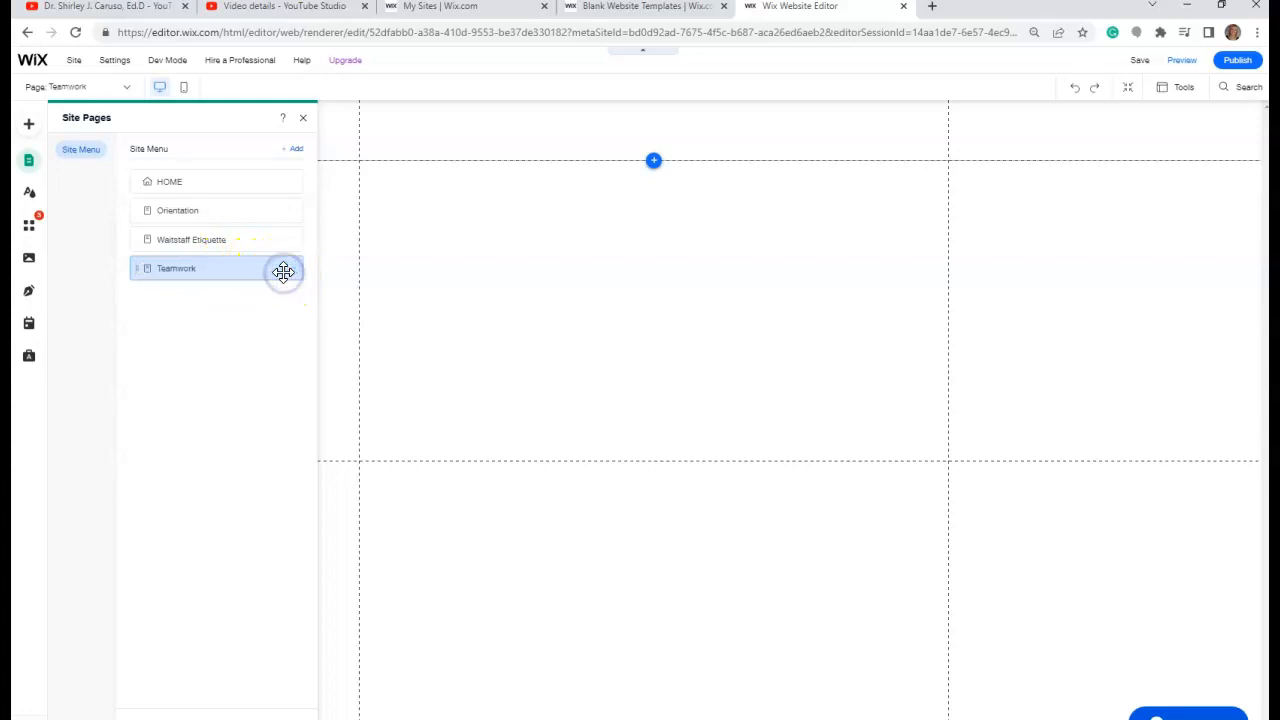
Add a blank page to the site and name it Fold a Napkin
{"action": "left_click", "coordinate": [295, 150]}
{"action": "left_click", "coordinate": [250, 187]}
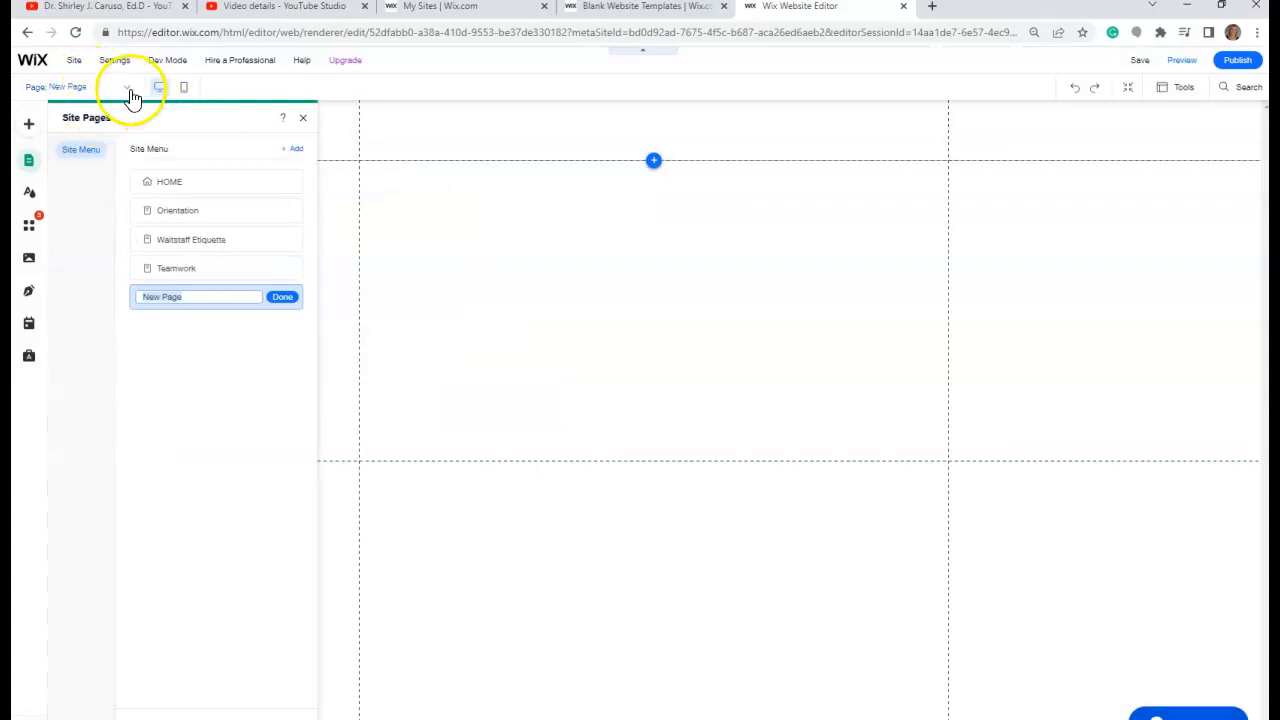
{"action": "left_click_drag", "start_coordinate": [196, 298], "coordinate": [132, 298]}
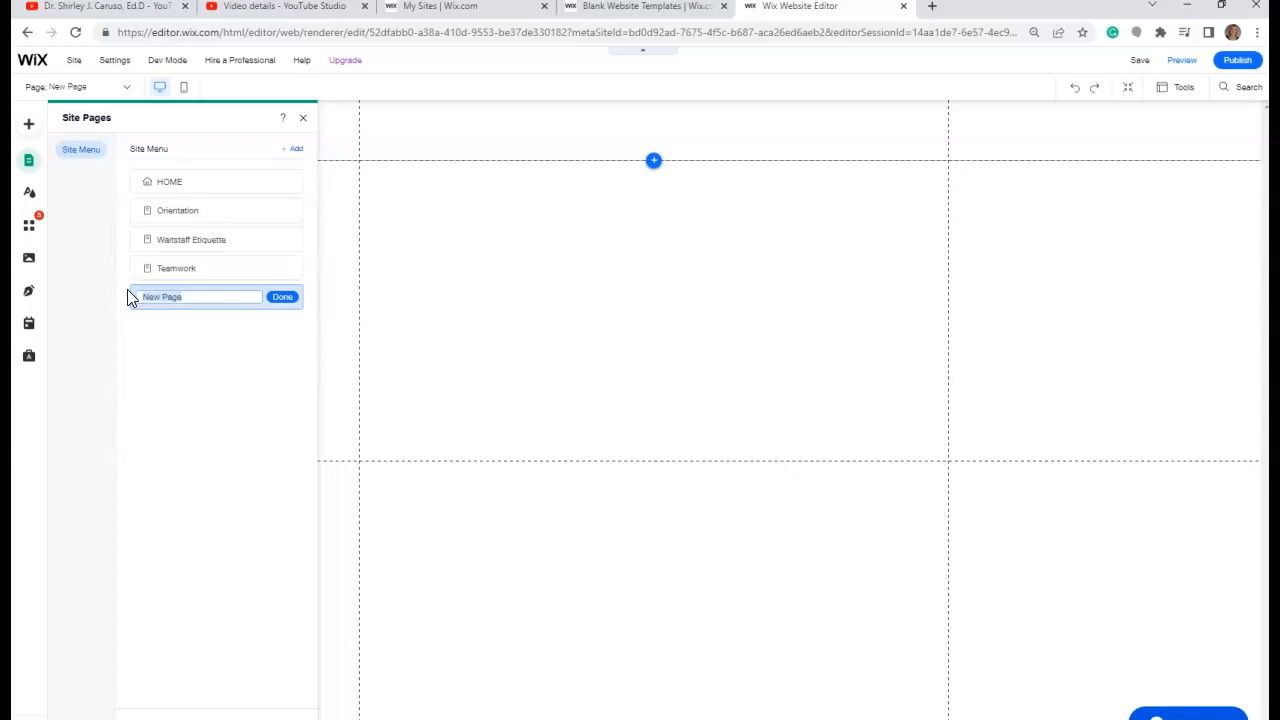
{"action": "type", "text": "Fold a Napkin"}
{"action": "left_click", "coordinate": [287, 303]}
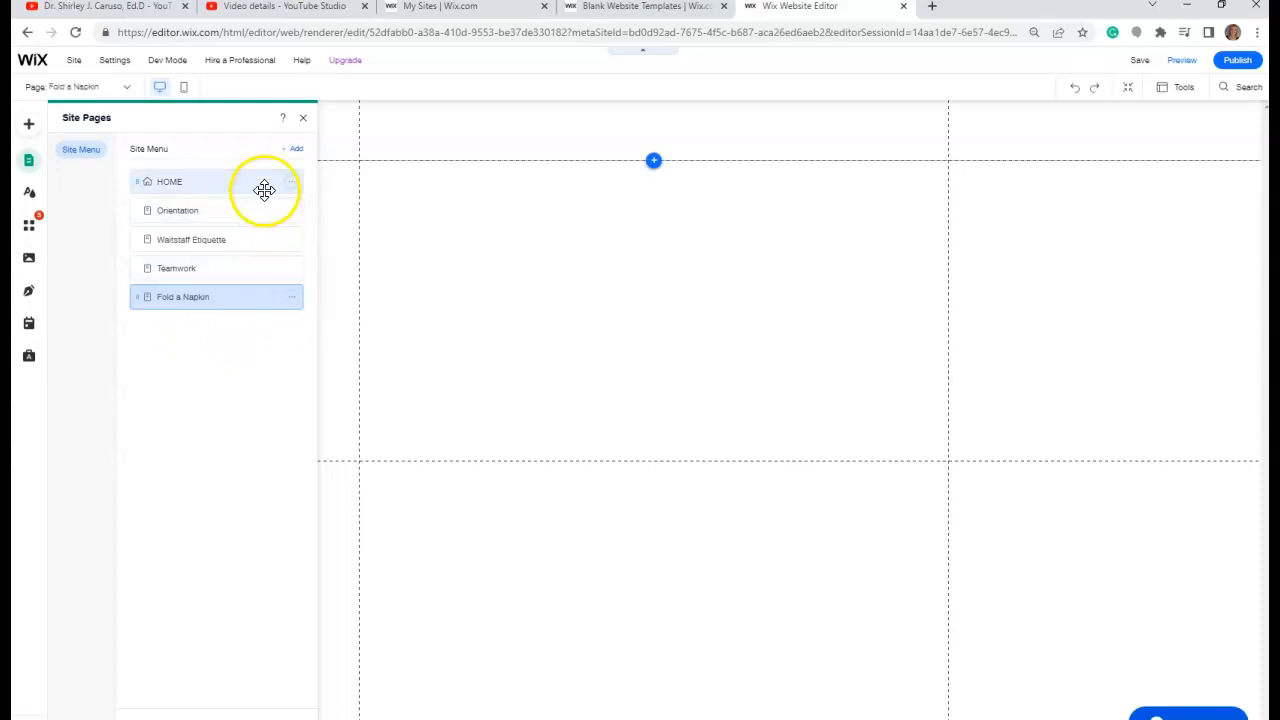
Add a blank page to the site, name it Set a Table, and close the page manager
{"action": "left_click", "coordinate": [289, 151]}
{"action": "left_click", "coordinate": [250, 188]}
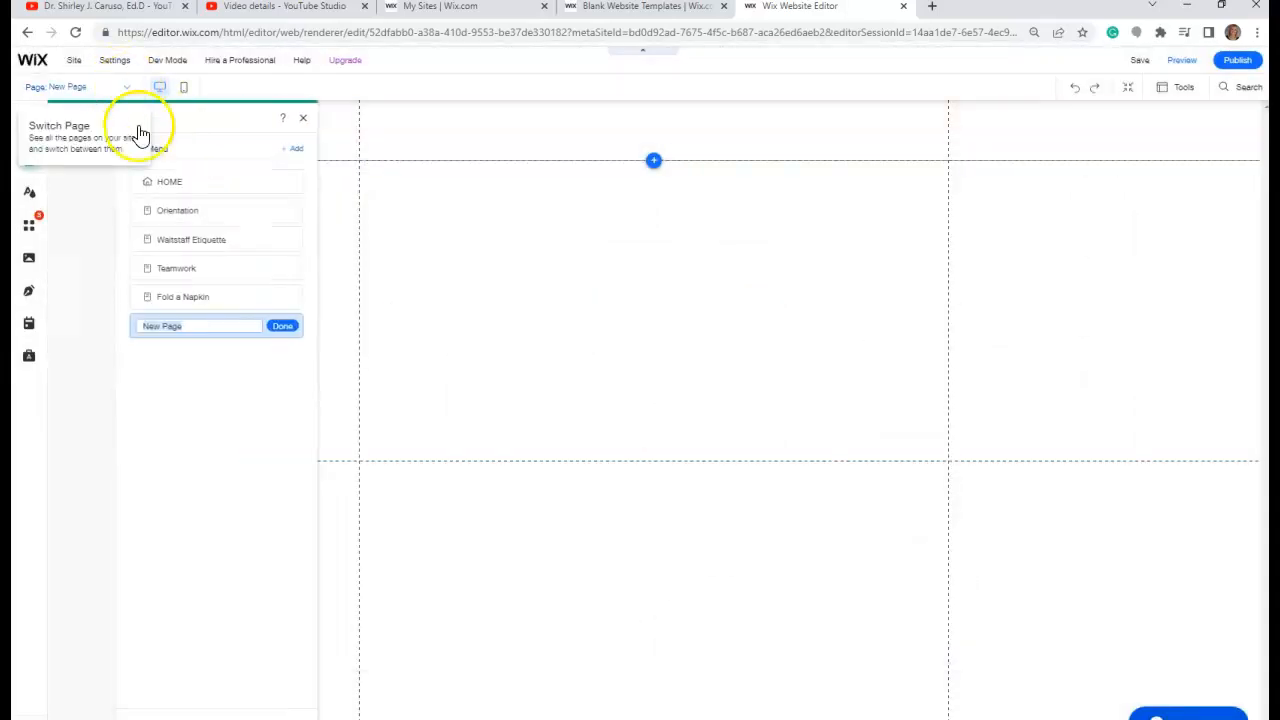
{"action": "left_click_drag", "start_coordinate": [191, 336], "coordinate": [133, 328]}
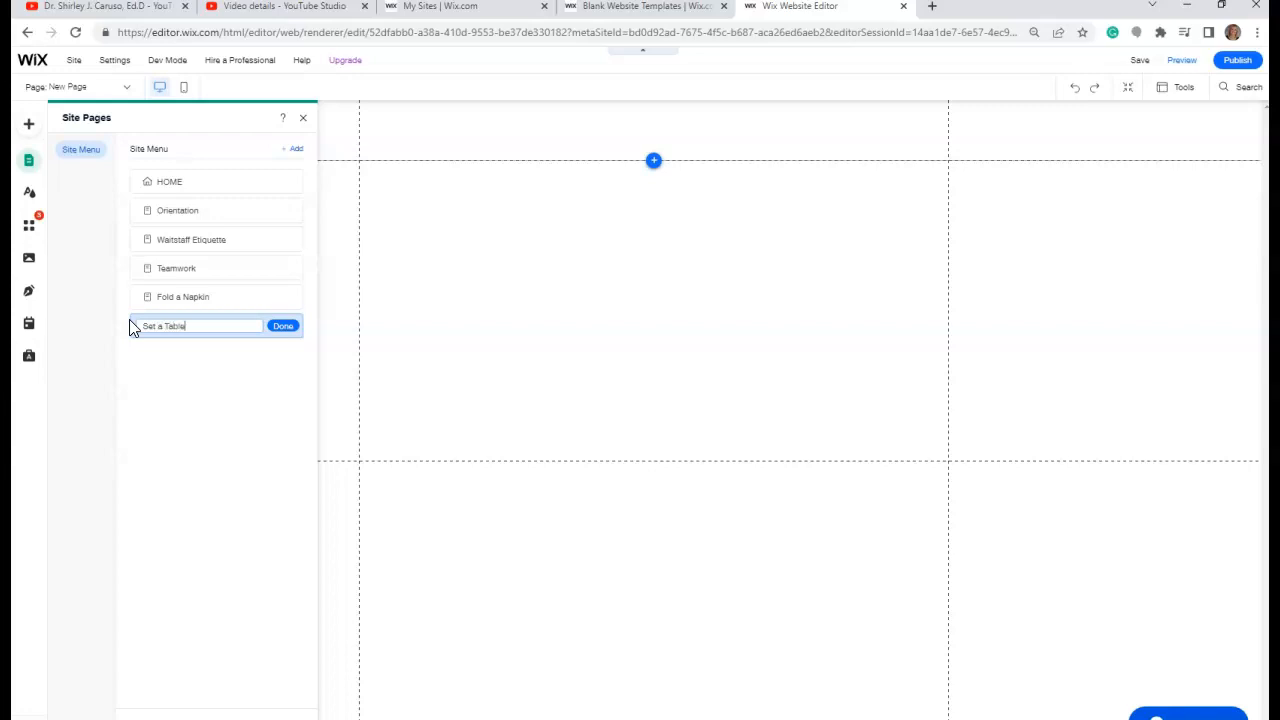
{"action": "left_click", "coordinate": [282, 327]}
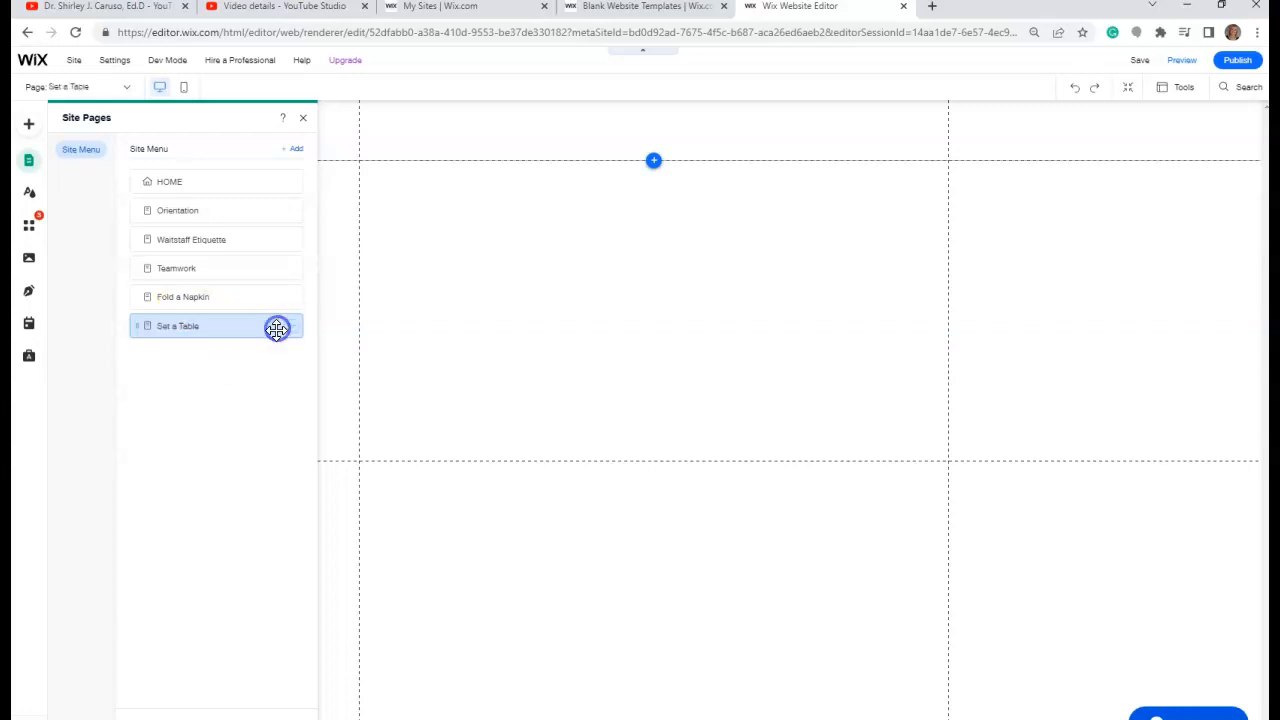
{"action": "left_click", "coordinate": [303, 118]}
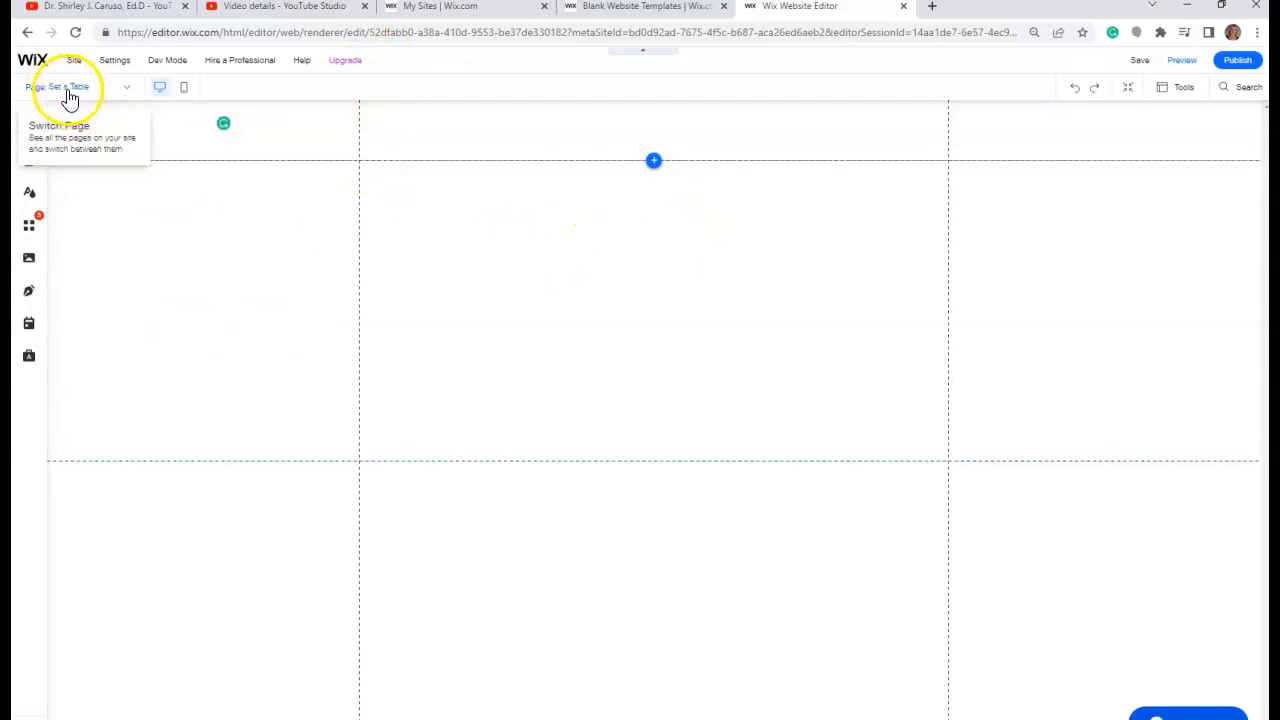
Insert the themed horizontal menu with vertical dividers on the HOME page and place it in the header above the title
{"action": "left_click", "coordinate": [128, 88]}
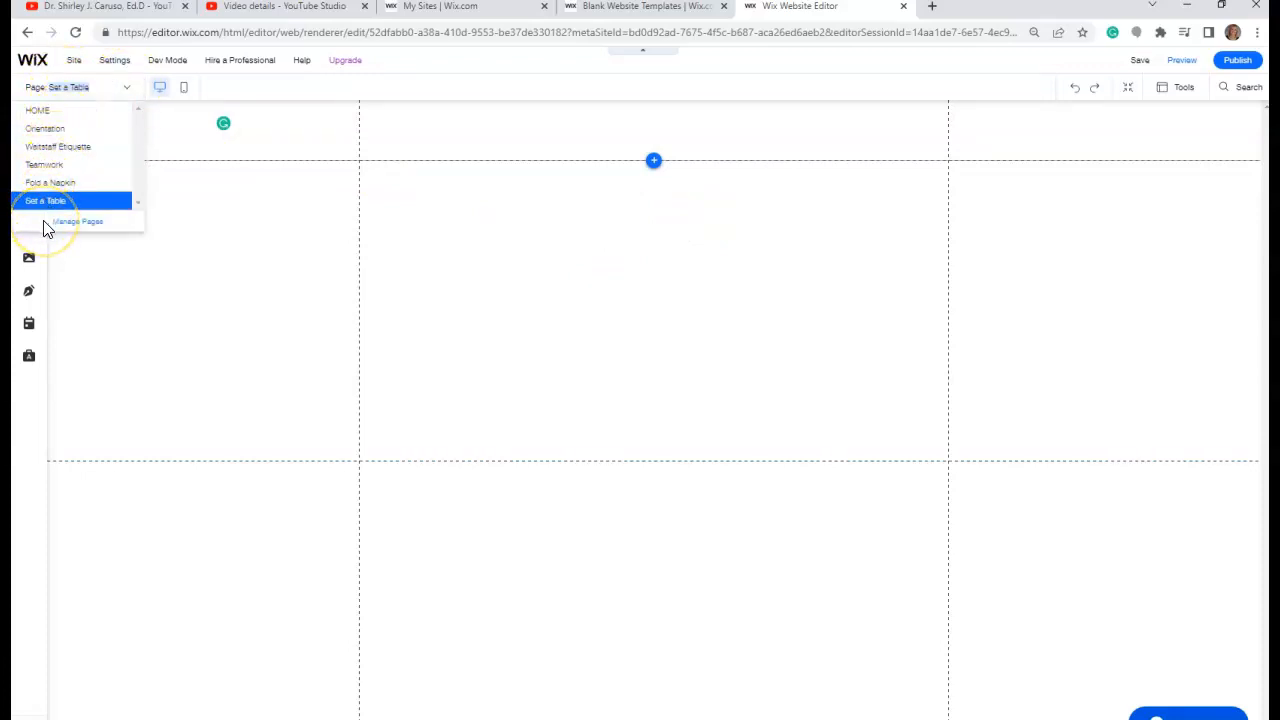
{"action": "left_click", "coordinate": [38, 112]}
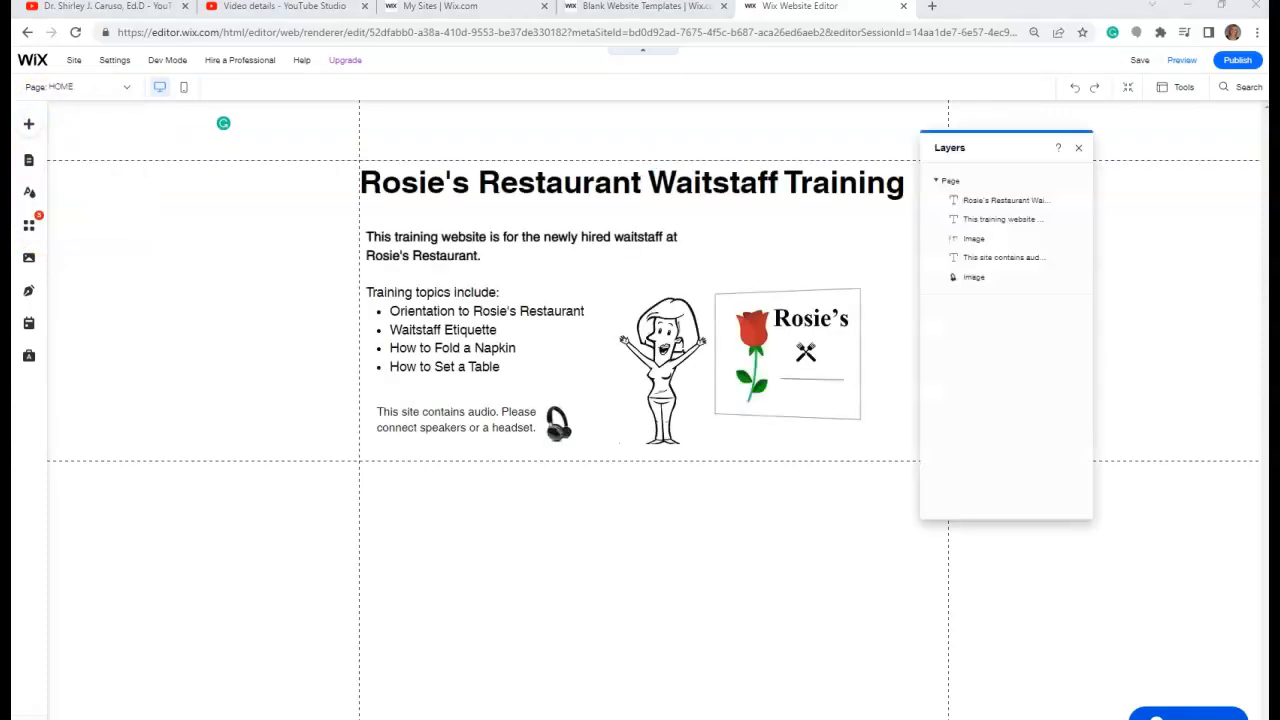
{"action": "left_click", "coordinate": [29, 125]}
{"action": "left_click", "coordinate": [70, 170]}
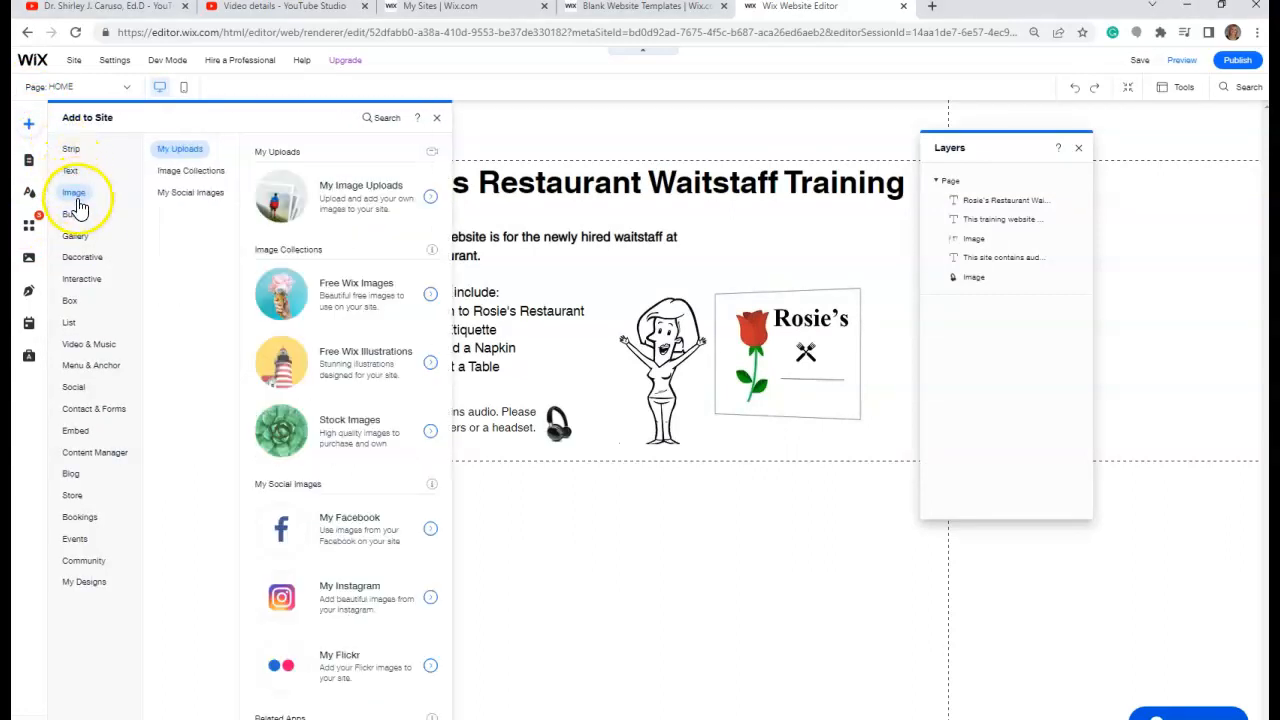
{"action": "mouse_move", "coordinate": [77, 373]}
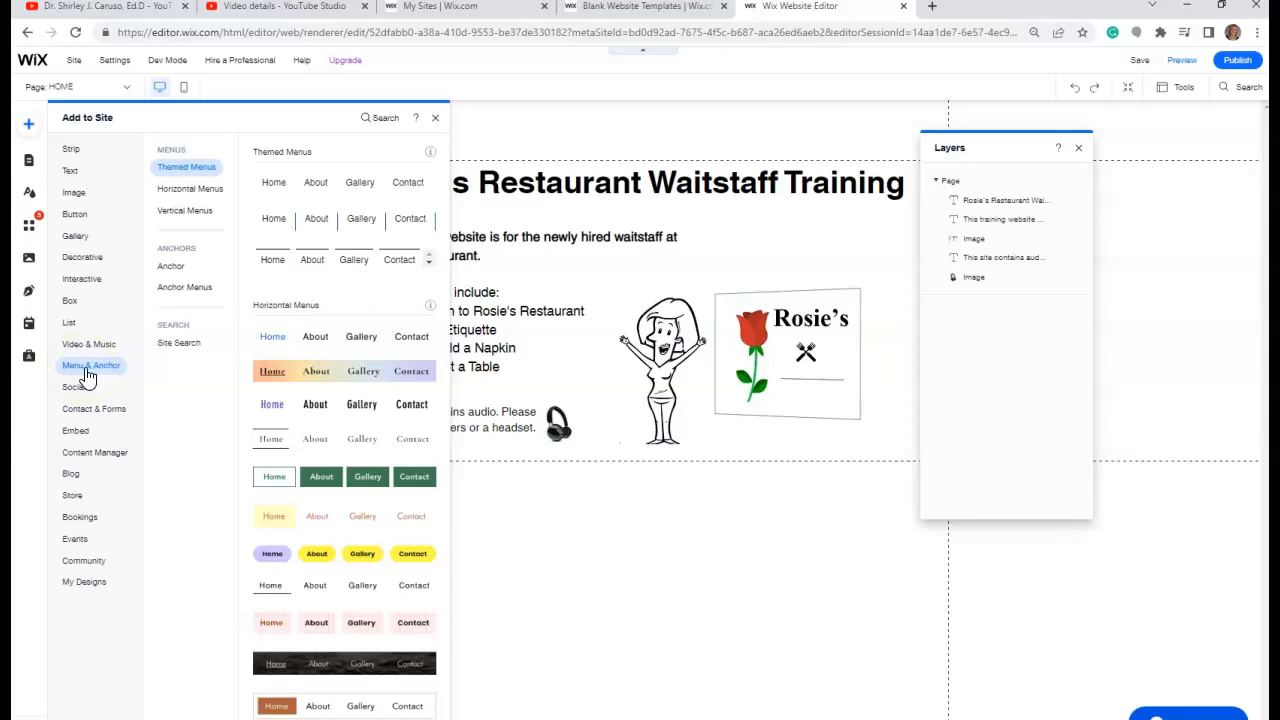
{"action": "left_click", "coordinate": [101, 375]}
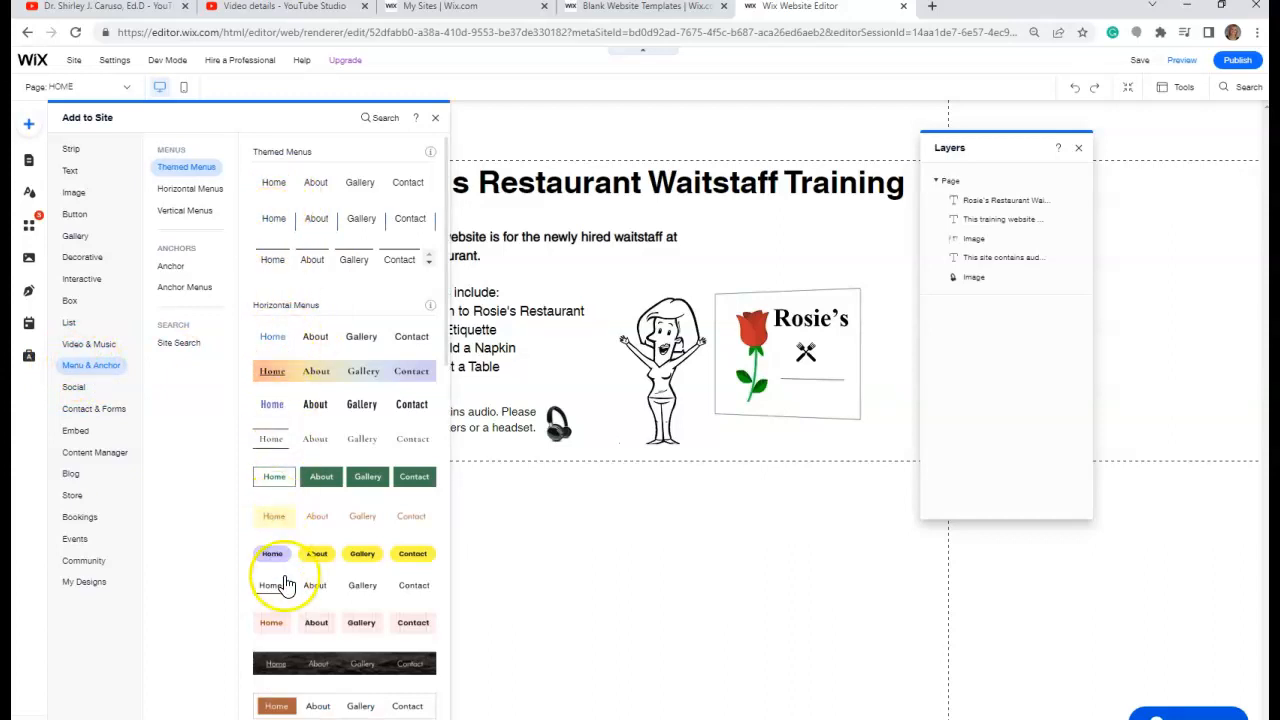
{"action": "left_click", "coordinate": [275, 222]}
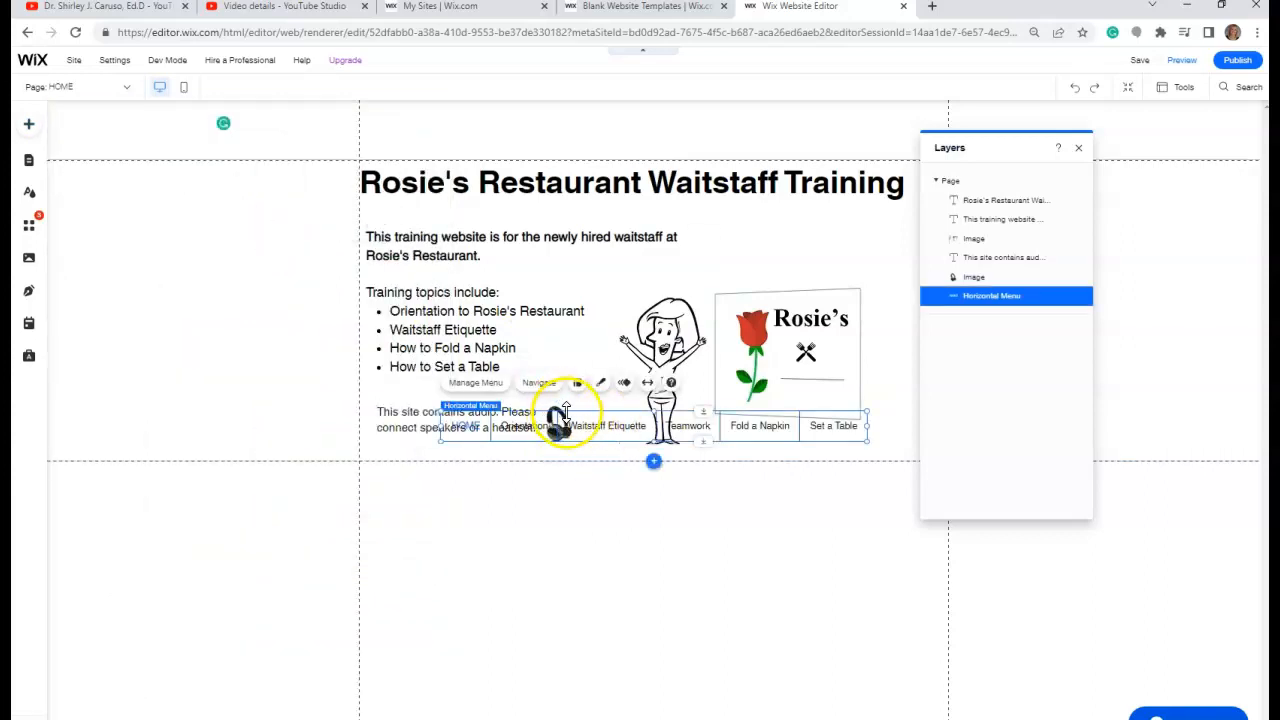
{"action": "left_click_drag", "start_coordinate": [576, 414], "coordinate": [500, 134]}
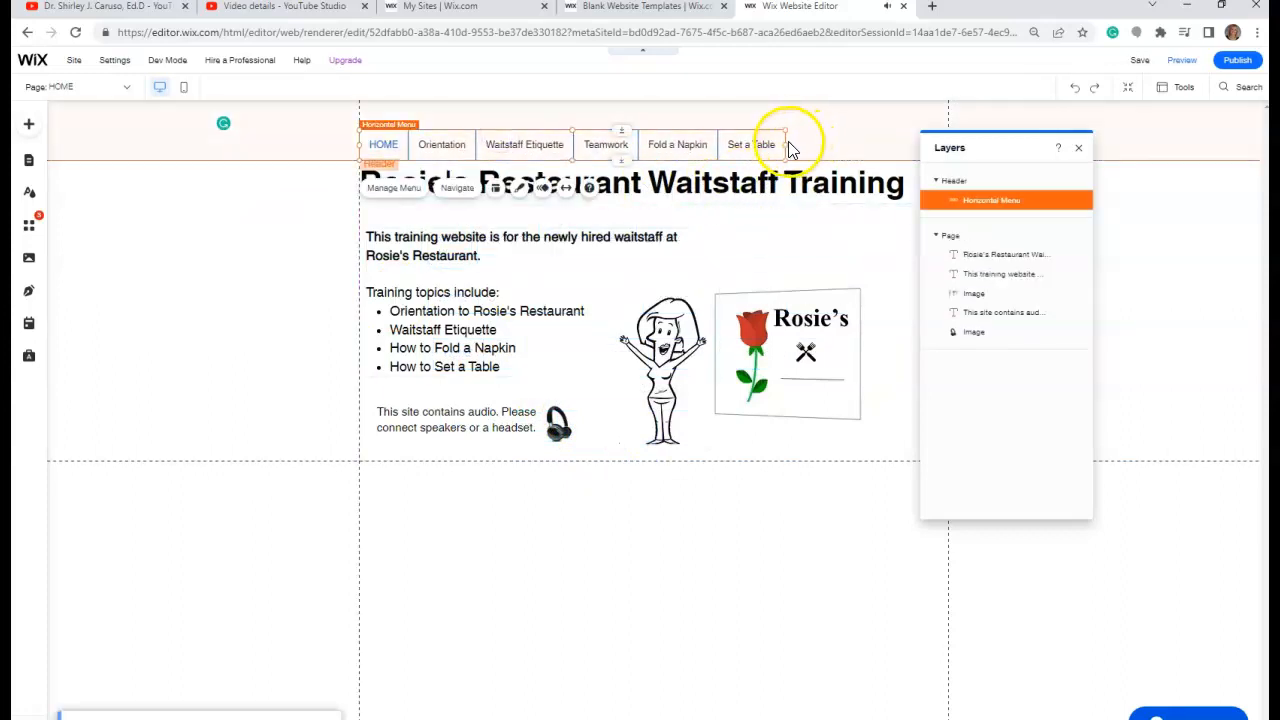
Widen the header menu to span the full width between the page guides and close the Layers list
{"action": "left_click_drag", "start_coordinate": [786, 144], "coordinate": [876, 144]}
{"action": "left_click", "coordinate": [1078, 148]}
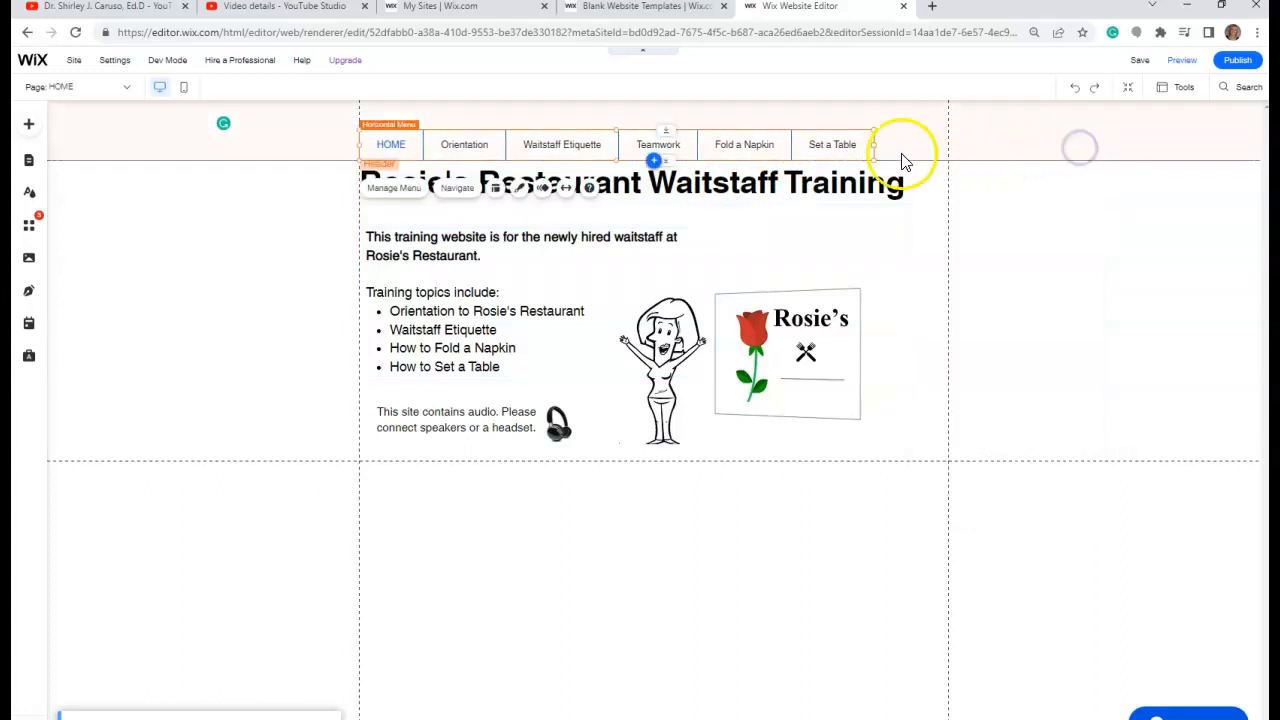
{"action": "left_click_drag", "start_coordinate": [875, 143], "coordinate": [951, 141]}
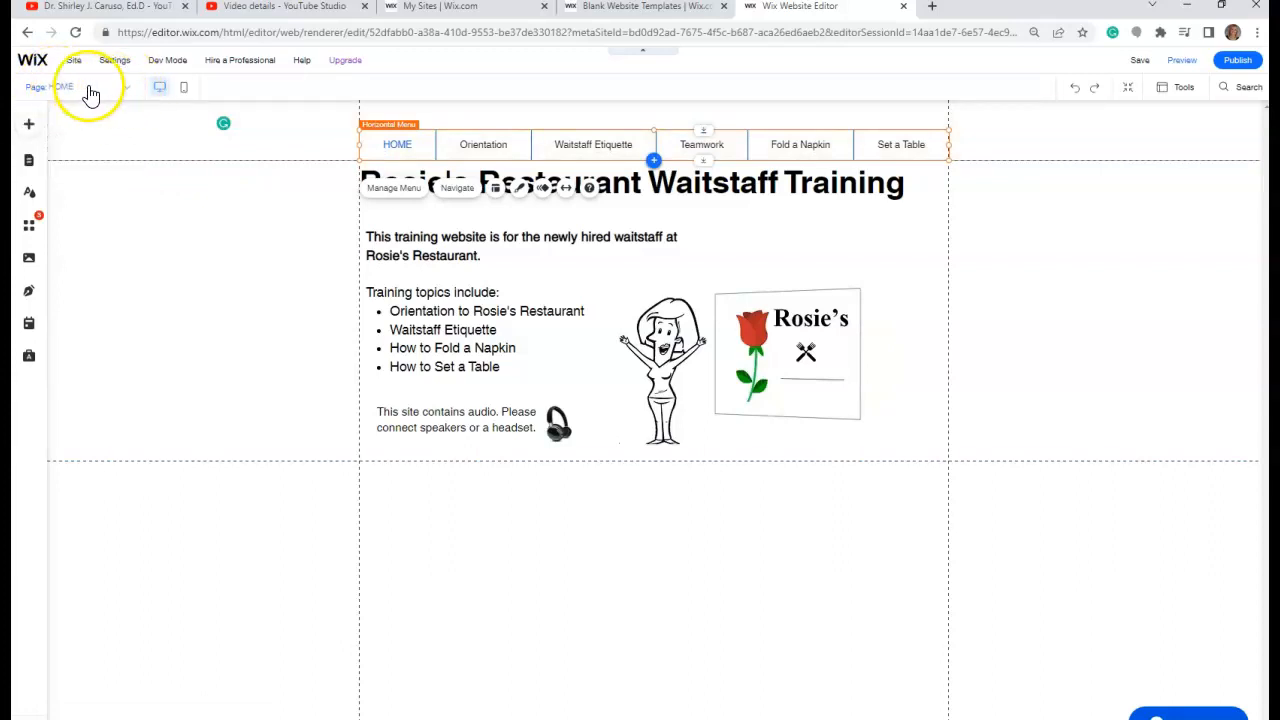
Add a blank page named Discussion and move it to the end of the site menu, after Set a Table
{"action": "left_click", "coordinate": [127, 92]}
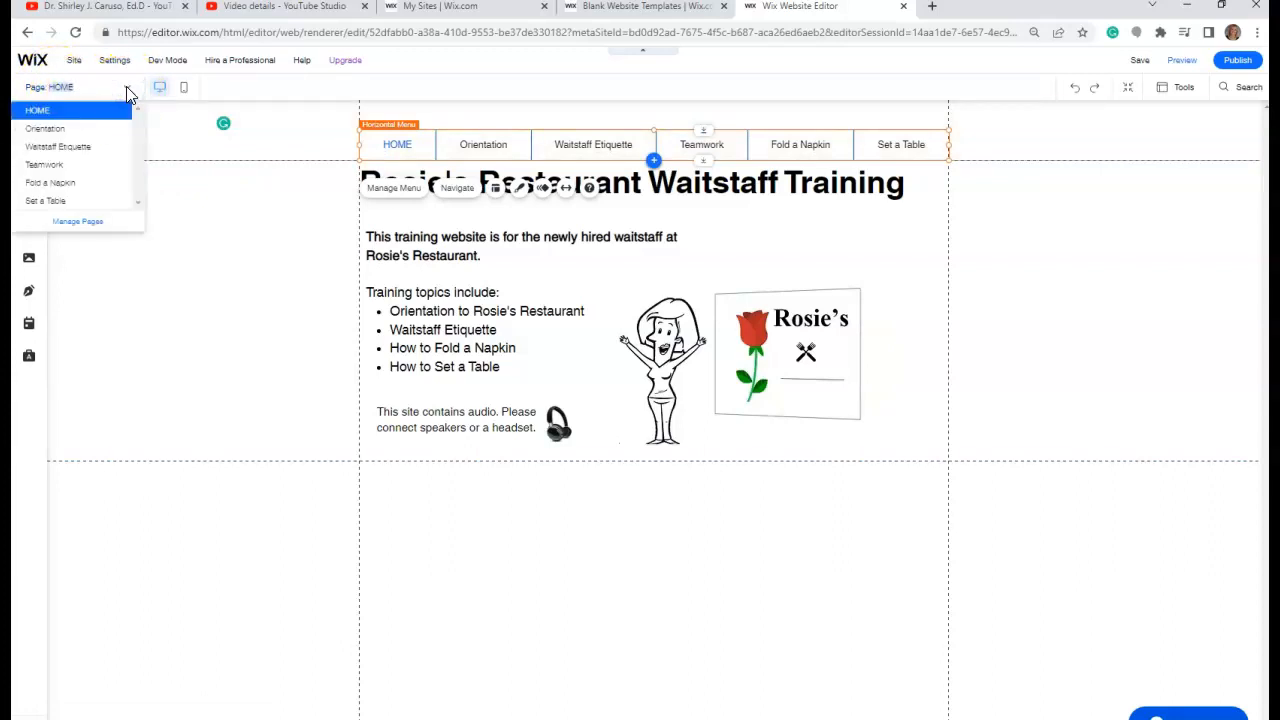
{"action": "left_click", "coordinate": [80, 221]}
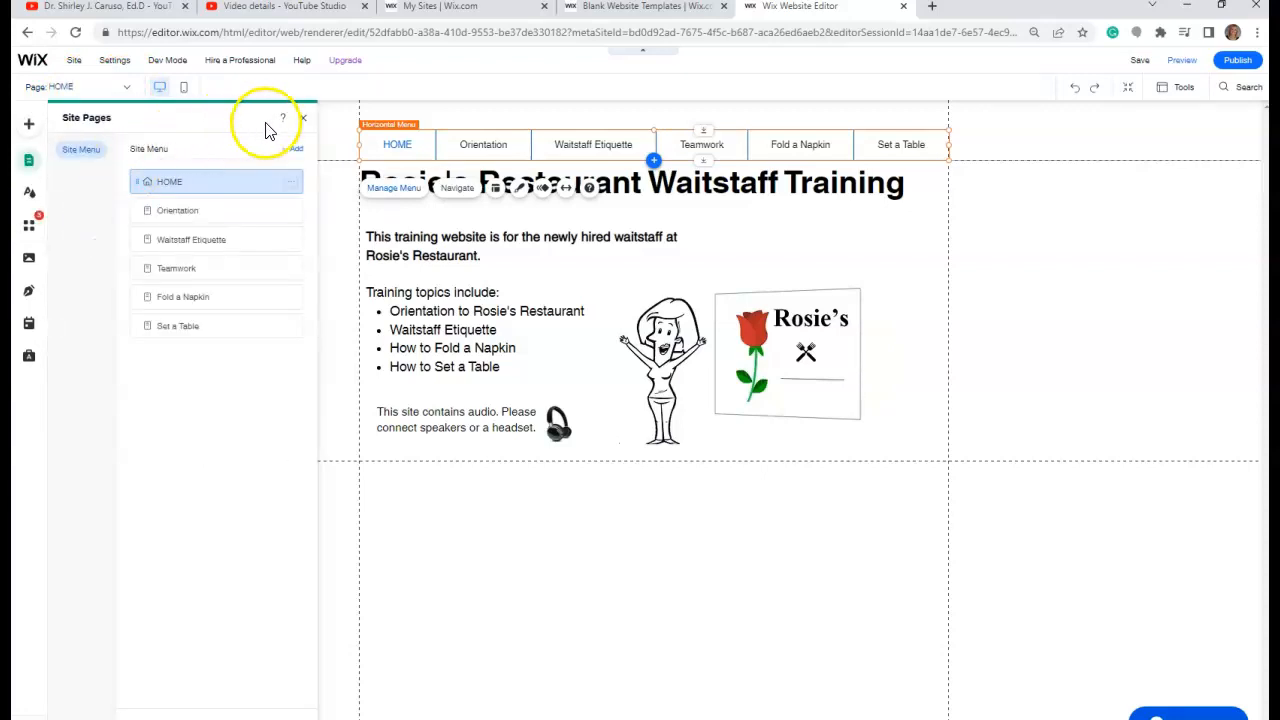
{"action": "left_click", "coordinate": [292, 148]}
{"action": "left_click", "coordinate": [250, 186]}
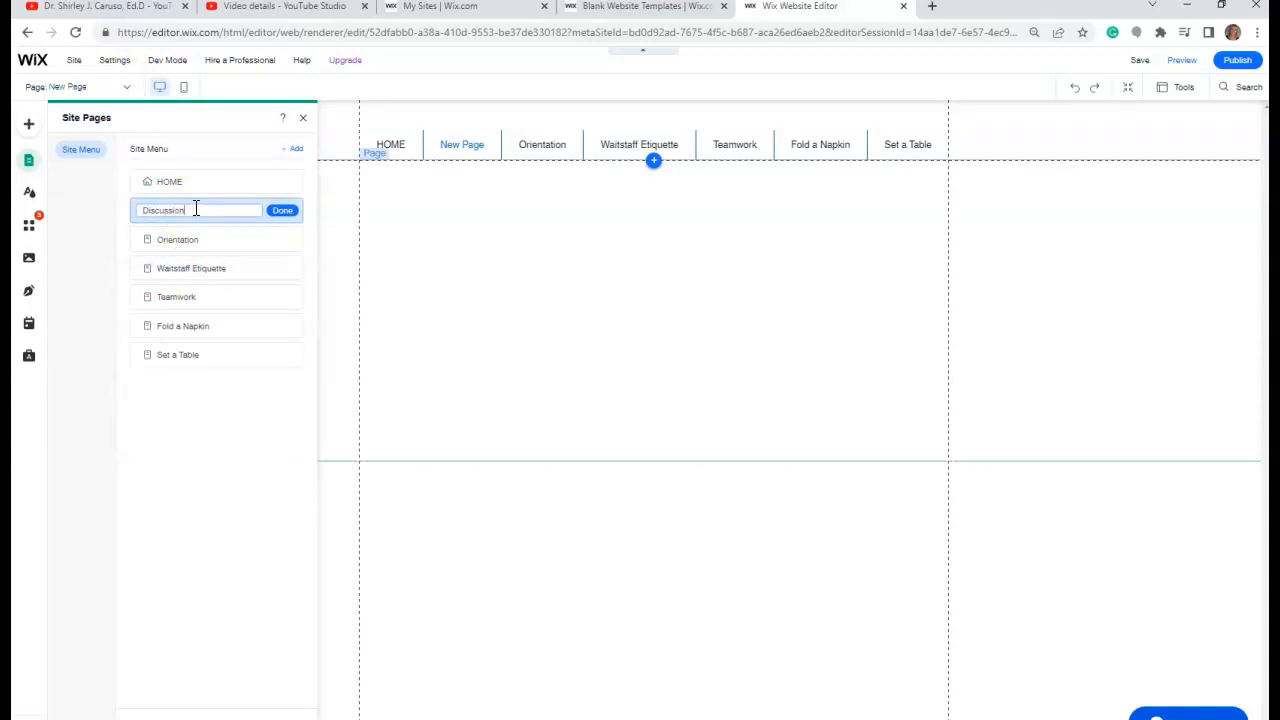
{"action": "left_click", "coordinate": [281, 212]}
{"action": "left_click_drag", "start_coordinate": [280, 212], "coordinate": [246, 354]}
{"action": "left_click", "coordinate": [303, 119]}
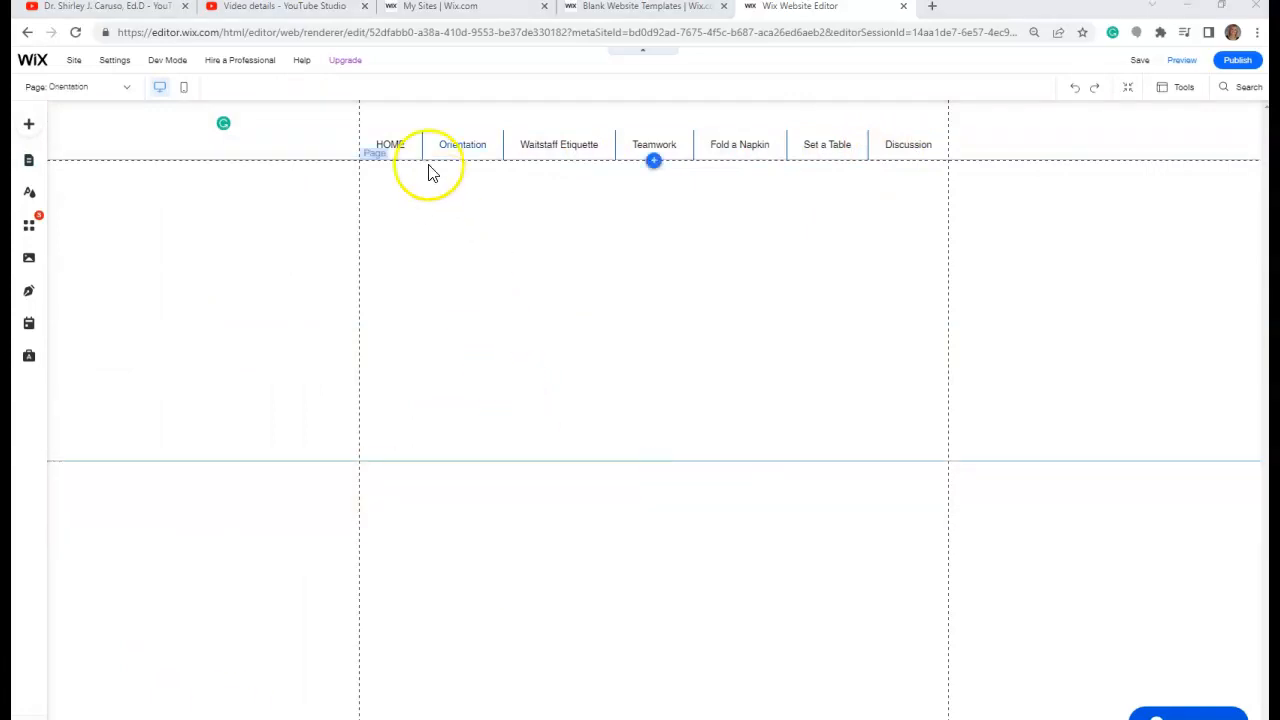
Return to the HOME page and check the header menu's fit between the page guides
{"action": "left_click", "coordinate": [462, 145]}
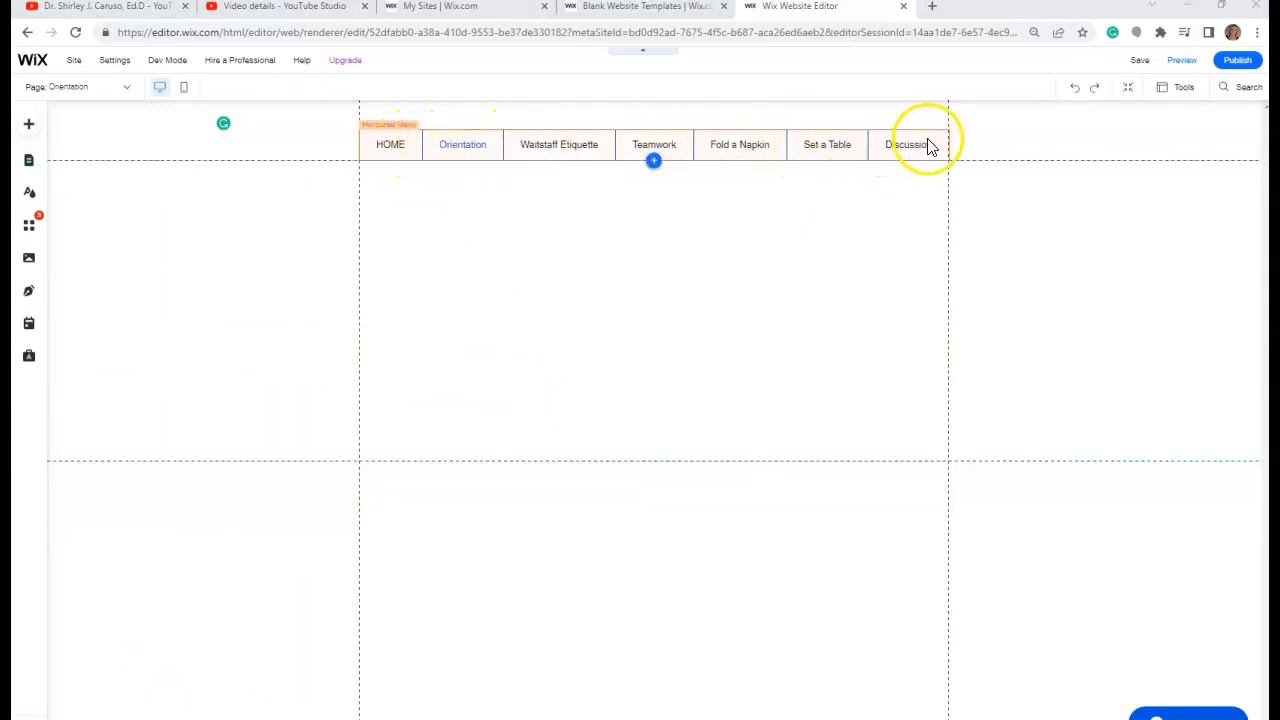
{"action": "left_click", "coordinate": [127, 89]}
{"action": "left_click", "coordinate": [78, 148]}
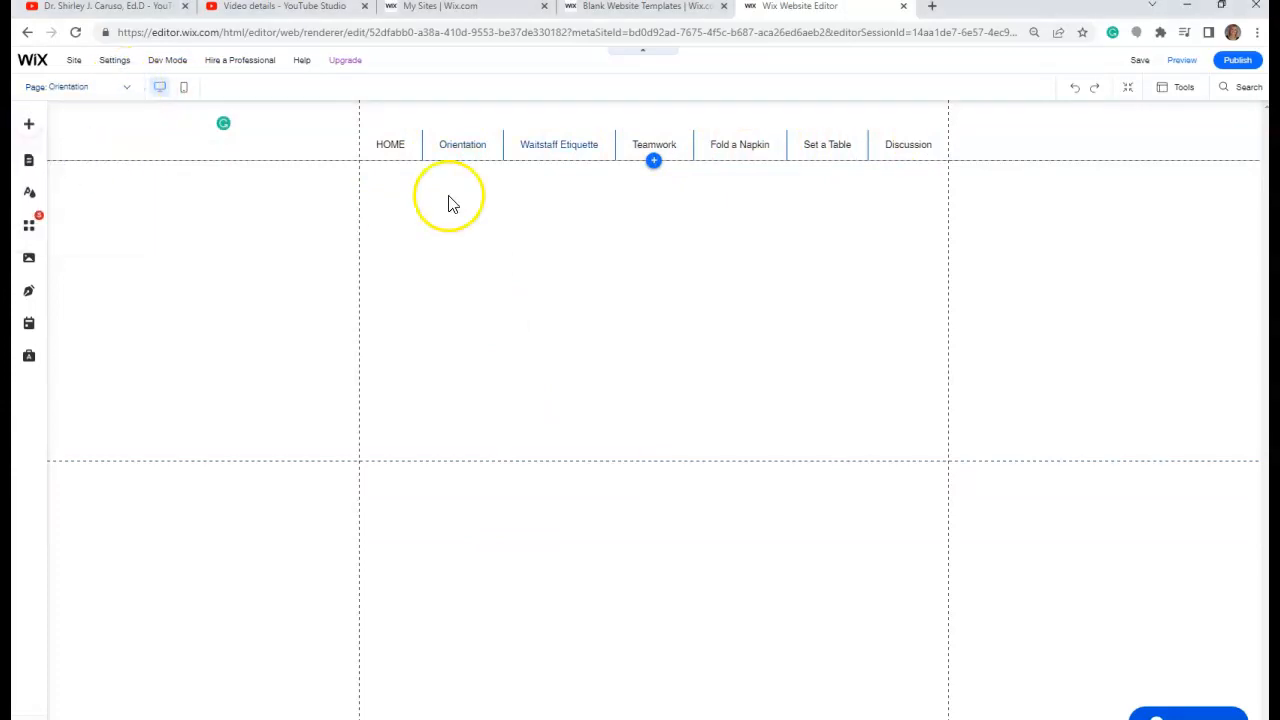
{"action": "left_click", "coordinate": [463, 158]}
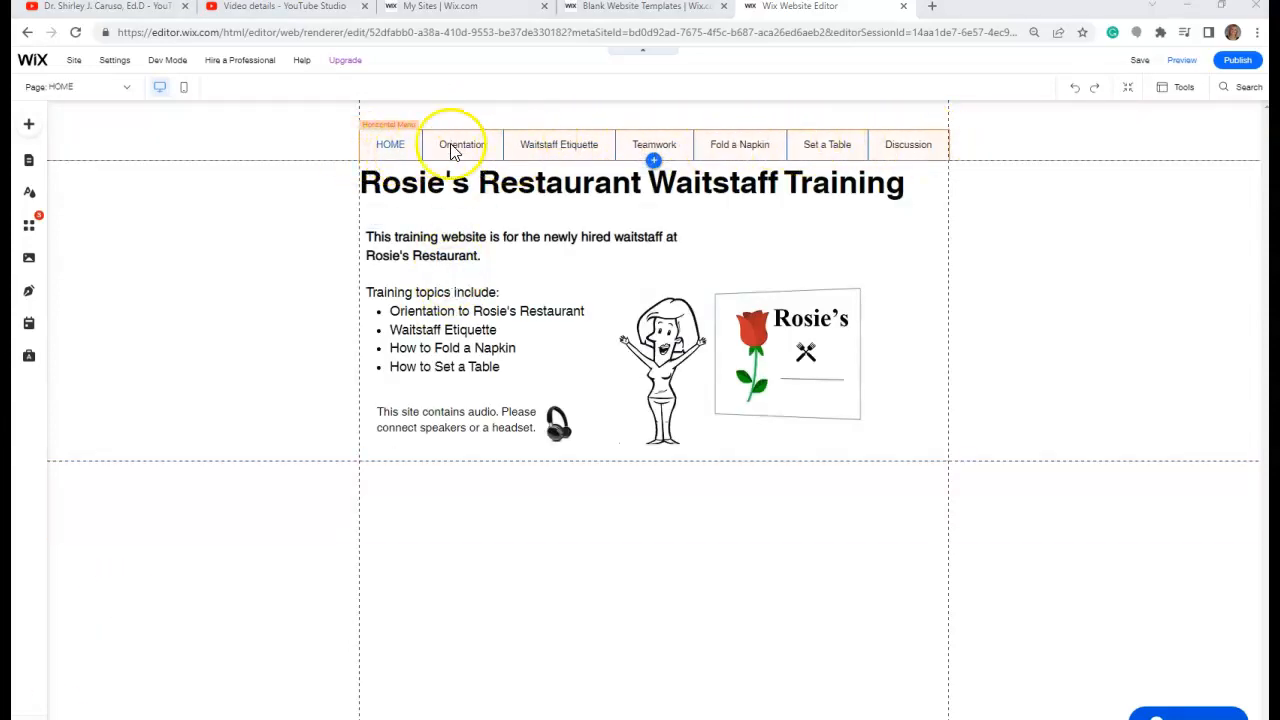
{"action": "left_click", "coordinate": [940, 152]}
{"action": "left_click_drag", "start_coordinate": [946, 146], "coordinate": [946, 143]}
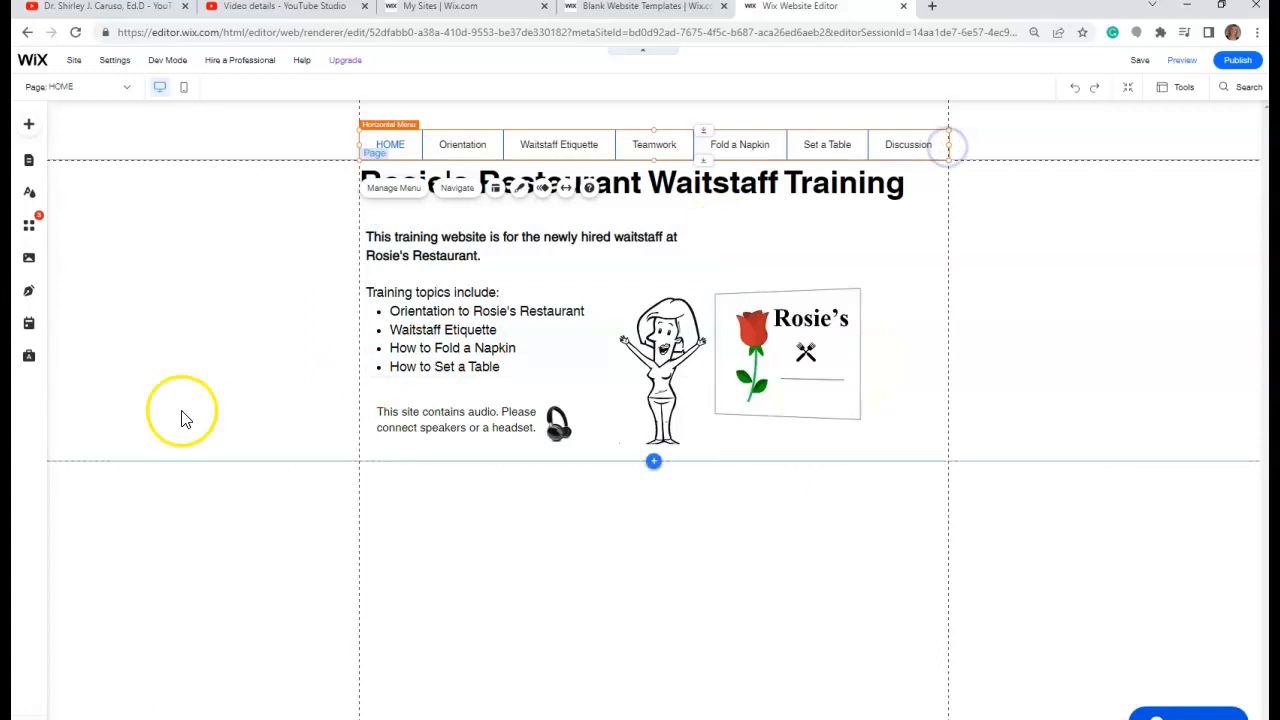
{"action": "left_click", "coordinate": [186, 362]}
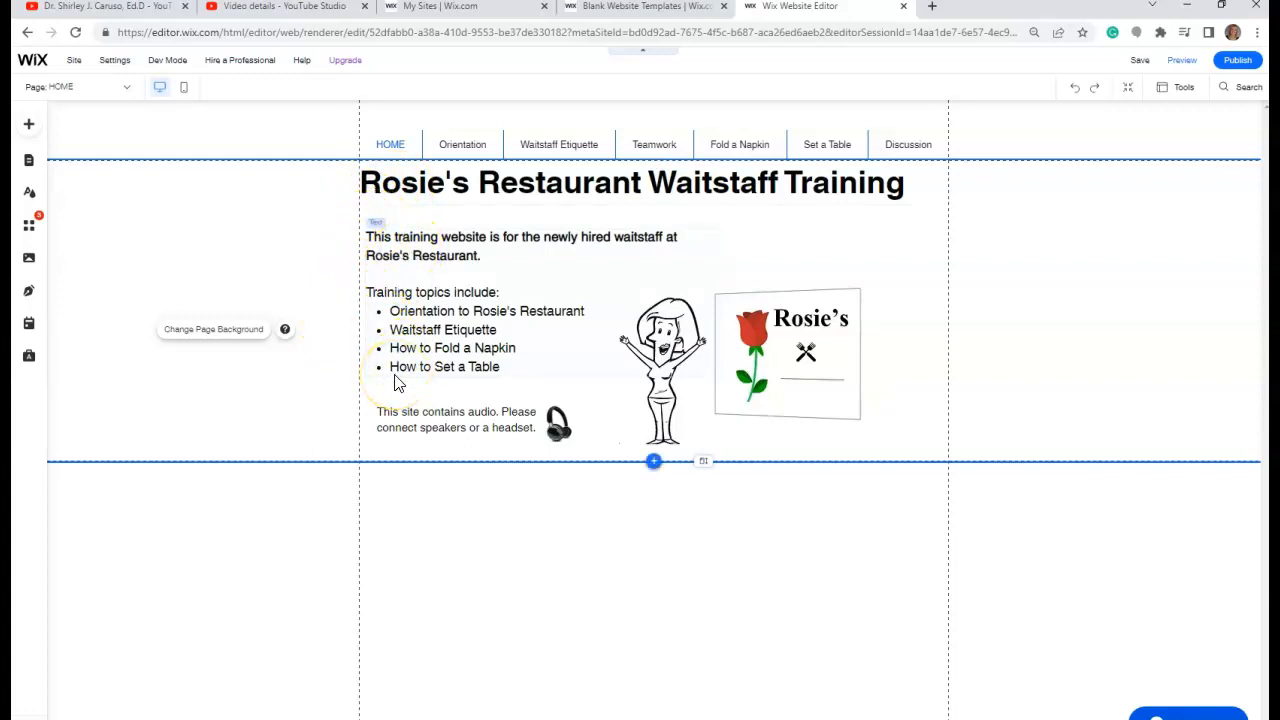
Move the Rosie's illustration slightly upward on the HOME page, keeping it beside the training topics
{"action": "left_click", "coordinate": [755, 348]}
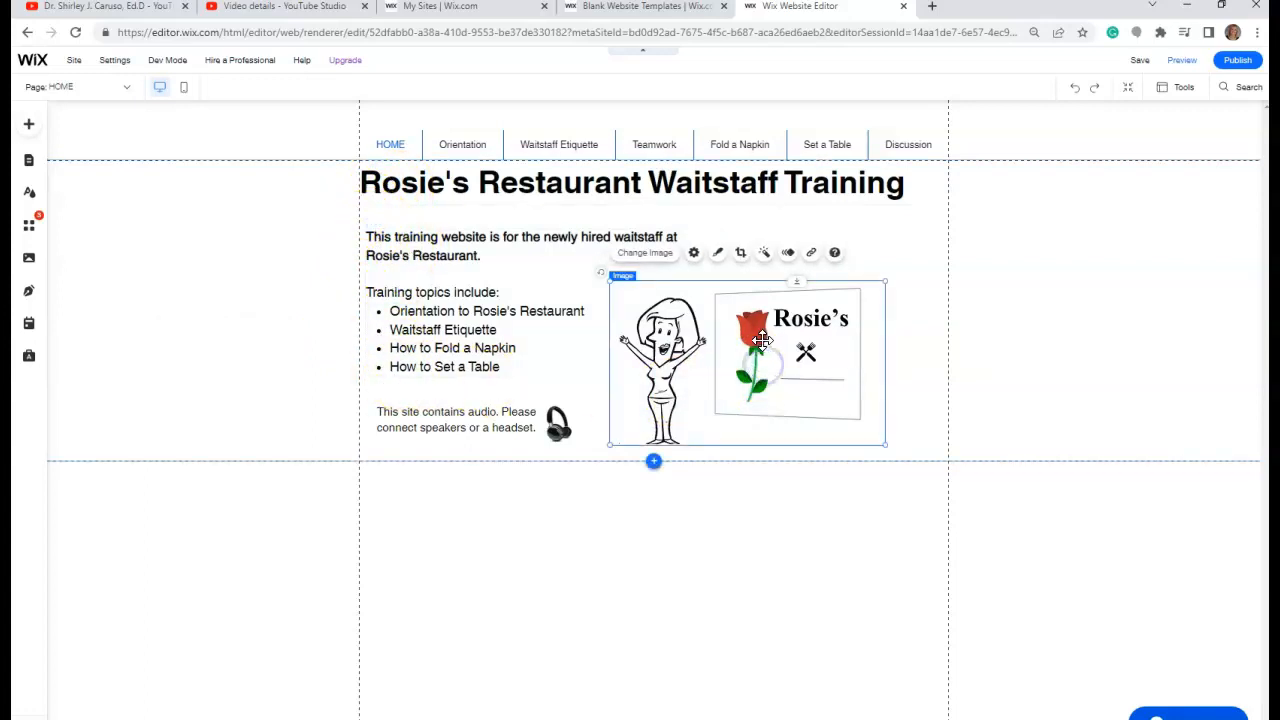
{"action": "left_click_drag", "start_coordinate": [767, 334], "coordinate": [764, 316]}
{"action": "left_click", "coordinate": [188, 372]}
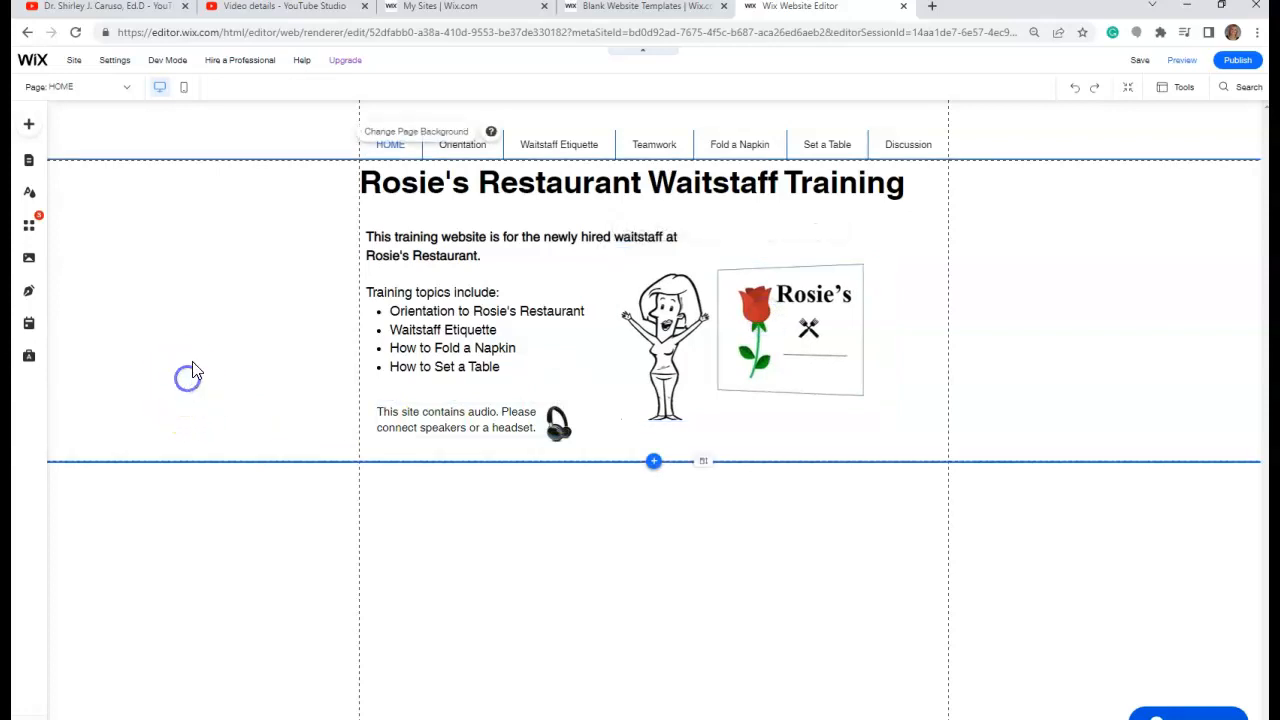
Add a Heading 5 text box to the Orientation page and place it just below the header menu at the page's left guide
{"action": "left_click", "coordinate": [125, 88]}
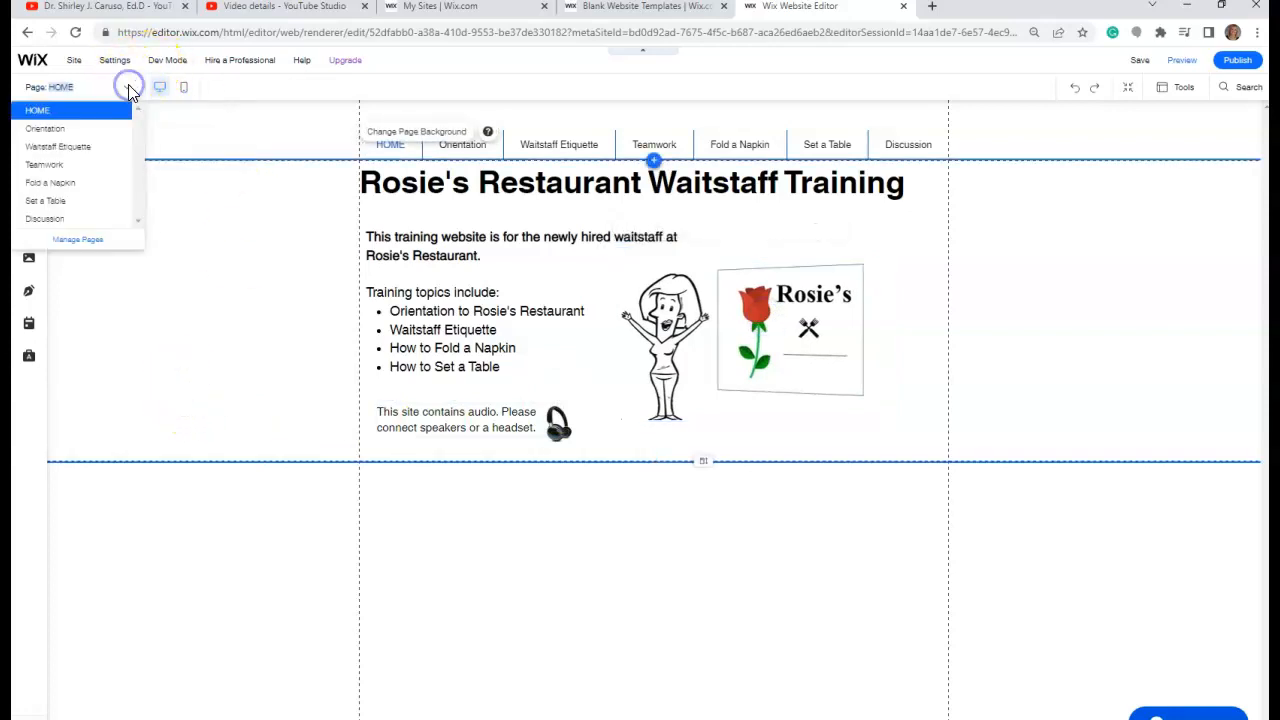
{"action": "left_click", "coordinate": [44, 129]}
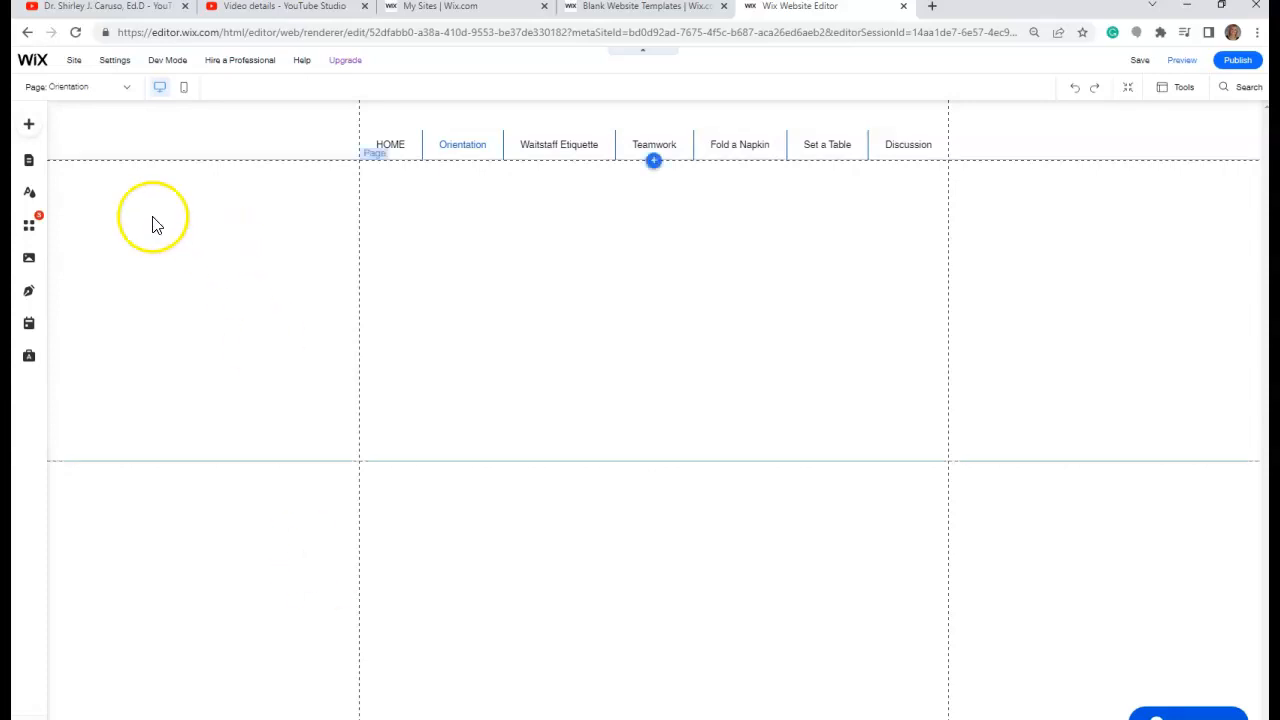
{"action": "left_click", "coordinate": [29, 125]}
{"action": "left_click", "coordinate": [71, 172]}
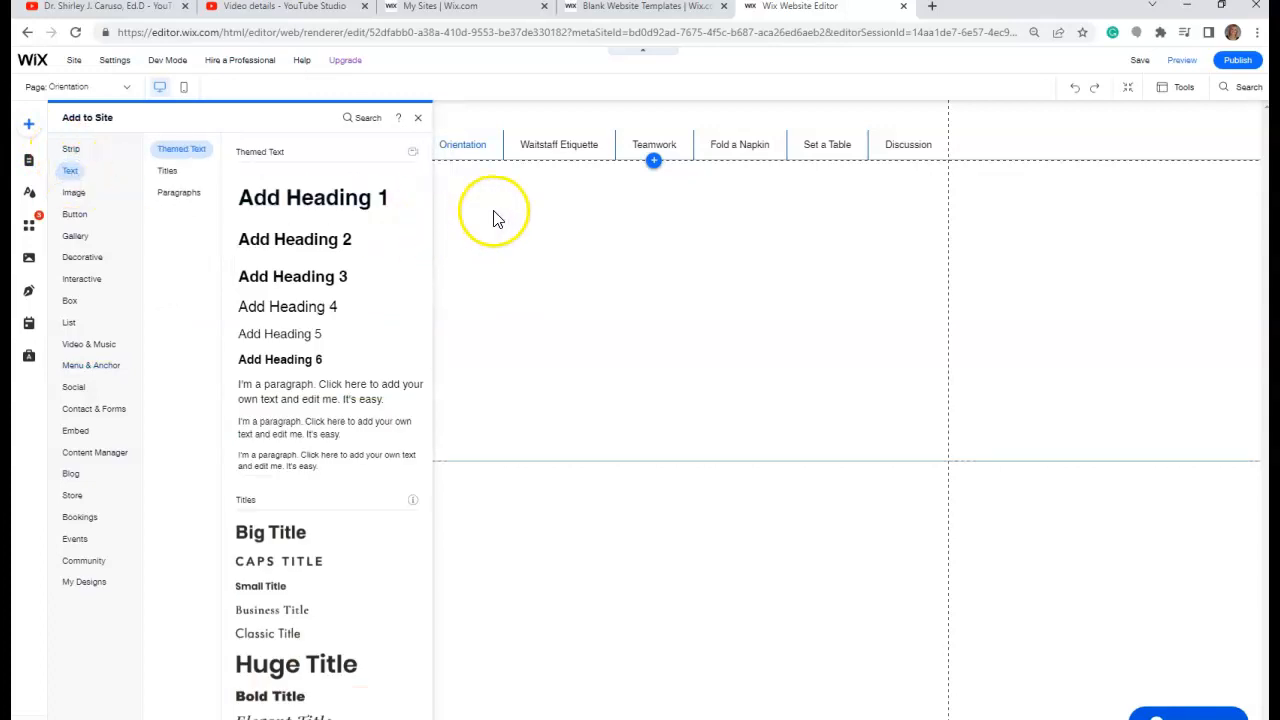
{"action": "left_click", "coordinate": [285, 334]}
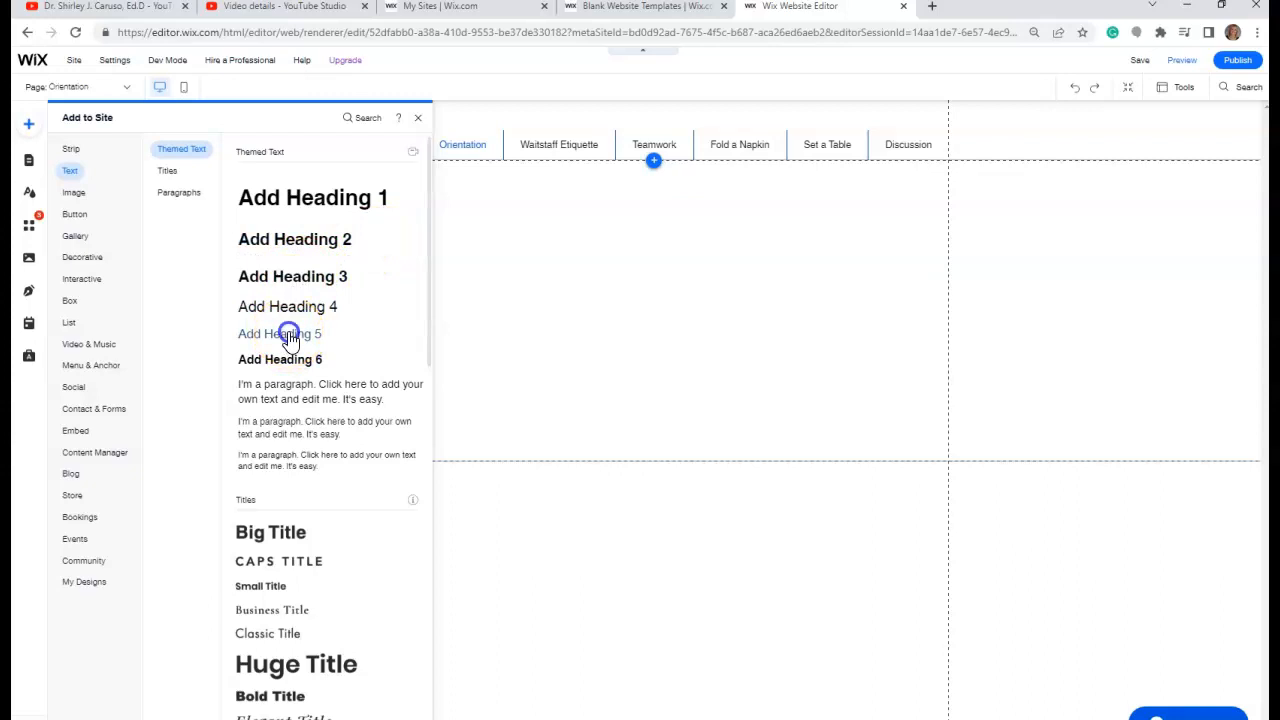
{"action": "left_click_drag", "start_coordinate": [615, 418], "coordinate": [421, 172]}
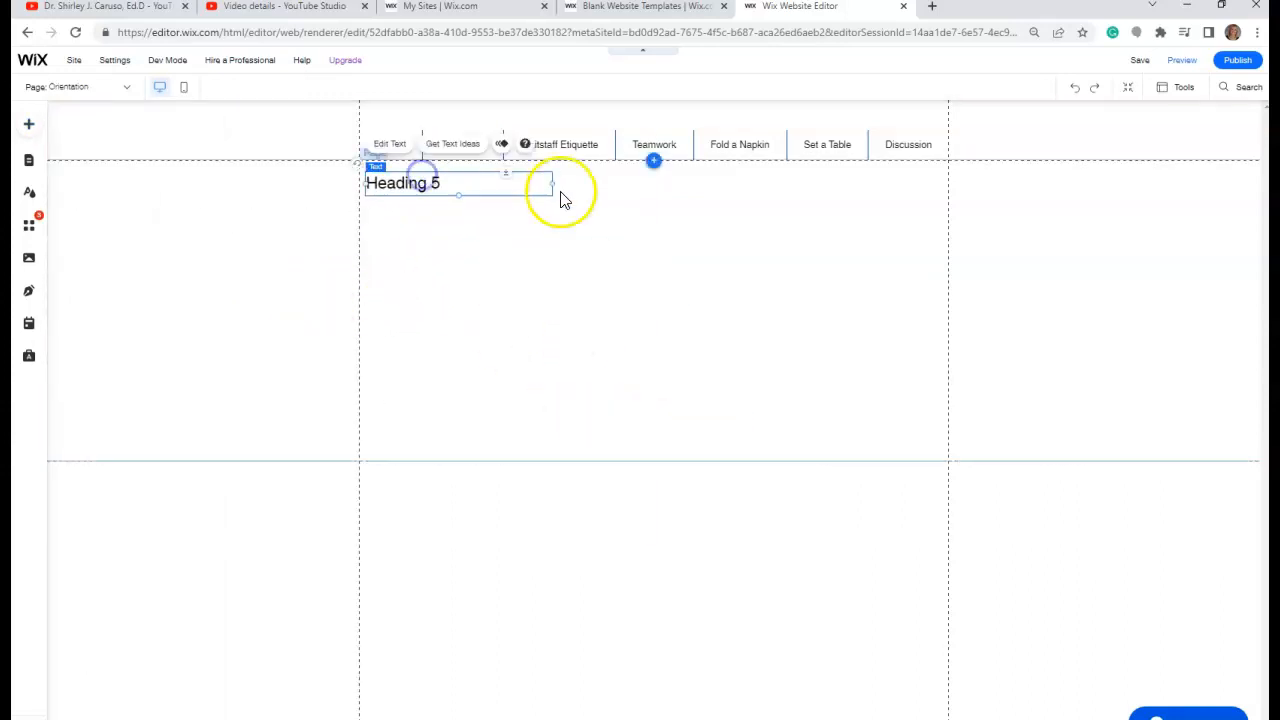
Stretch the heading page-wide and enter "In this presentation, you will learn the history of Rosie's Restaurant, the mission statement, services offered, location, salaries, and job descriptions."
{"action": "left_click_drag", "start_coordinate": [552, 185], "coordinate": [942, 181]}
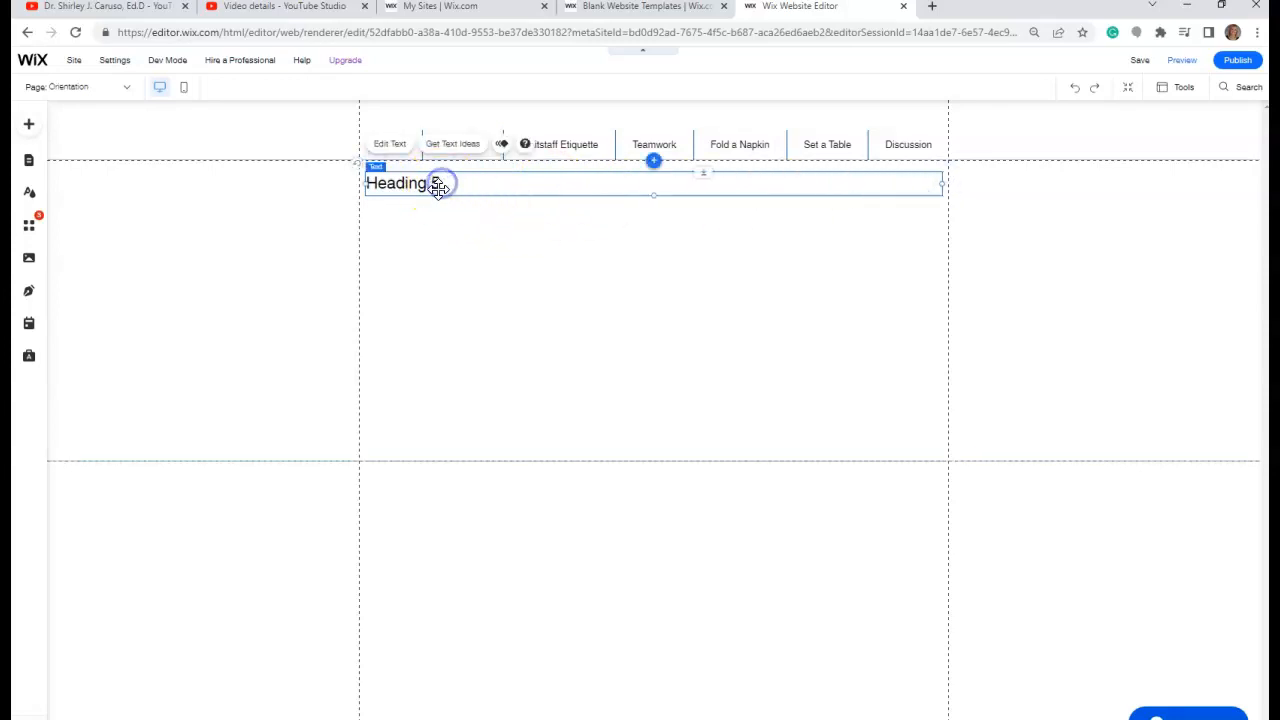
{"action": "double_click", "coordinate": [423, 183]}
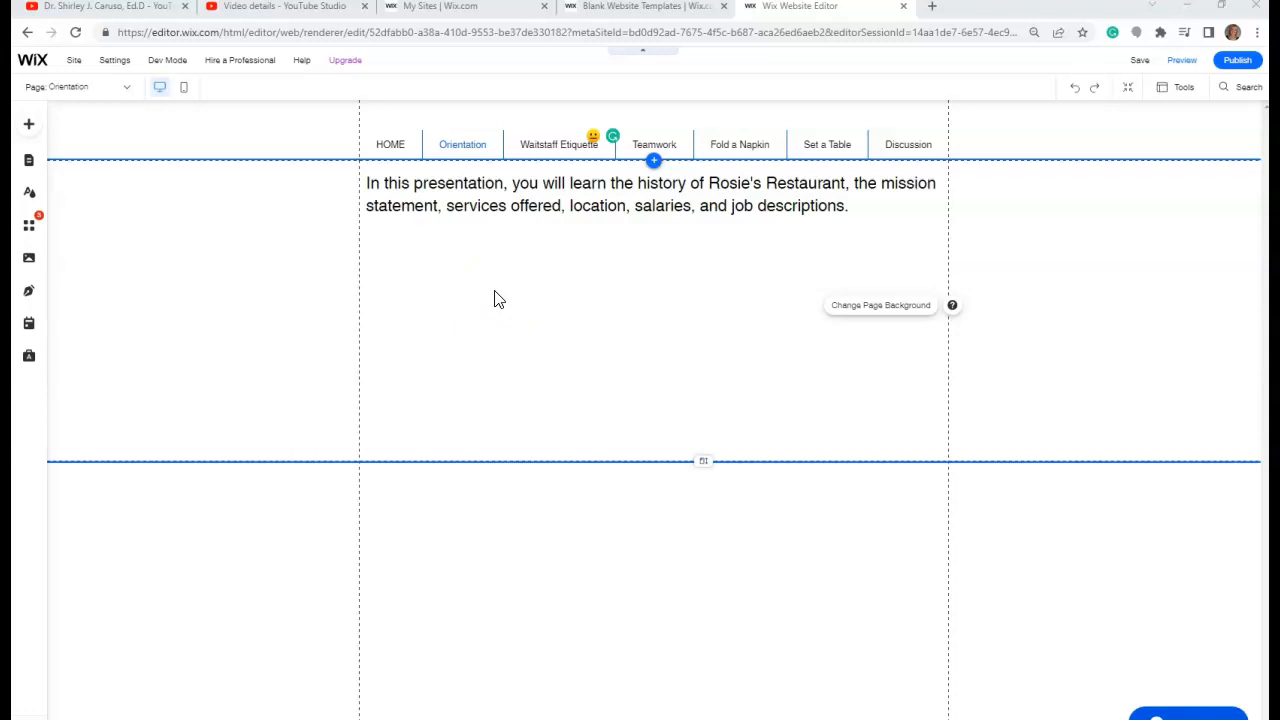
Switch to the Word document of embed codes, copy the Assignment 3 Prezi iframe code with width 950 and height 600, and return to Wix
{"action": "key", "text": "alt+Tab"}
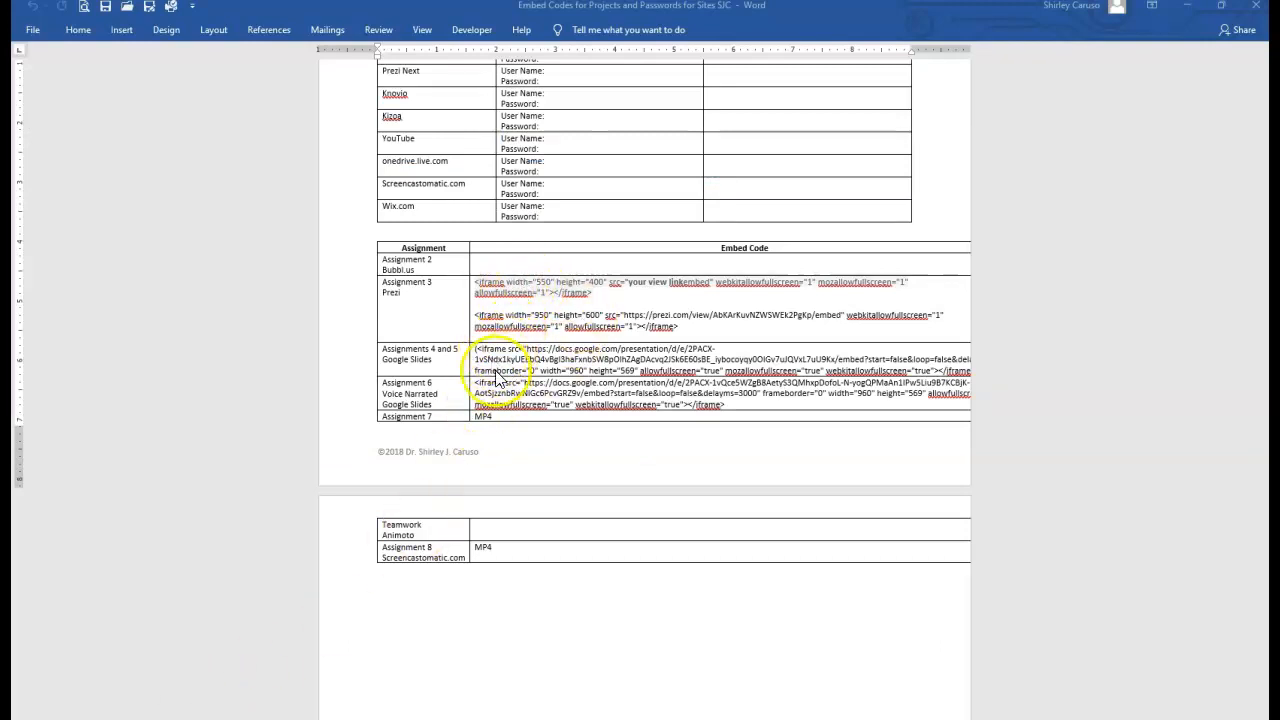
{"action": "left_click", "coordinate": [478, 316]}
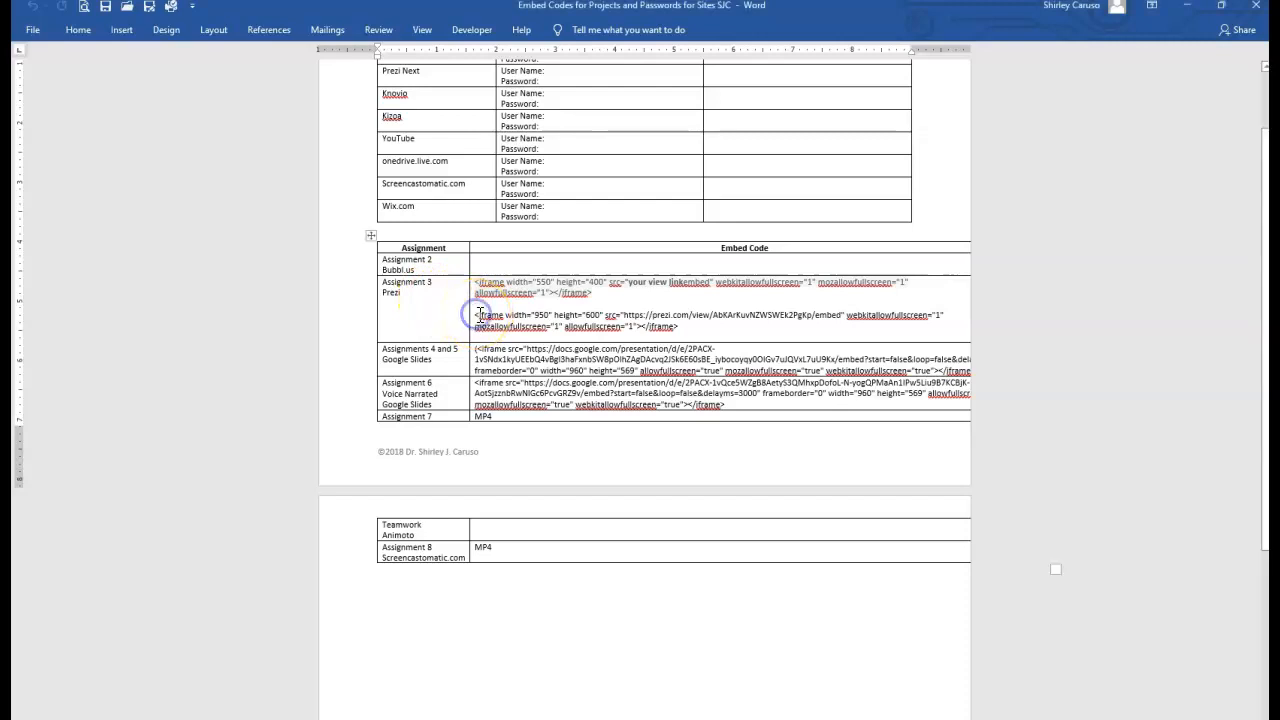
{"action": "left_click_drag", "start_coordinate": [591, 316], "coordinate": [661, 328]}
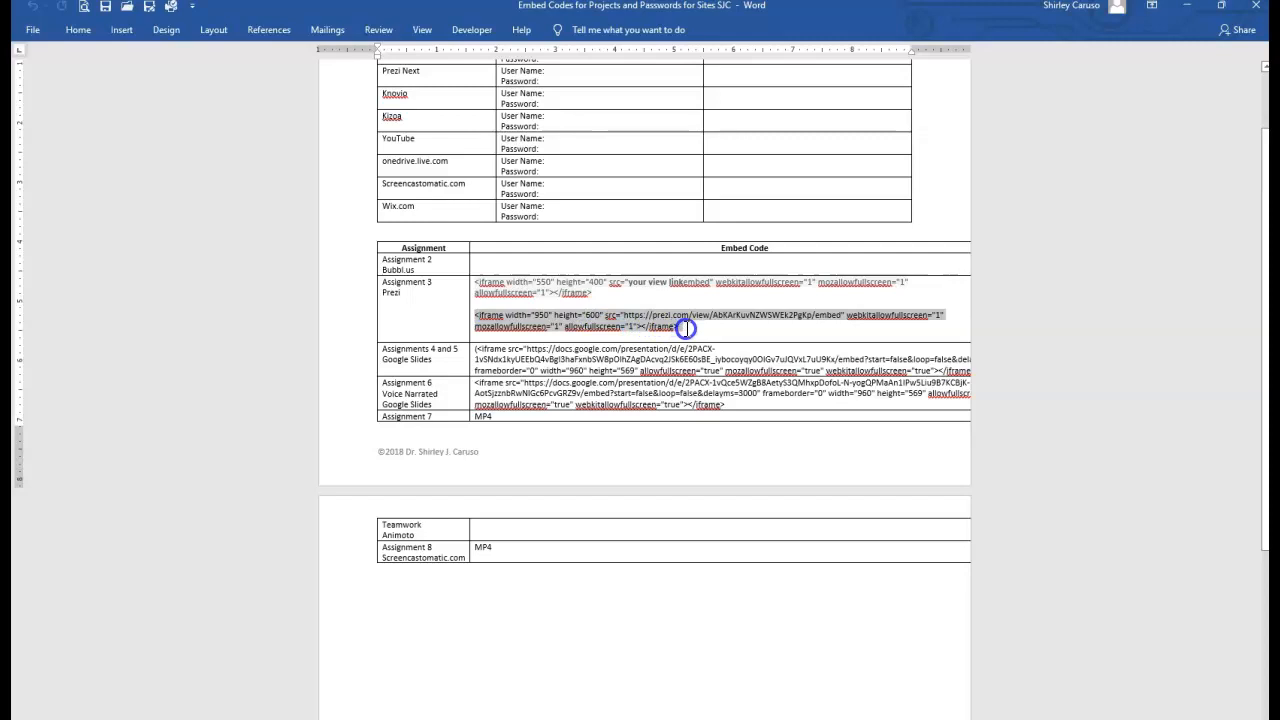
{"action": "right_click", "coordinate": [645, 322]}
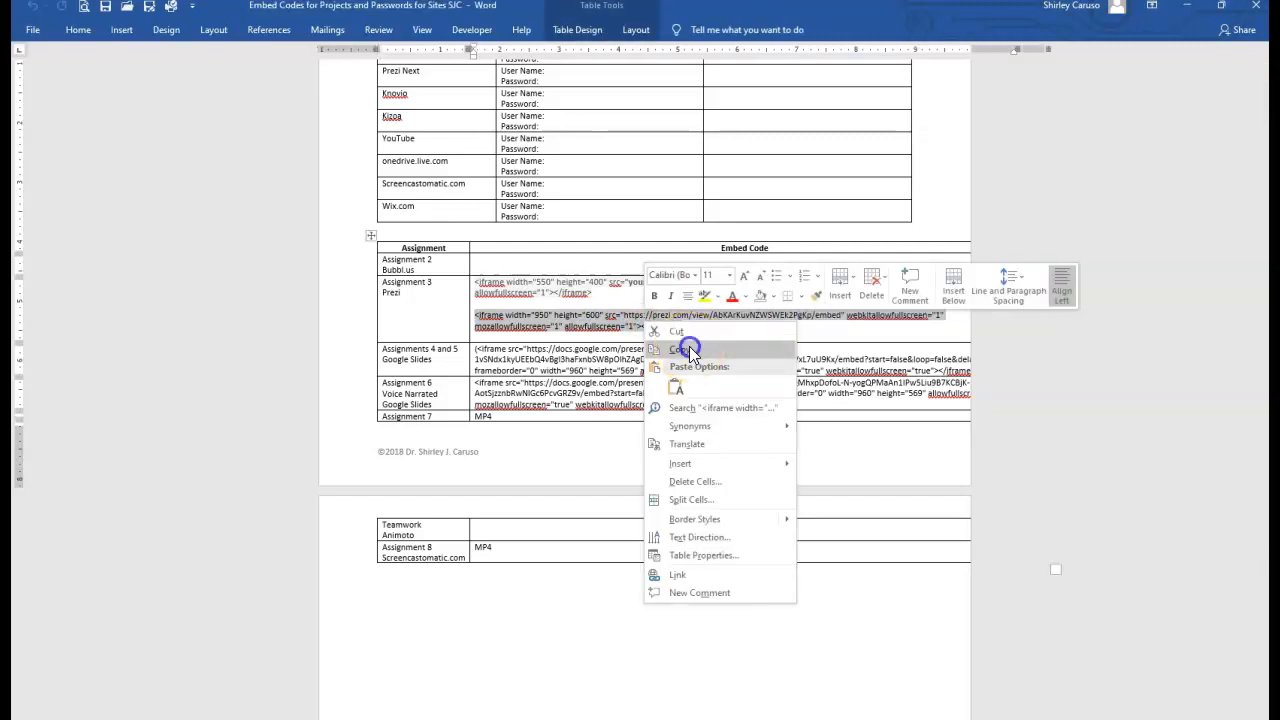
{"action": "left_click", "coordinate": [690, 350]}
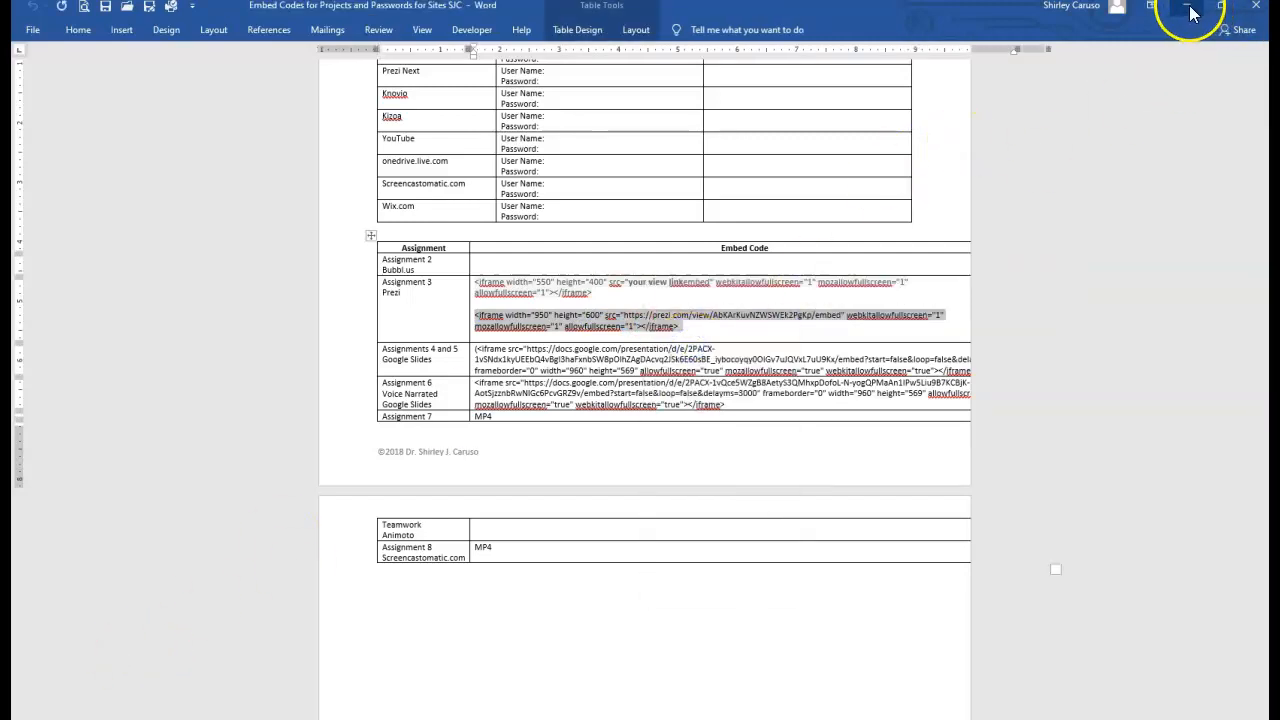
{"action": "left_click", "coordinate": [1189, 12]}
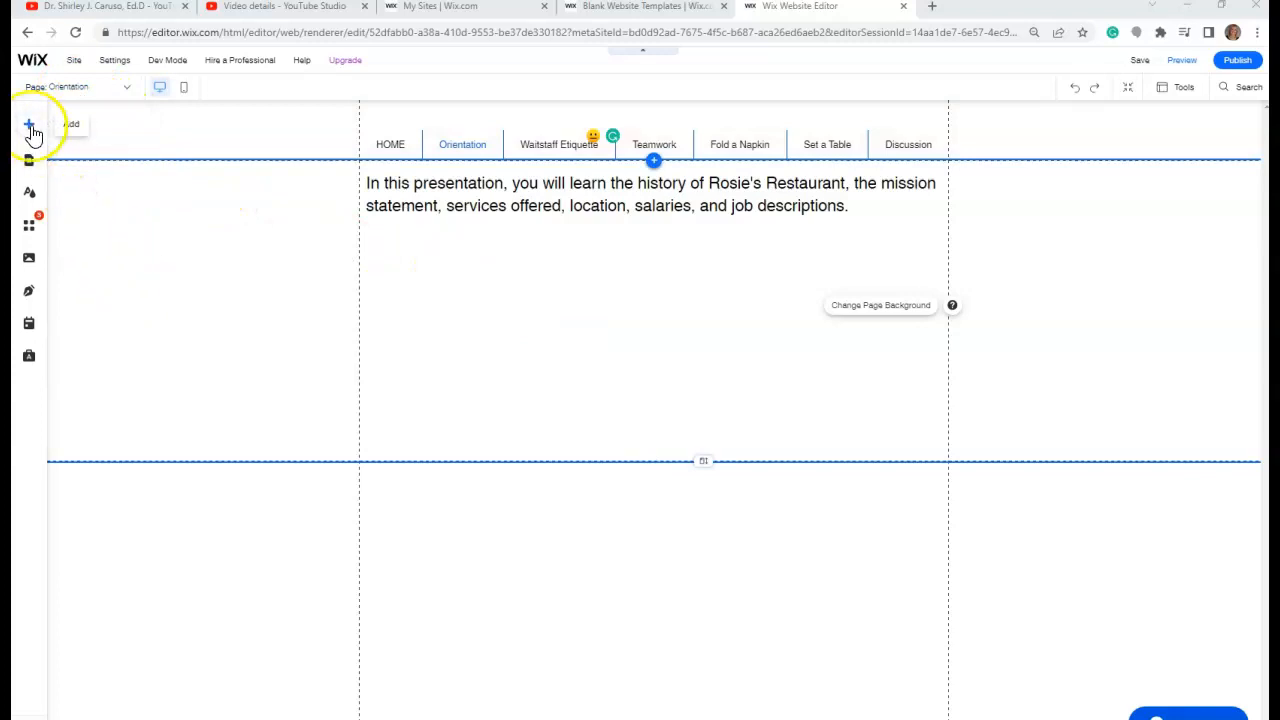
Add an Embed a widget HTML element to the Orientation page
{"action": "left_click", "coordinate": [31, 127]}
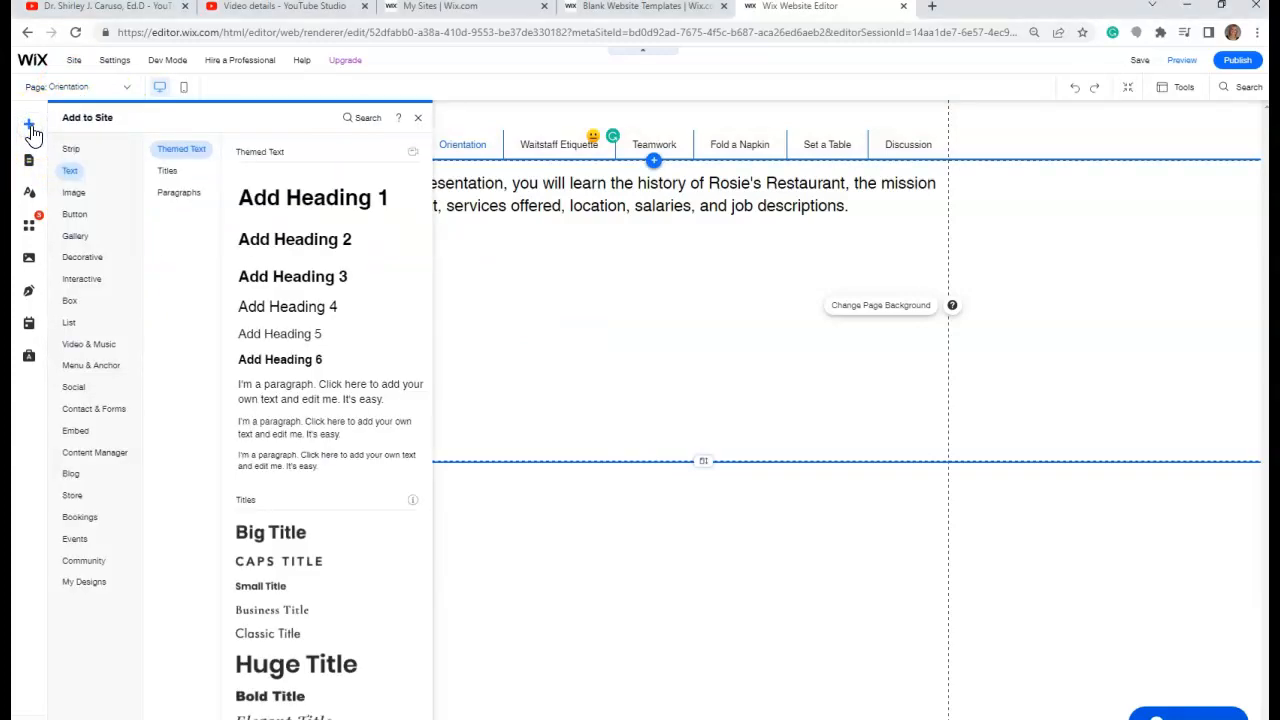
{"action": "left_click", "coordinate": [82, 257]}
{"action": "left_click", "coordinate": [77, 430]}
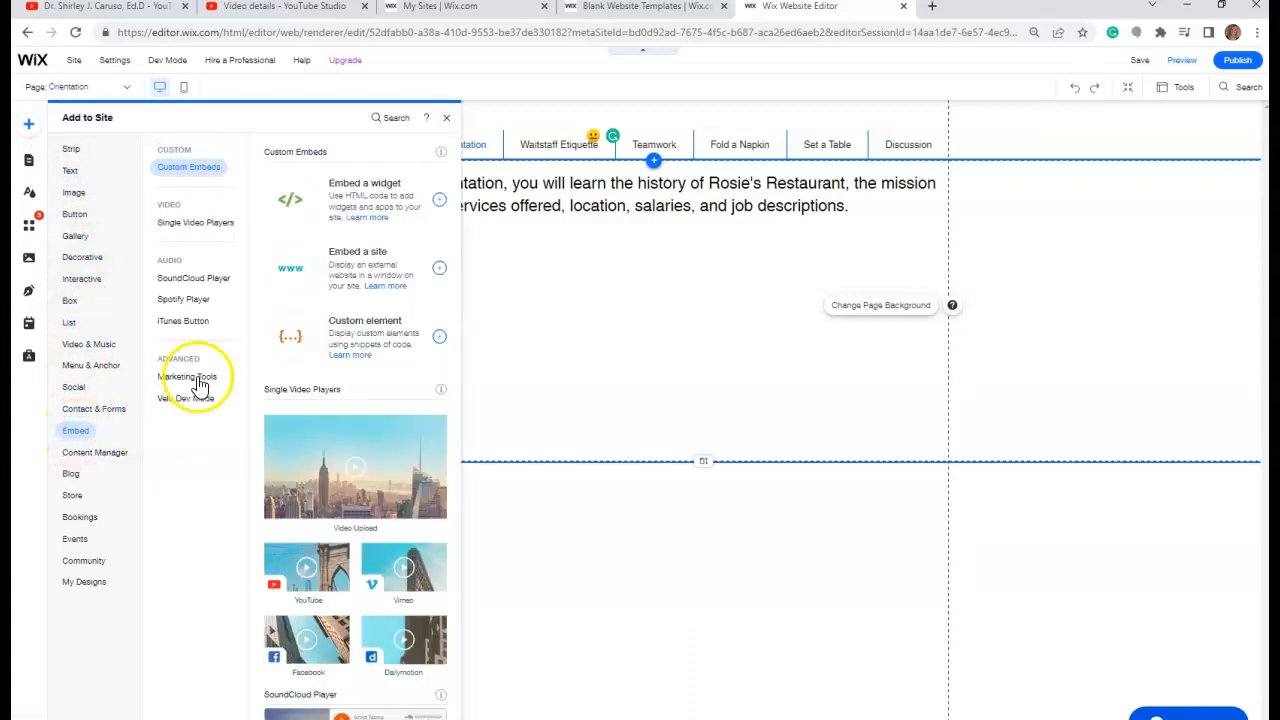
{"action": "left_click", "coordinate": [309, 207]}
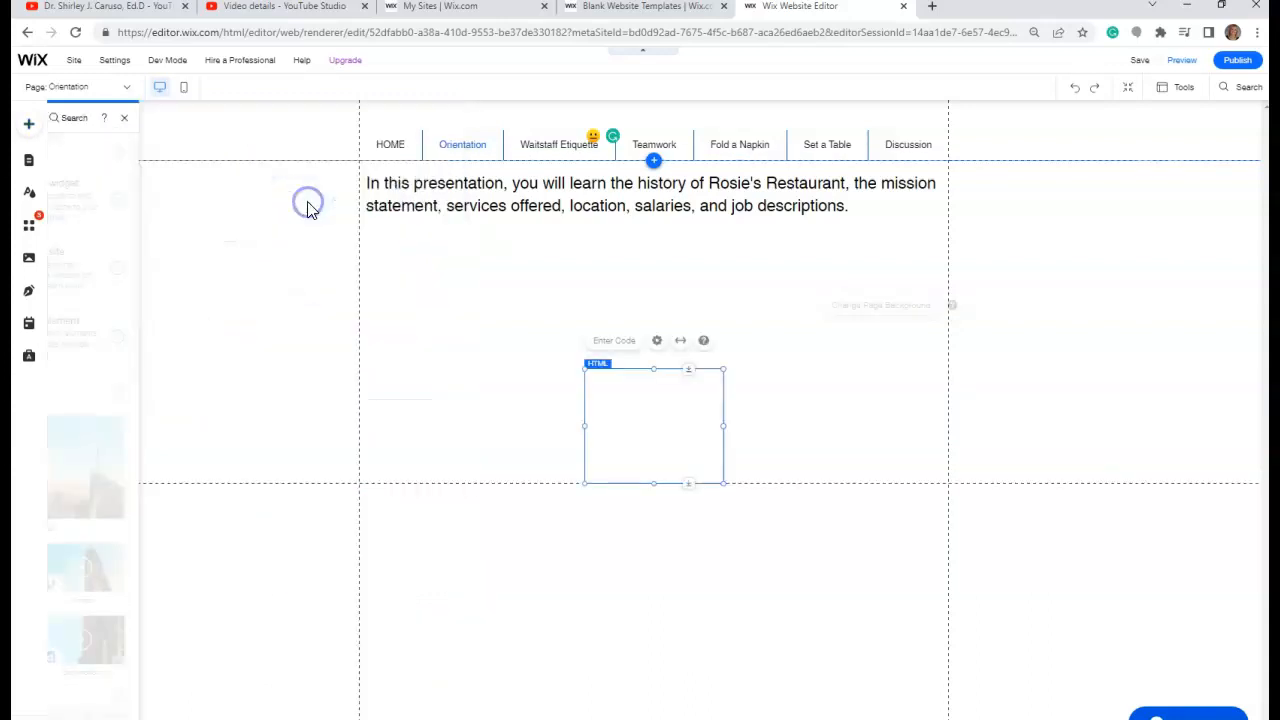
Paste the copied Prezi iframe code into the HTML element and apply it
{"action": "left_click", "coordinate": [617, 344]}
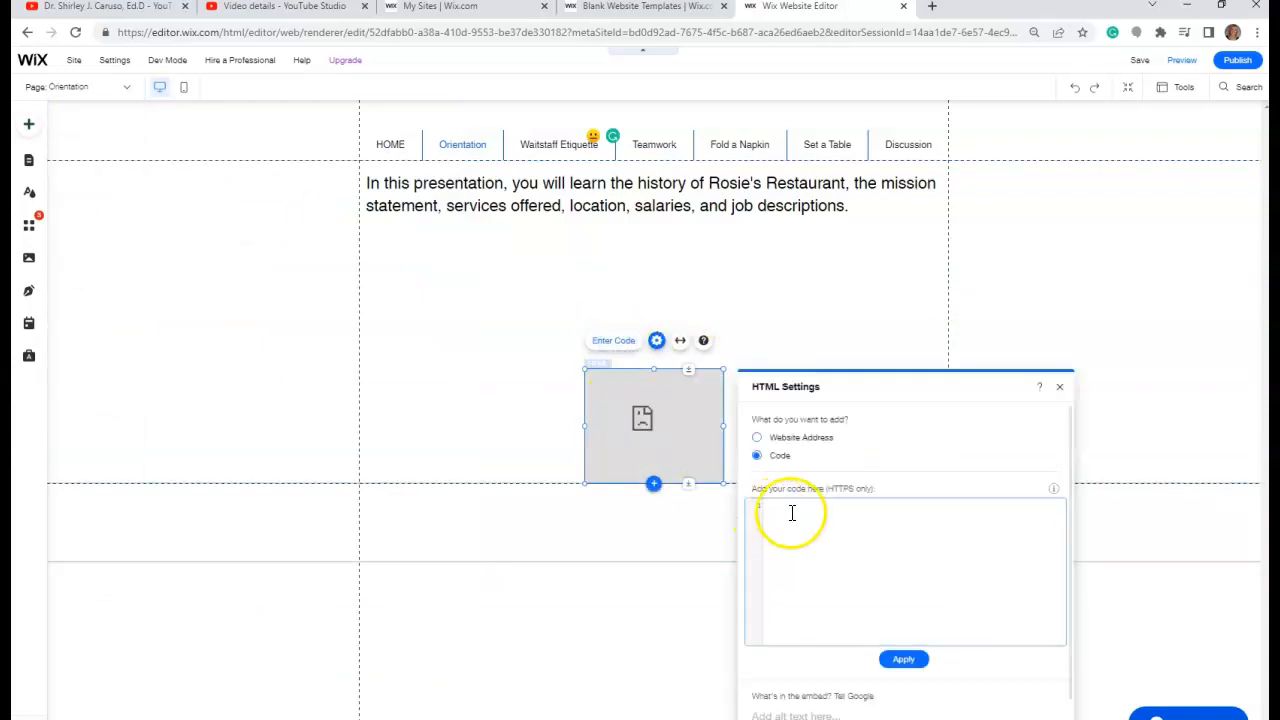
{"action": "right_click", "coordinate": [806, 523]}
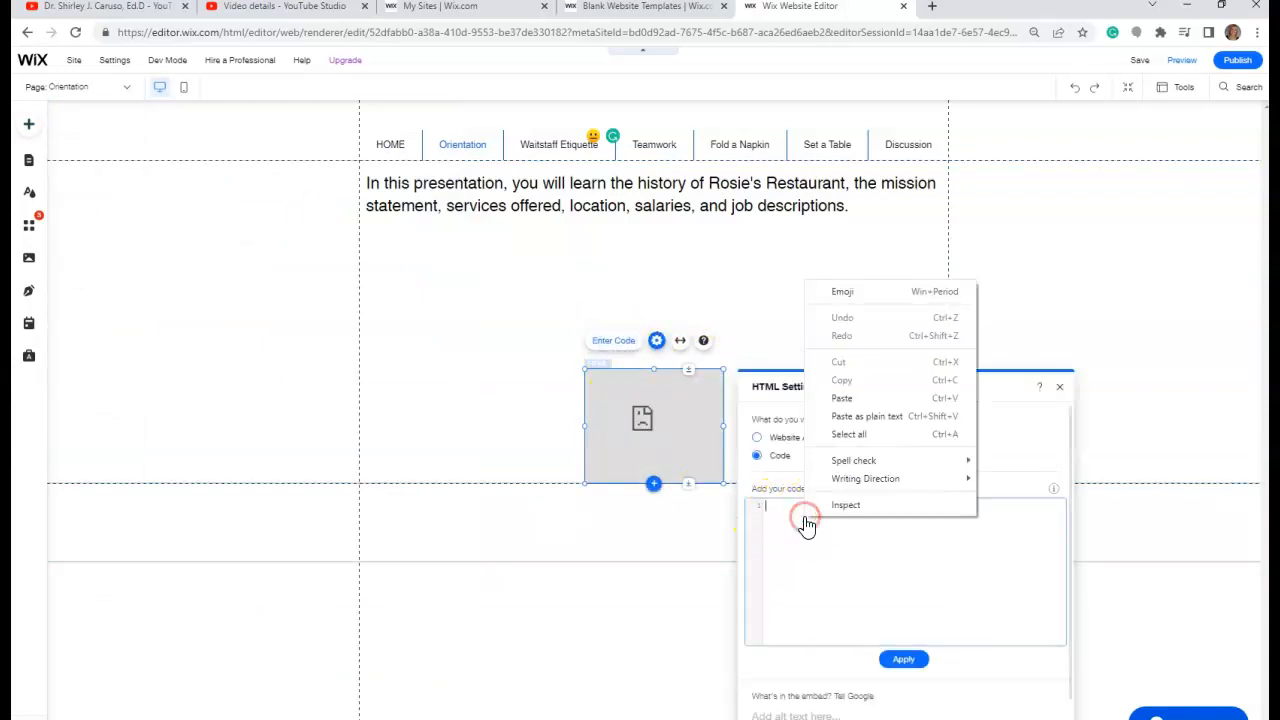
{"action": "left_click", "coordinate": [862, 398]}
{"action": "left_click", "coordinate": [926, 600]}
{"action": "left_click", "coordinate": [914, 662]}
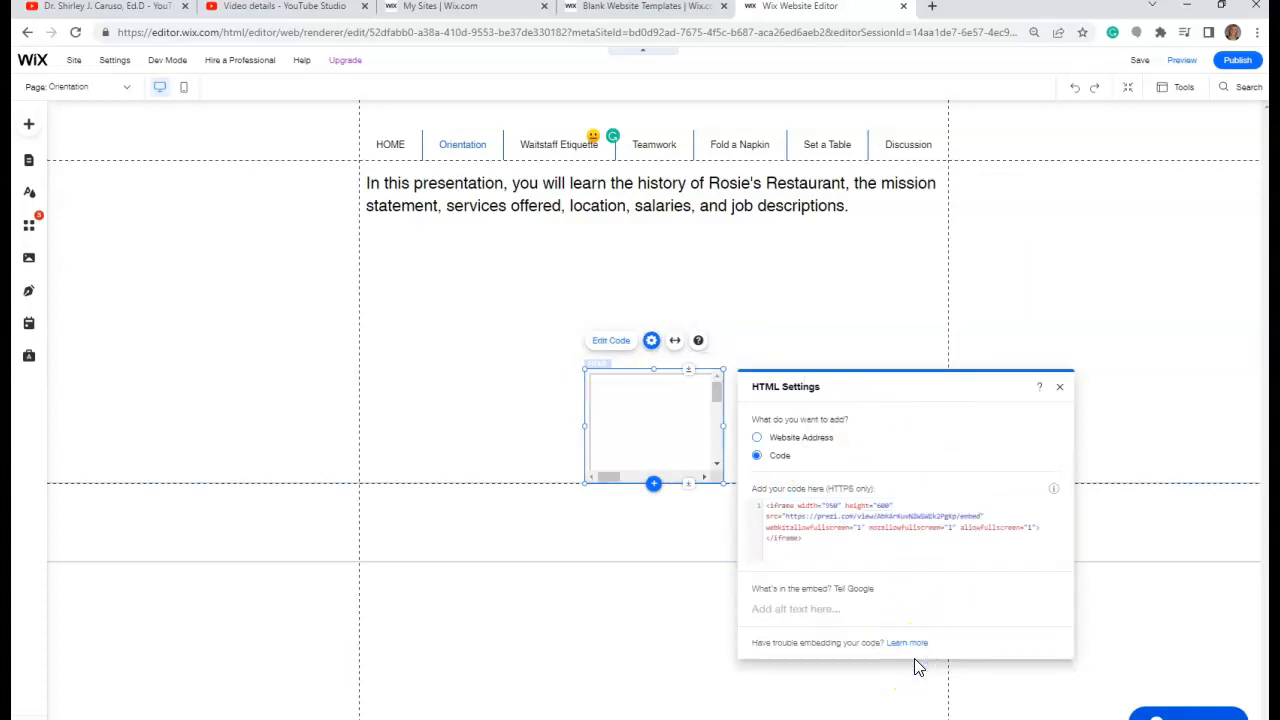
Enlarge the Prezi frame until the whole presentation fits, and place it just below the introductory text at the page's left guide
{"action": "left_click_drag", "start_coordinate": [587, 370], "coordinate": [418, 267]}
{"action": "left_click_drag", "start_coordinate": [725, 270], "coordinate": [917, 211]}
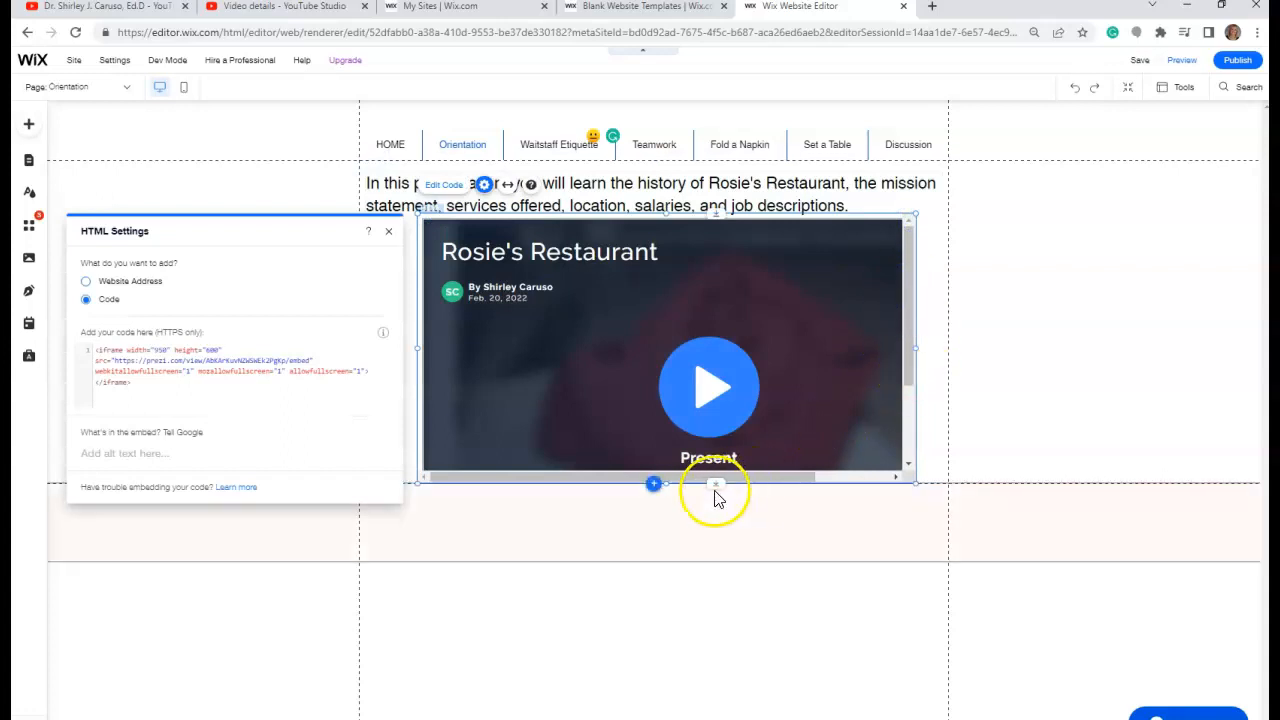
{"action": "left_click_drag", "start_coordinate": [414, 486], "coordinate": [375, 630]}
{"action": "left_click_drag", "start_coordinate": [917, 627], "coordinate": [973, 622]}
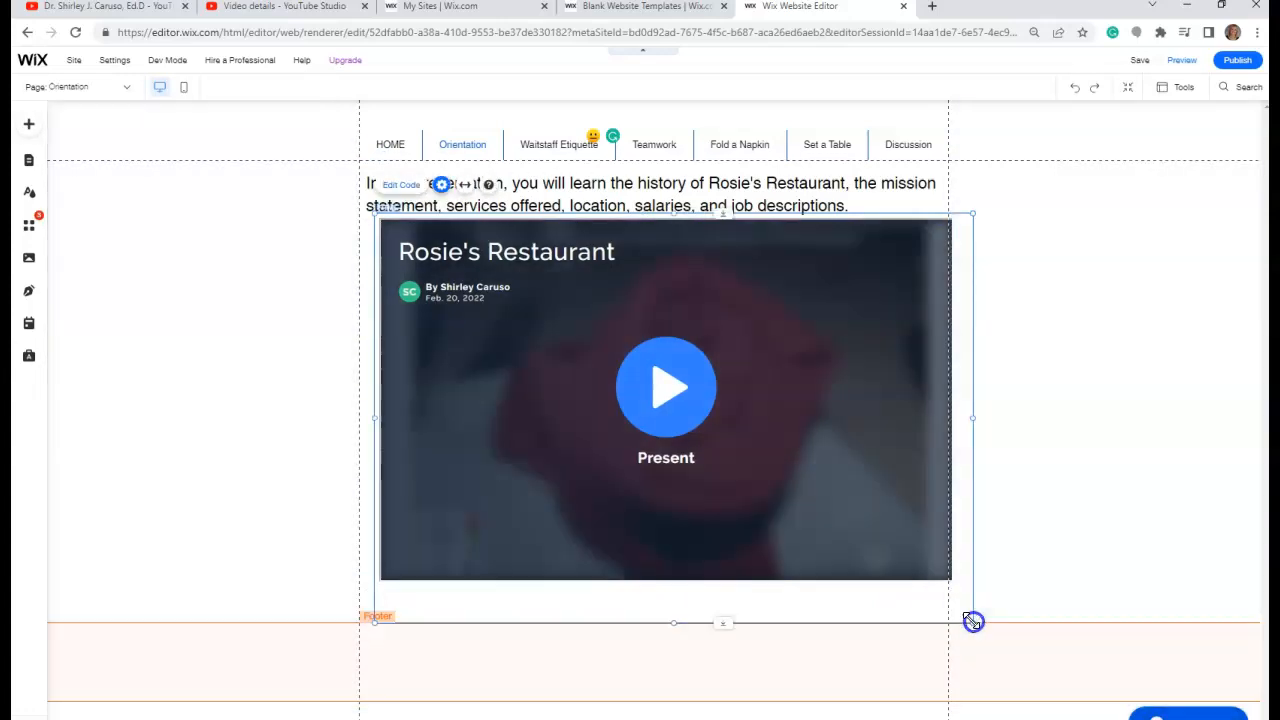
{"action": "mouse_move", "coordinate": [809, 229]}
{"action": "left_mouse_down"}
{"action": "mouse_move", "coordinate": [780, 229]}
{"action": "mouse_move", "coordinate": [791, 230]}
{"action": "left_mouse_up"}
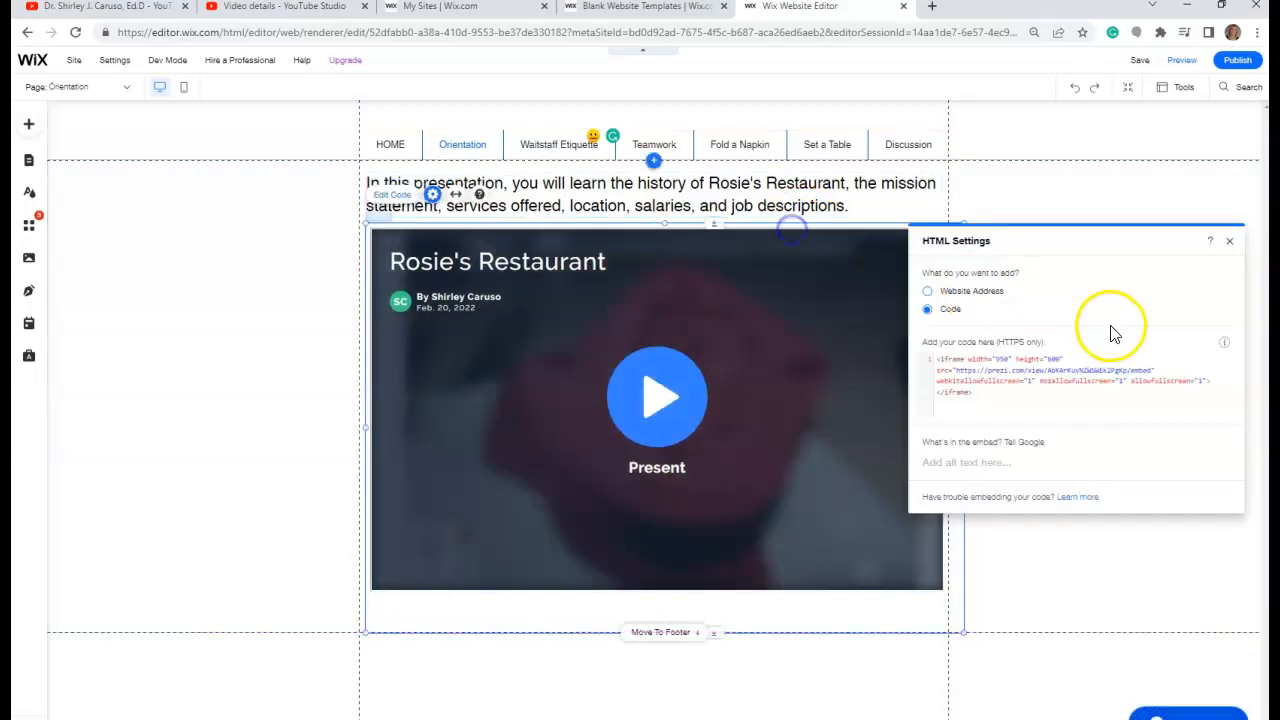
{"action": "left_click", "coordinate": [1051, 191]}
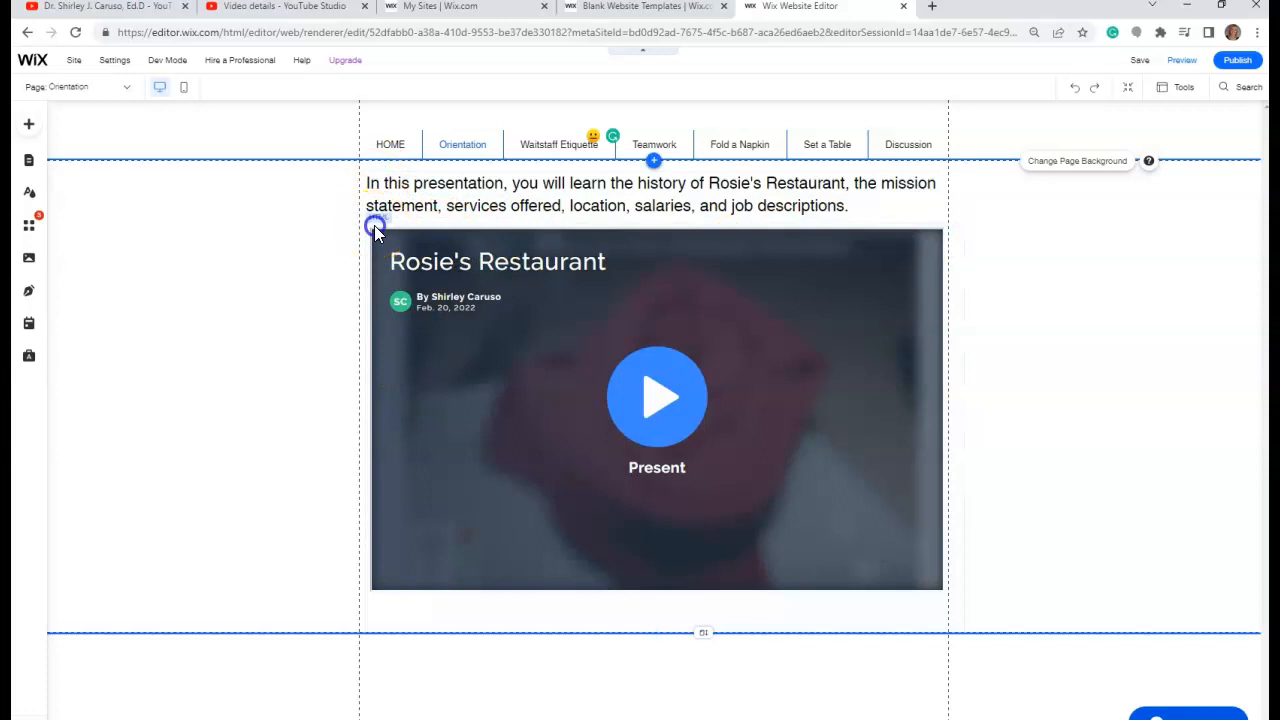
Review the width and height values in the embedded Prezi's code, then close its HTML settings
{"action": "left_click", "coordinate": [374, 225]}
{"action": "left_click", "coordinate": [371, 197]}
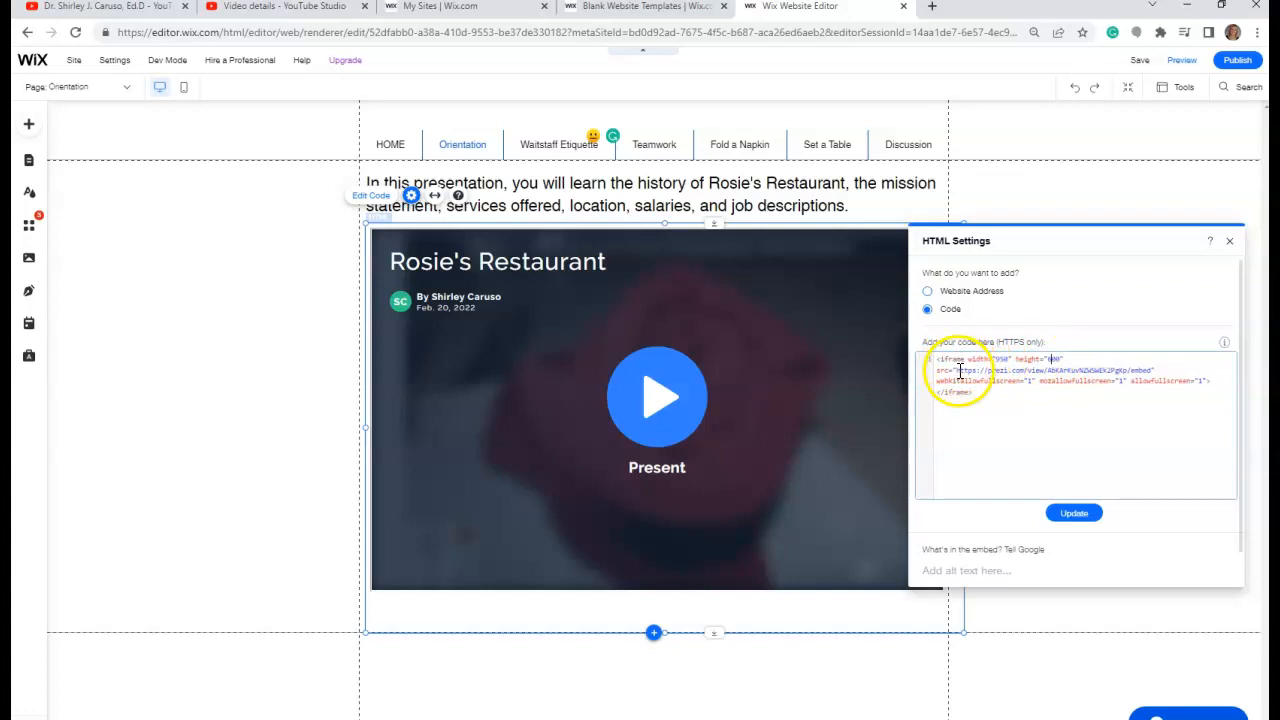
{"action": "left_click", "coordinate": [1076, 513]}
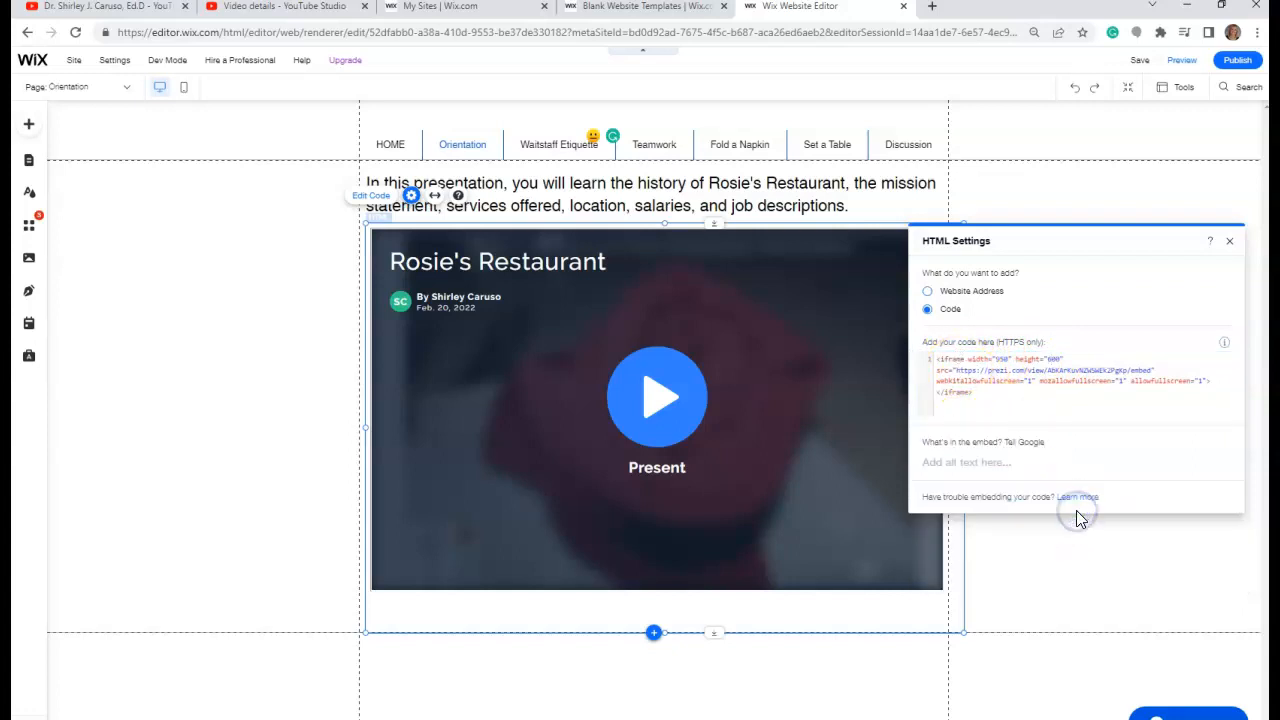
{"action": "left_click", "coordinate": [1229, 241]}
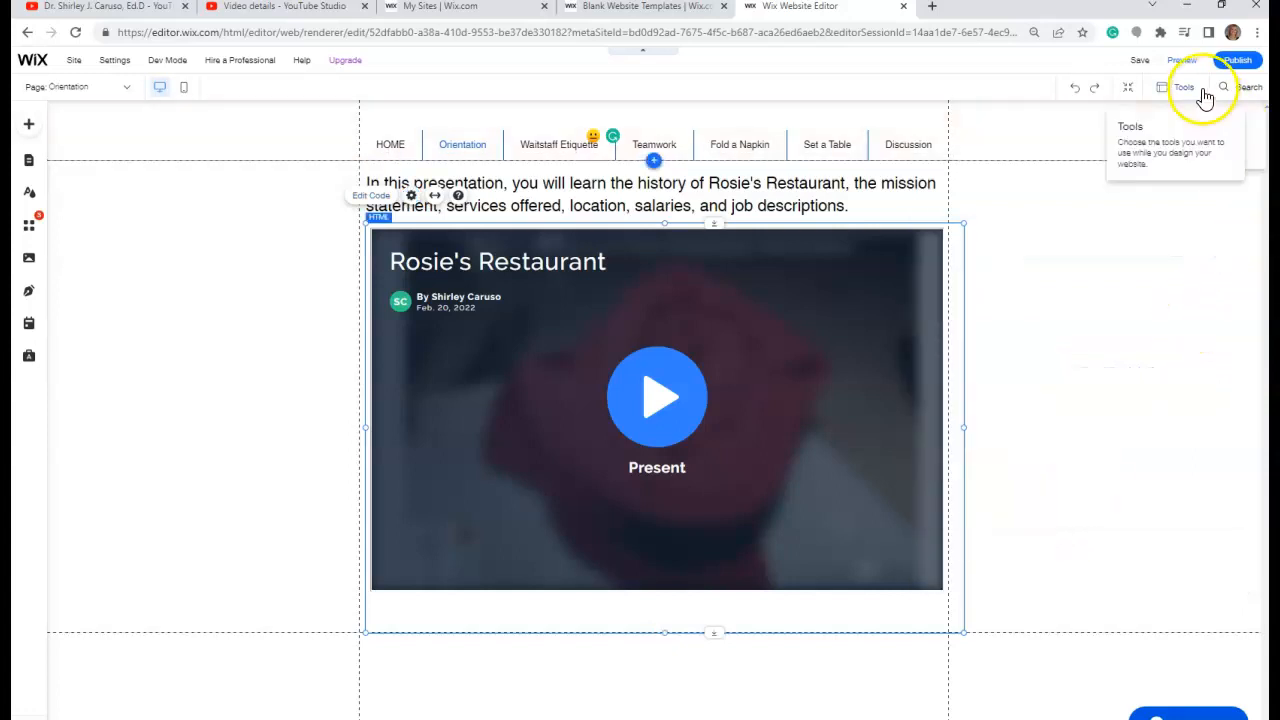
Preview the site's HOME and Orientation pages, start the embedded Prezi presentation, and return to the editor
{"action": "left_click", "coordinate": [1178, 62]}
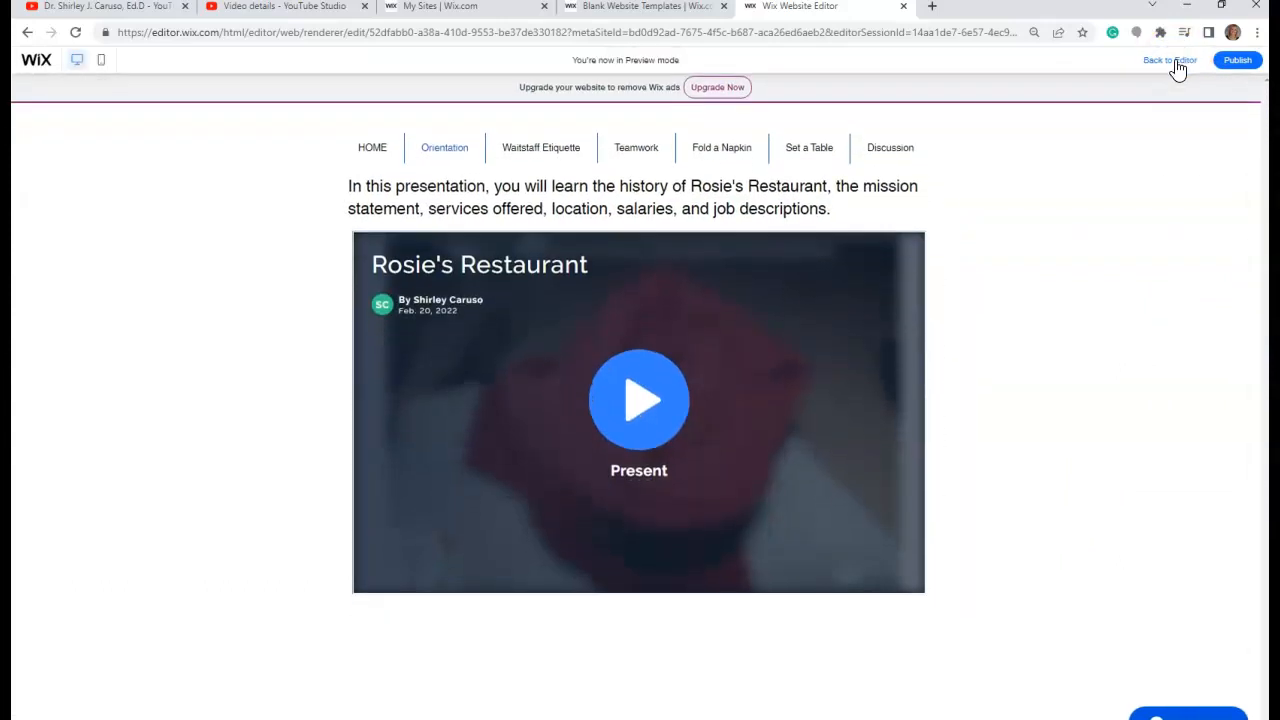
{"action": "left_click", "coordinate": [372, 152]}
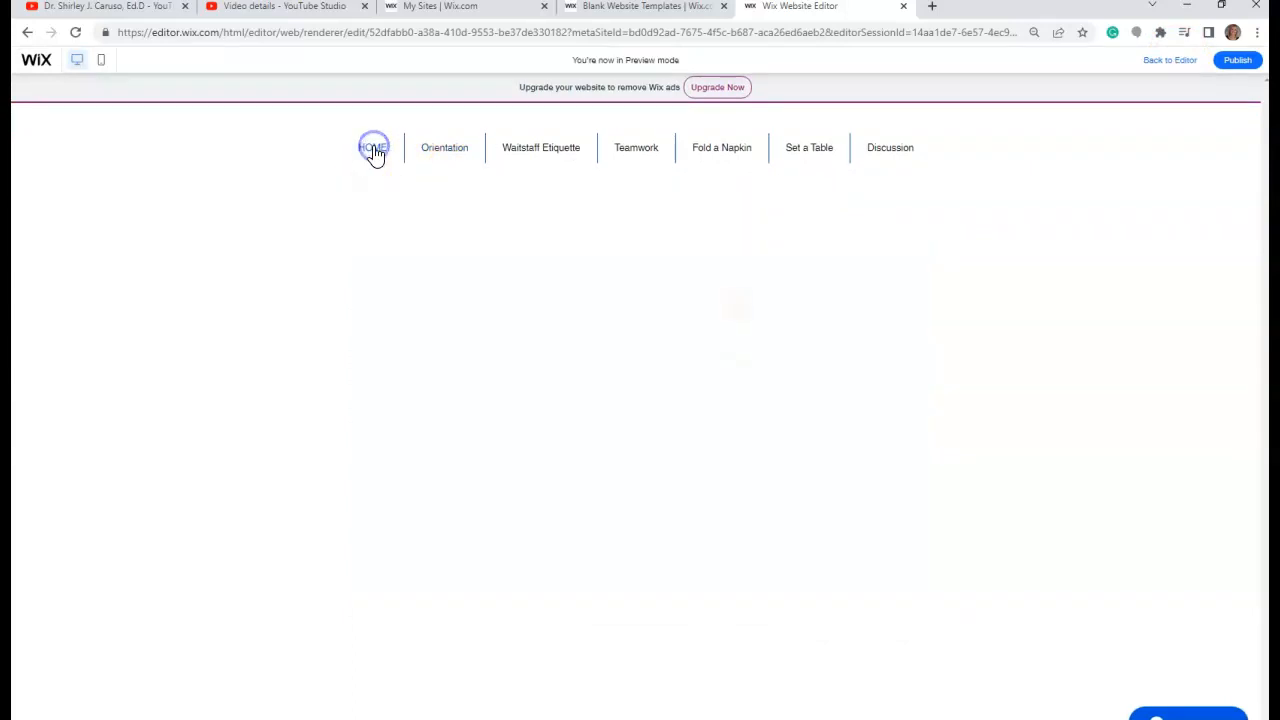
{"action": "left_click", "coordinate": [444, 148]}
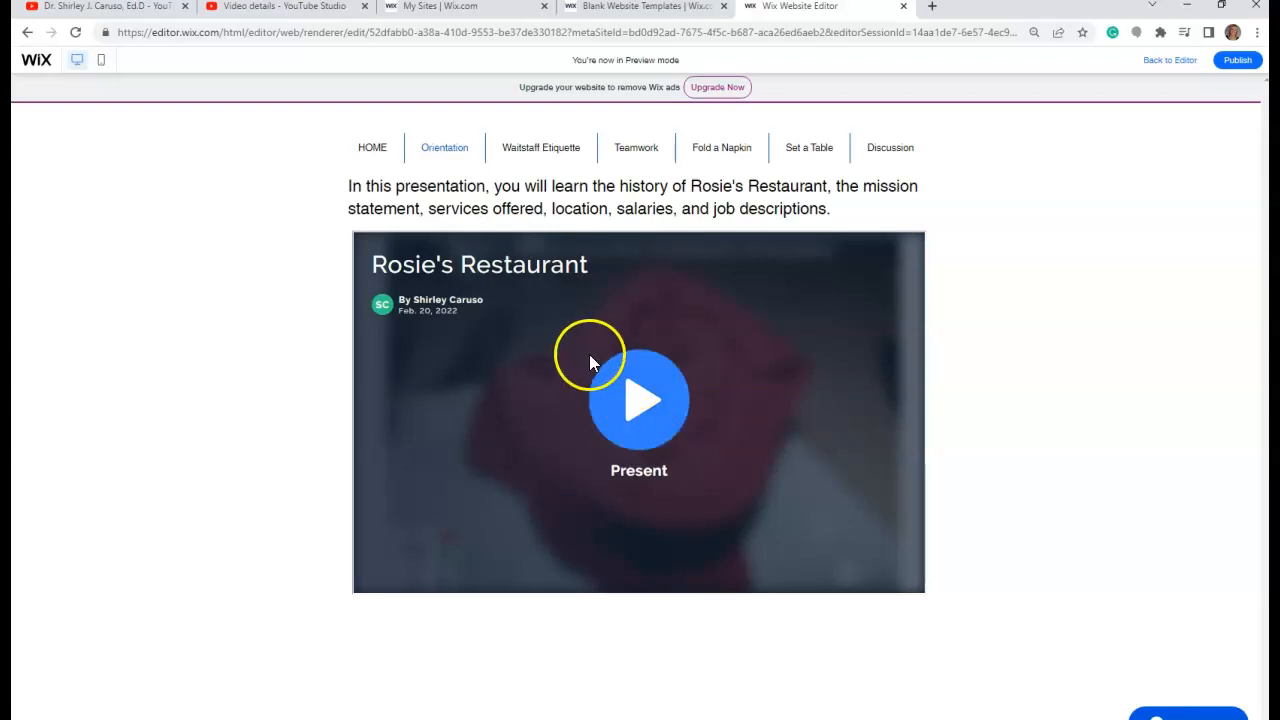
{"action": "left_click", "coordinate": [640, 407]}
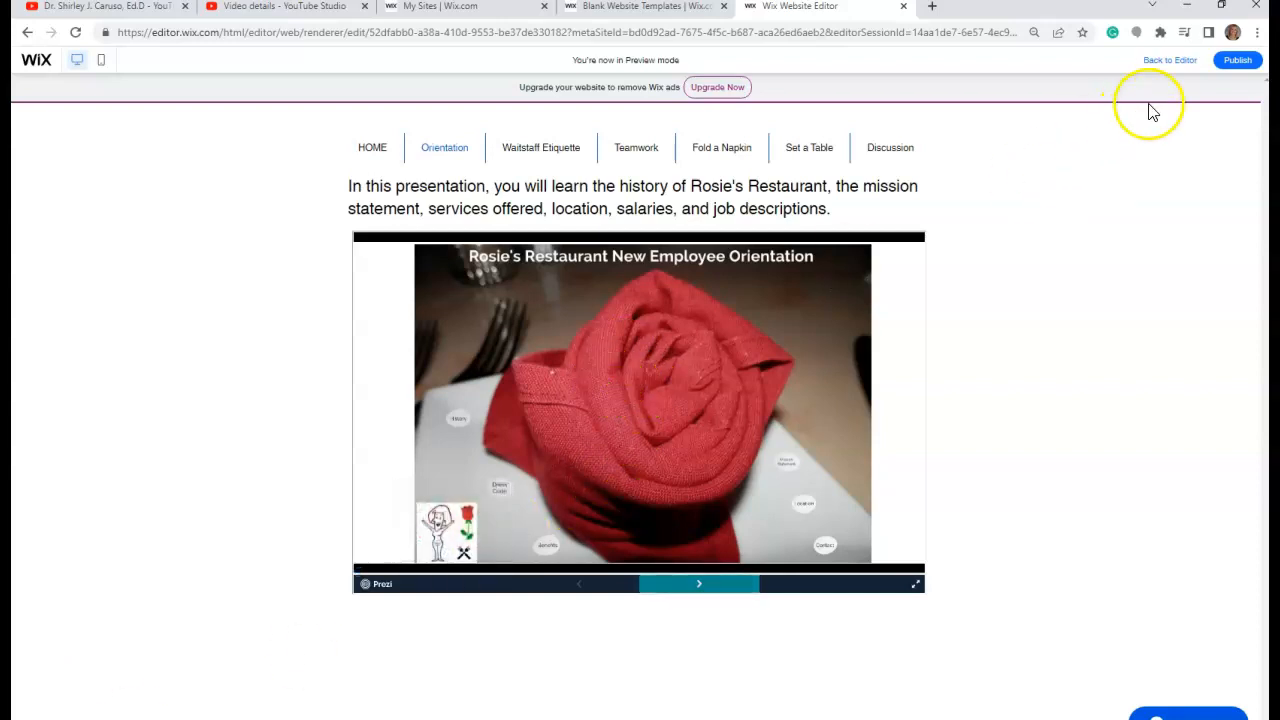
{"action": "left_click", "coordinate": [1173, 62]}
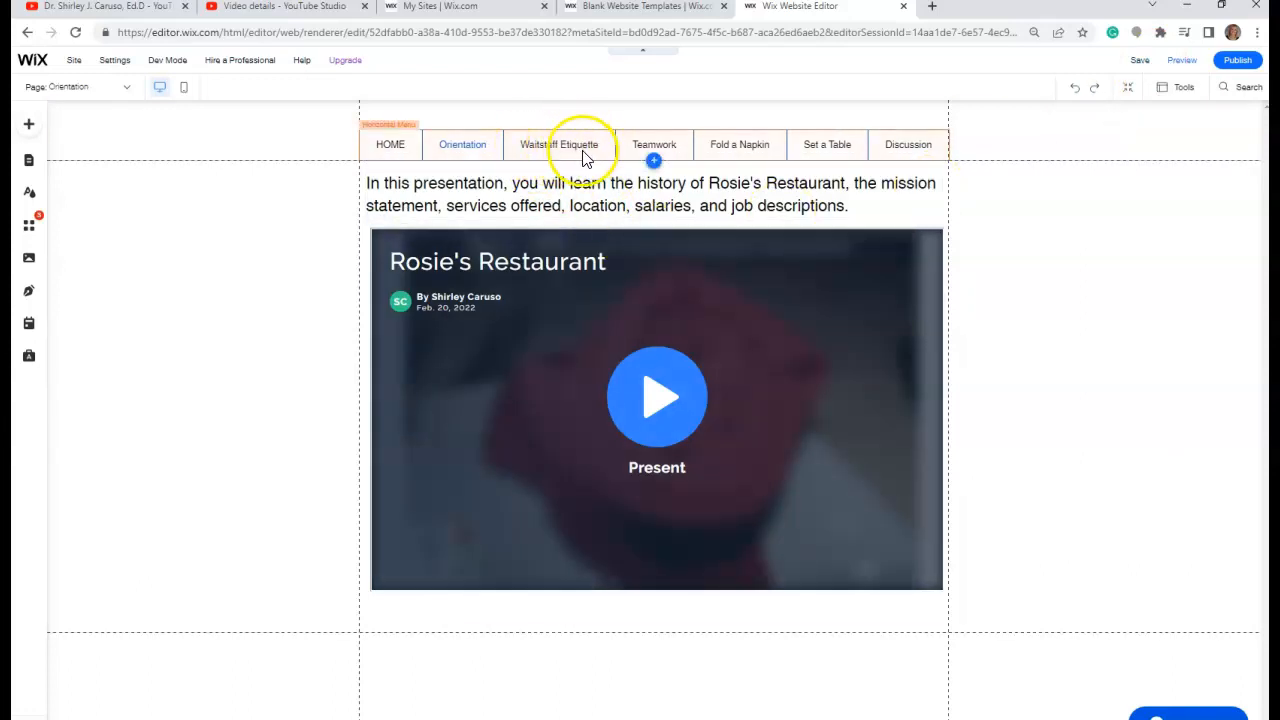
Below the Waitstaff Etiquette page's menu, add a Heading 5 reading "This is an interactive tutorial that will teach you waitstaff etiquette. Pay attention! There is a quiz!"
{"action": "left_click", "coordinate": [126, 87]}
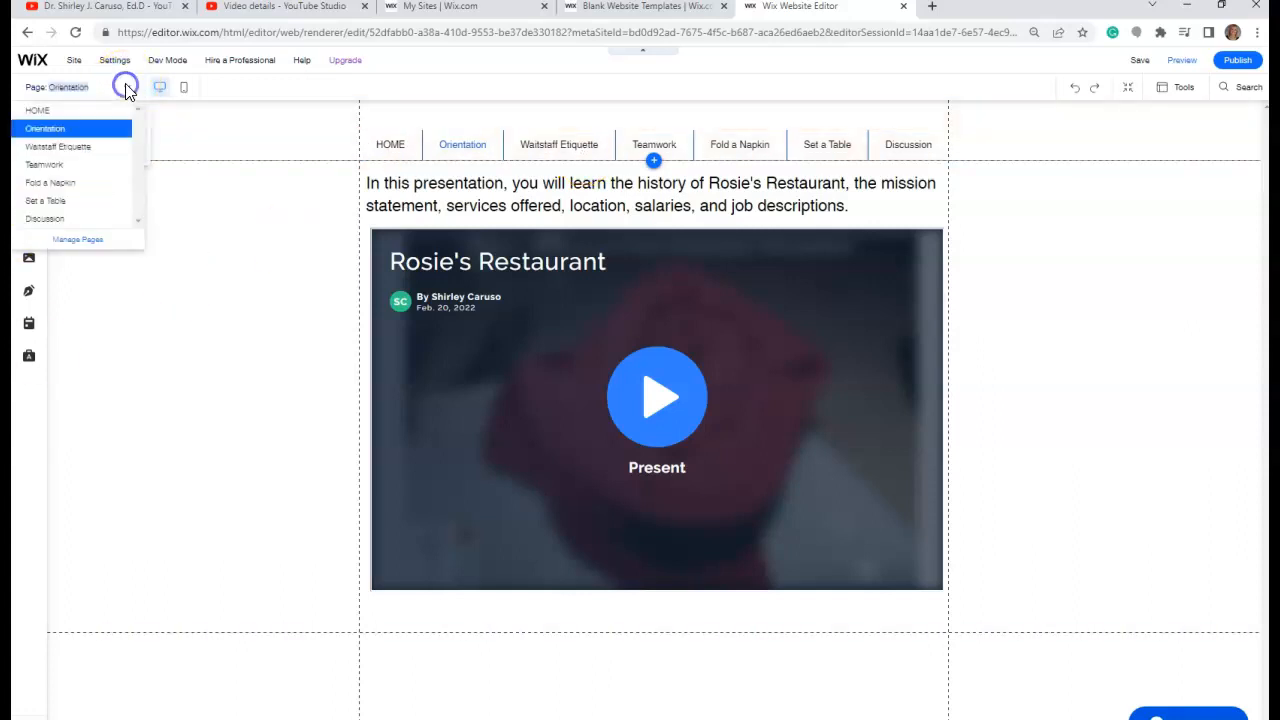
{"action": "left_click", "coordinate": [52, 147]}
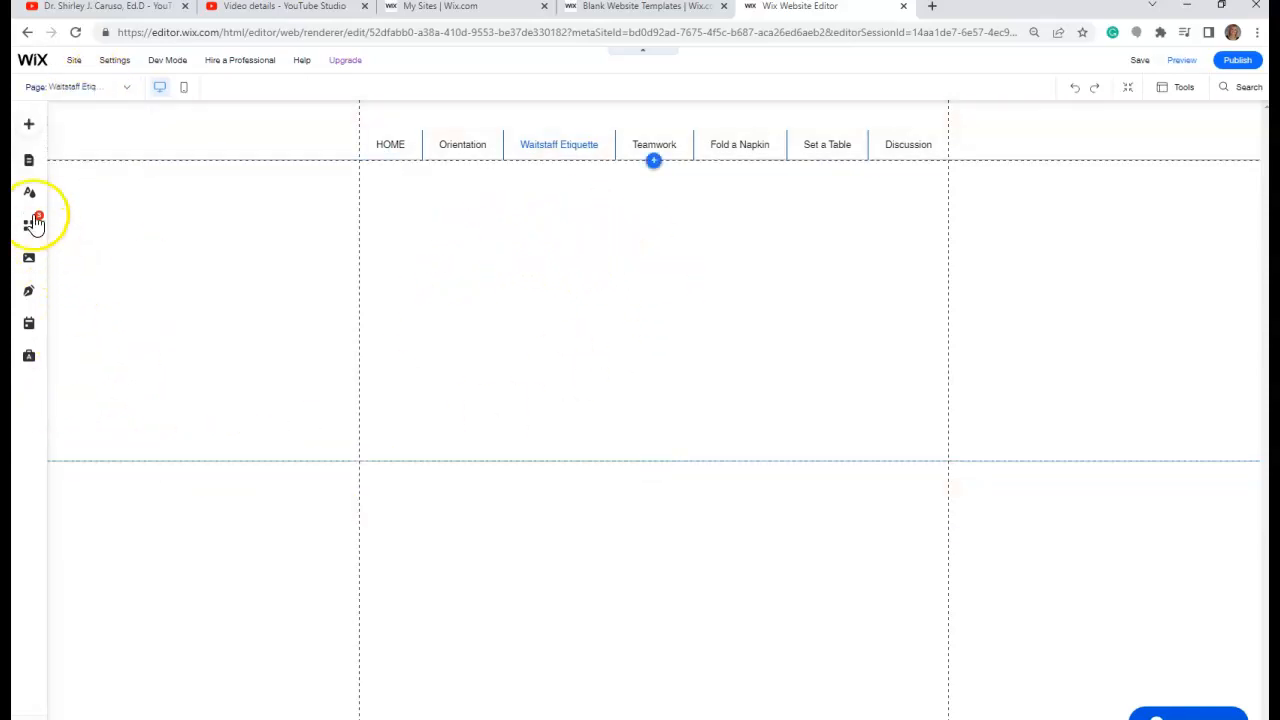
{"action": "left_click", "coordinate": [29, 126]}
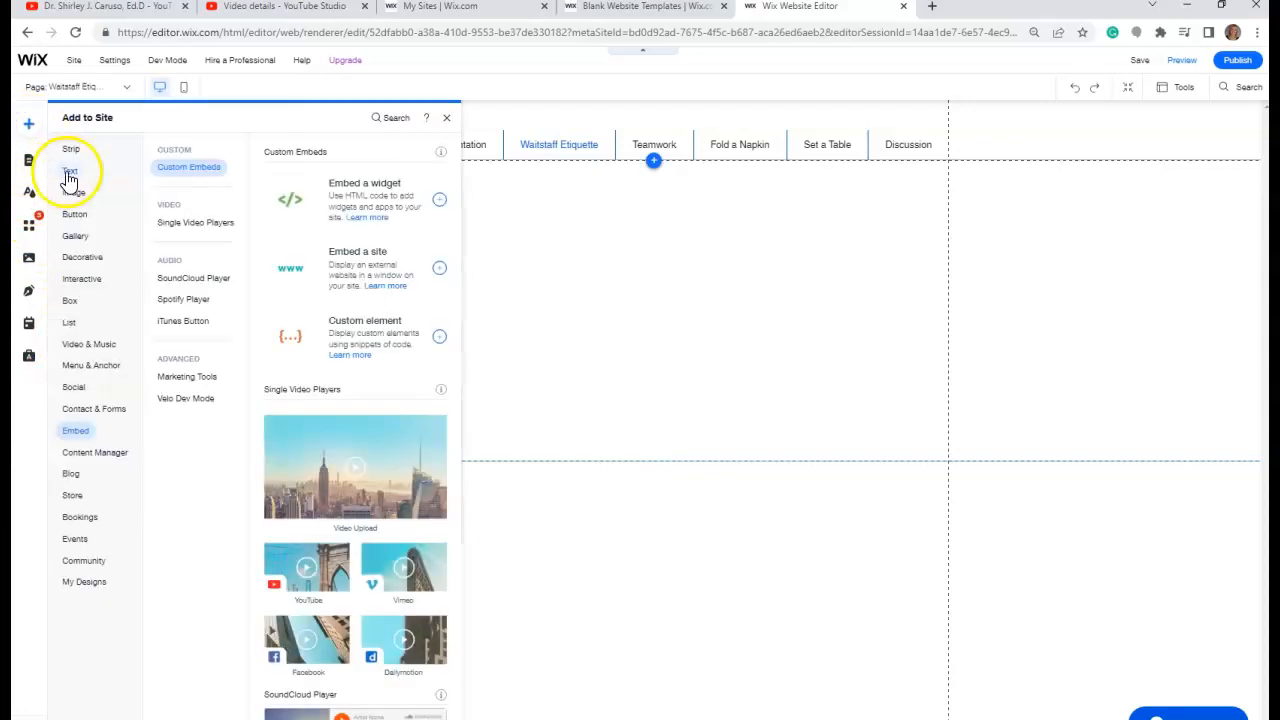
{"action": "left_click", "coordinate": [70, 171]}
{"action": "left_click", "coordinate": [315, 334]}
{"action": "left_click_drag", "start_coordinate": [645, 420], "coordinate": [455, 176]}
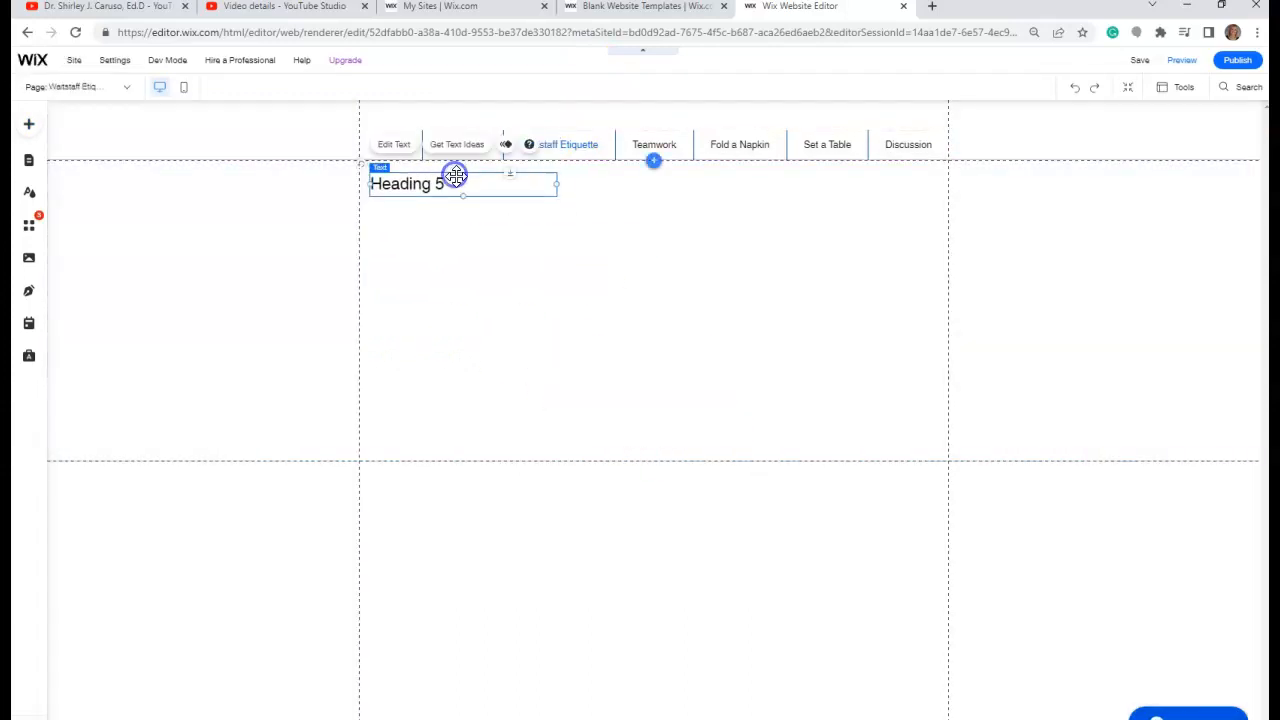
{"action": "left_click", "coordinate": [395, 146]}
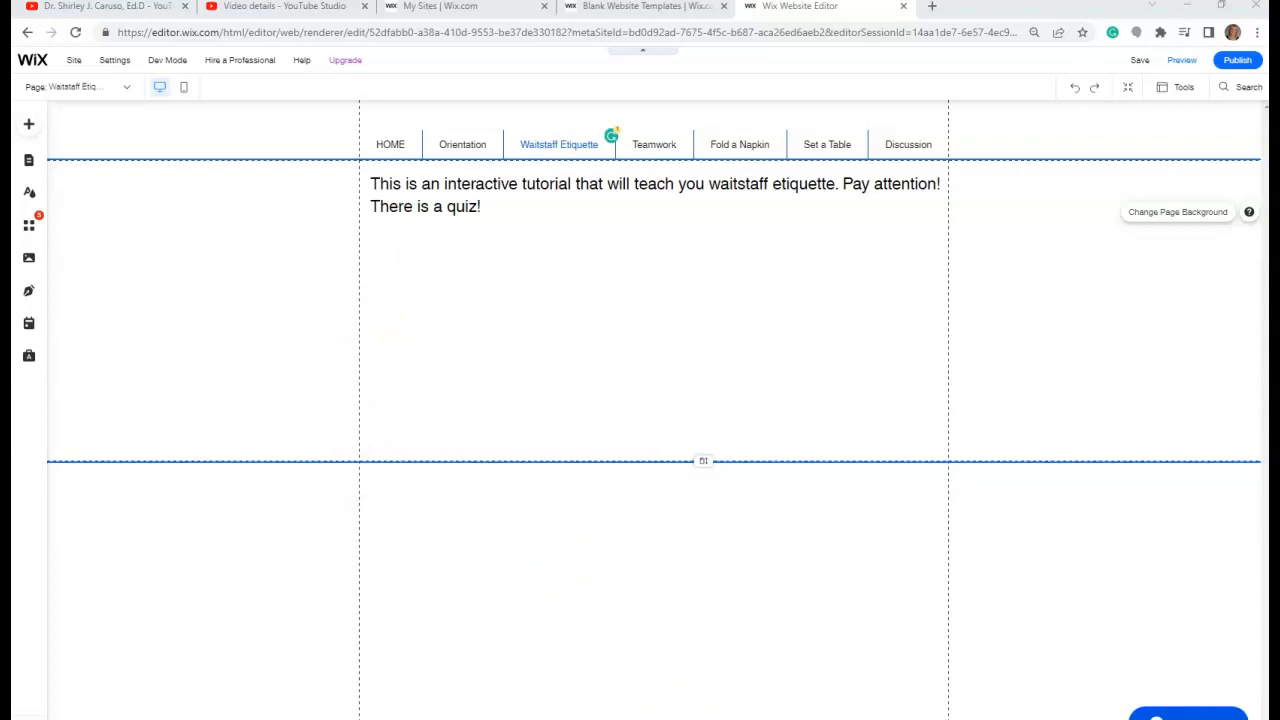
Switch to the Word document of embed codes, copy the Assignments 4 and 5 Google Slides iframe code, and return to Wix
{"action": "mouse_move", "coordinate": [692, 719]}
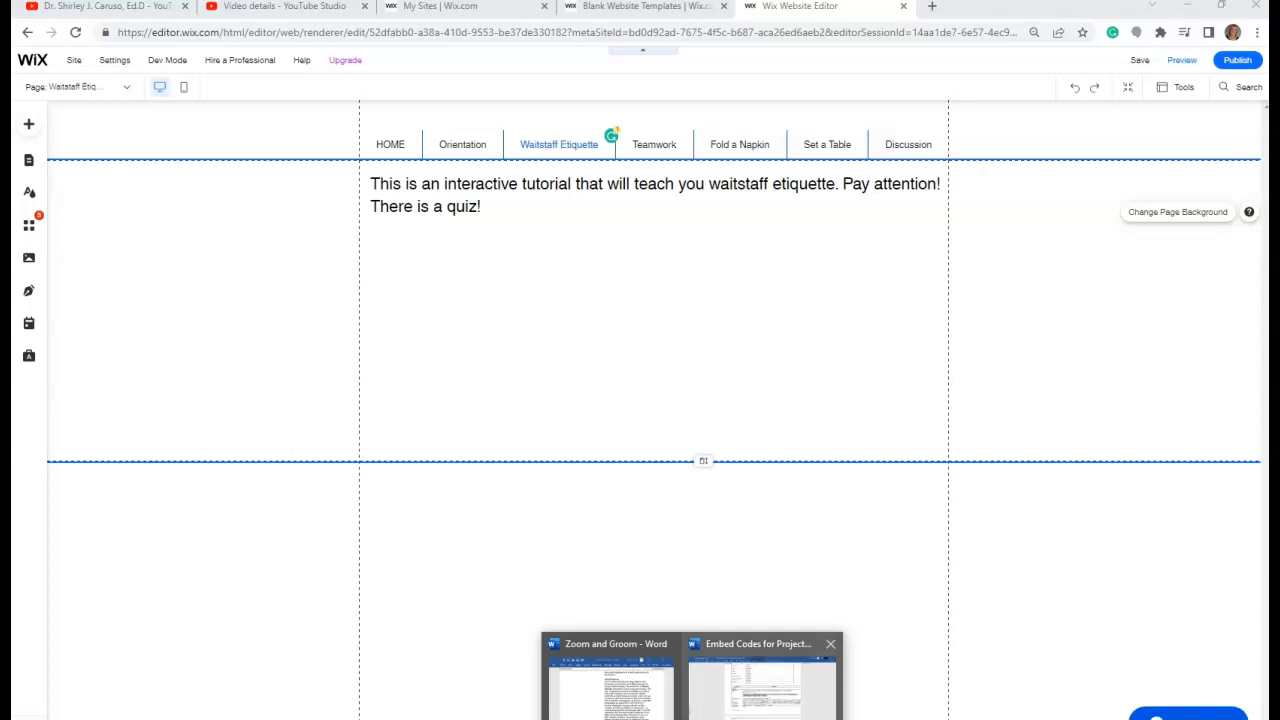
{"action": "left_click", "coordinate": [762, 680]}
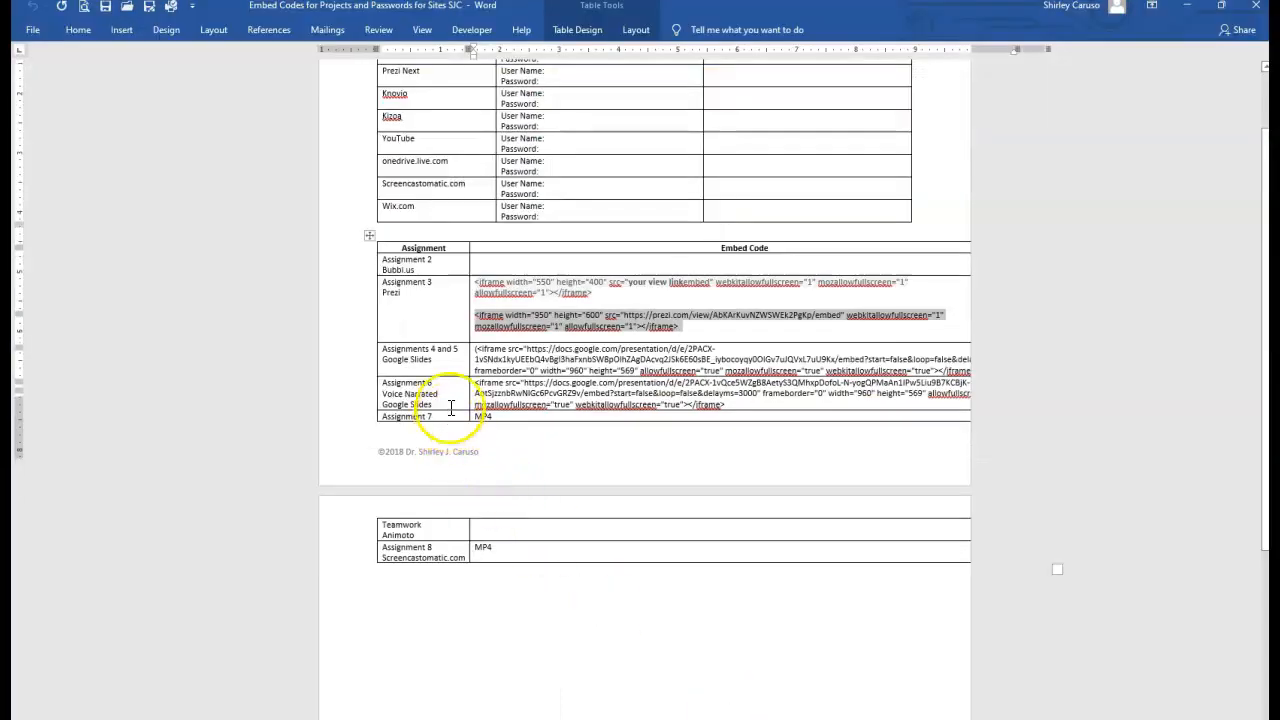
{"action": "scroll", "coordinate": [420, 360], "scroll_direction": "down", "scroll_amount": 2}
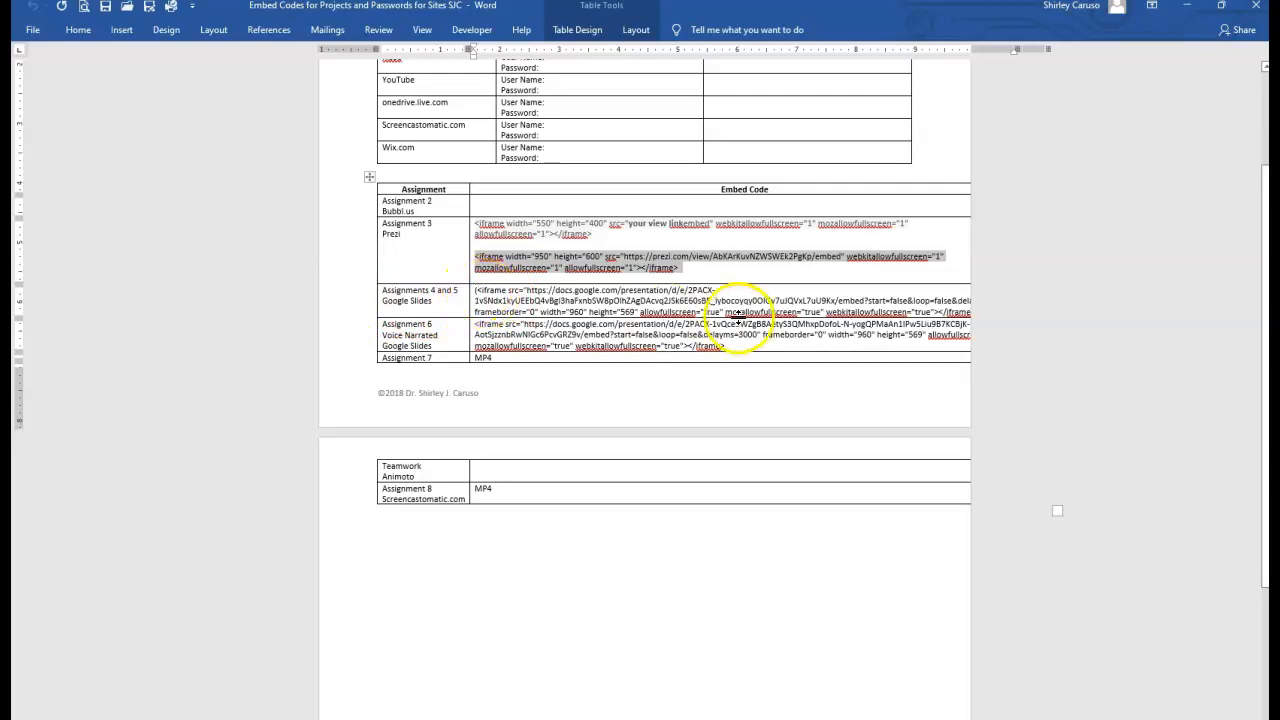
{"action": "left_click_drag", "start_coordinate": [476, 290], "coordinate": [972, 314]}
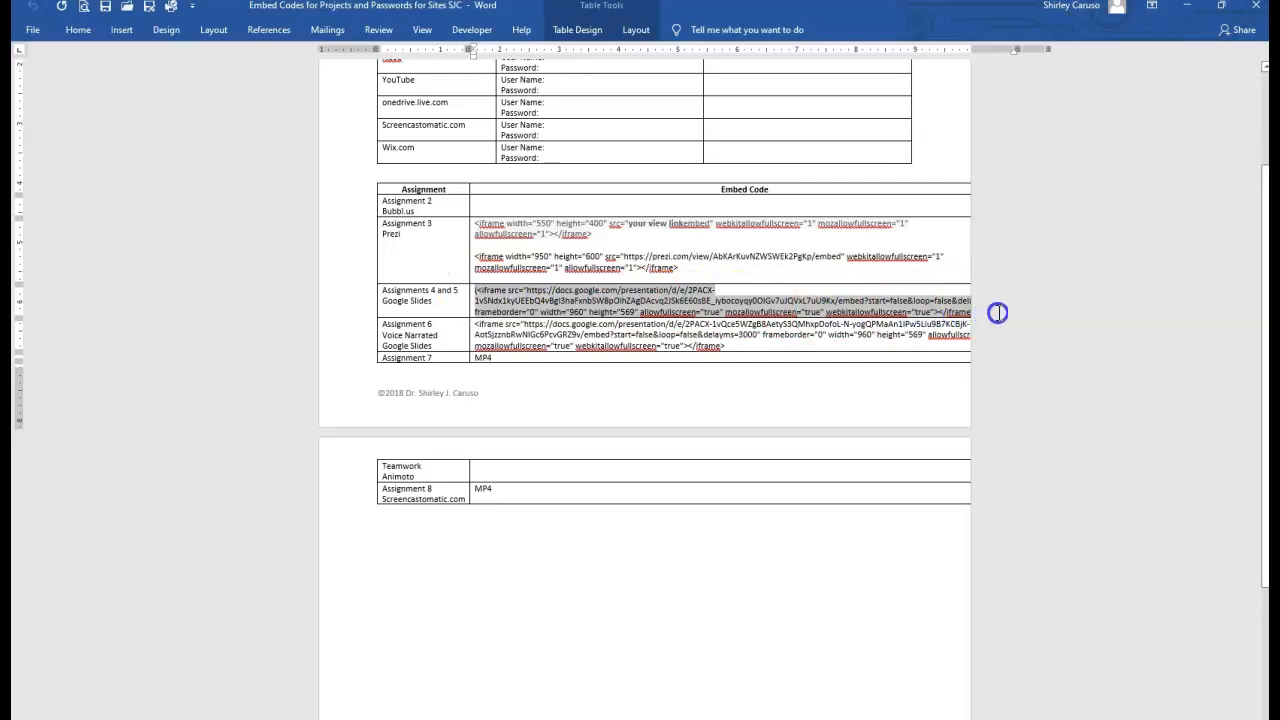
{"action": "right_click", "coordinate": [755, 312]}
{"action": "left_click", "coordinate": [792, 331]}
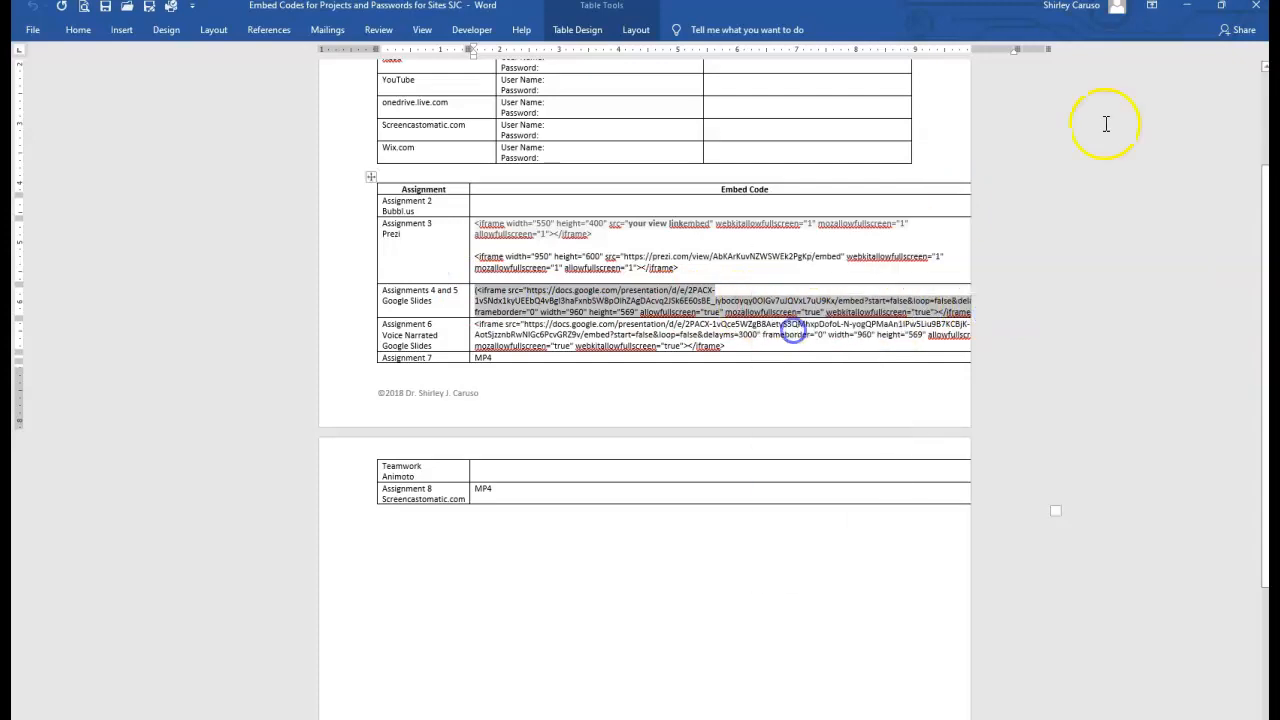
{"action": "left_click", "coordinate": [1186, 6]}
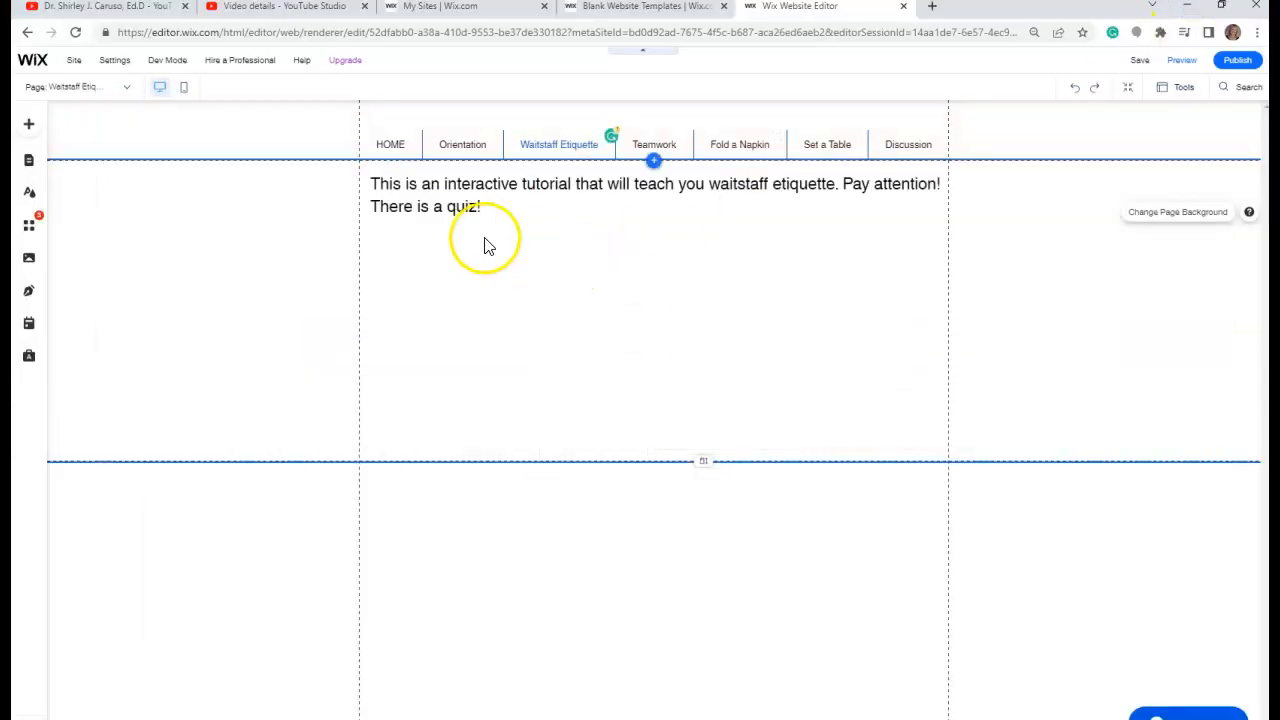
Embed an HTML code widget on the Waitstaff Etiquette page, paste the copied Google Slides iframe code, and apply it
{"action": "left_click", "coordinate": [30, 126]}
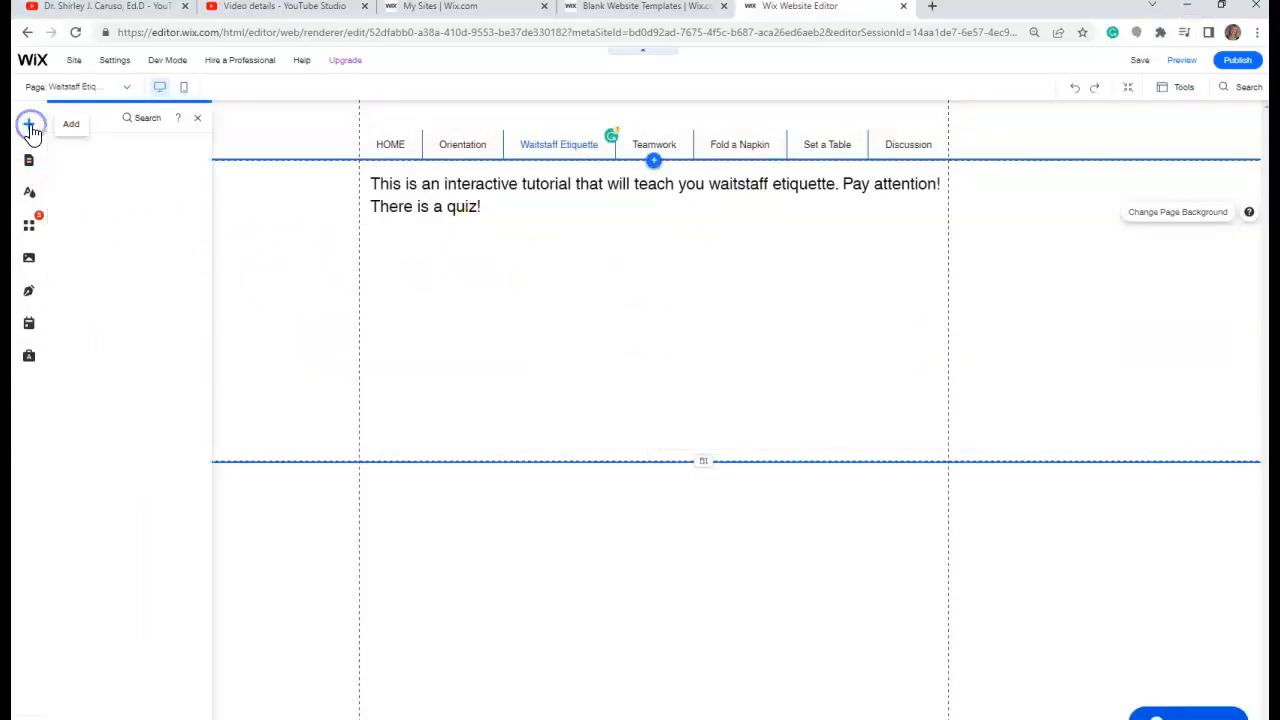
{"action": "left_click", "coordinate": [75, 432]}
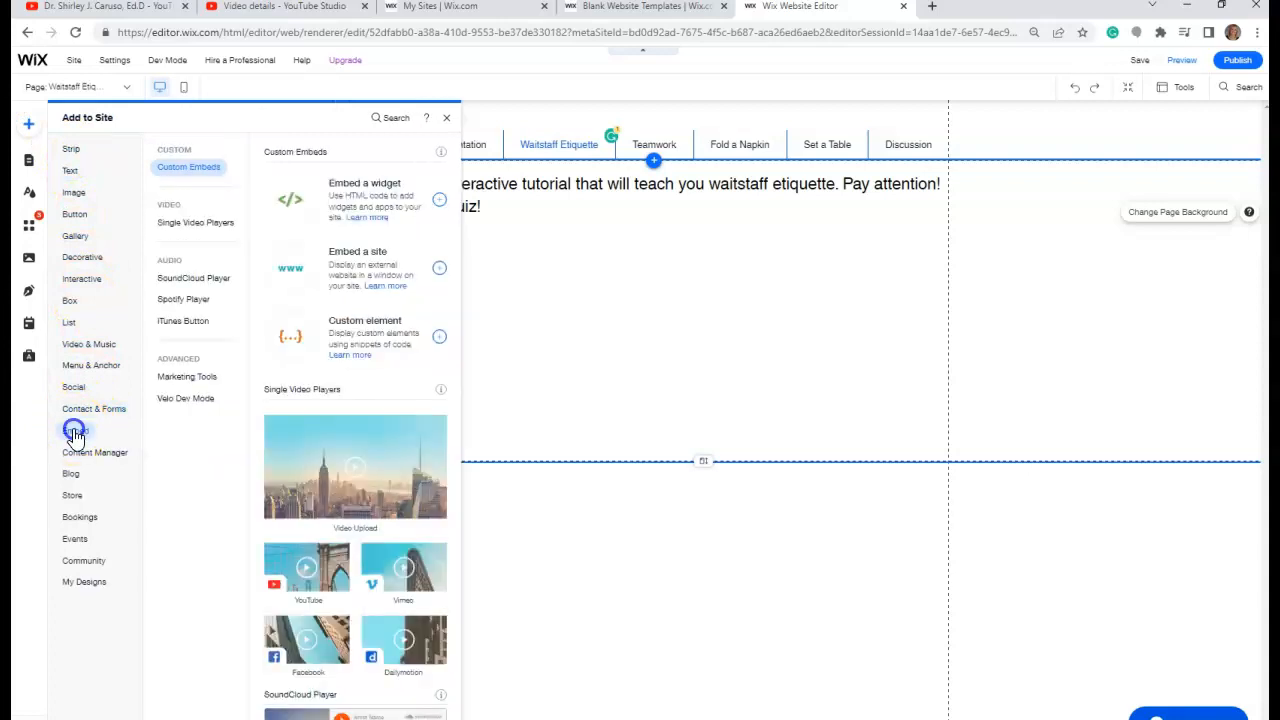
{"action": "left_click", "coordinate": [288, 200]}
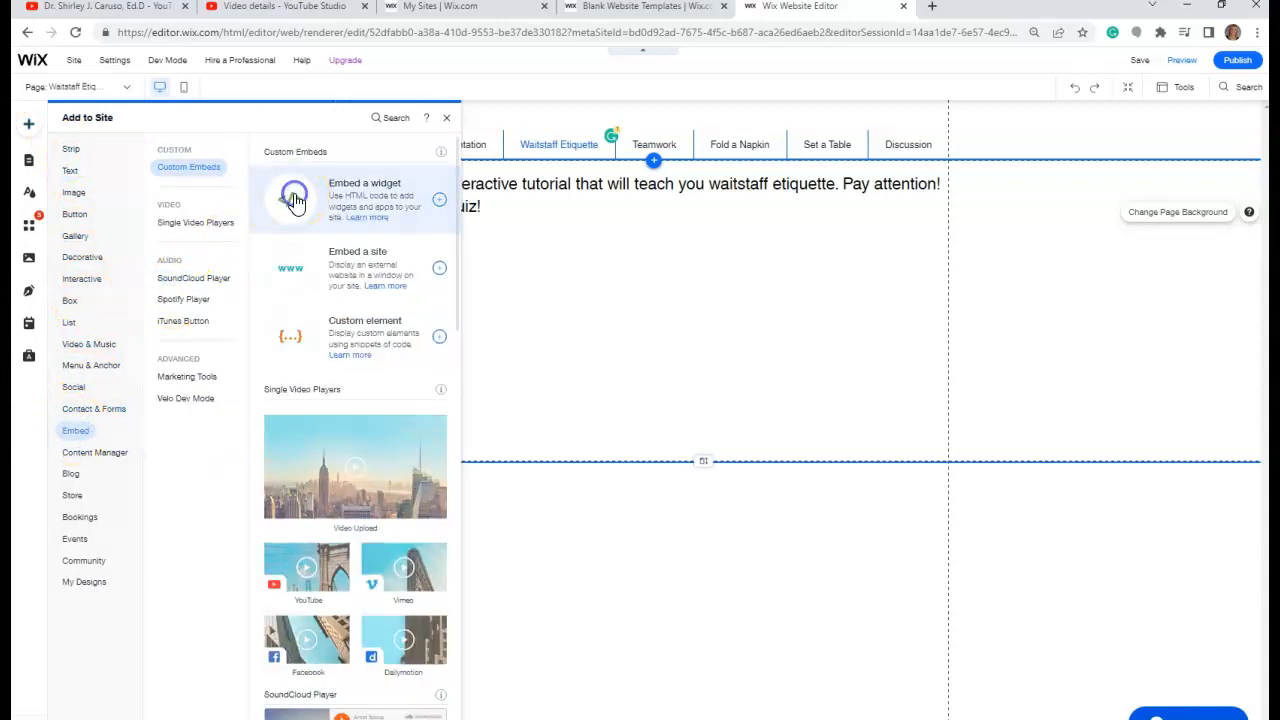
{"action": "left_click", "coordinate": [656, 340]}
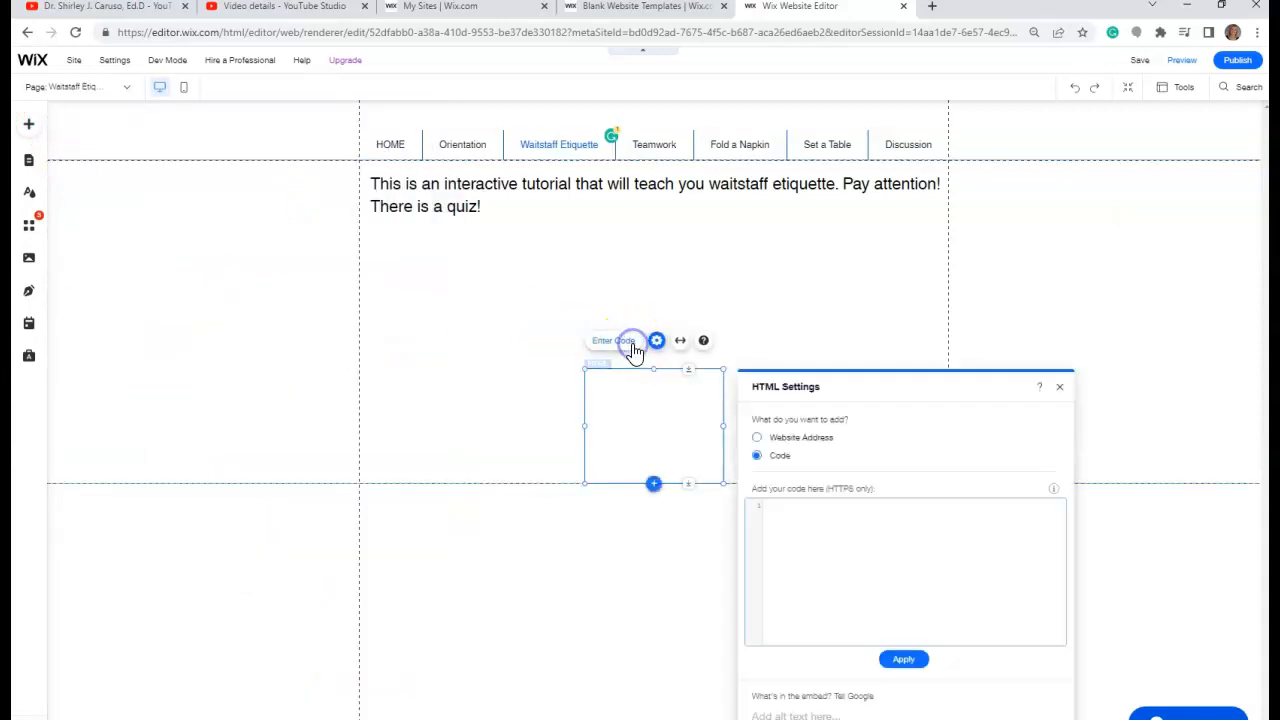
{"action": "left_click", "coordinate": [818, 524]}
{"action": "right_click", "coordinate": [818, 524]}
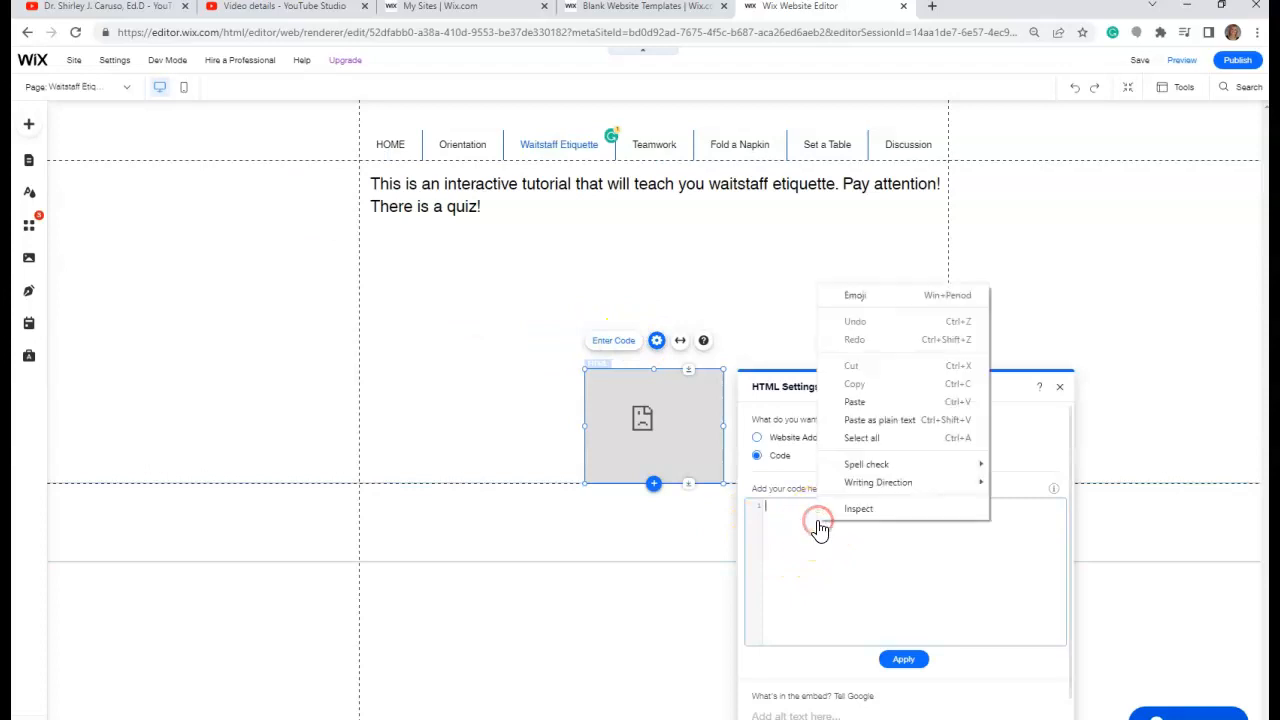
{"action": "left_click", "coordinate": [875, 405]}
{"action": "left_click", "coordinate": [903, 660]}
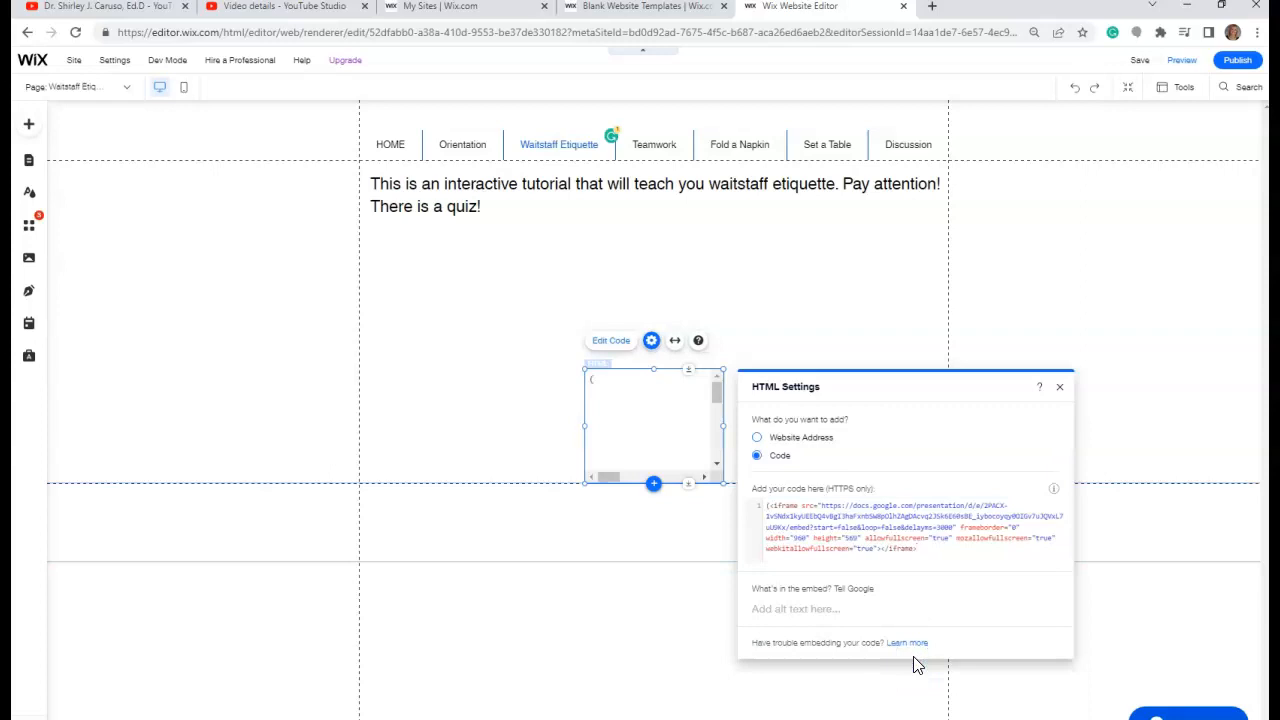
{"action": "left_click", "coordinate": [1059, 387]}
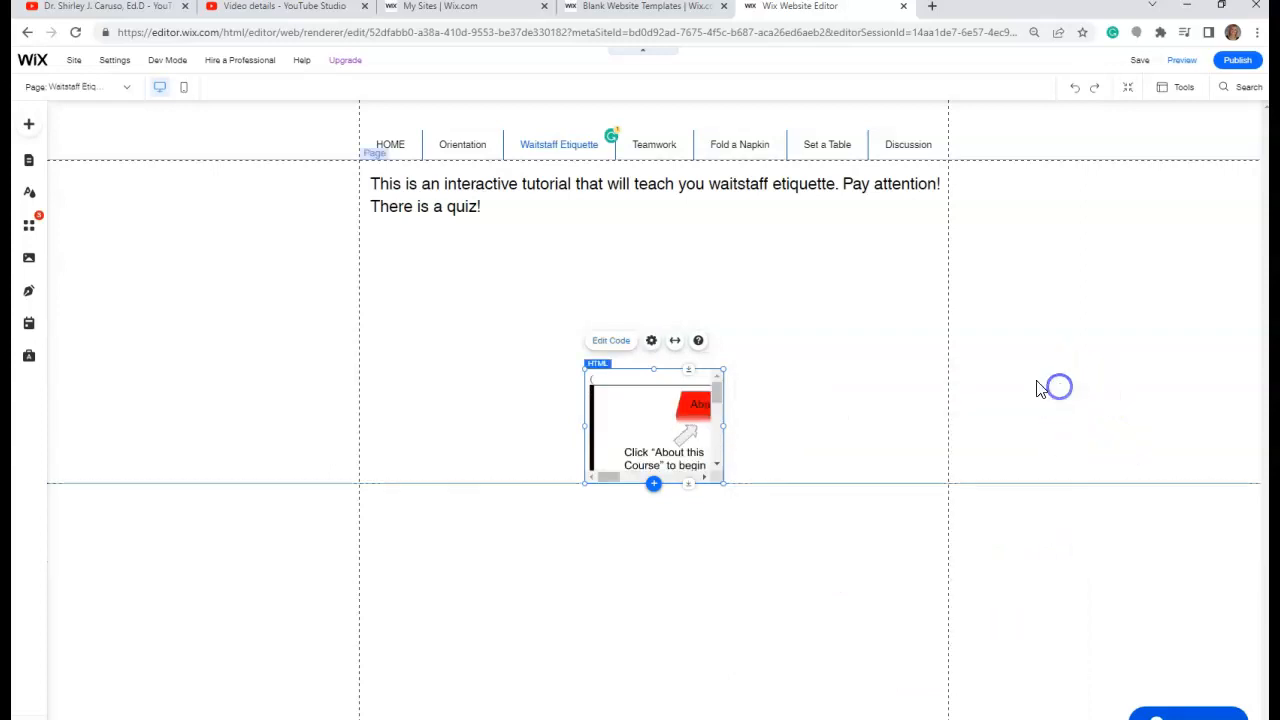
Enlarge the embedded Waitstaff Etiquette slides below the intro text to about 955 by 631, showing the full slide and its navigation bar
{"action": "left_click_drag", "start_coordinate": [723, 369], "coordinate": [886, 213]}
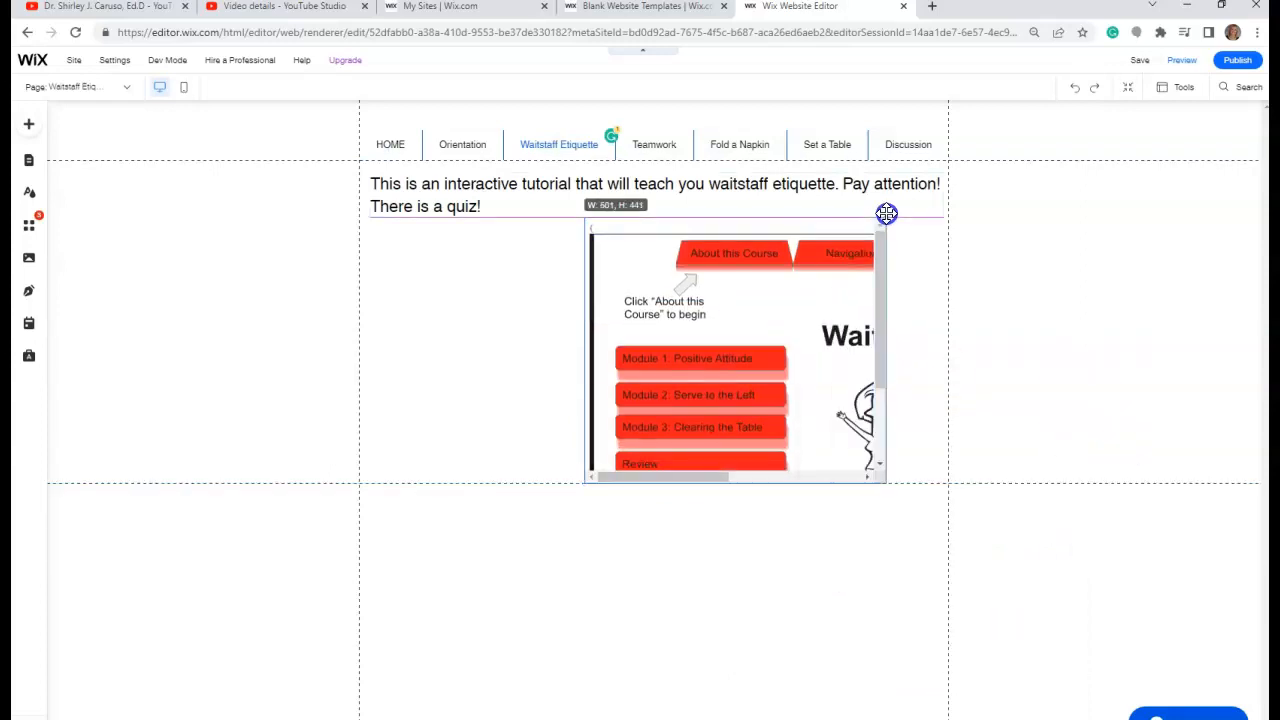
{"action": "left_click_drag", "start_coordinate": [586, 480], "coordinate": [369, 486]}
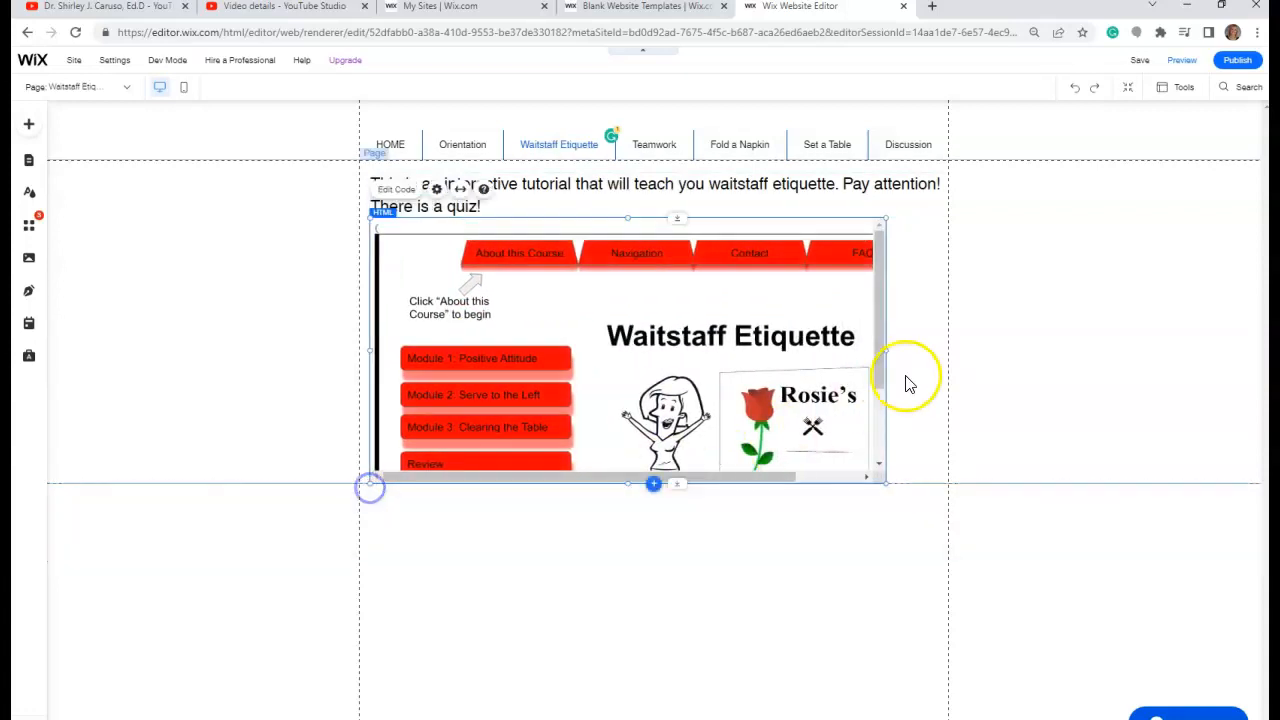
{"action": "left_click_drag", "start_coordinate": [886, 350], "coordinate": [945, 350]}
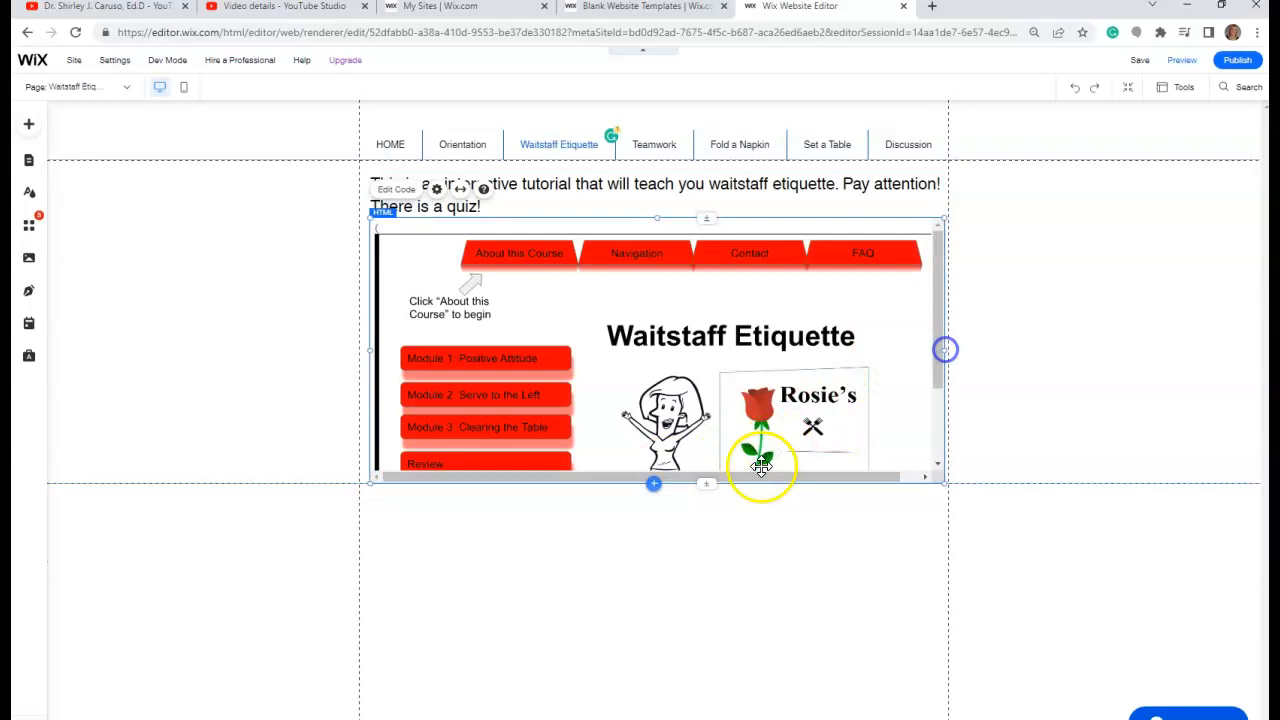
{"action": "left_click_drag", "start_coordinate": [705, 483], "coordinate": [697, 597]}
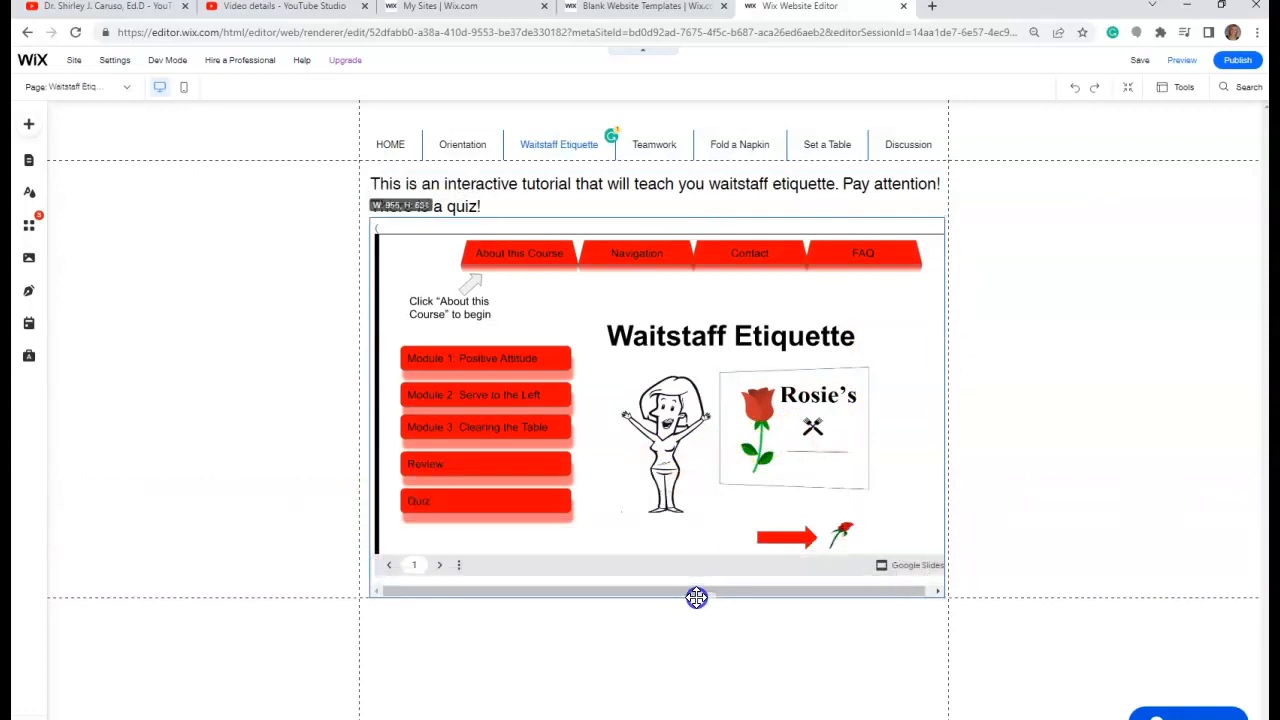
{"action": "left_click", "coordinate": [951, 405]}
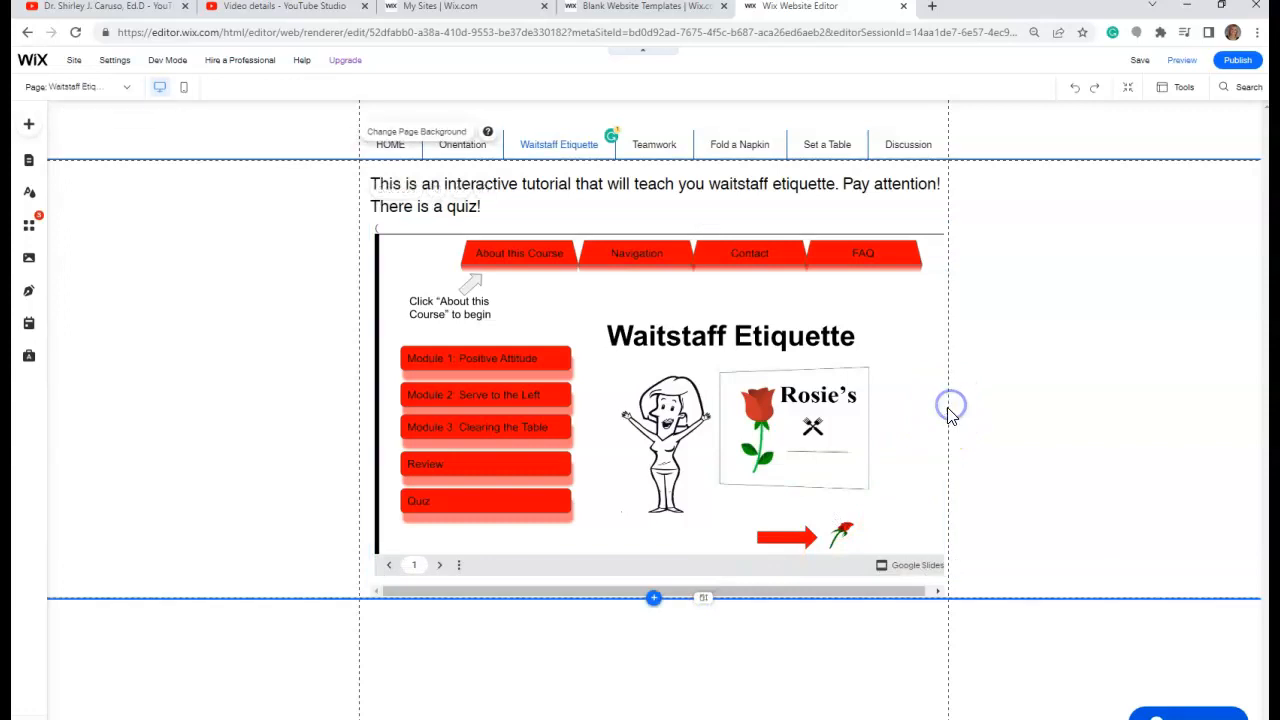
{"action": "left_click", "coordinate": [932, 408]}
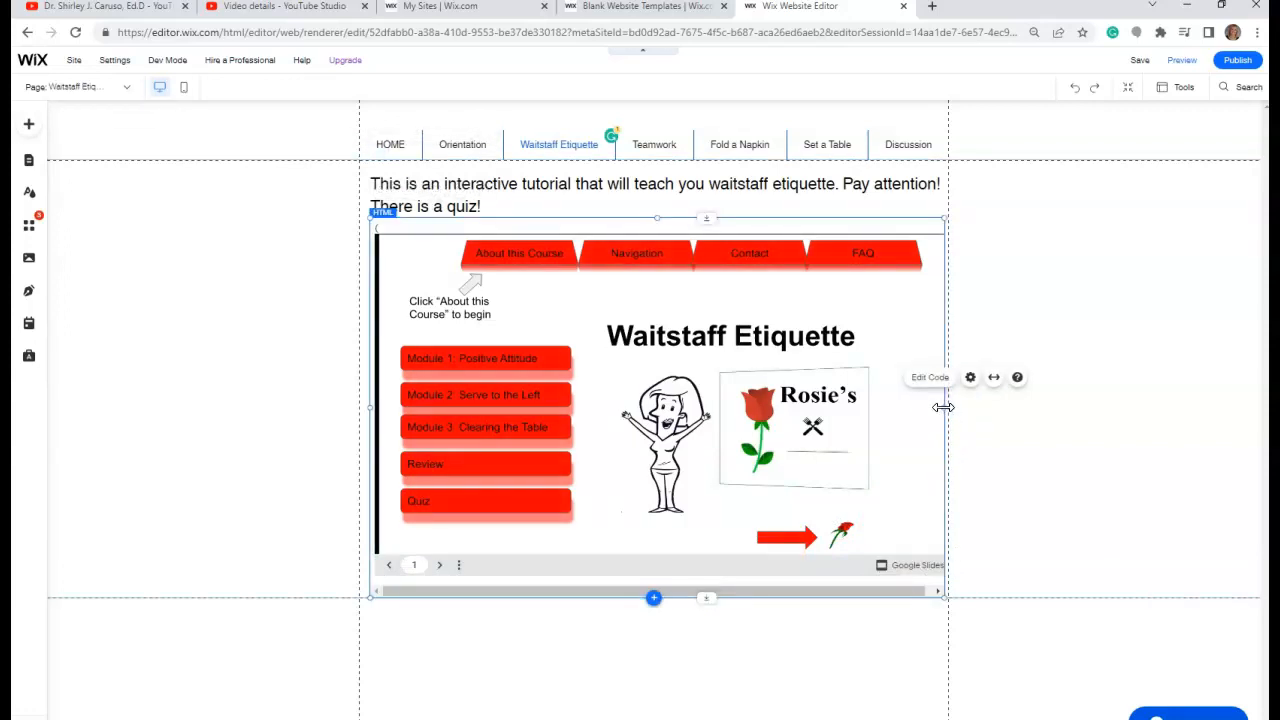
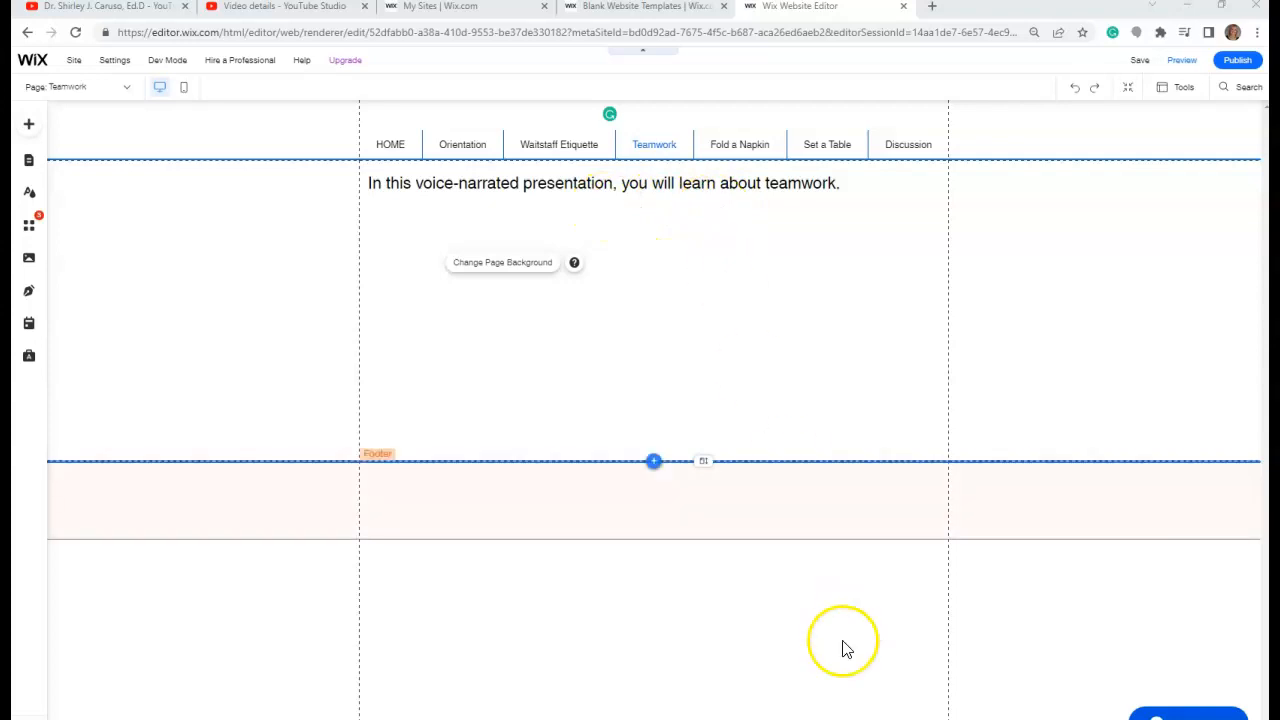
Switch to the Word document of embed codes, copy the Assignment 6 Voice Narrated Google Slides iframe code, and return to Wix
{"action": "mouse_move", "coordinate": [692, 719]}
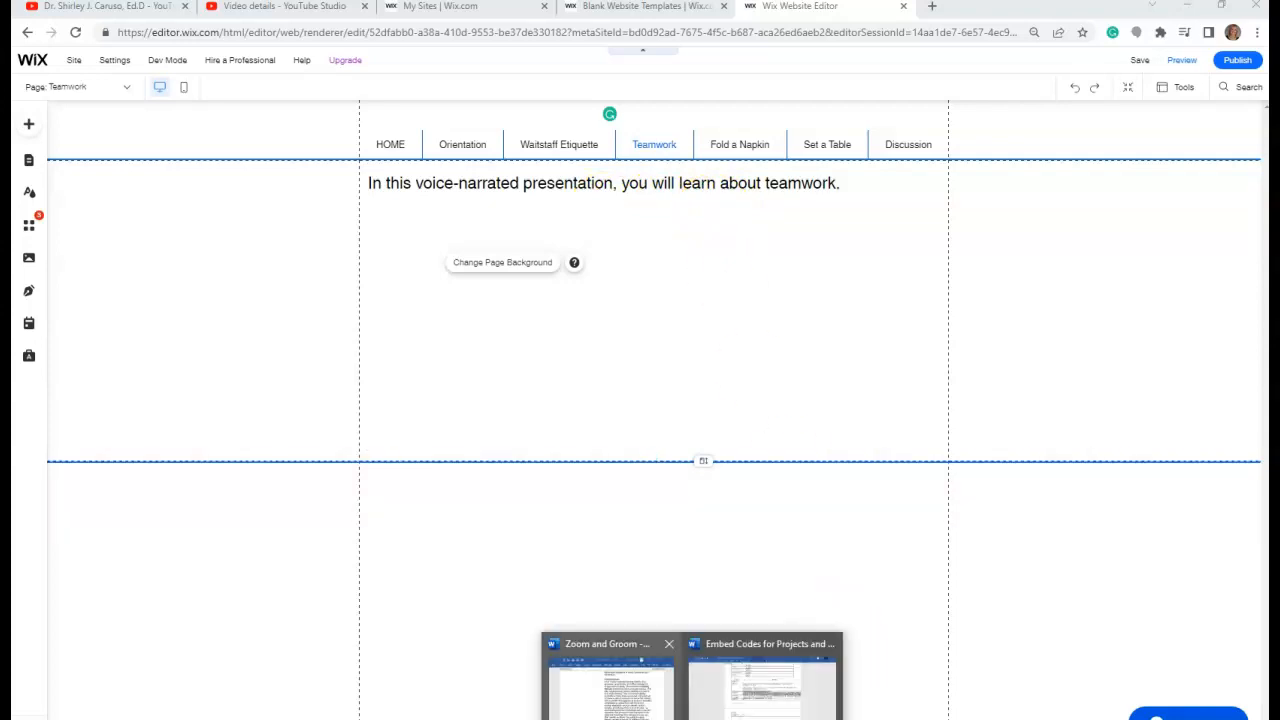
{"action": "left_click", "coordinate": [763, 685]}
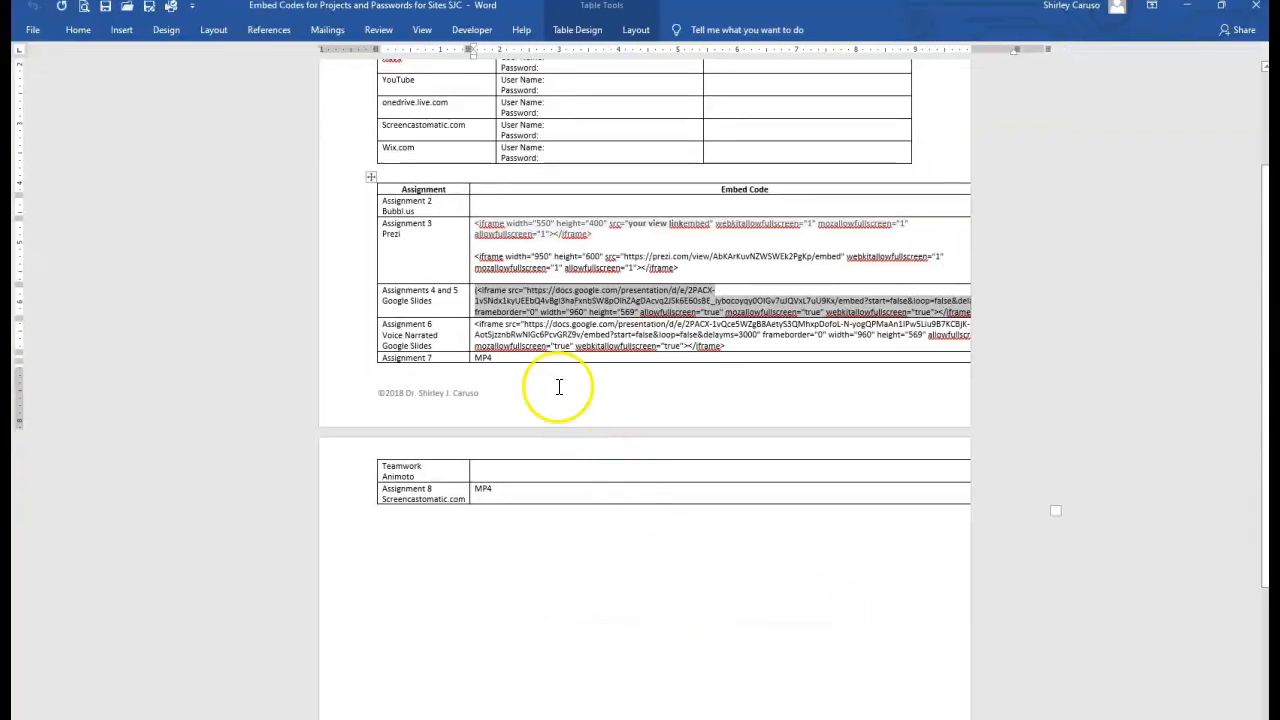
{"action": "left_click", "coordinate": [492, 333]}
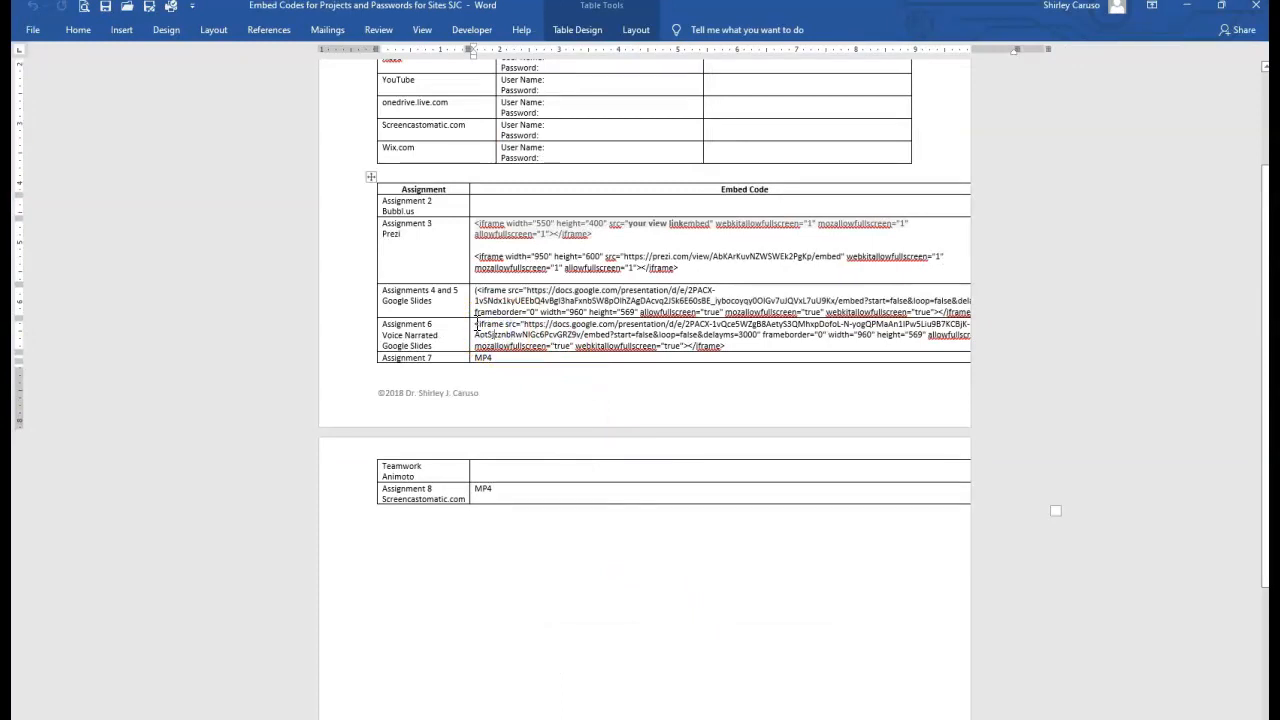
{"action": "left_click_drag", "start_coordinate": [480, 325], "coordinate": [731, 345]}
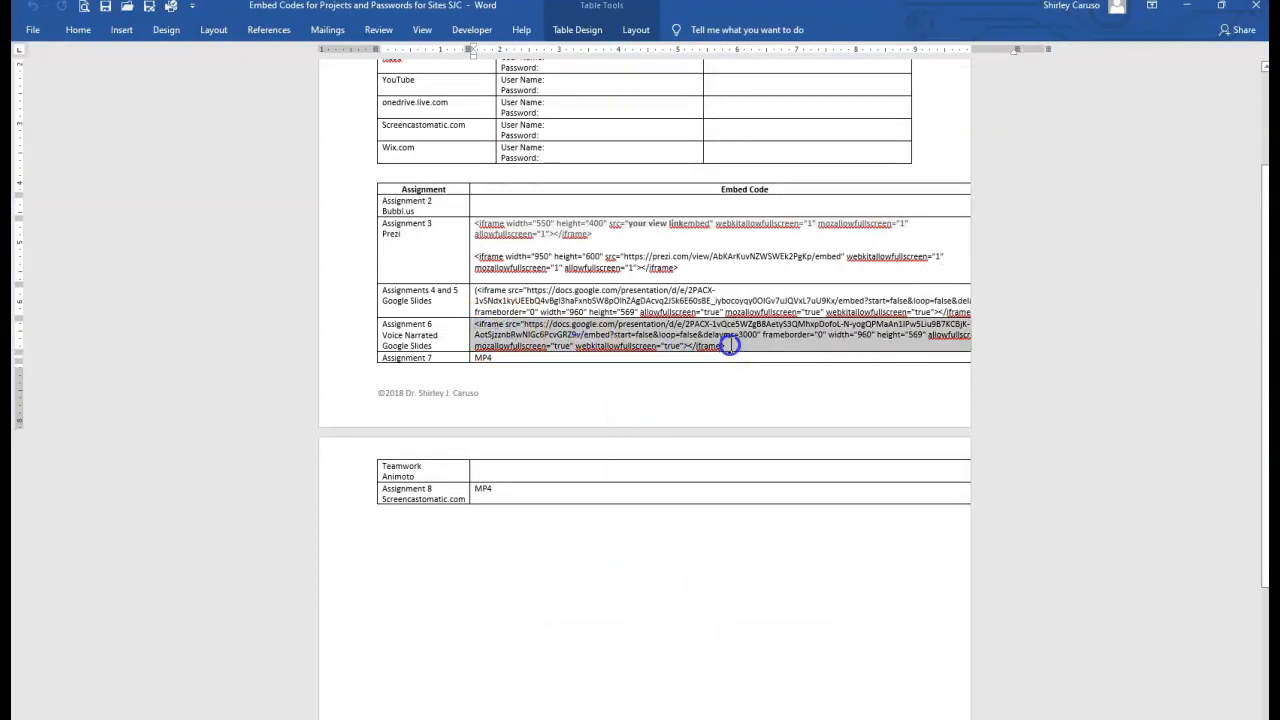
{"action": "right_click", "coordinate": [672, 338]}
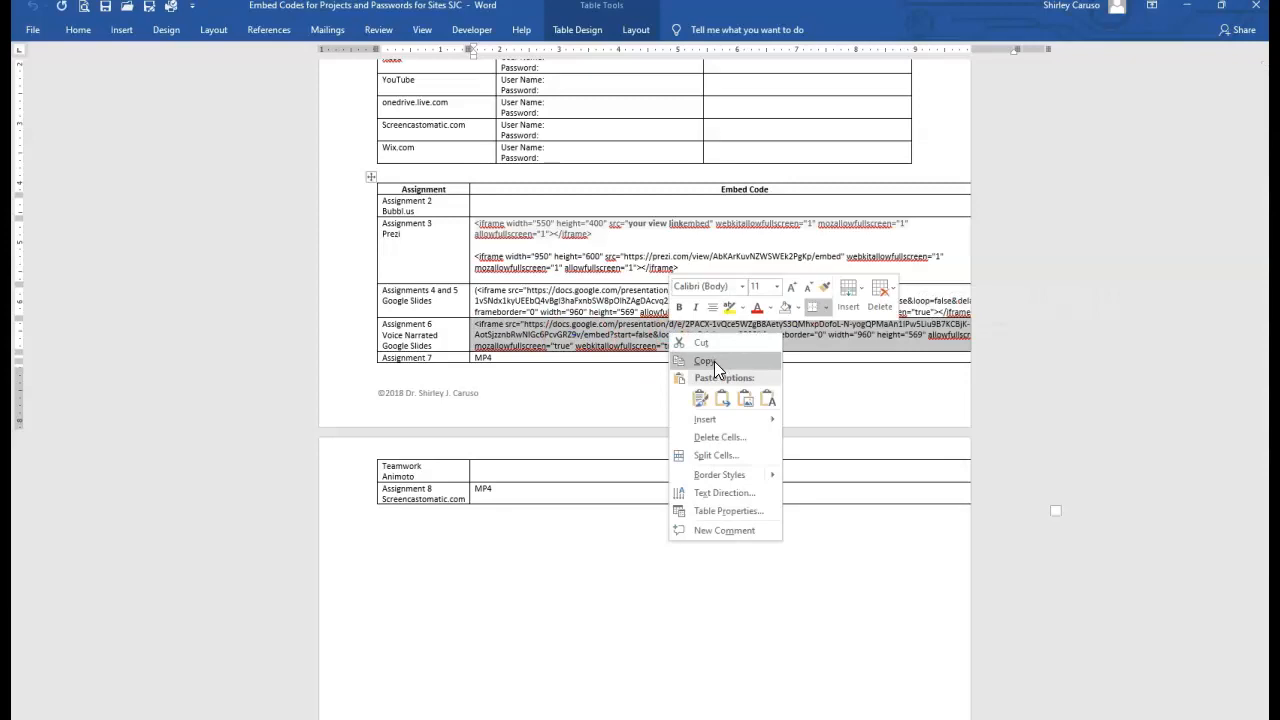
{"action": "left_click", "coordinate": [712, 361]}
{"action": "left_click", "coordinate": [1186, 6]}
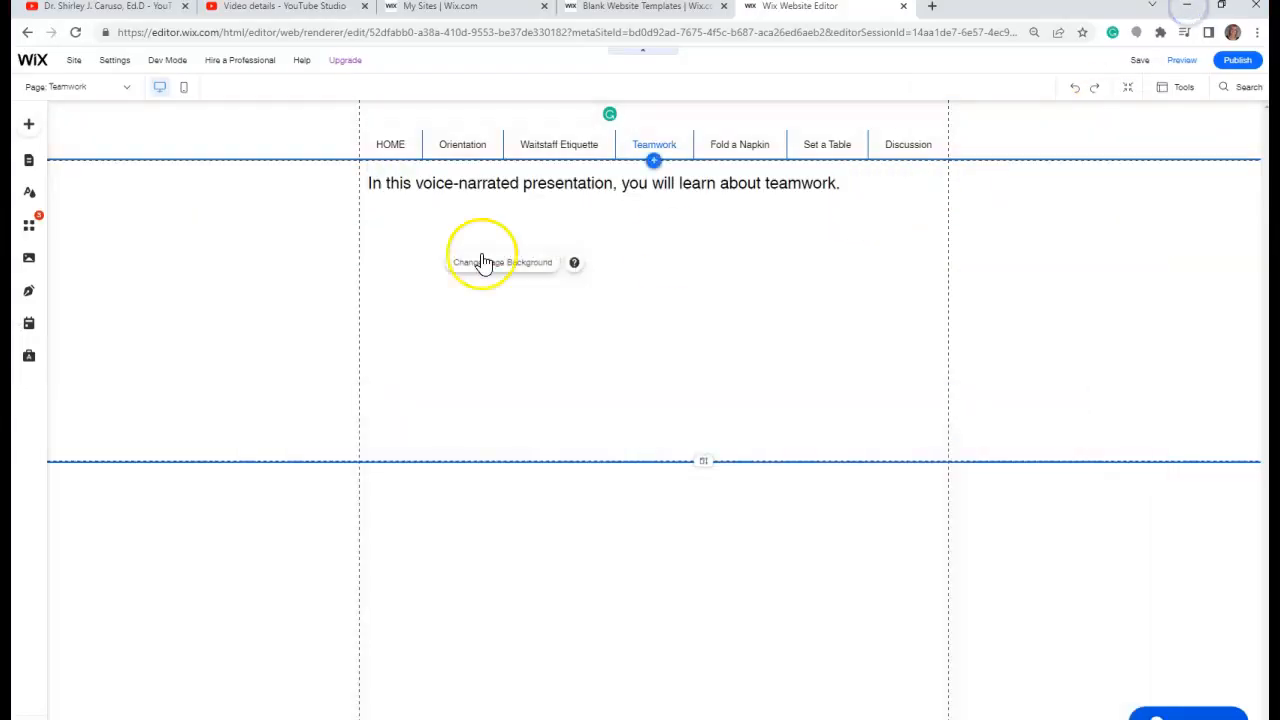
Embed an HTML code widget on the Teamwork page, paste the voice-narrated Google Slides iframe code, and apply it
{"action": "left_click", "coordinate": [30, 126]}
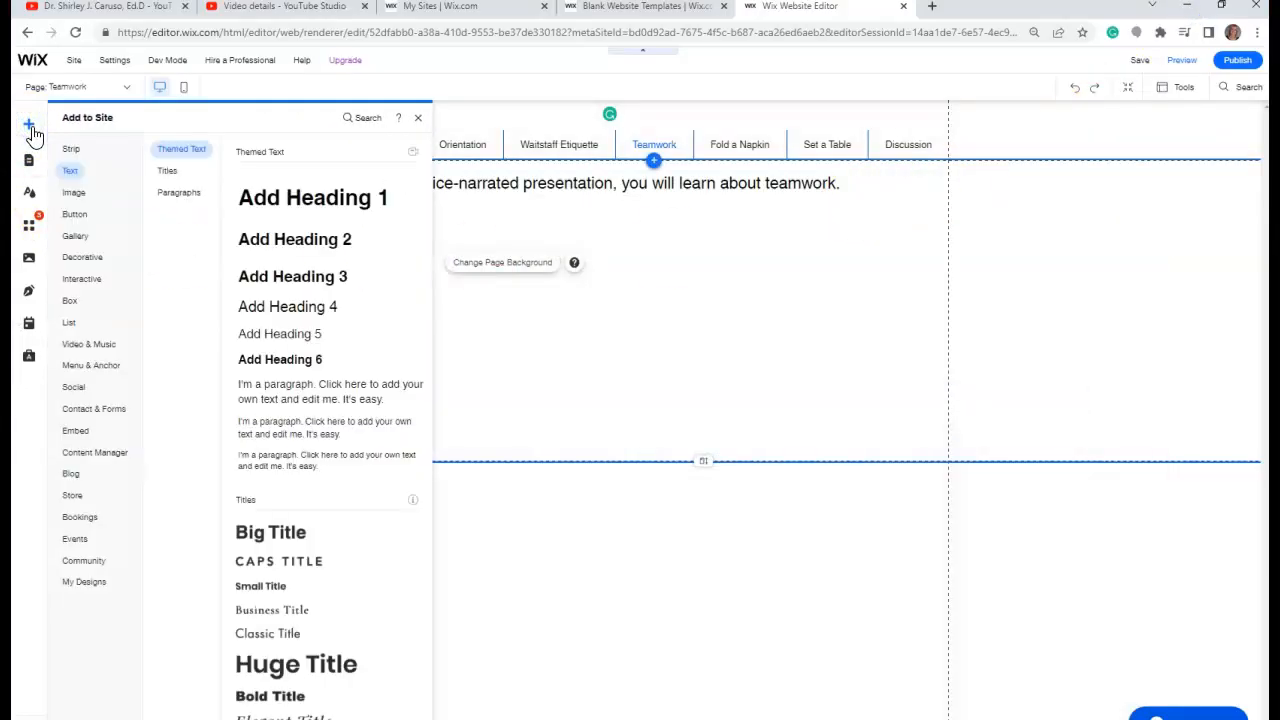
{"action": "left_click", "coordinate": [75, 432]}
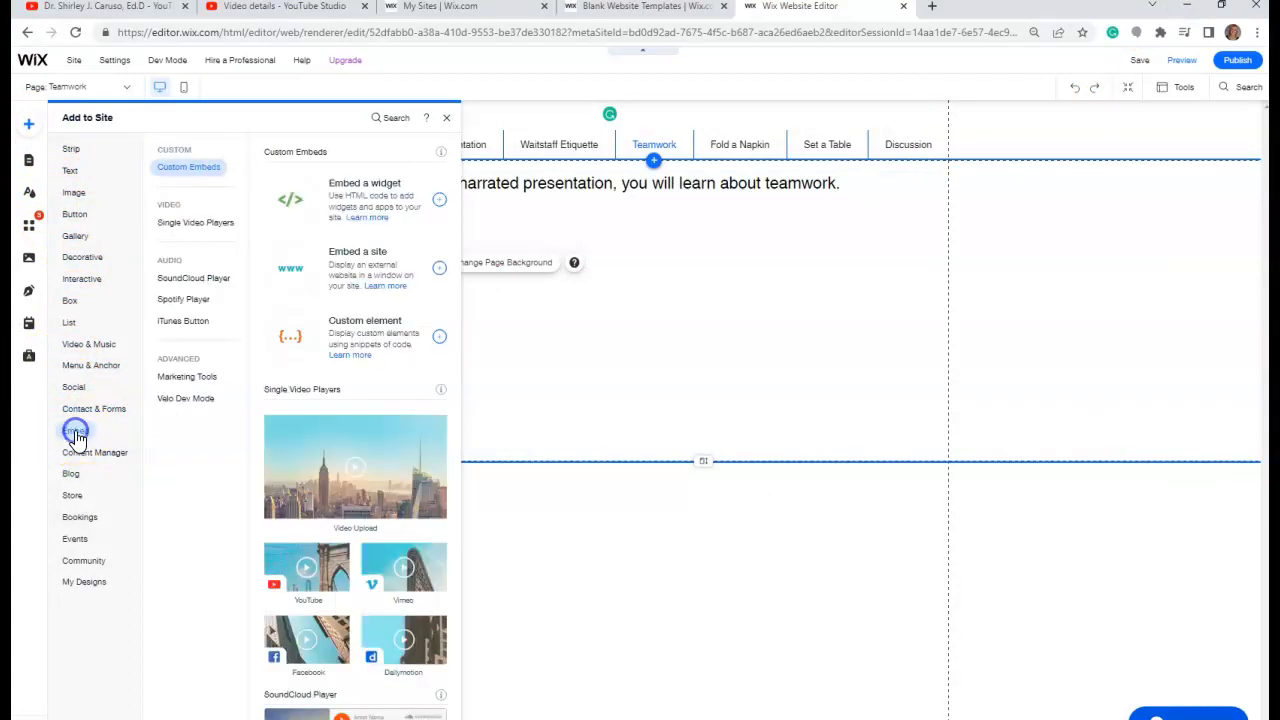
{"action": "left_click", "coordinate": [305, 190]}
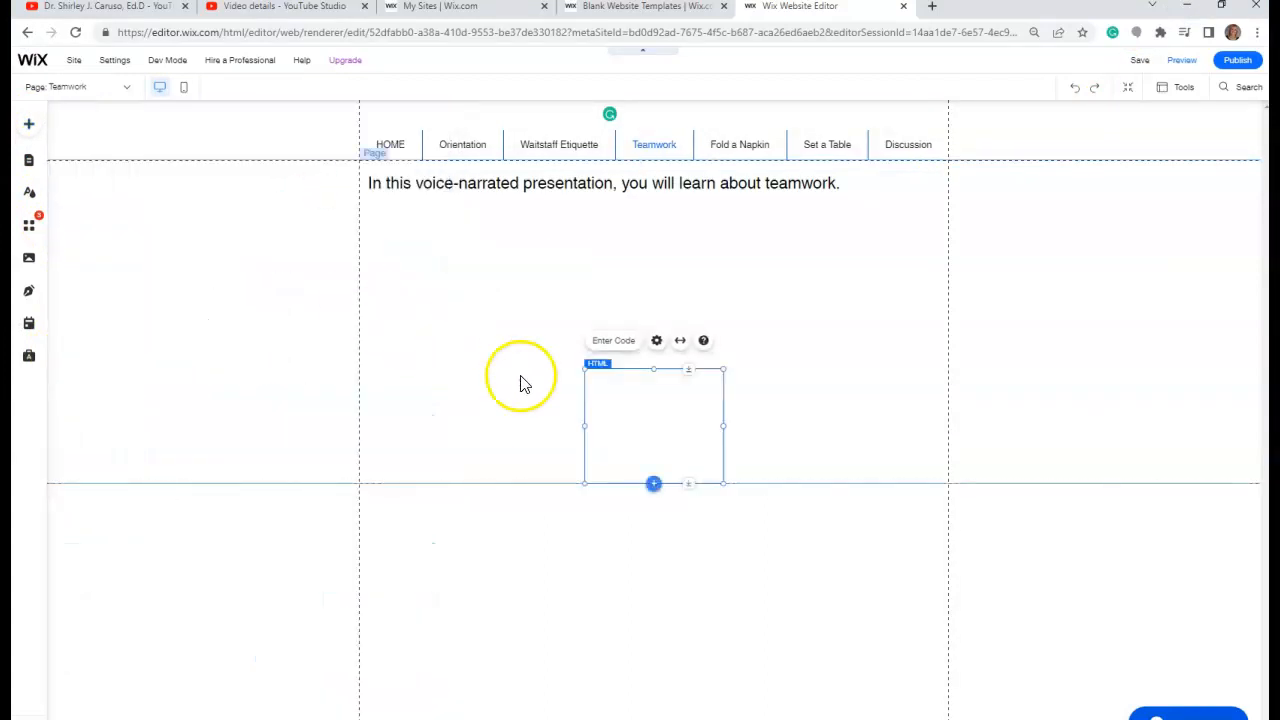
{"action": "left_click", "coordinate": [609, 344]}
{"action": "left_click", "coordinate": [785, 583]}
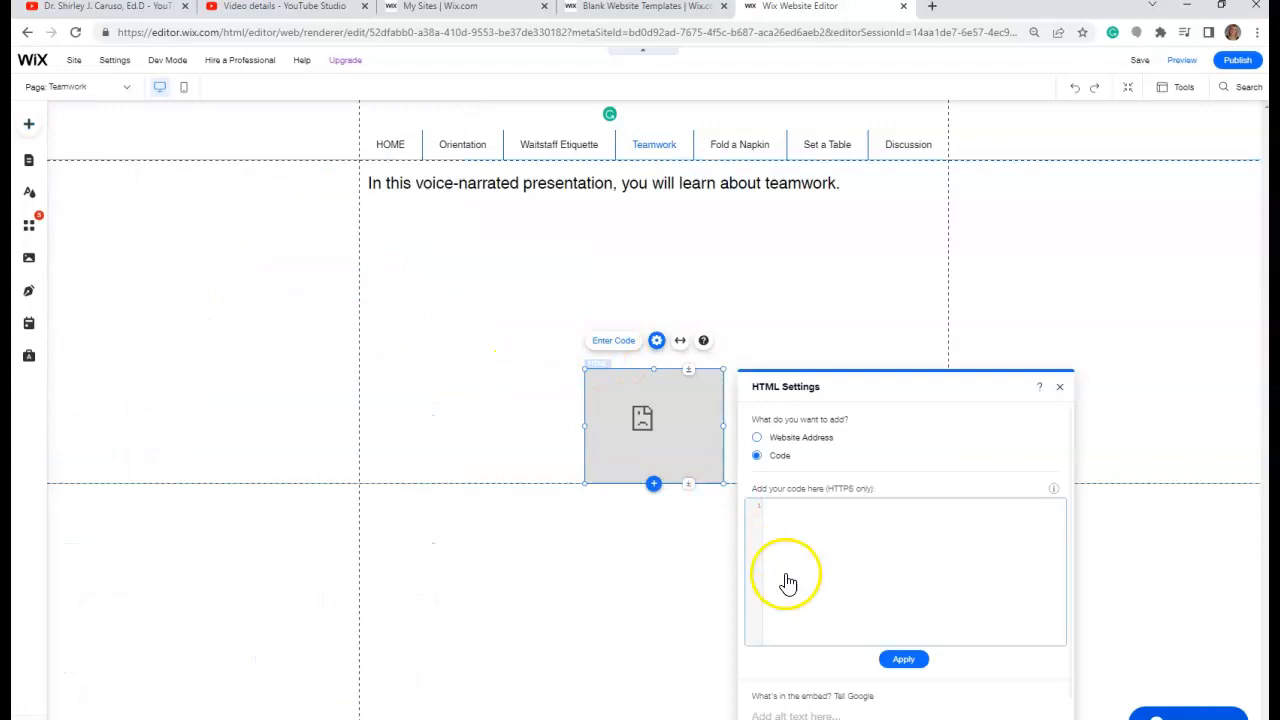
{"action": "right_click", "coordinate": [806, 526]}
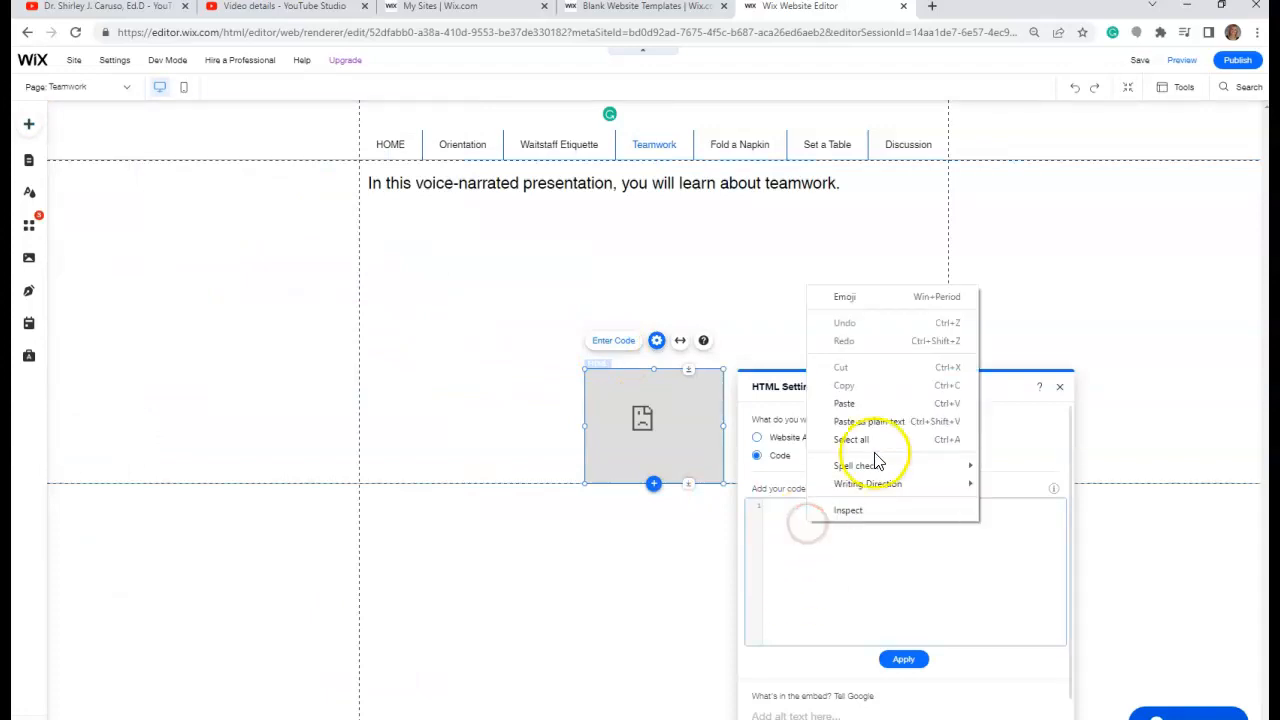
{"action": "left_click", "coordinate": [846, 403]}
{"action": "left_click", "coordinate": [902, 660]}
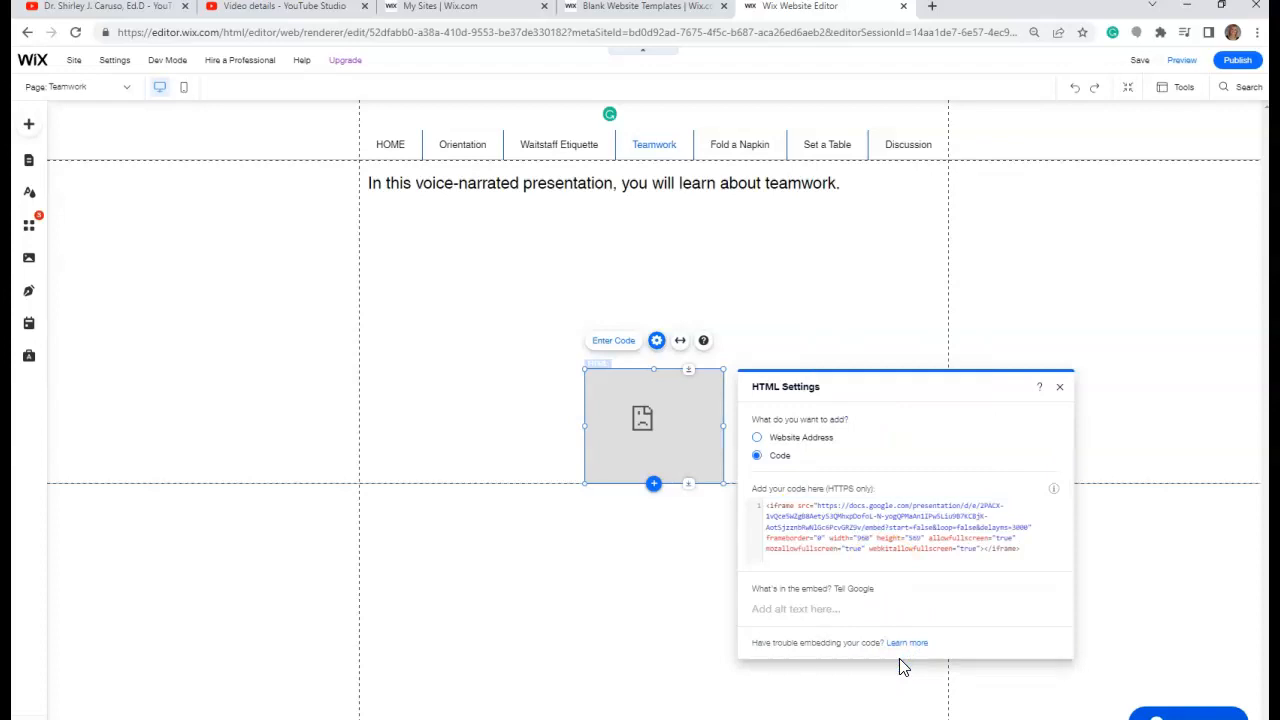
{"action": "left_click", "coordinate": [1061, 390]}
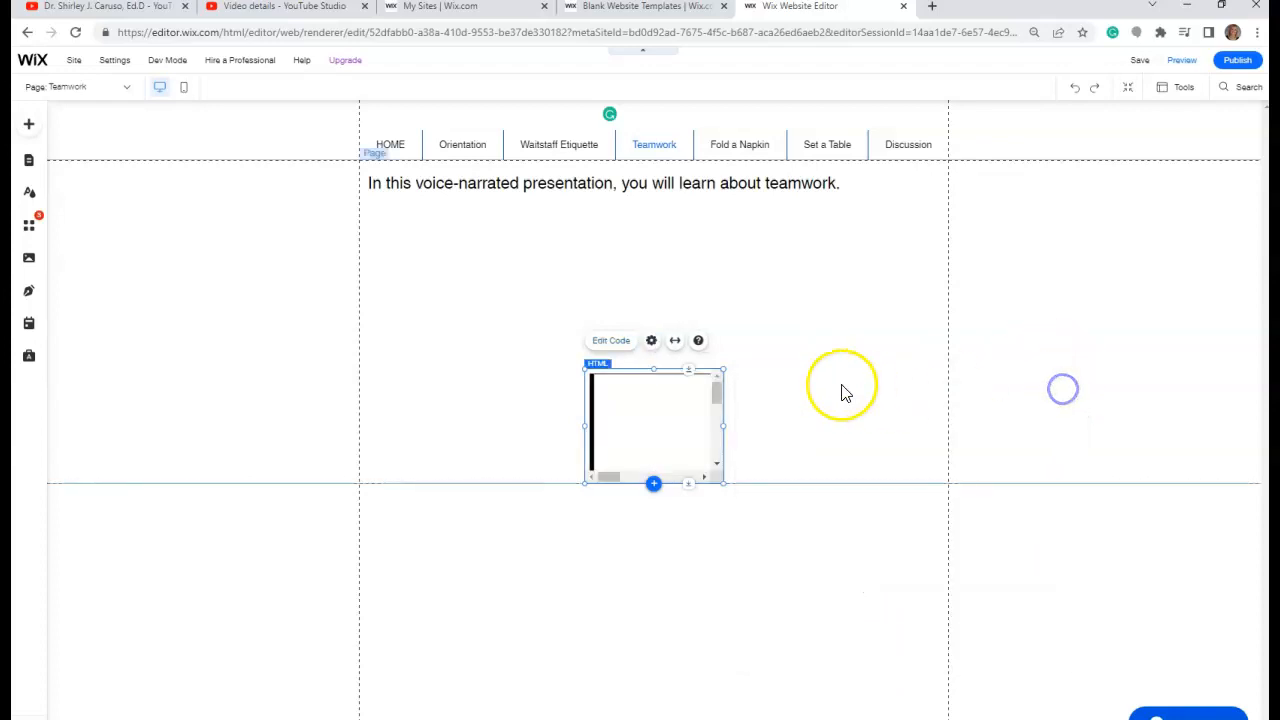
Enlarge the embedded Teamwork slides below the intro text to span the page column and show the whole slide with its navigation bar
{"action": "left_click_drag", "start_coordinate": [722, 368], "coordinate": [846, 208]}
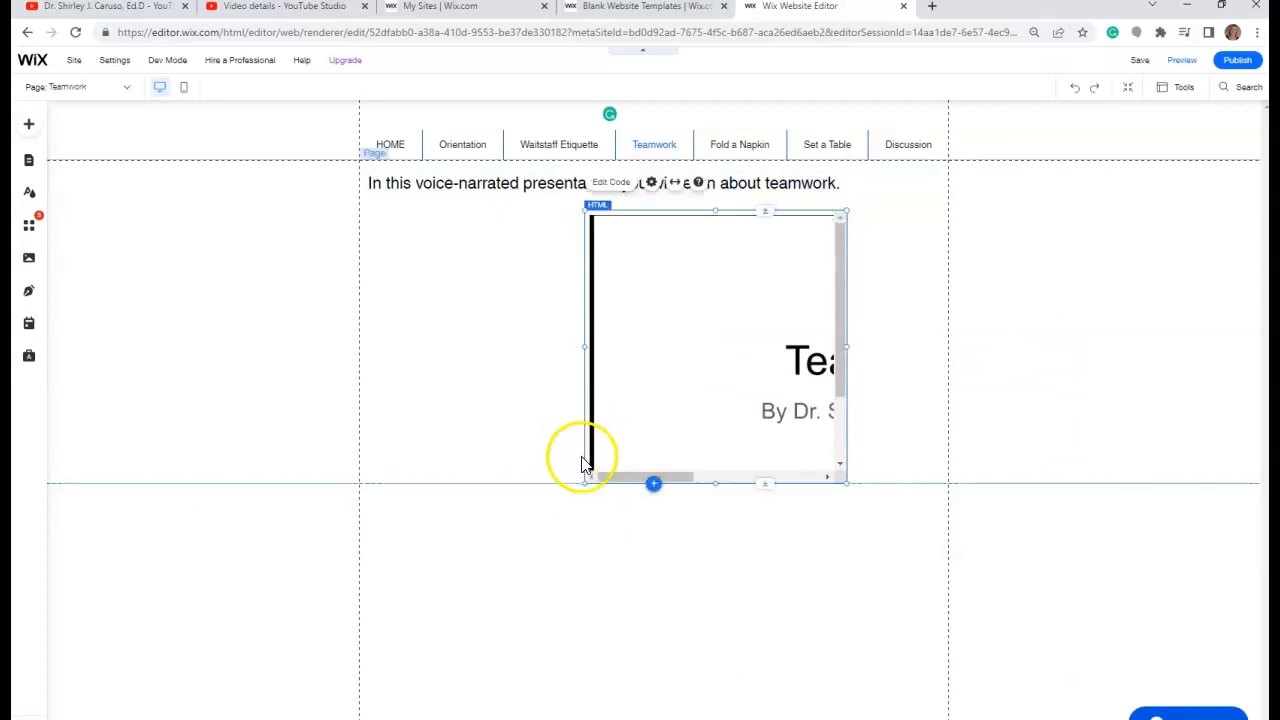
{"action": "left_click_drag", "start_coordinate": [585, 344], "coordinate": [362, 354]}
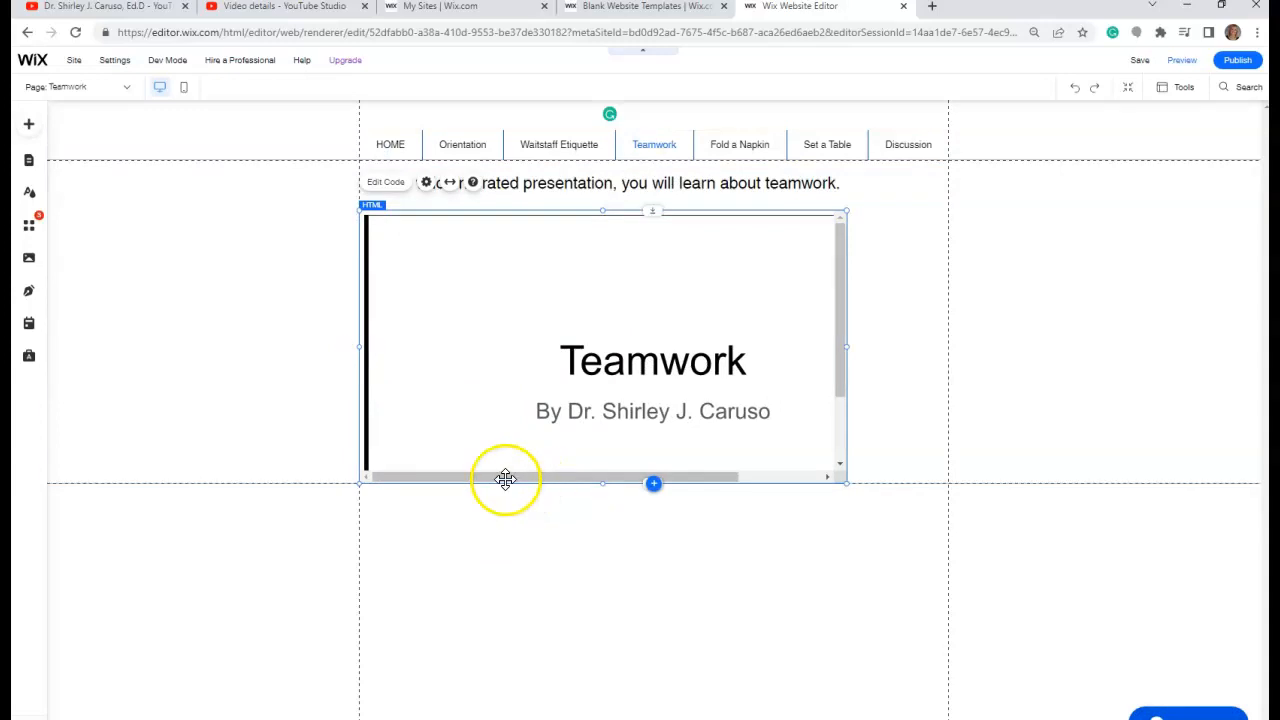
{"action": "left_click_drag", "start_coordinate": [846, 348], "coordinate": [960, 352]}
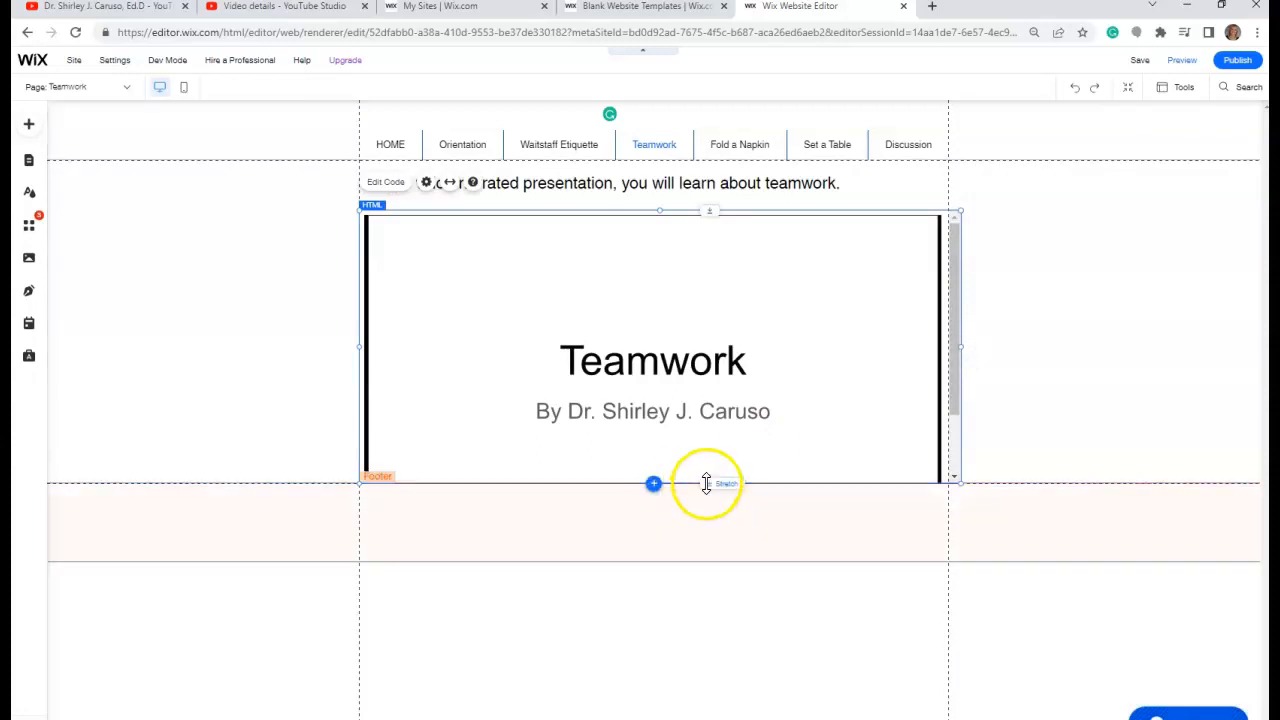
{"action": "left_click_drag", "start_coordinate": [708, 484], "coordinate": [705, 564]}
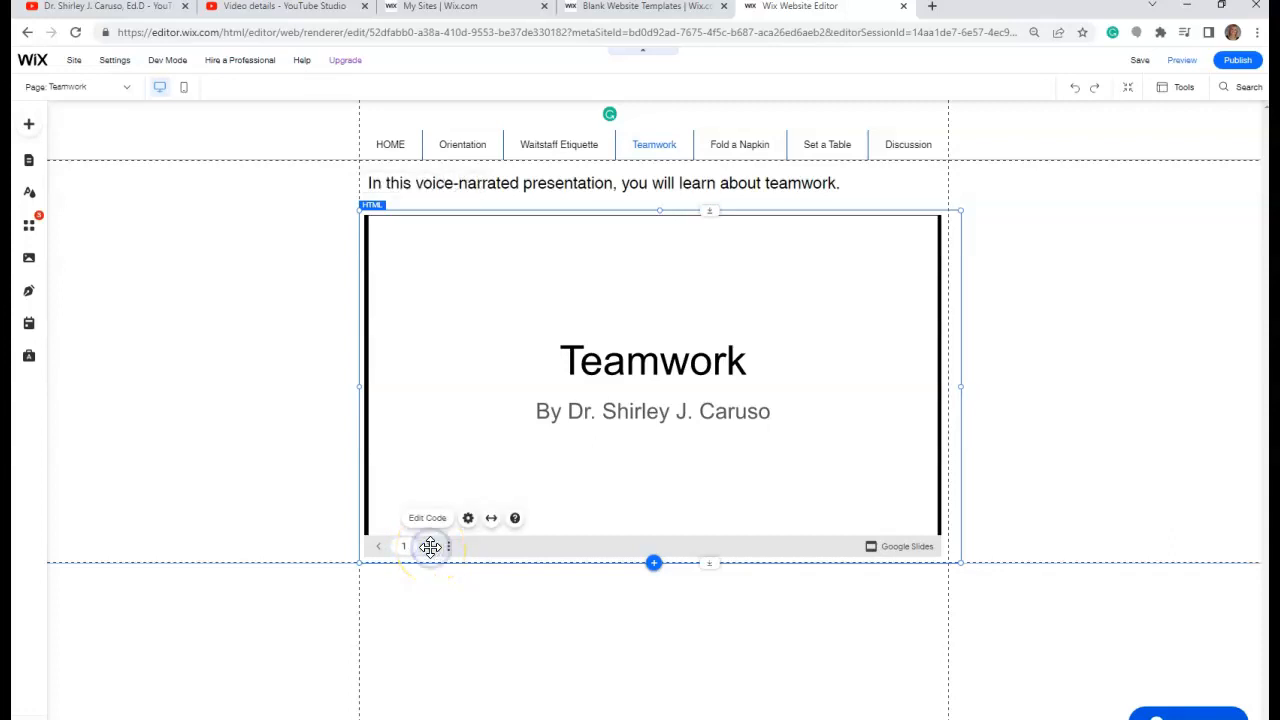
Preview the Teamwork page, advance the embedded presentation to slide 3, and return to the editor
{"action": "left_click", "coordinate": [1173, 66]}
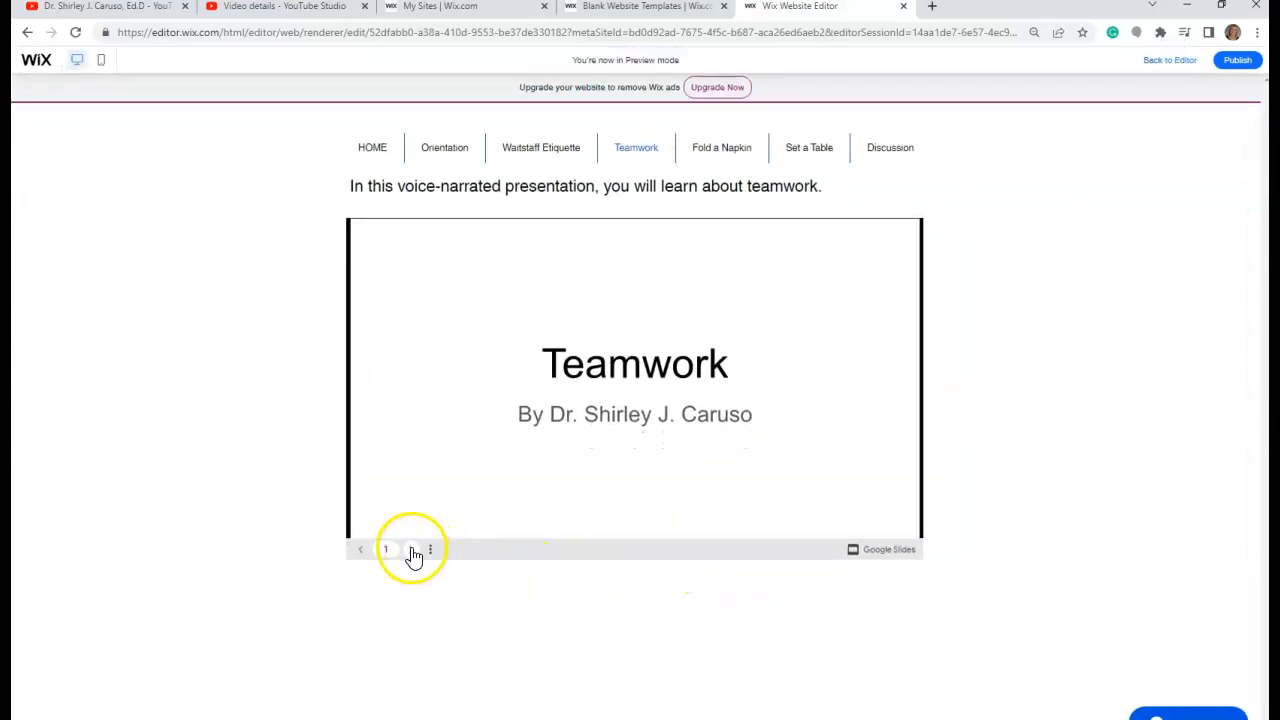
{"action": "left_click", "coordinate": [411, 550]}
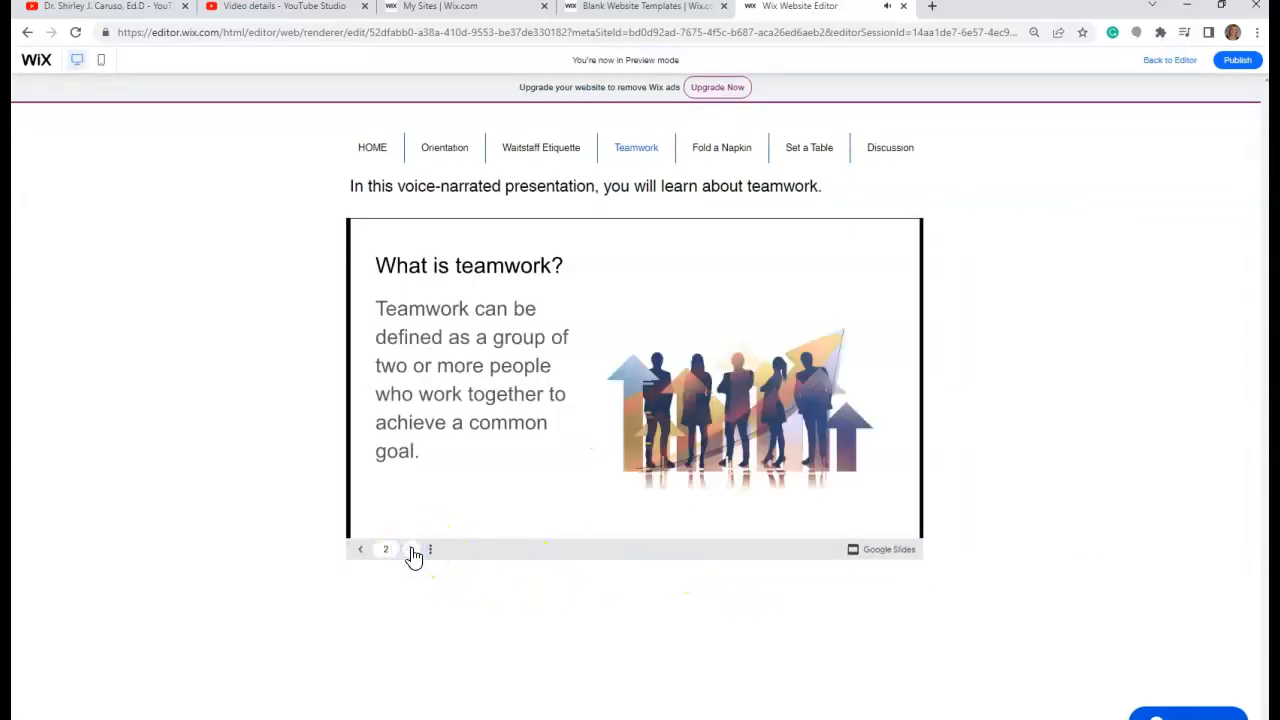
{"action": "left_click", "coordinate": [412, 550]}
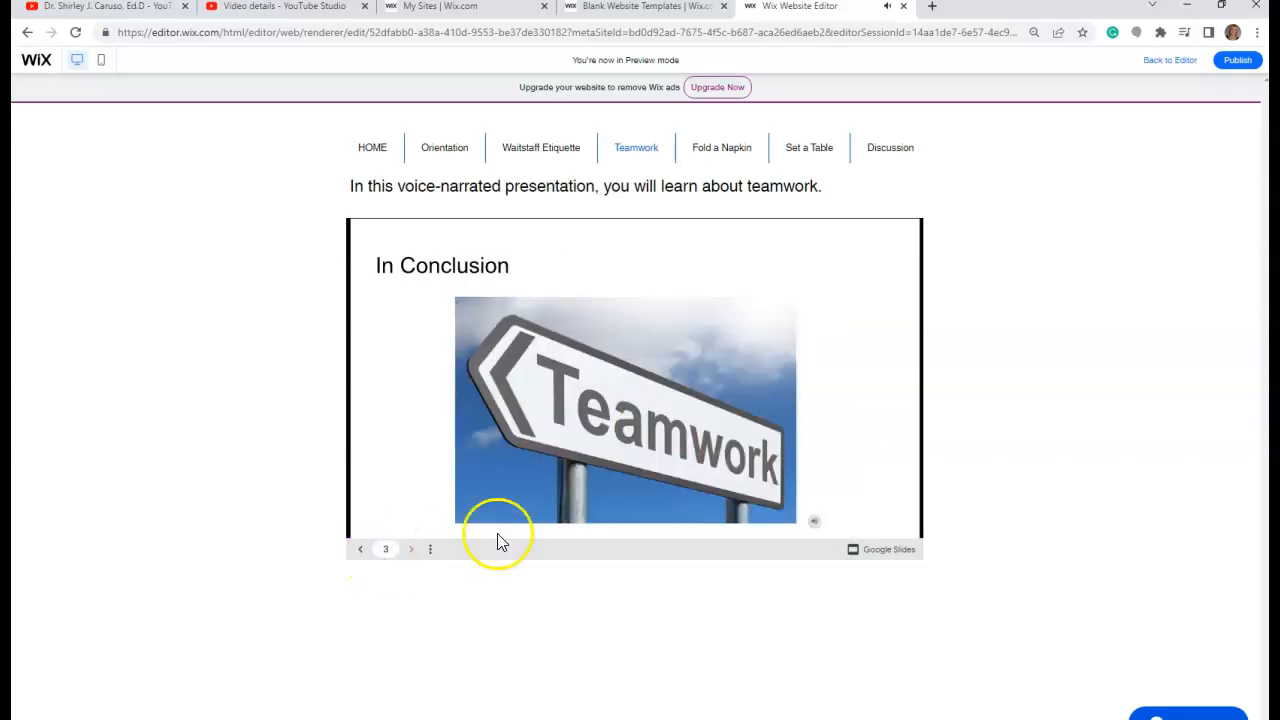
{"action": "left_click", "coordinate": [1181, 62]}
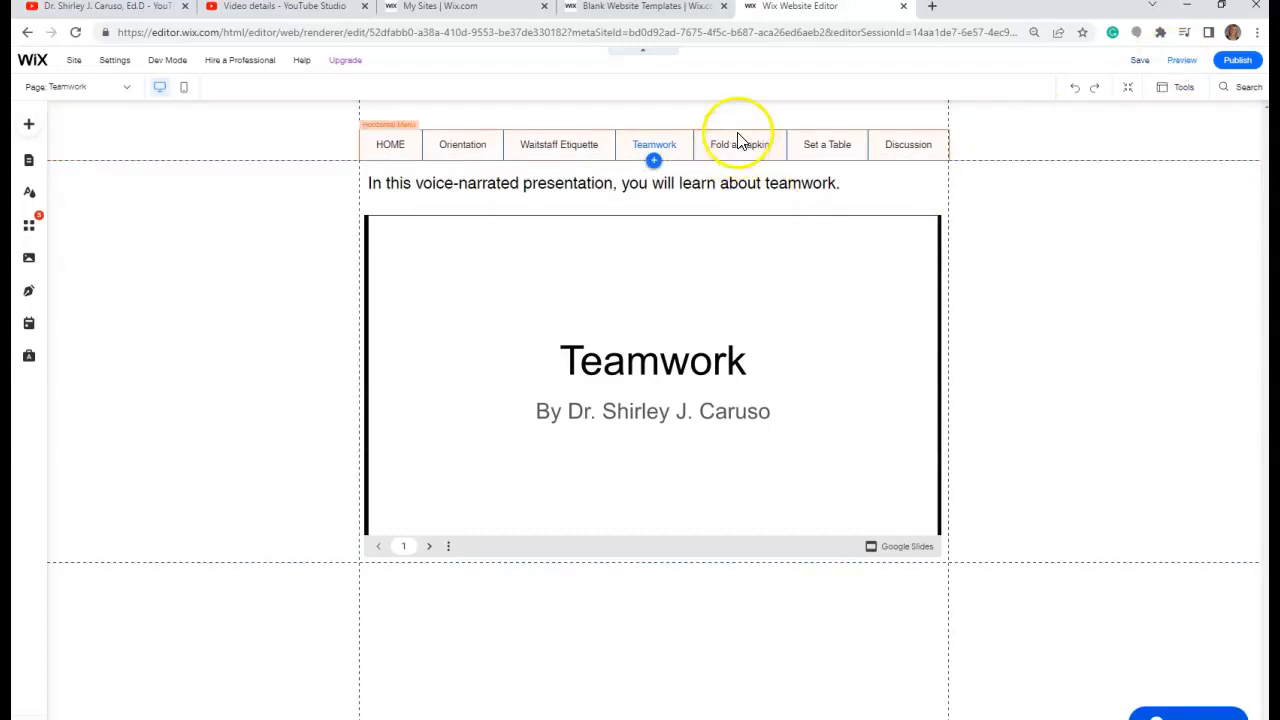
Switch to the Fold a Napkin page and add a Heading 5 text element to it
{"action": "left_click", "coordinate": [127, 88]}
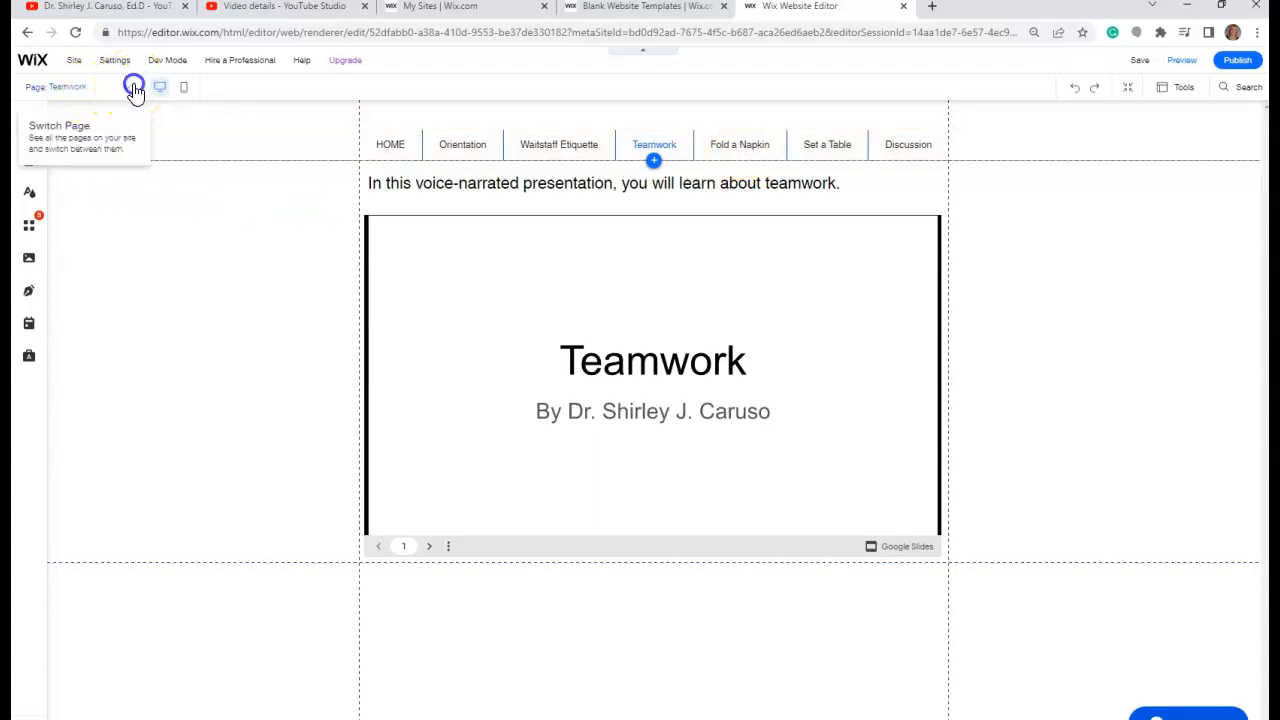
{"action": "left_click", "coordinate": [71, 187]}
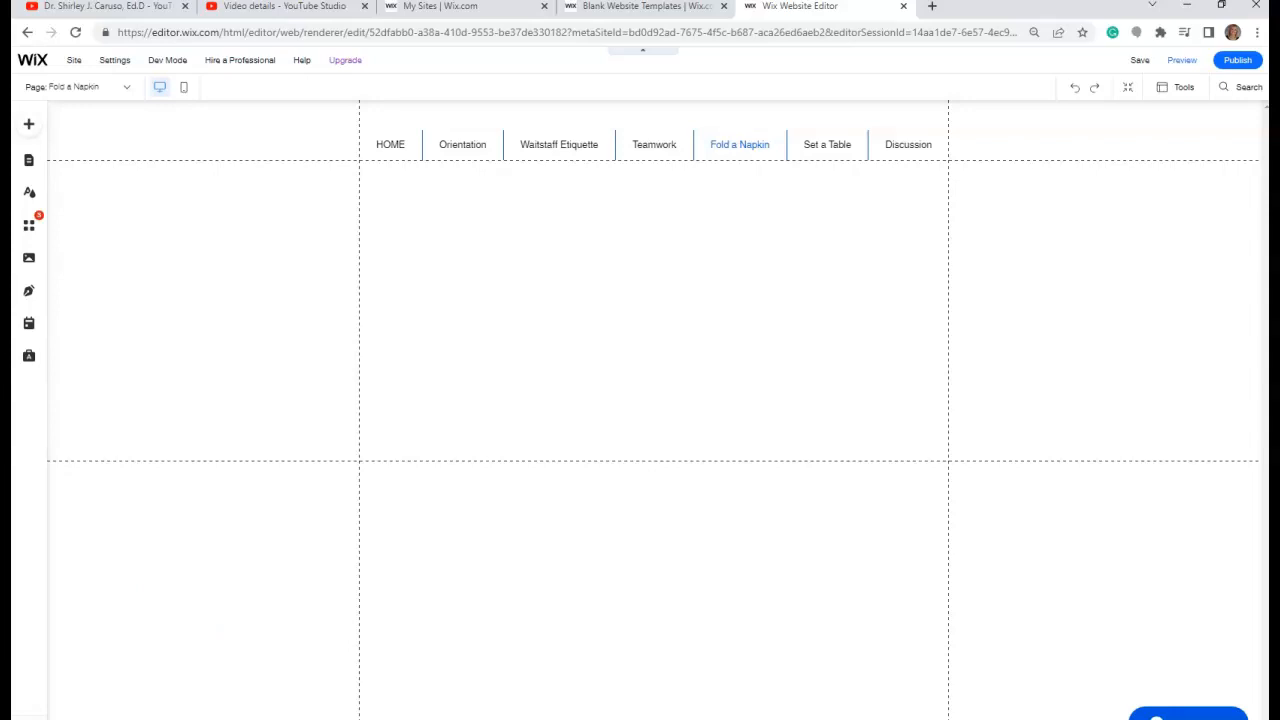
{"action": "left_click", "coordinate": [29, 124]}
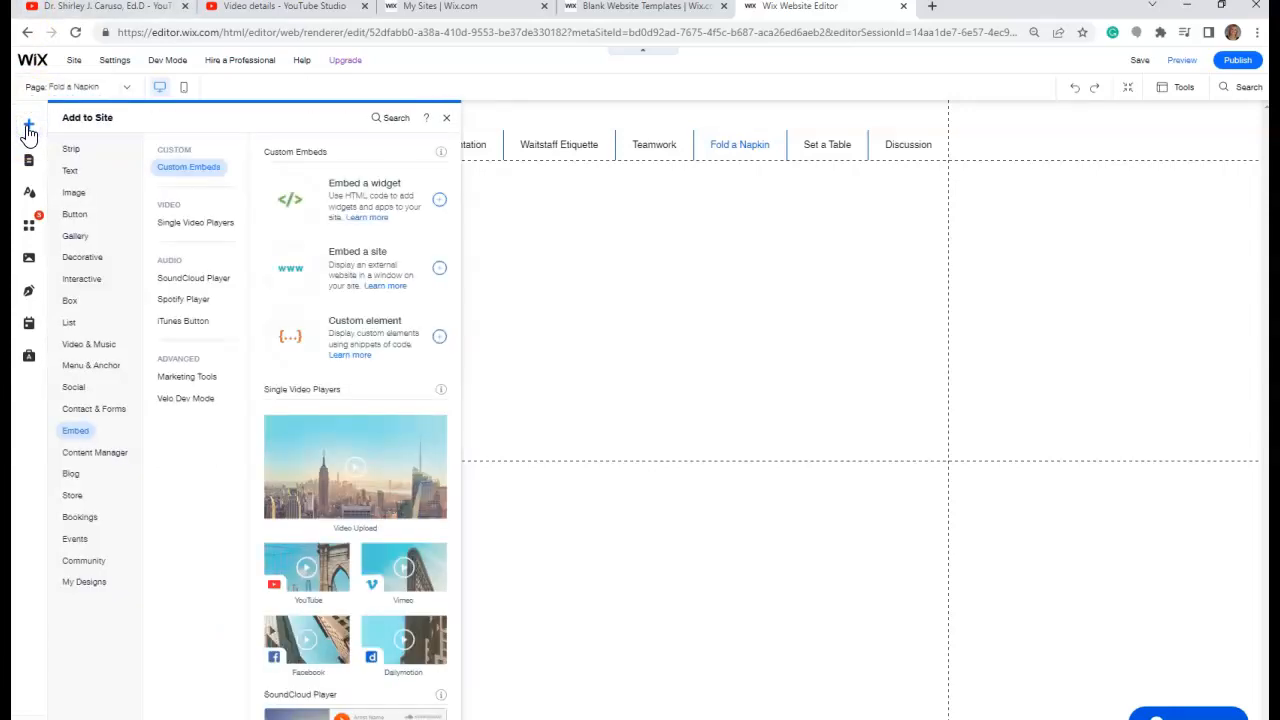
{"action": "left_click", "coordinate": [70, 170]}
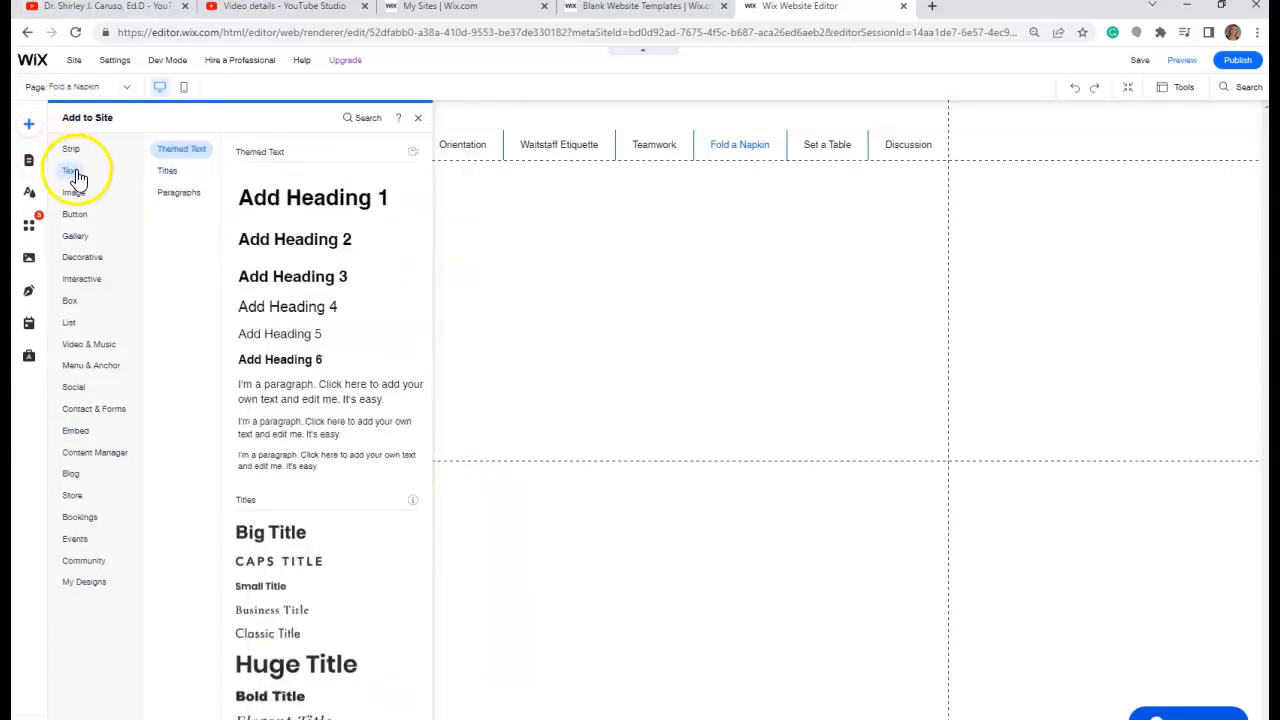
{"action": "left_click", "coordinate": [323, 334]}
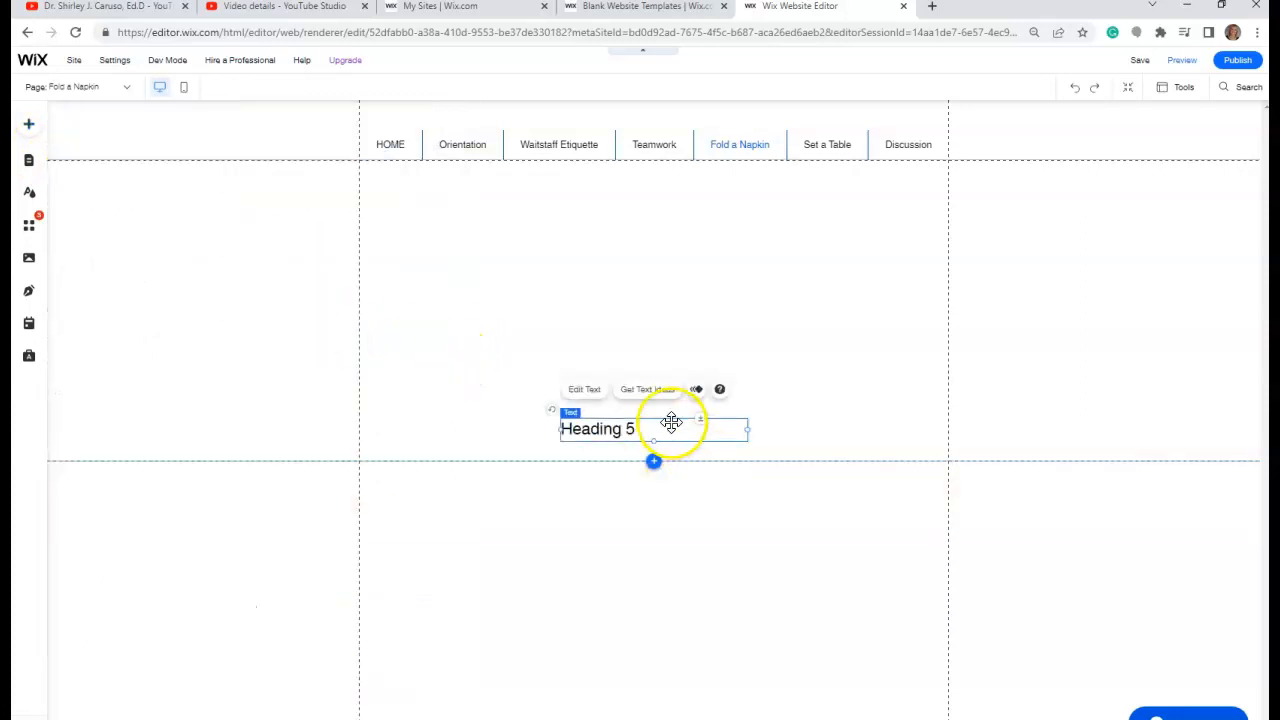
Place the text box below the menu at full column width and enter the intro about learning to fold a rosebud napkin, a signature of Rosie's Restaurant
{"action": "left_click_drag", "start_coordinate": [671, 422], "coordinate": [471, 171]}
{"action": "left_click_drag", "start_coordinate": [548, 182], "coordinate": [947, 189]}
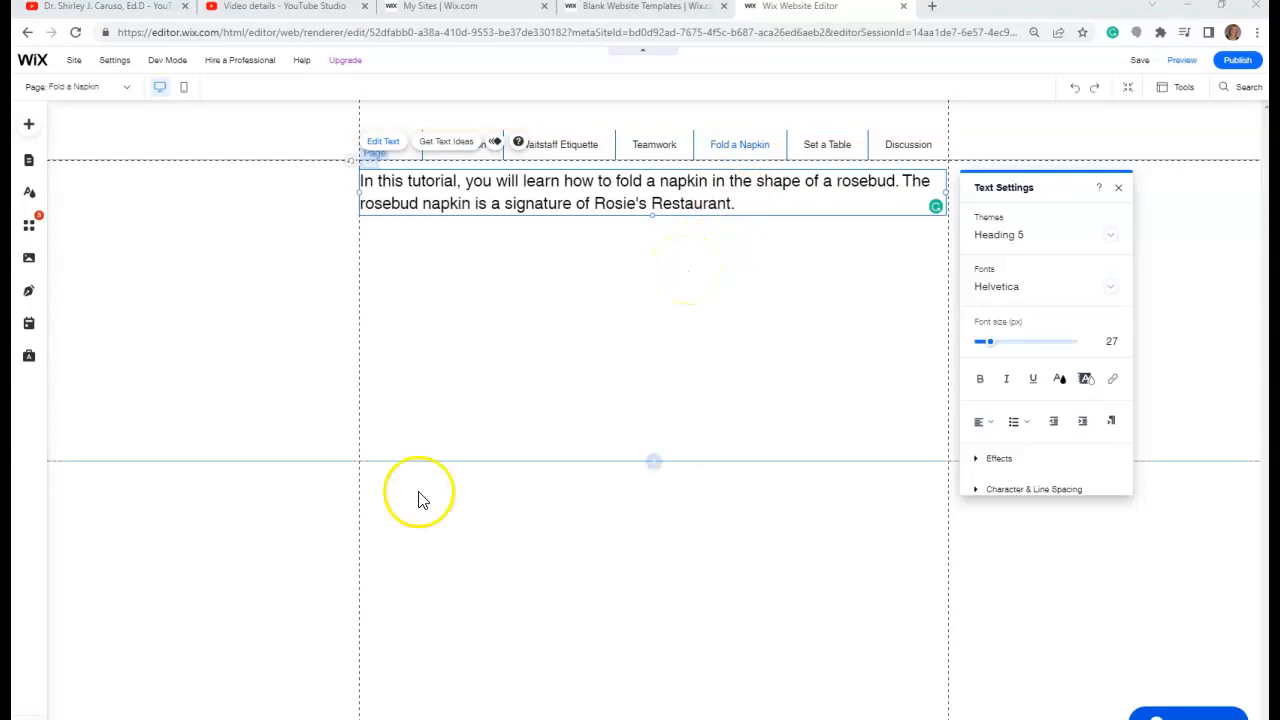
{"action": "left_click", "coordinate": [355, 513]}
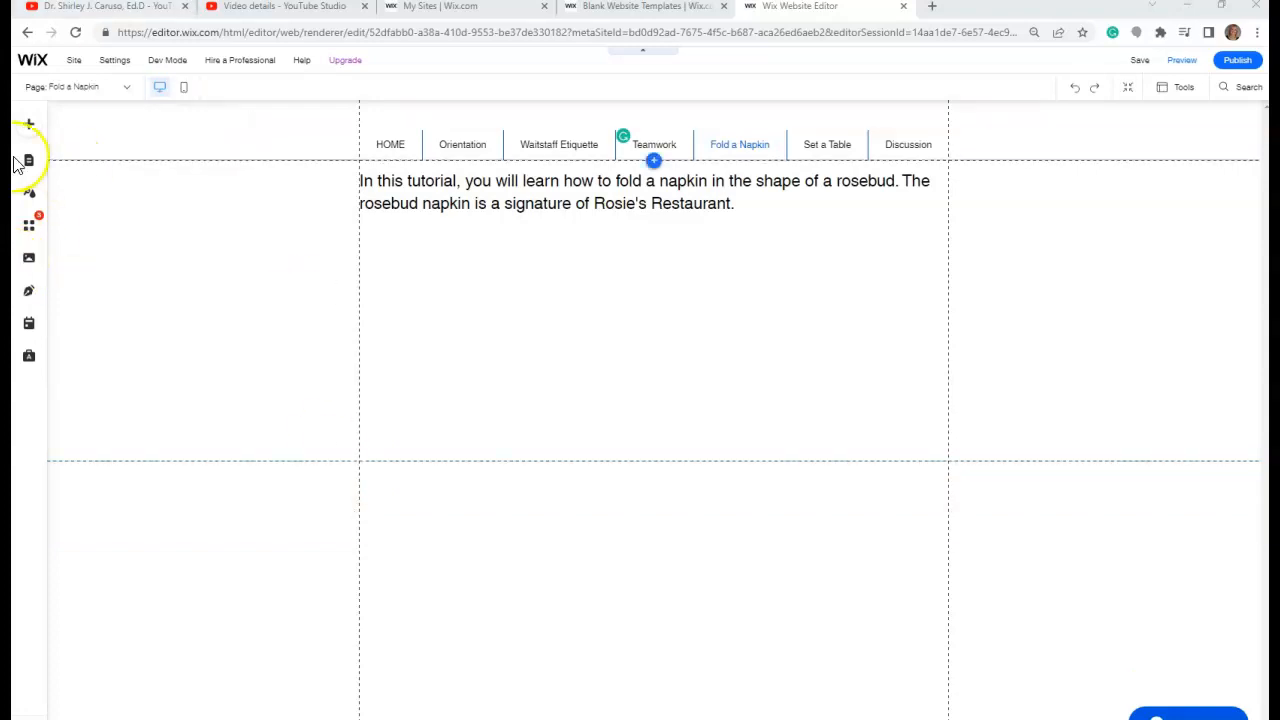
Add a single Video Upload player to the Fold a Napkin page and open its video settings
{"action": "left_click", "coordinate": [28, 124]}
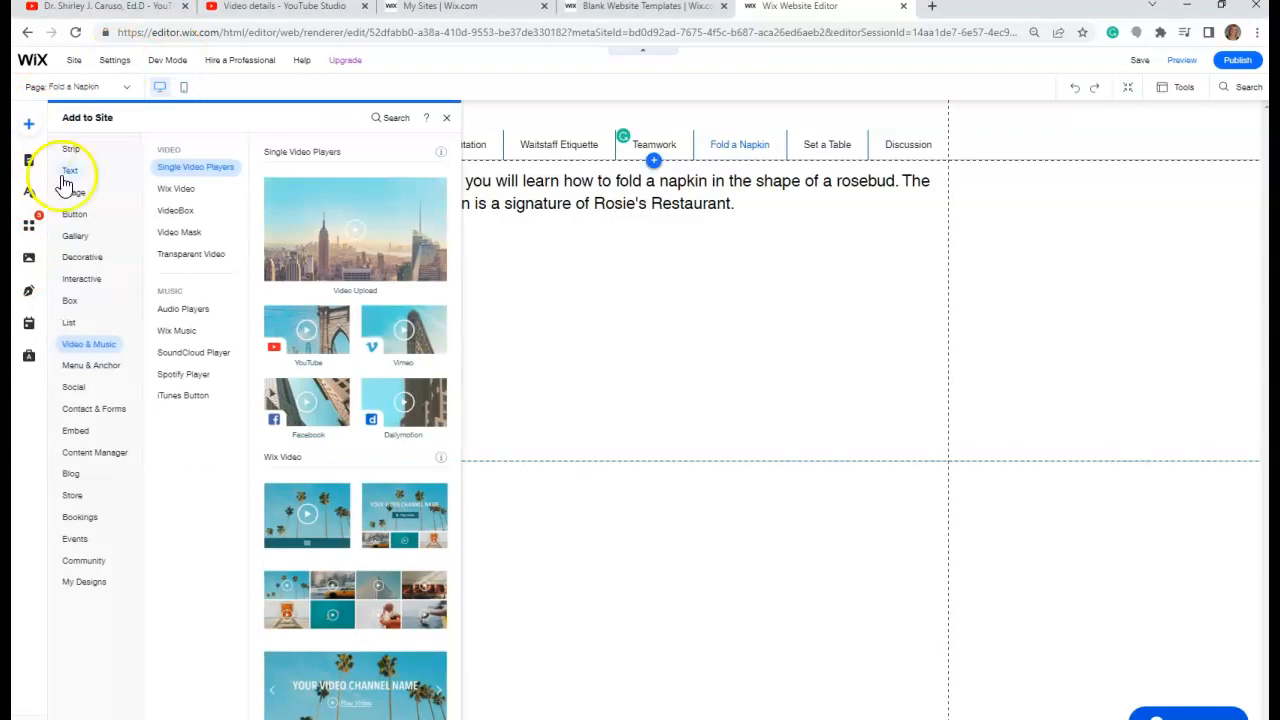
{"action": "left_click", "coordinate": [84, 346]}
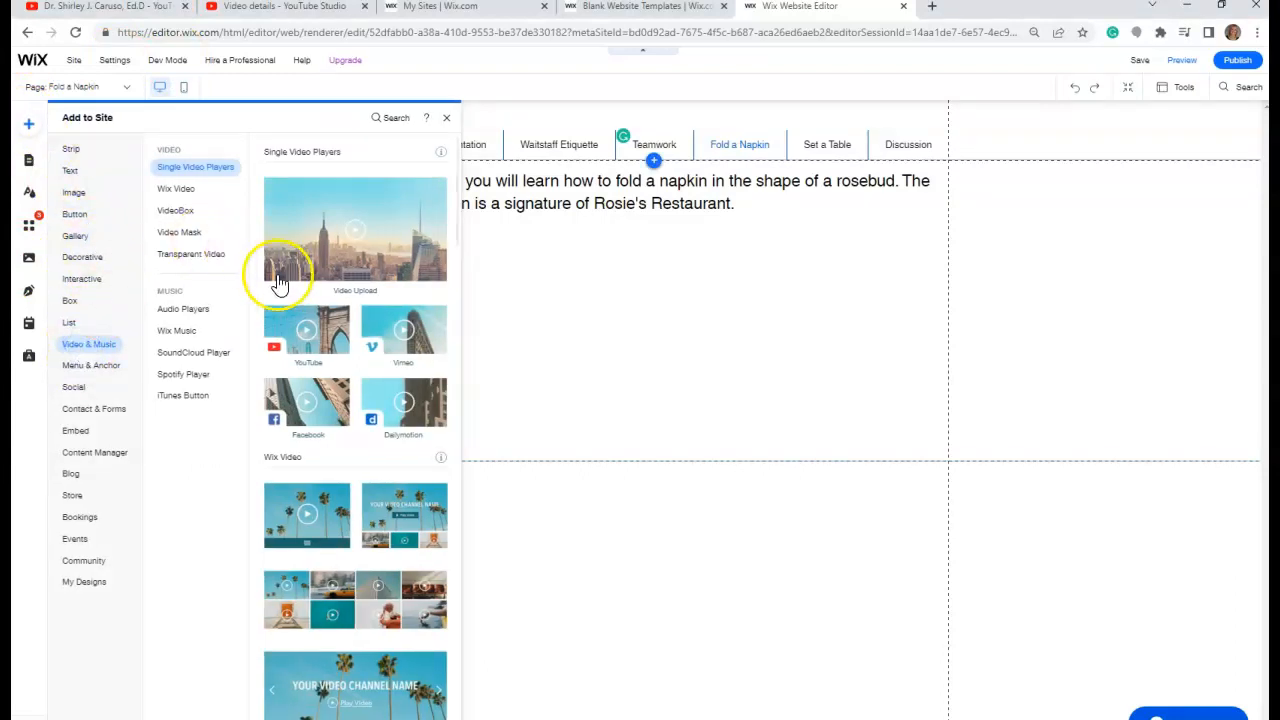
{"action": "left_click", "coordinate": [379, 236]}
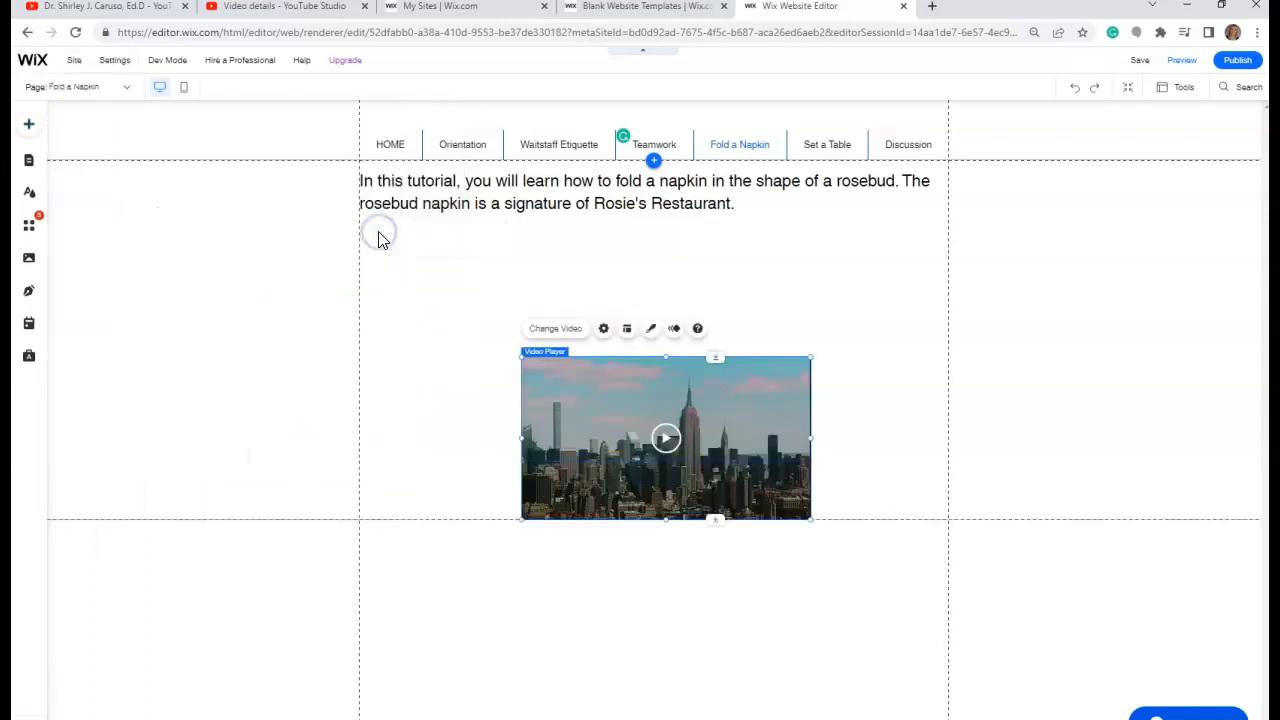
{"action": "left_click", "coordinate": [558, 334]}
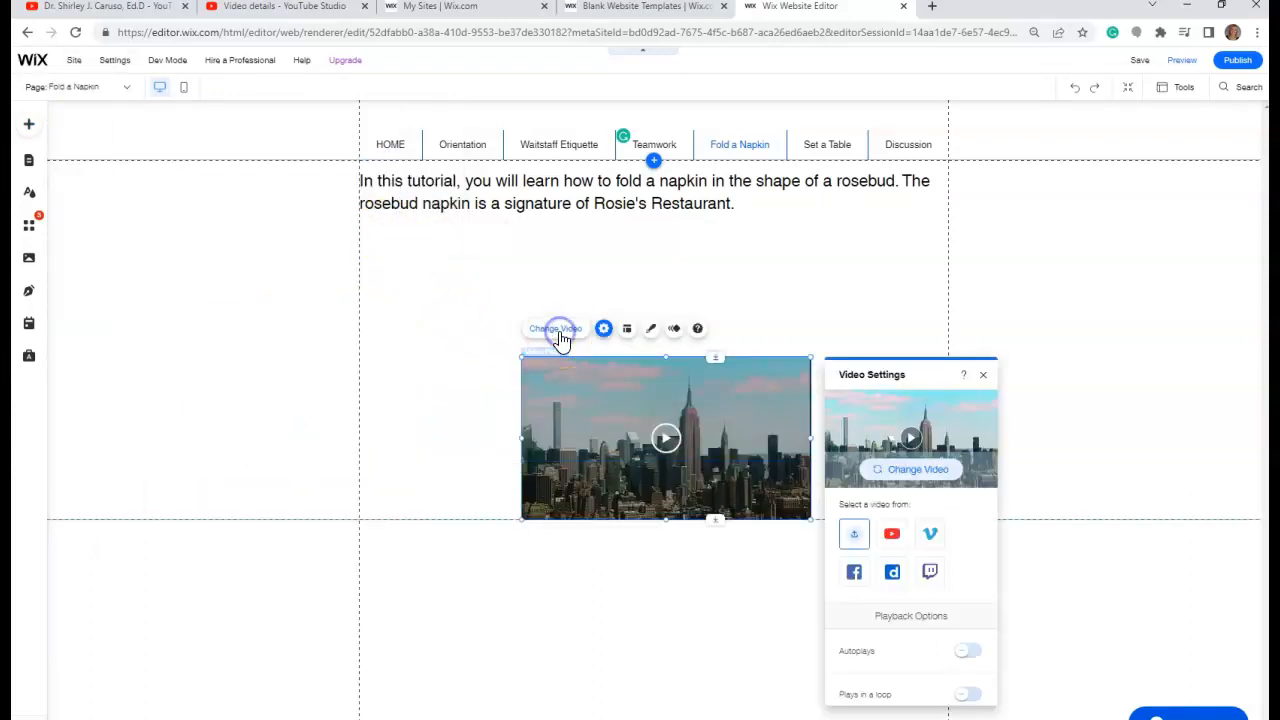
Upload How to Fold a Napkin.mp4 from the computer and set it as the napkin player's video
{"action": "left_click", "coordinate": [928, 472]}
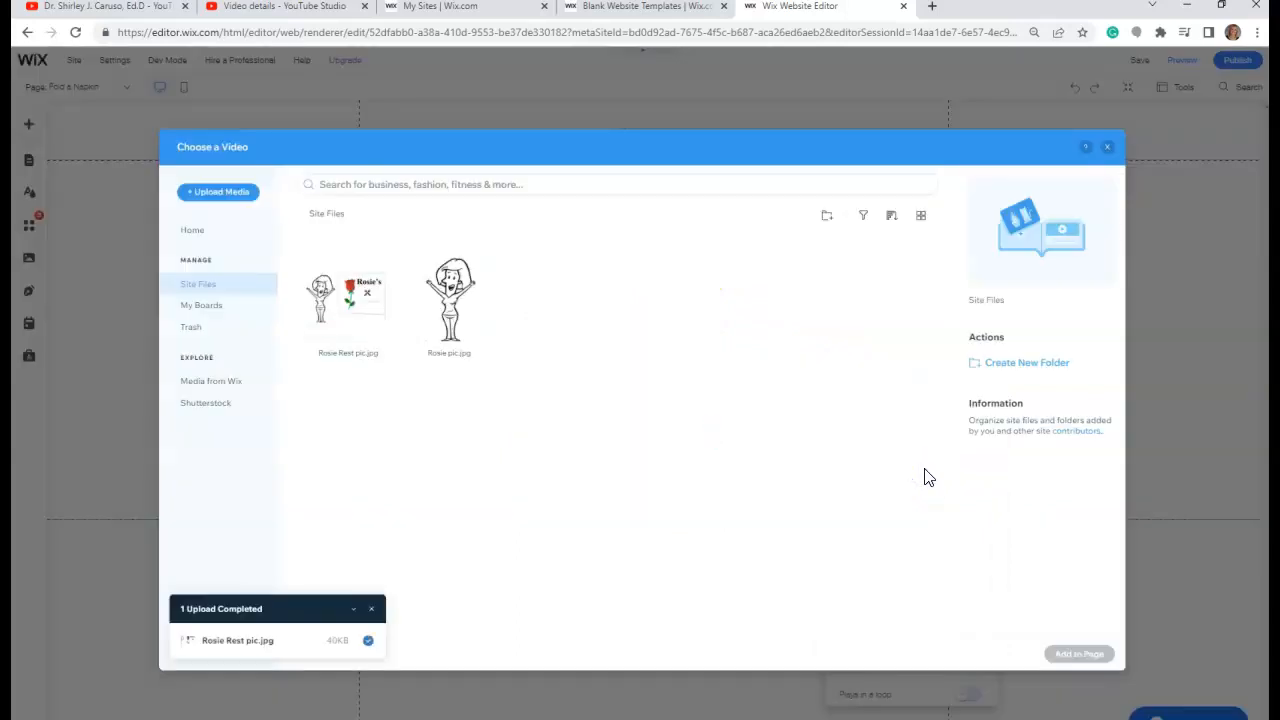
{"action": "left_click", "coordinate": [221, 191]}
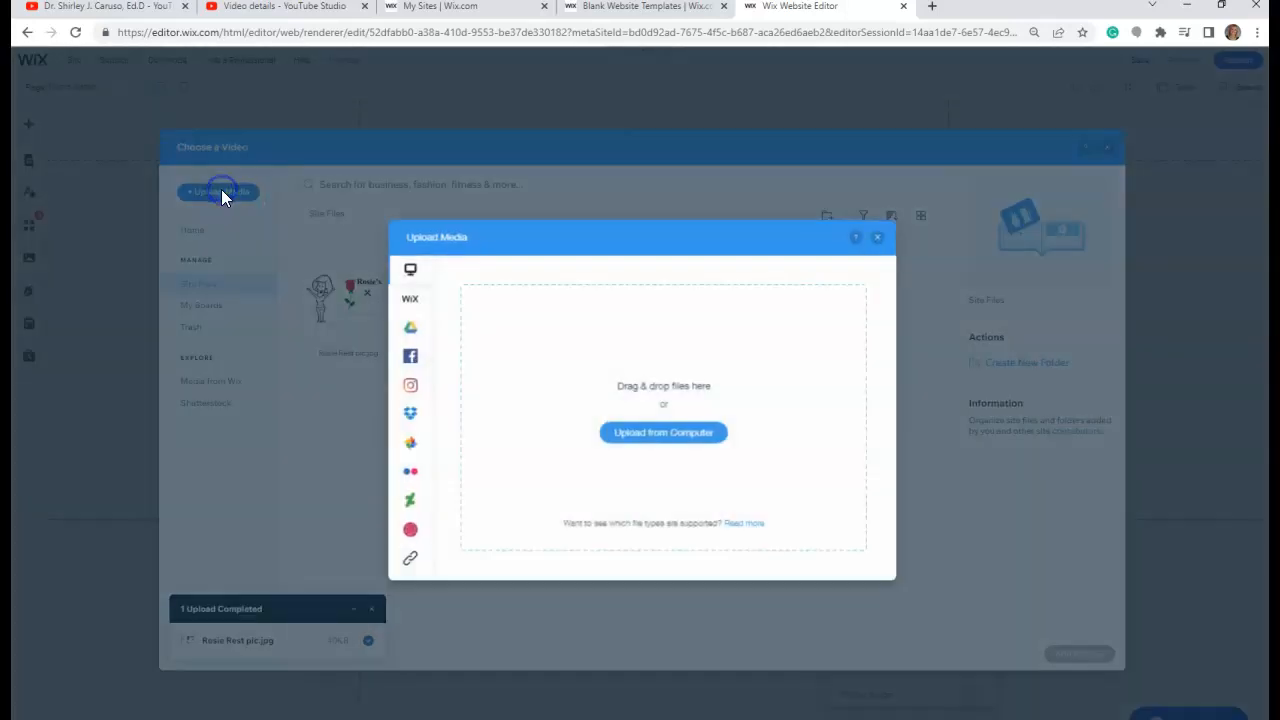
{"action": "left_click", "coordinate": [646, 430]}
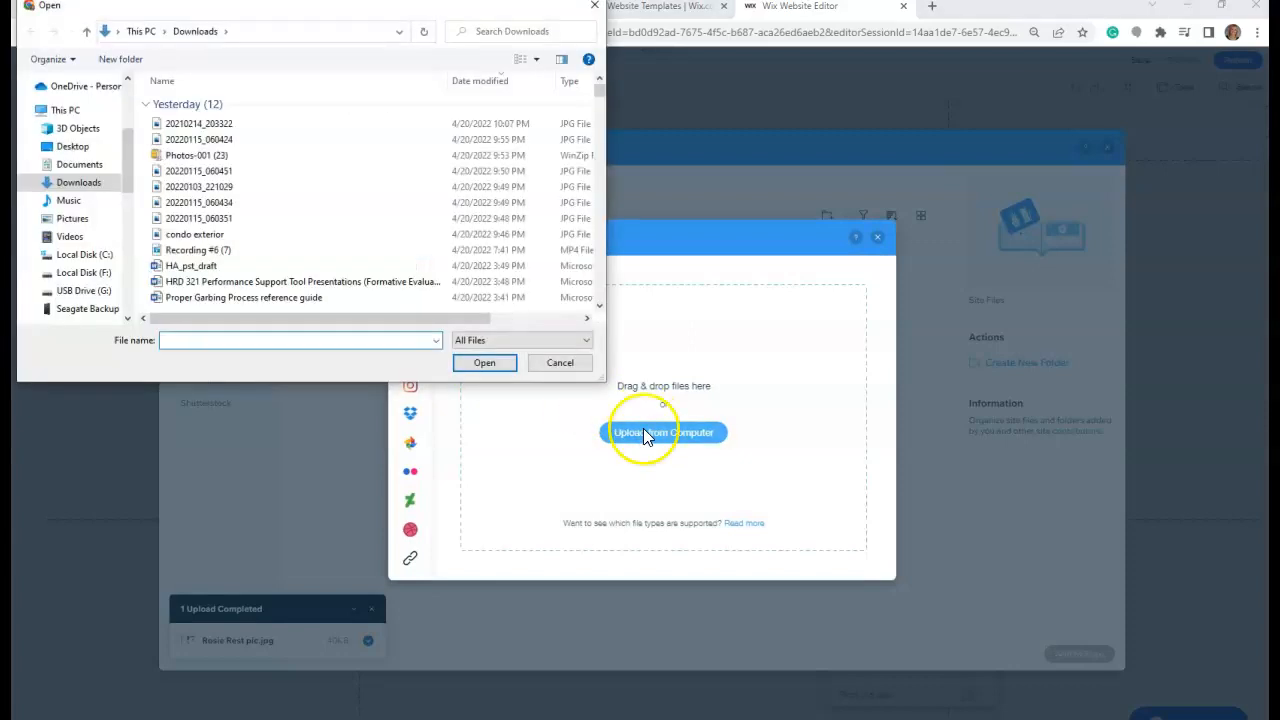
{"action": "double_click", "coordinate": [171, 131]}
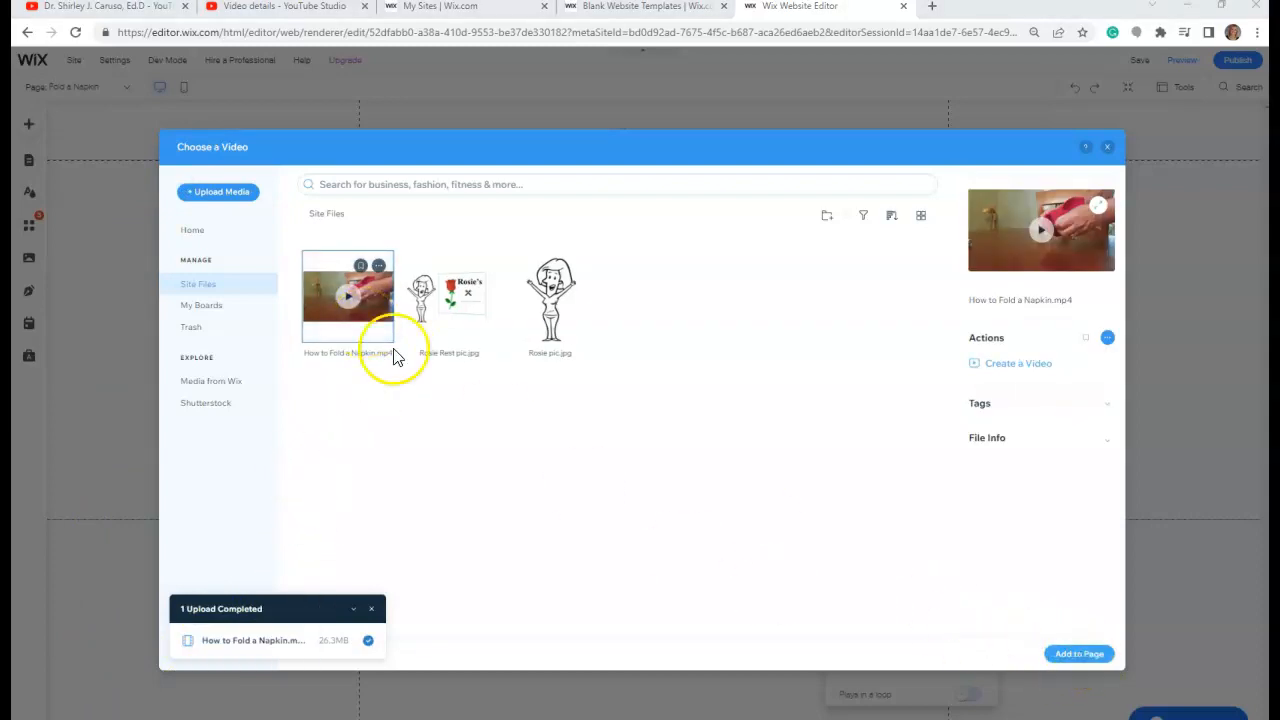
{"action": "left_click", "coordinate": [1079, 653]}
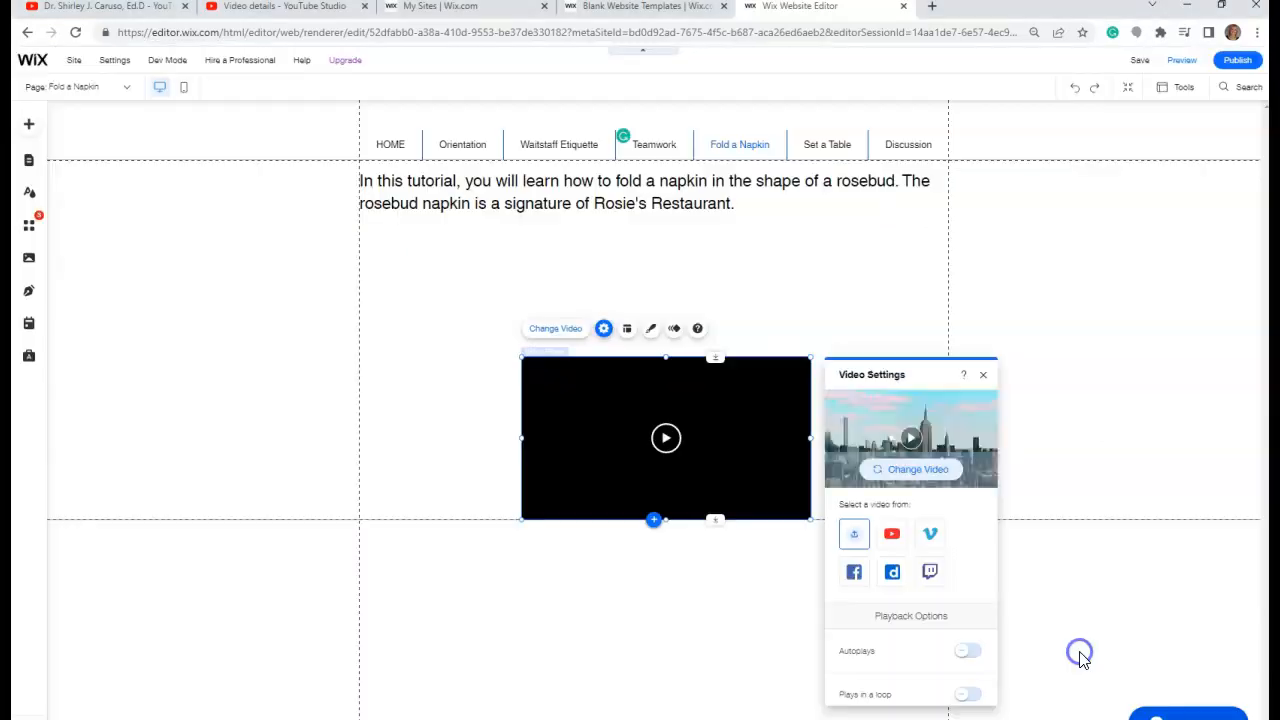
Enlarge the napkin video player to start just below the intro text and nearly fill the page column's width
{"action": "left_click_drag", "start_coordinate": [521, 357], "coordinate": [398, 233]}
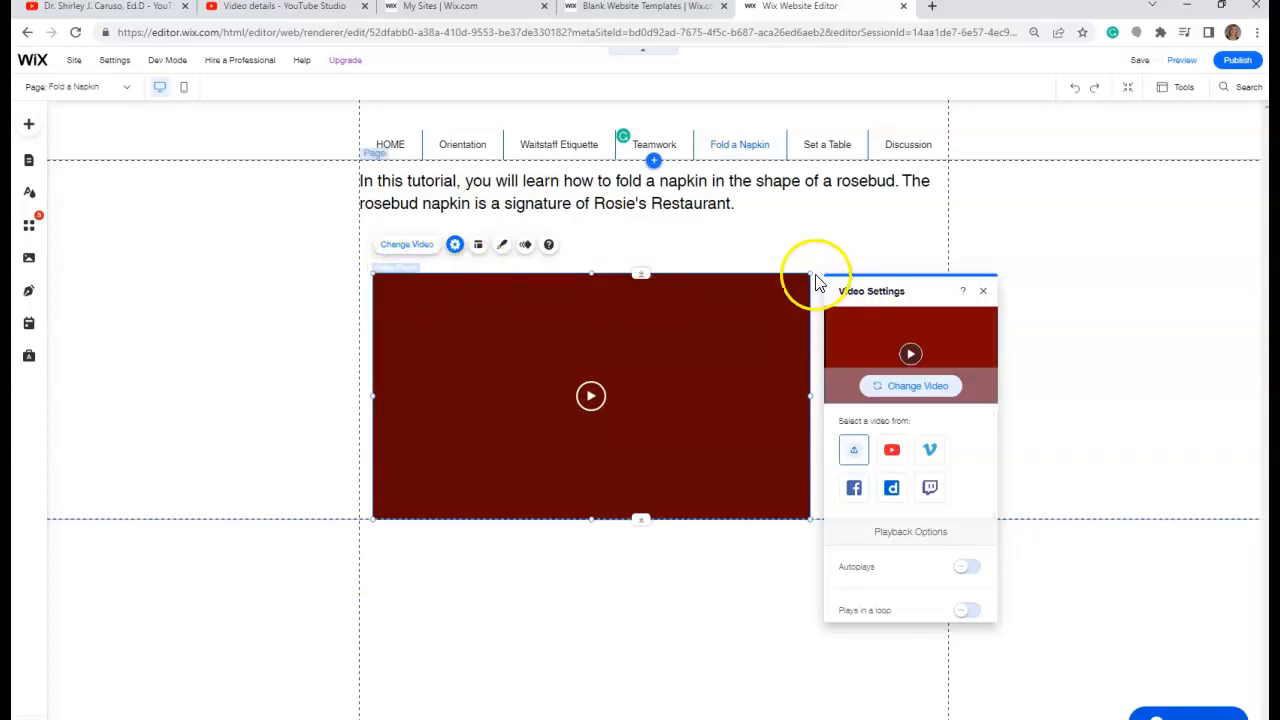
{"action": "left_click_drag", "start_coordinate": [809, 272], "coordinate": [890, 239]}
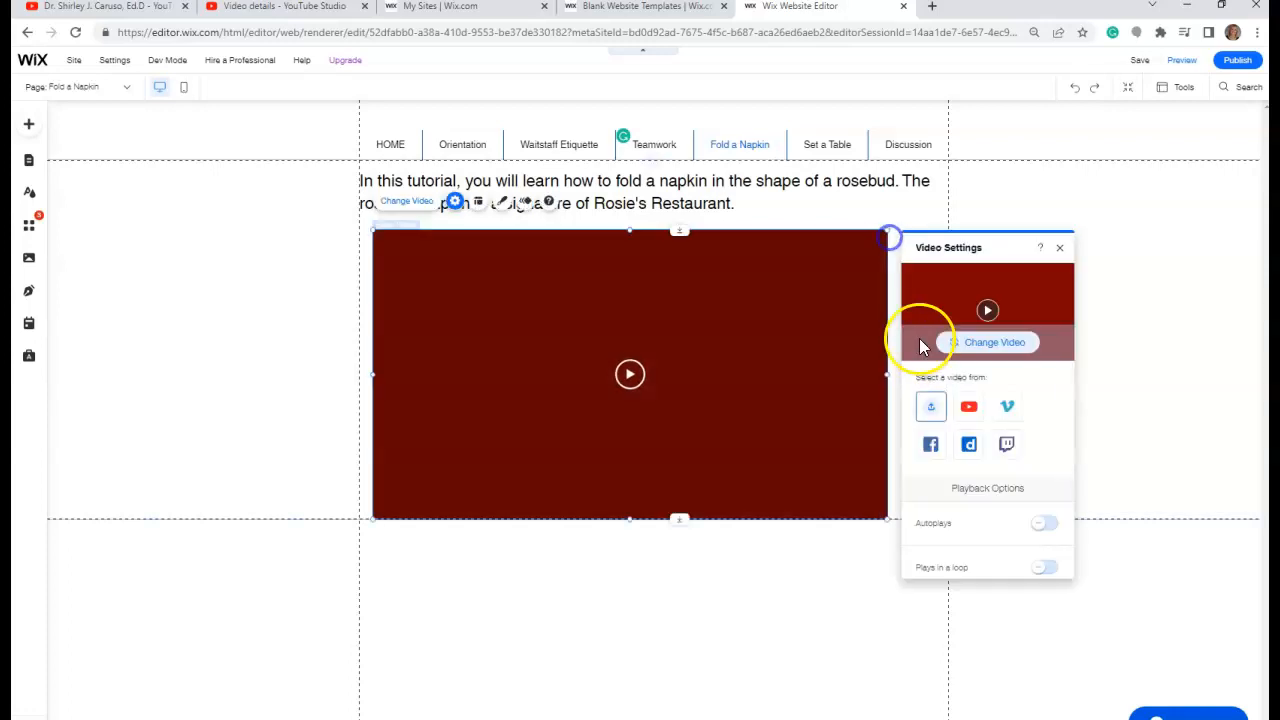
{"action": "left_click_drag", "start_coordinate": [886, 374], "coordinate": [946, 376]}
{"action": "left_click_drag", "start_coordinate": [705, 519], "coordinate": [708, 560]}
{"action": "left_click", "coordinate": [1170, 441]}
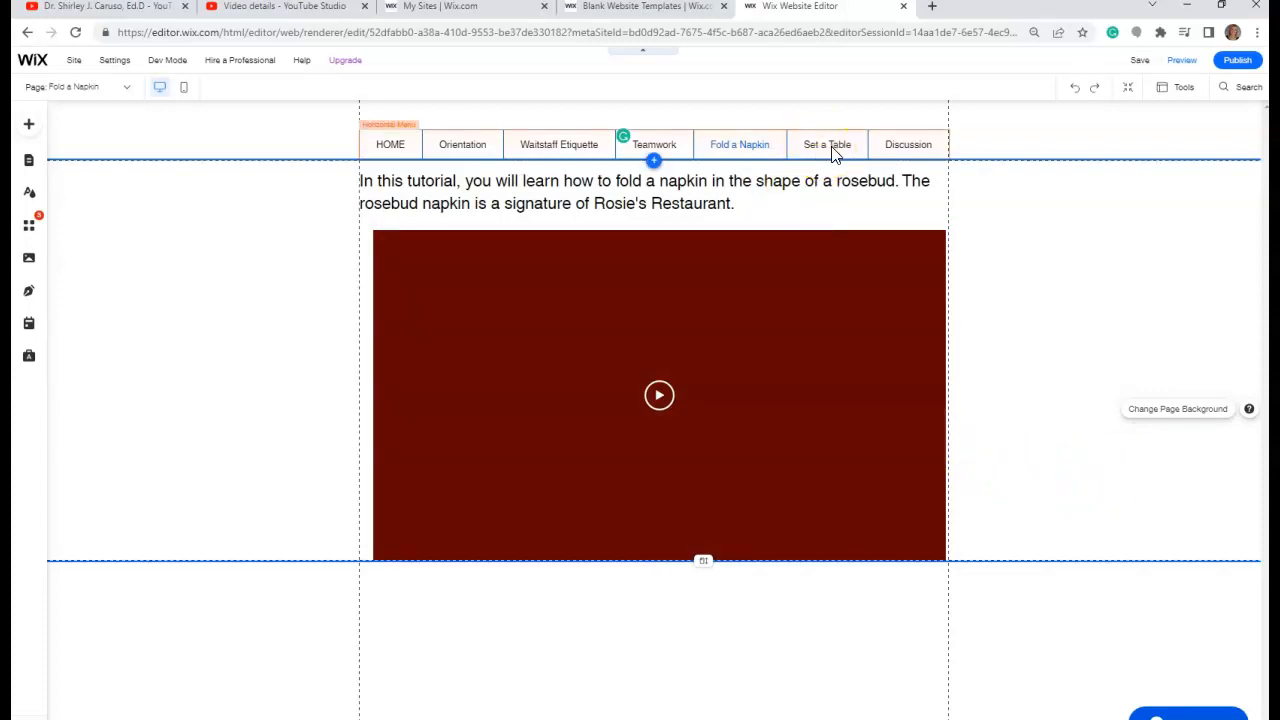
On the Set a Table page, add Heading 5 text below the menu reading "In this voice-narrated presentation, you will learn how to properly set a table."
{"action": "left_click", "coordinate": [831, 155]}
{"action": "left_click", "coordinate": [827, 158]}
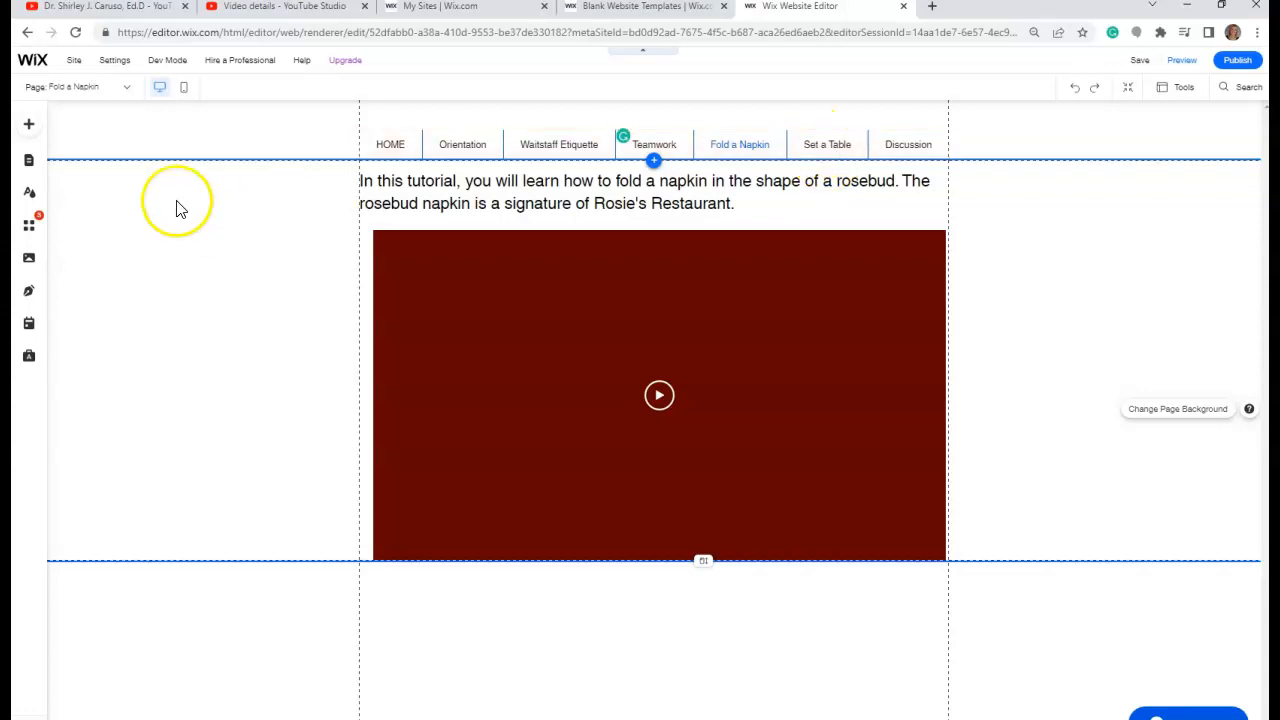
{"action": "left_click", "coordinate": [131, 91]}
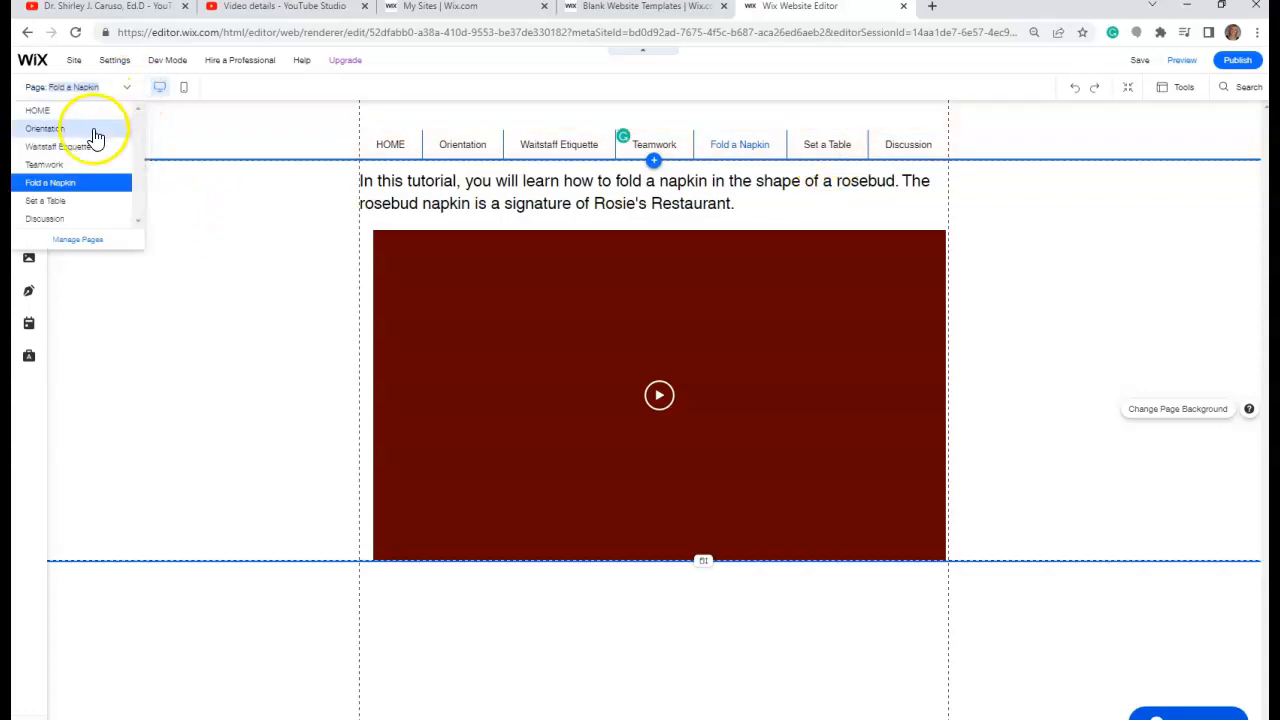
{"action": "left_click", "coordinate": [66, 206]}
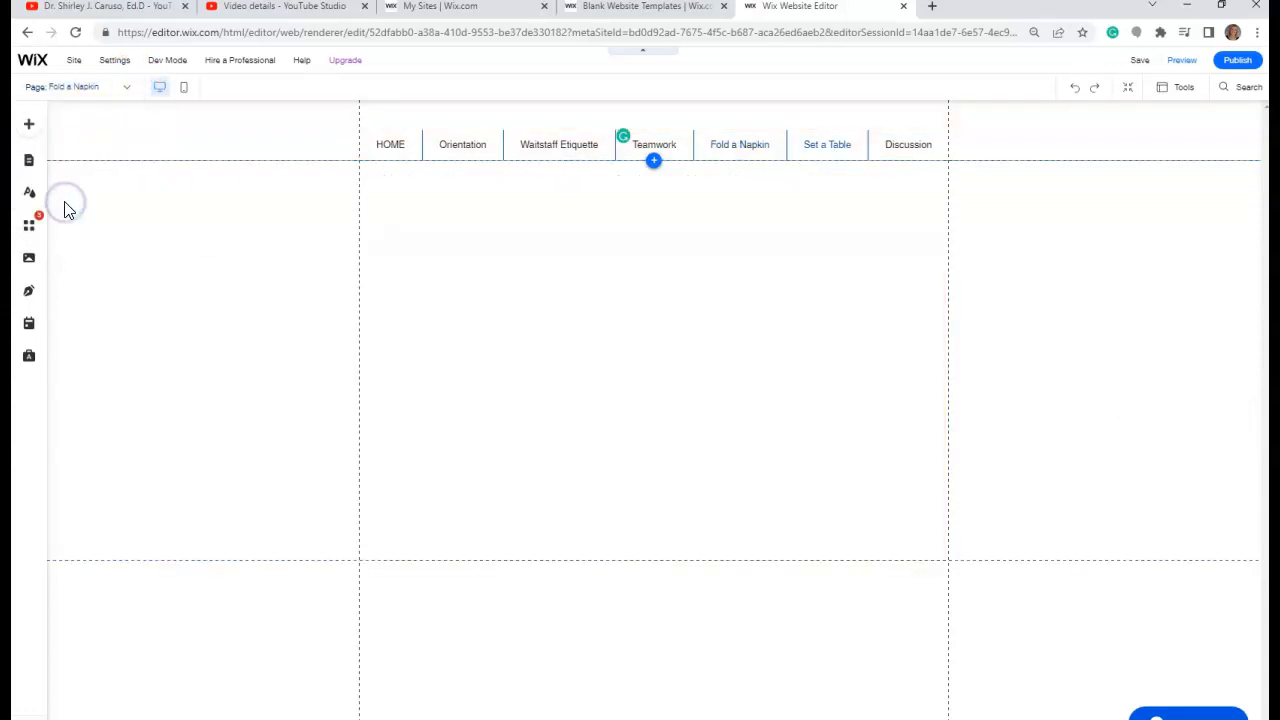
{"action": "left_click", "coordinate": [29, 125]}
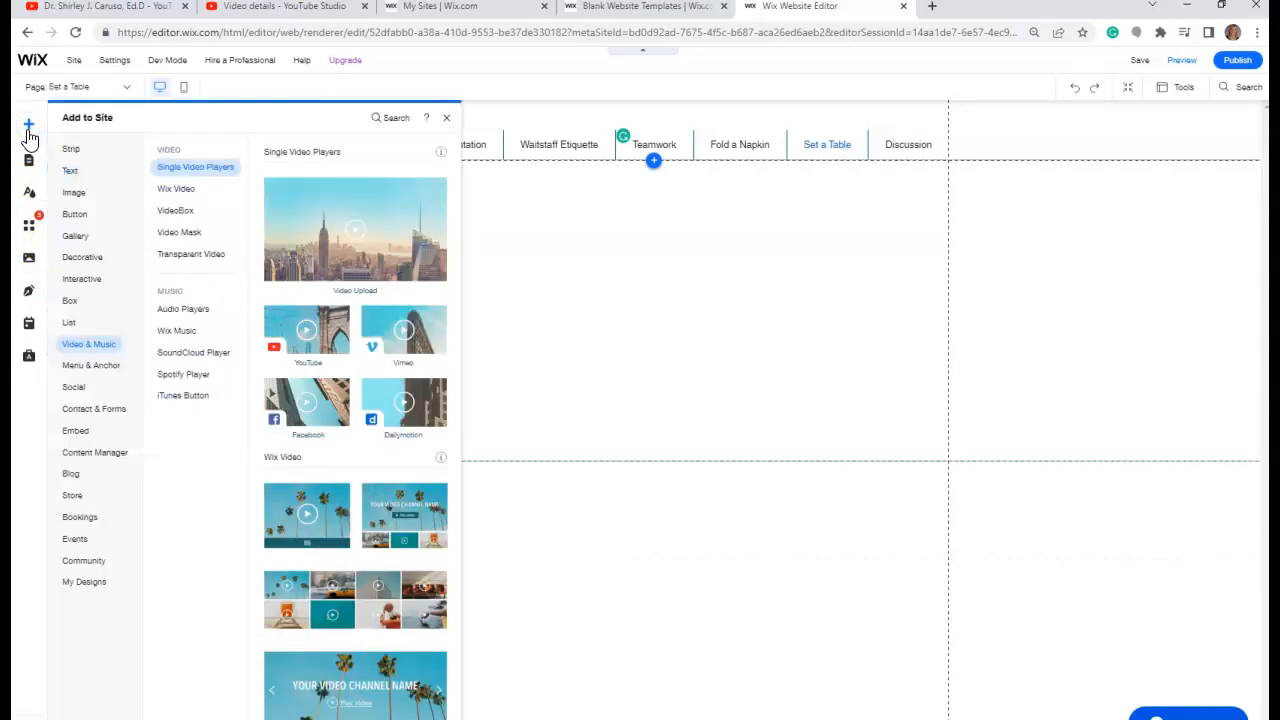
{"action": "left_click", "coordinate": [72, 172]}
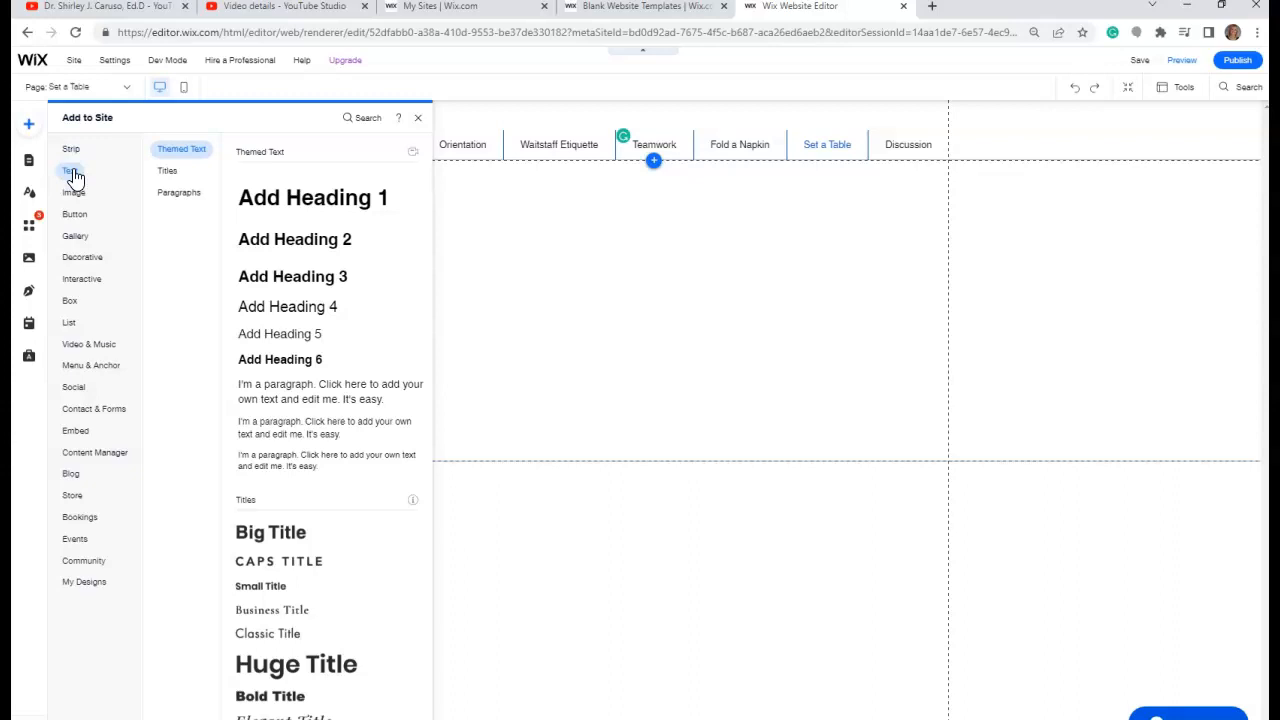
{"action": "left_click", "coordinate": [309, 331]}
{"action": "left_click_drag", "start_coordinate": [646, 420], "coordinate": [452, 168]}
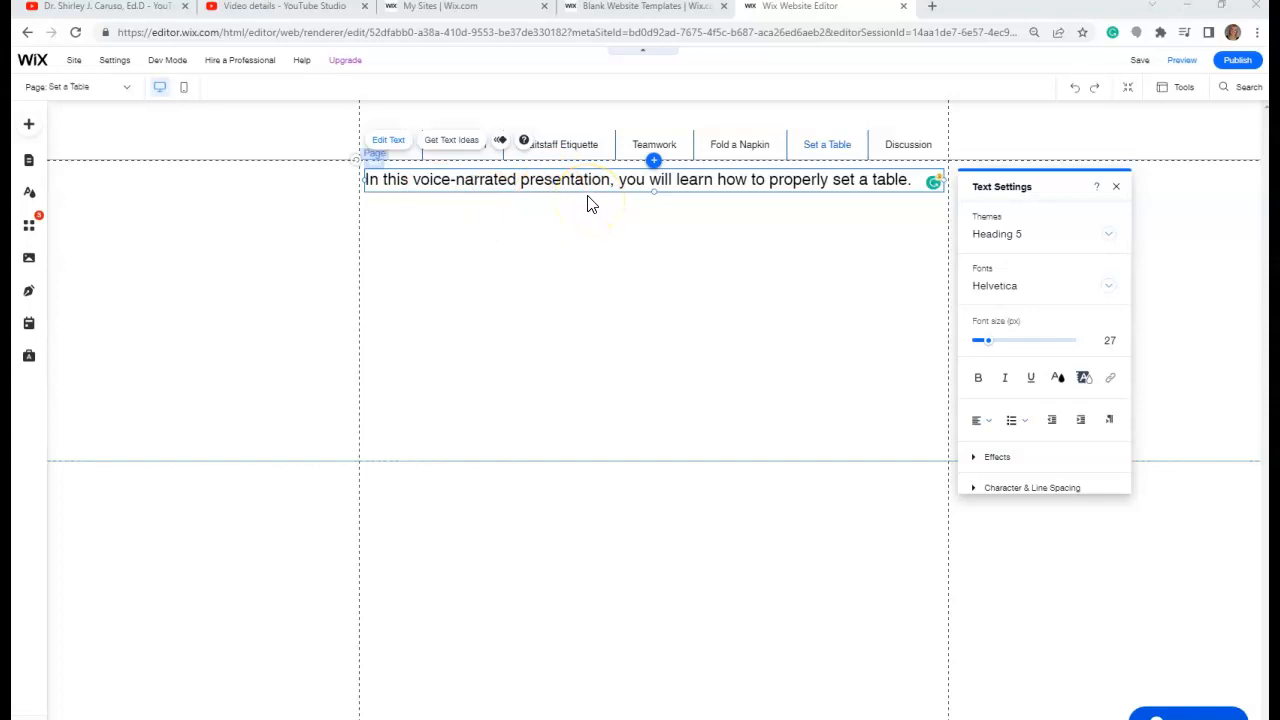
Add a single Video Upload player to the Set a Table page and open its video settings
{"action": "left_click", "coordinate": [29, 126]}
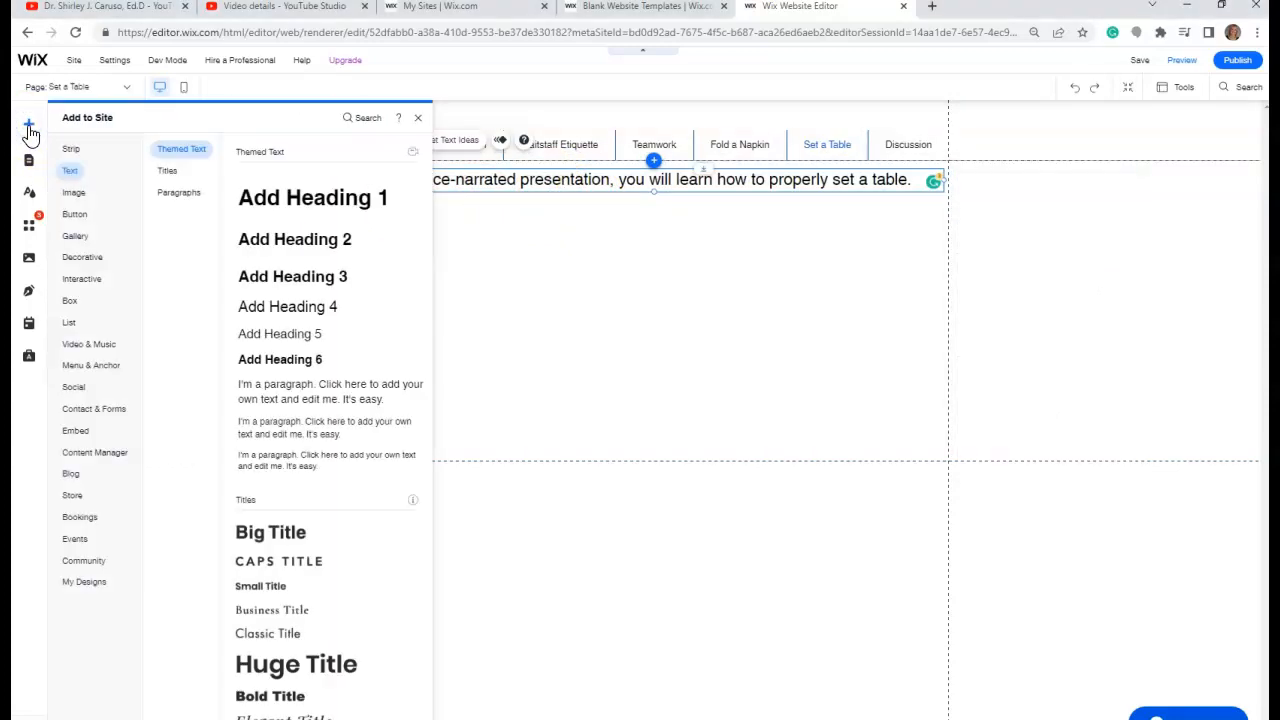
{"action": "mouse_move", "coordinate": [82, 352]}
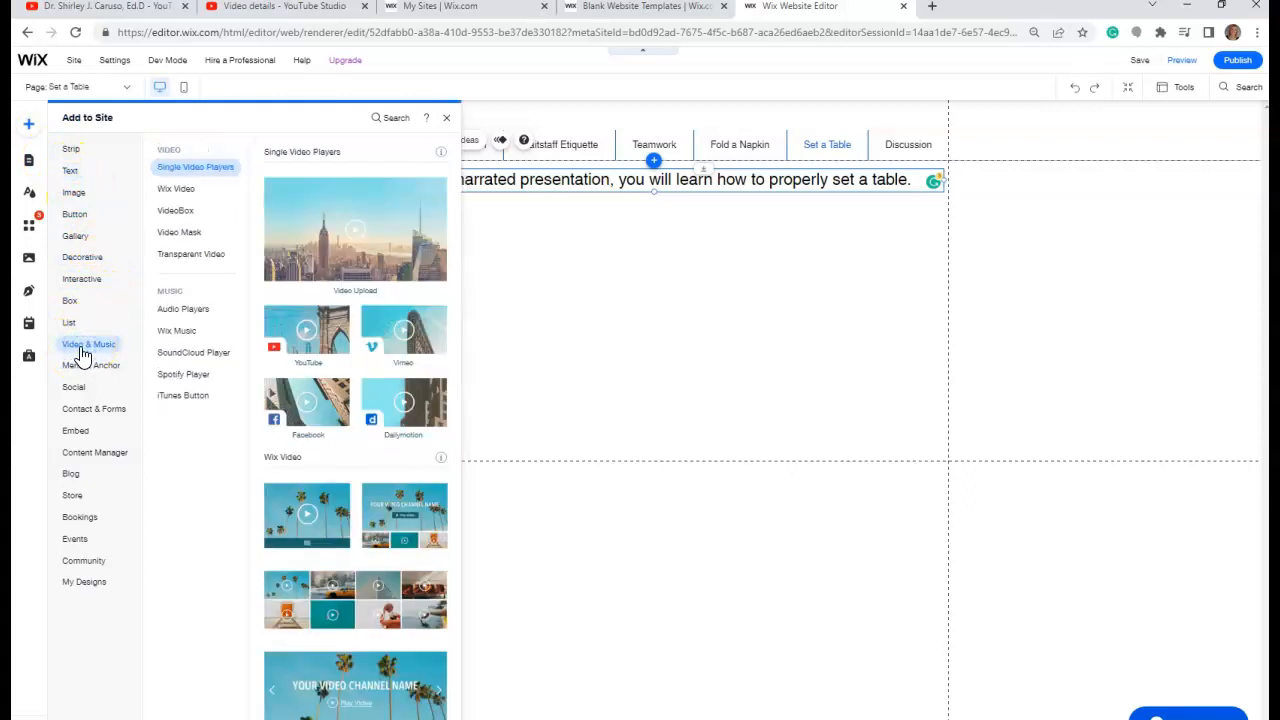
{"action": "left_click", "coordinate": [369, 215]}
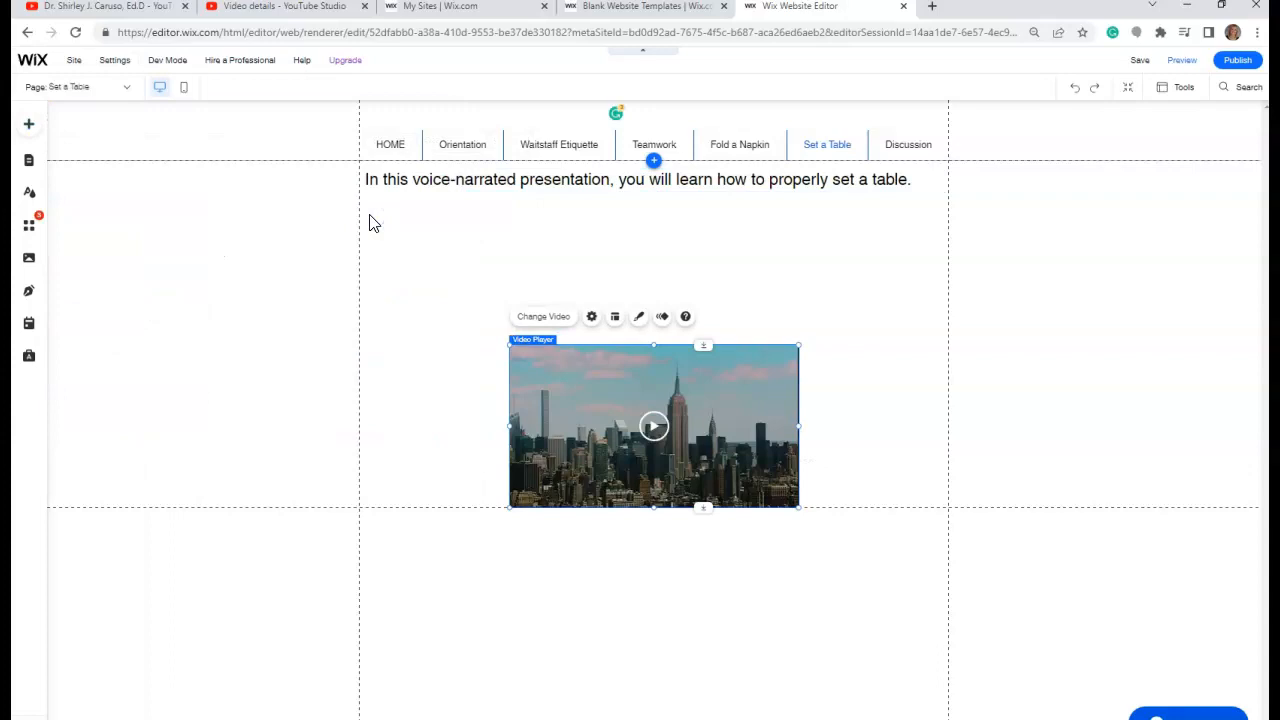
{"action": "left_click", "coordinate": [533, 318]}
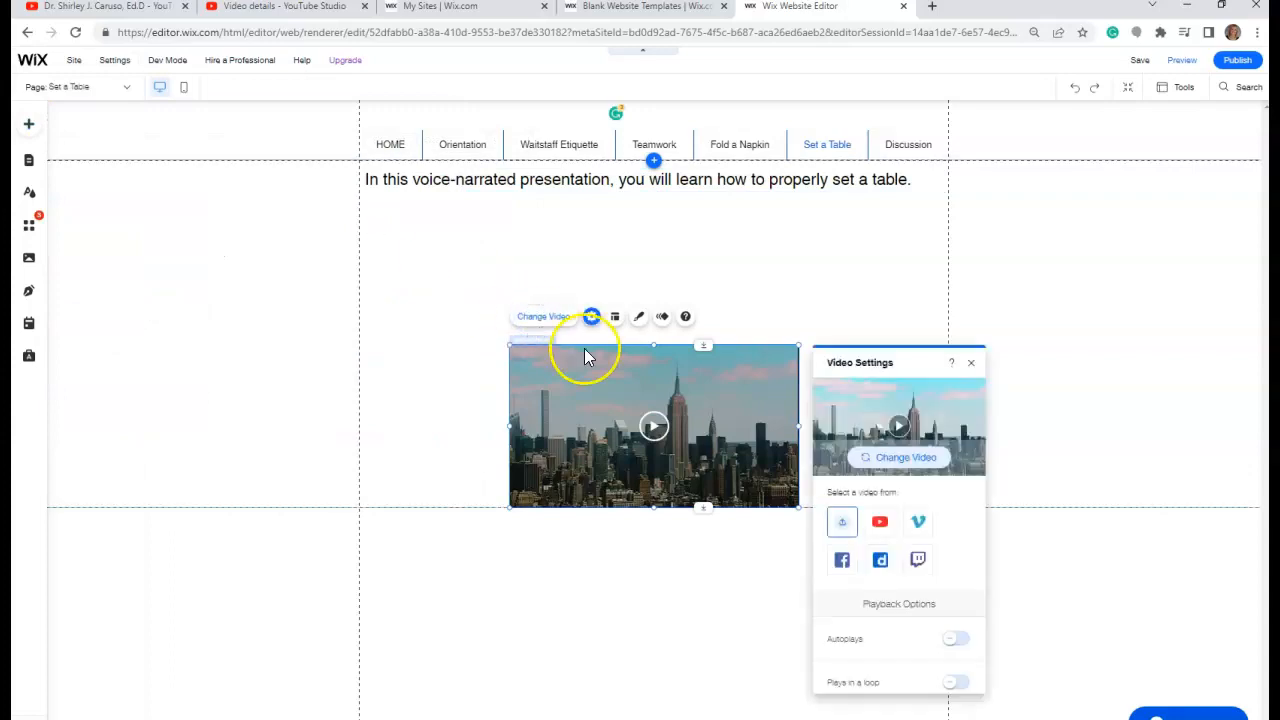
Upload Set a Table.mp4 from the Rosie's folder and set it as the table-setting player's video
{"action": "left_click", "coordinate": [899, 460]}
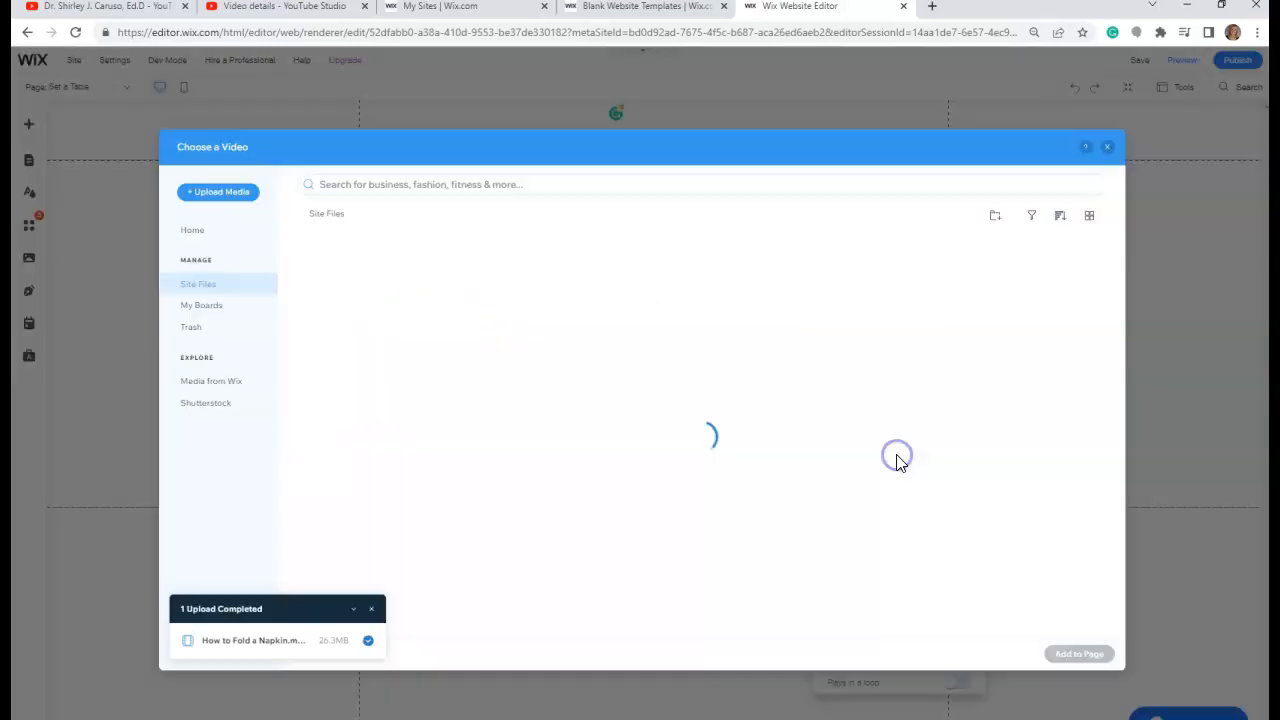
{"action": "left_click", "coordinate": [238, 194]}
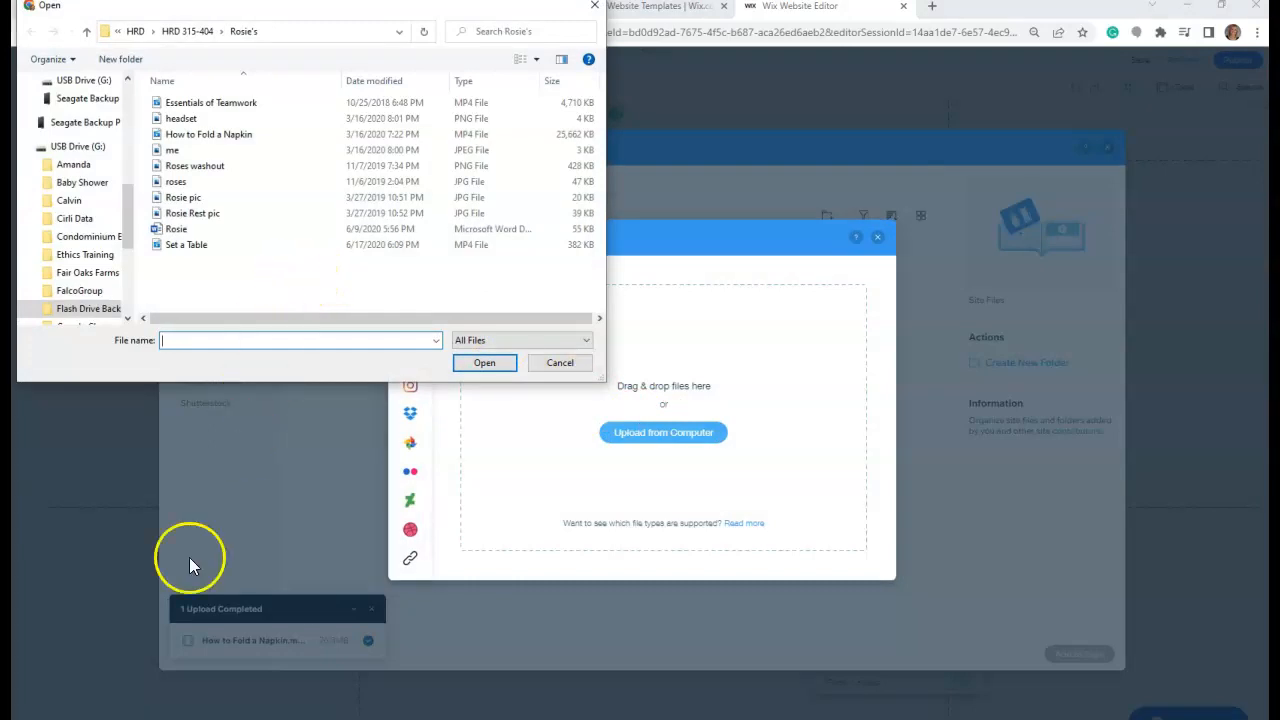
{"action": "left_click", "coordinate": [200, 246]}
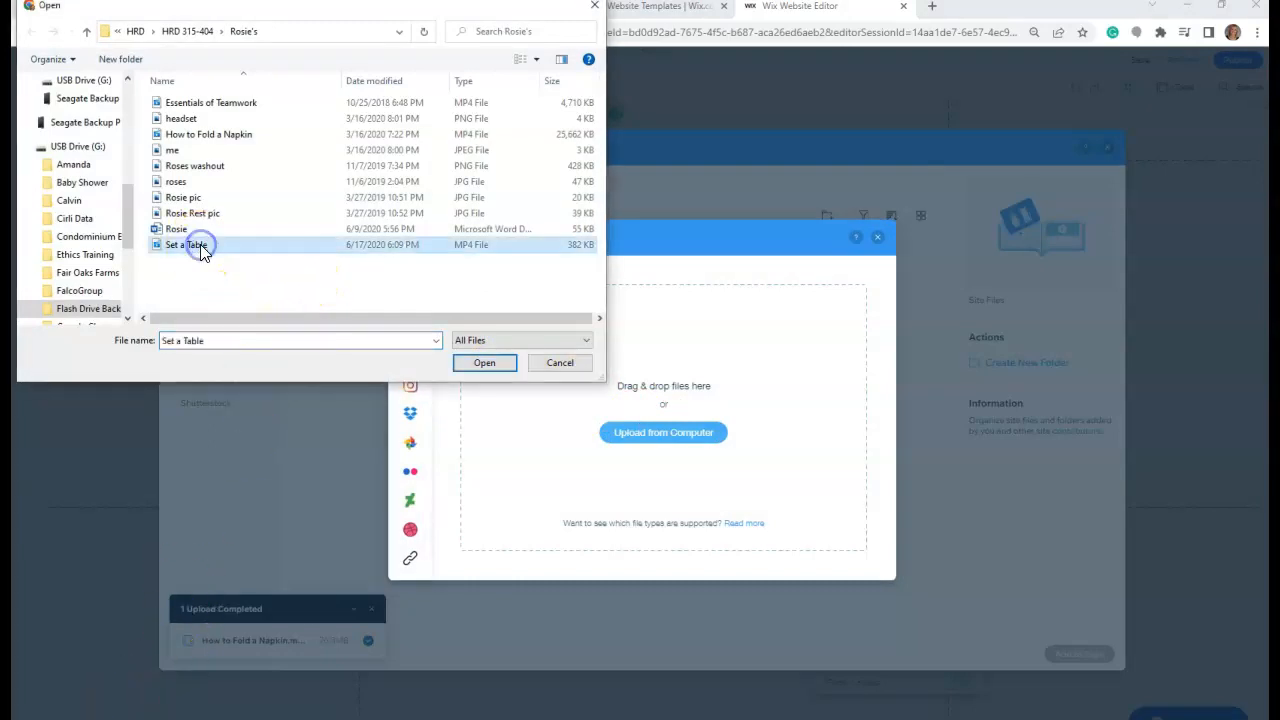
{"action": "left_click", "coordinate": [487, 363]}
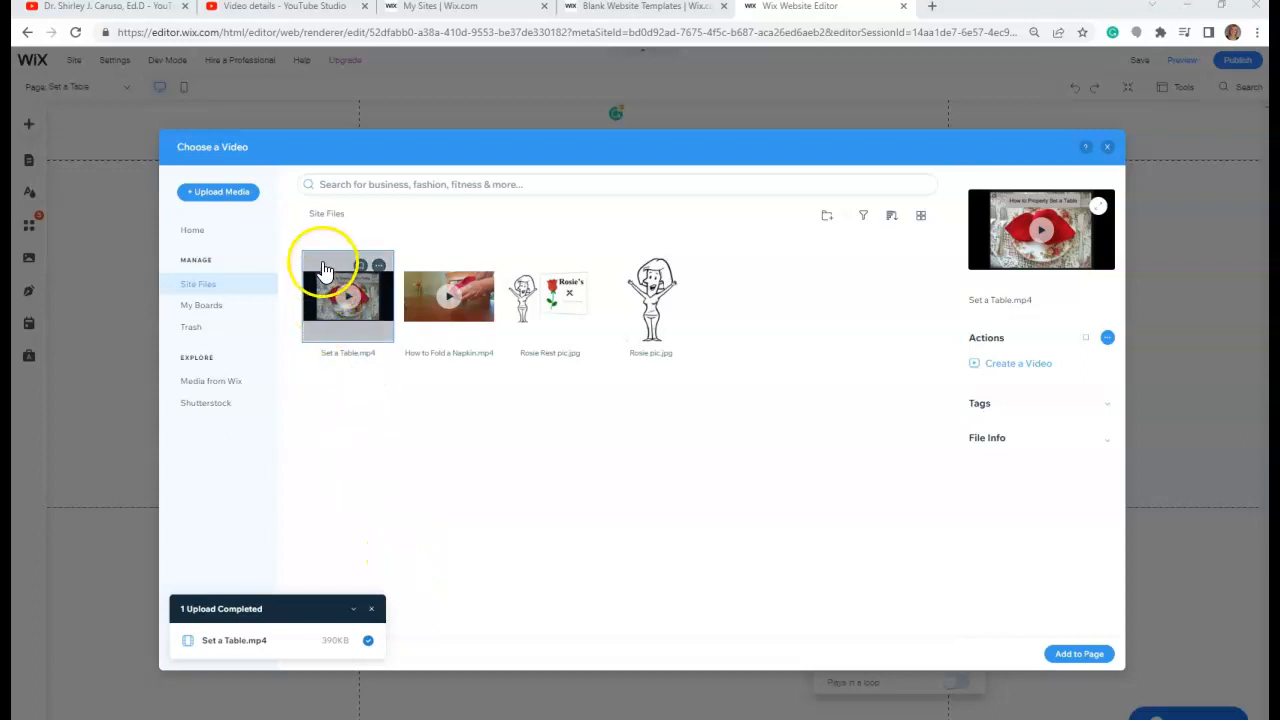
{"action": "left_click", "coordinate": [1080, 656]}
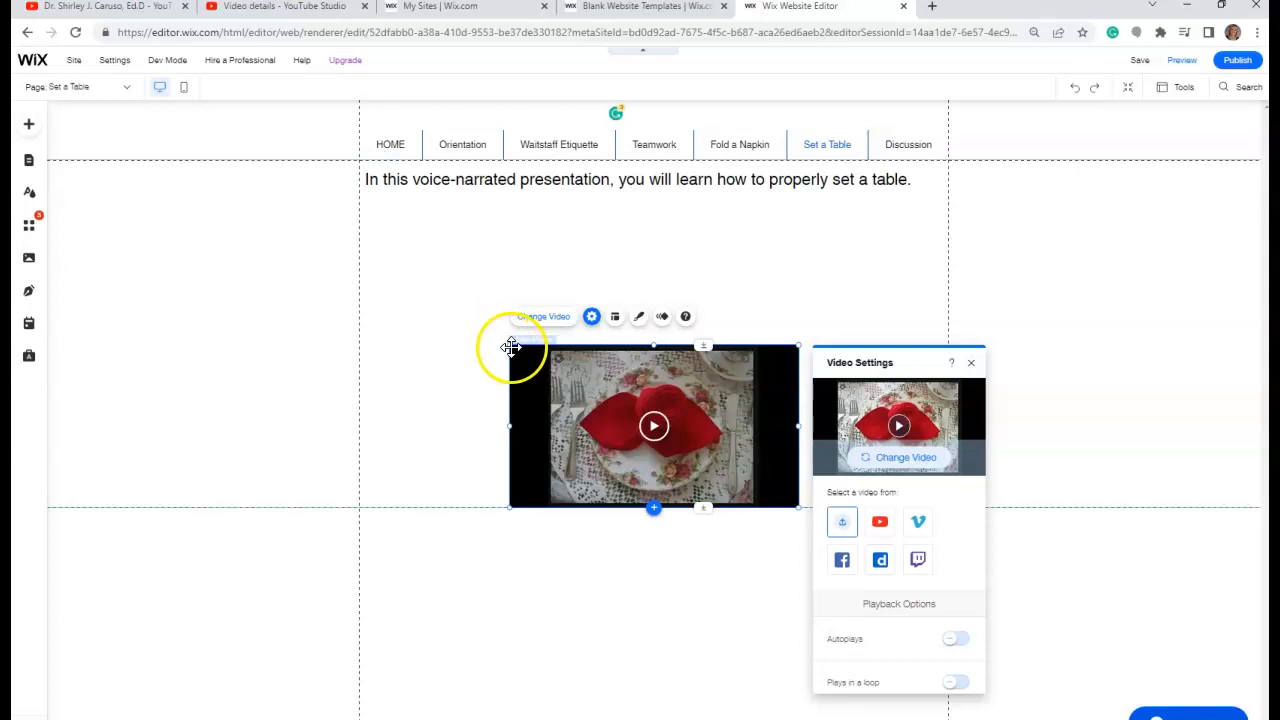
Enlarge the table-setting video player to start just below the intro text, nearly fill the column's width and extend slightly lower
{"action": "left_click_drag", "start_coordinate": [510, 346], "coordinate": [407, 225]}
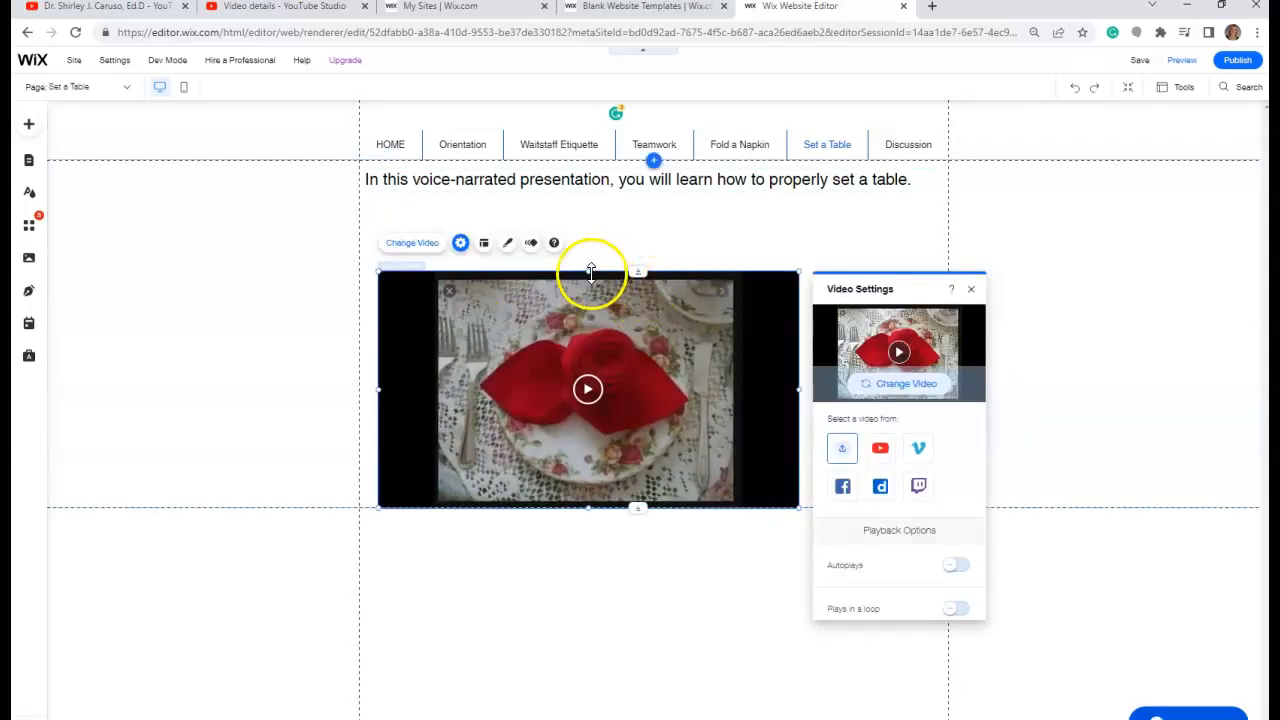
{"action": "left_click_drag", "start_coordinate": [590, 261], "coordinate": [591, 194]}
{"action": "left_click_drag", "start_coordinate": [800, 352], "coordinate": [920, 357]}
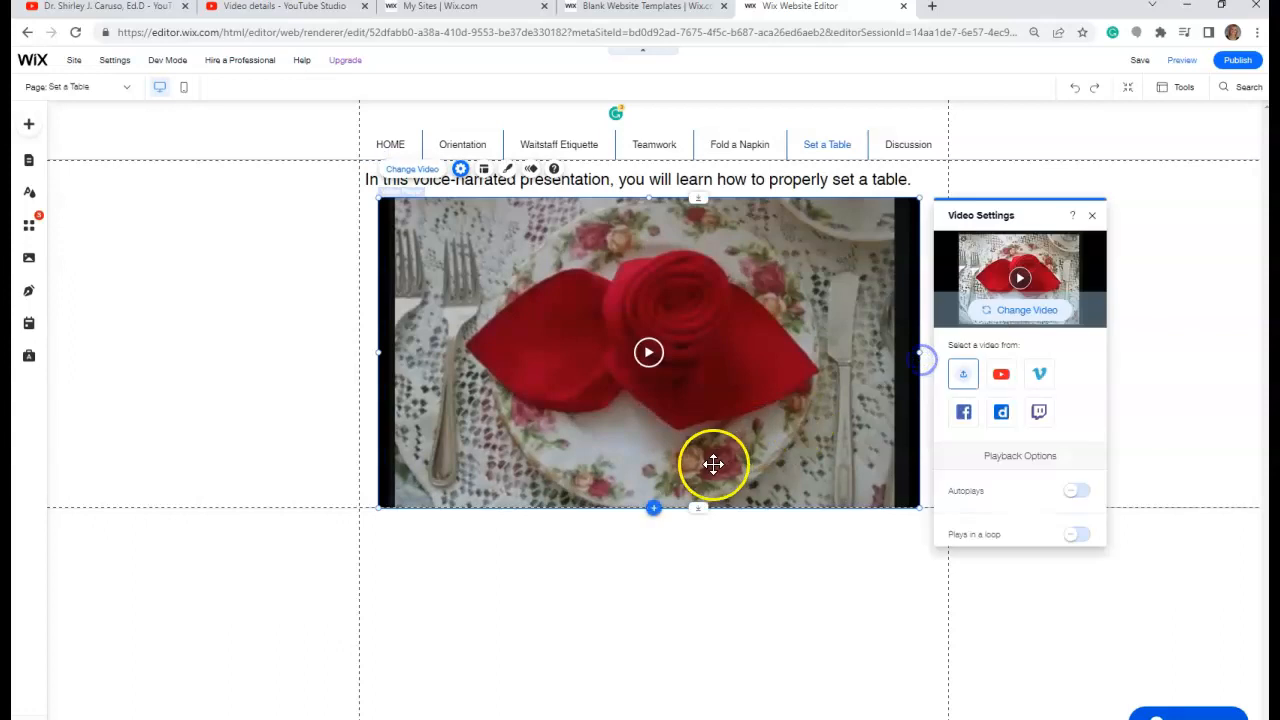
{"action": "left_click_drag", "start_coordinate": [698, 511], "coordinate": [699, 549]}
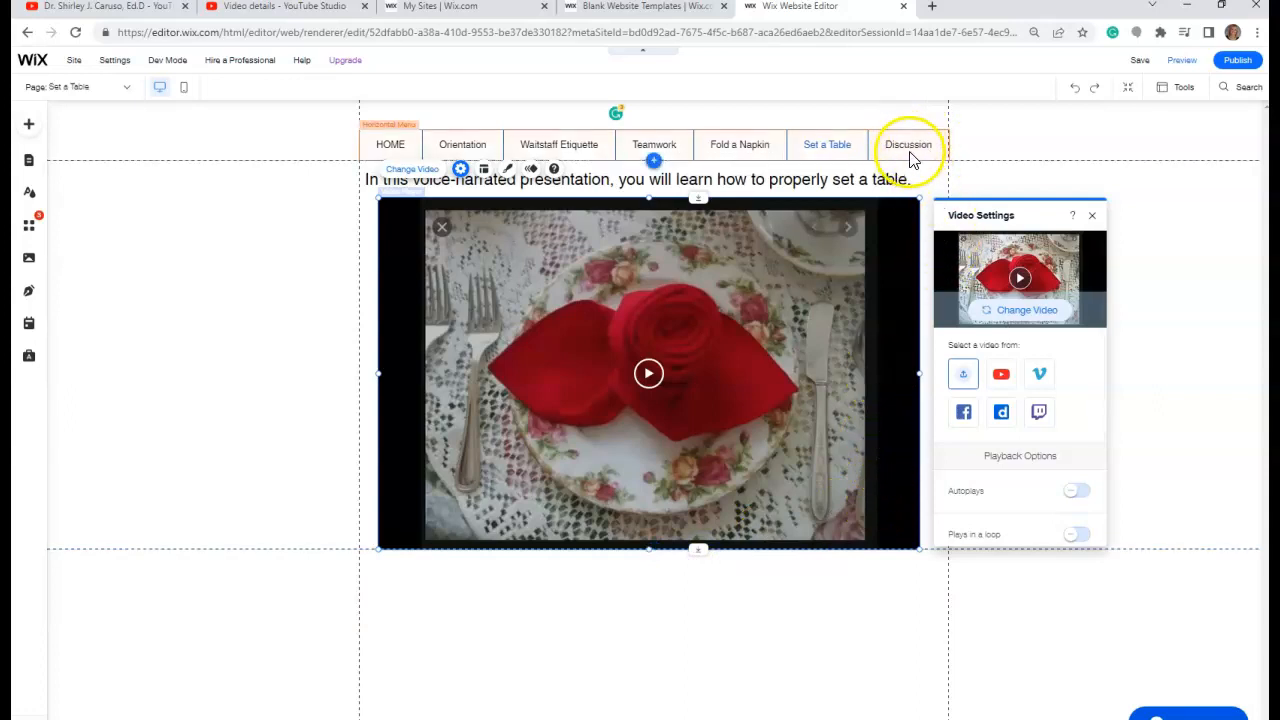
On the Discussion page, search the Wix App Market for "comment" and add CodeMagic's Comments app to the site
{"action": "left_click", "coordinate": [128, 89]}
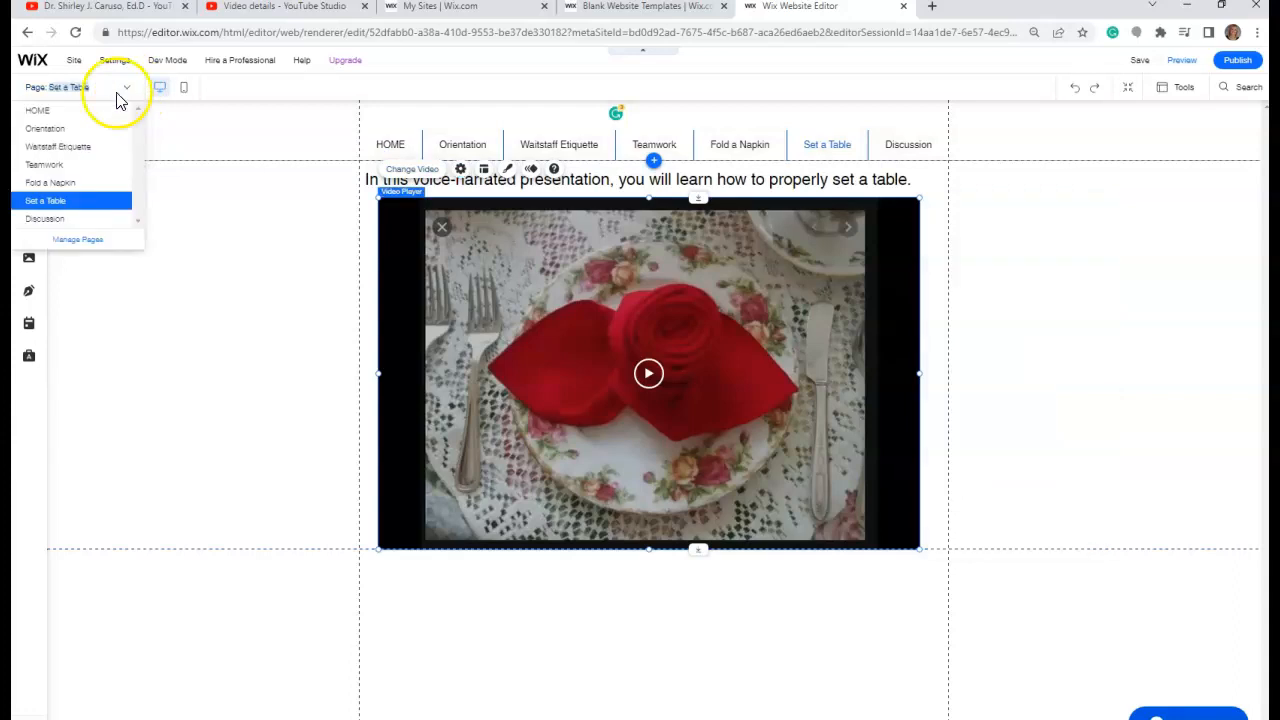
{"action": "left_click", "coordinate": [58, 217]}
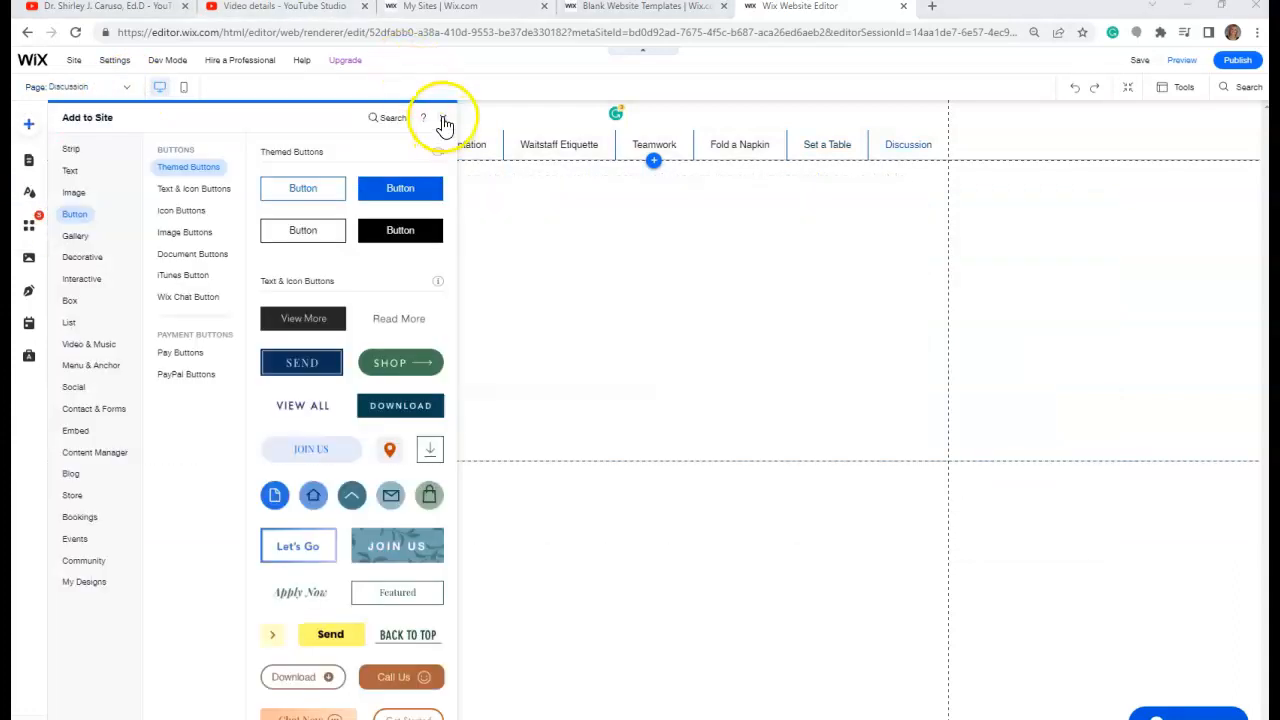
{"action": "left_click", "coordinate": [443, 118]}
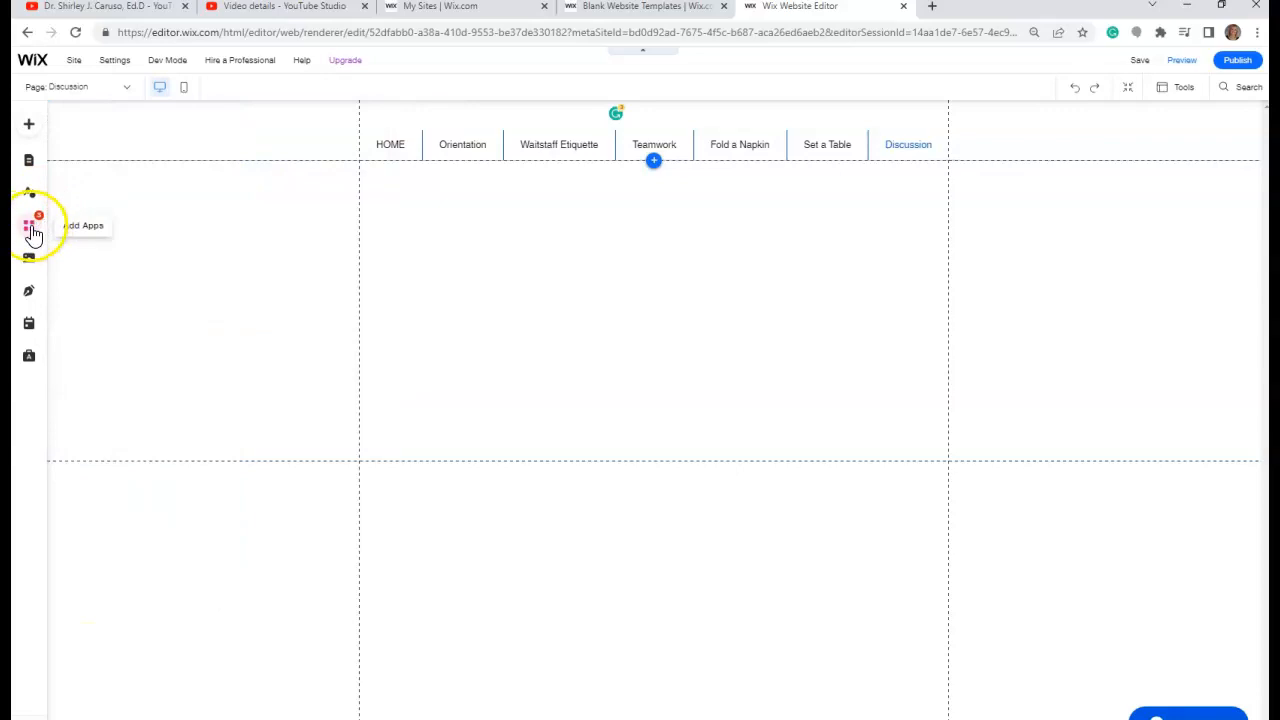
{"action": "left_click", "coordinate": [31, 229]}
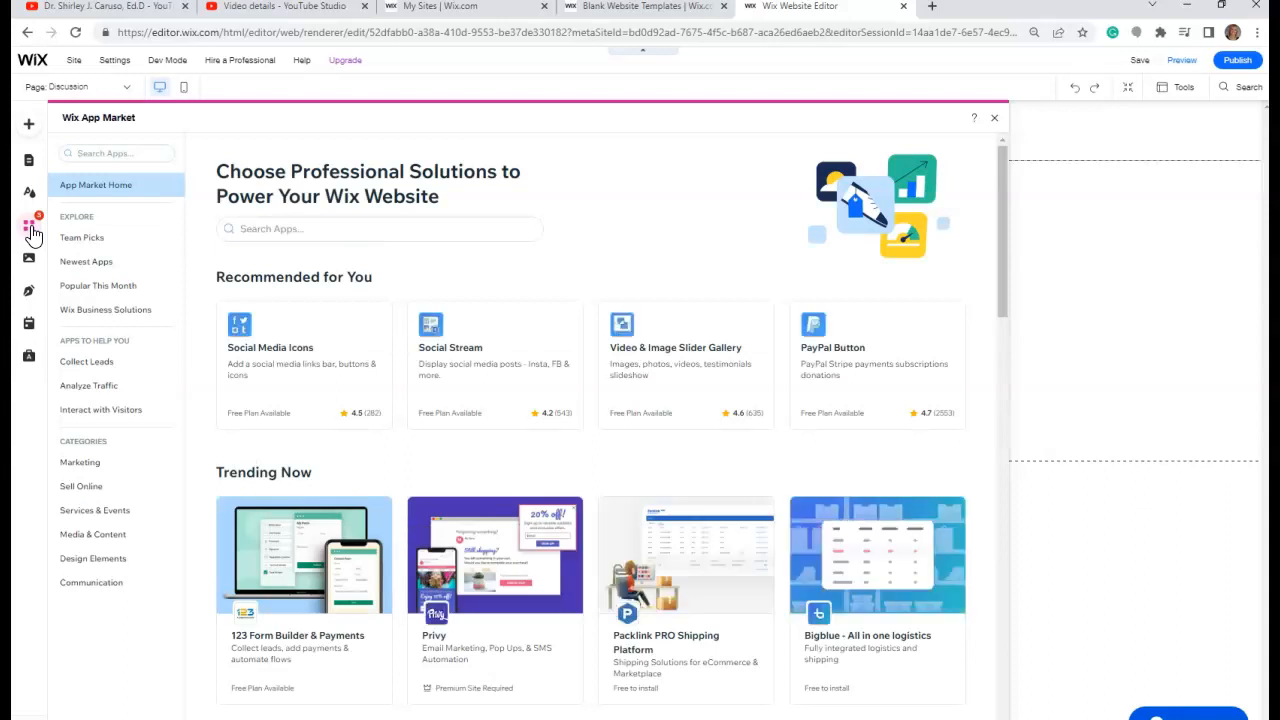
{"action": "left_click", "coordinate": [313, 229]}
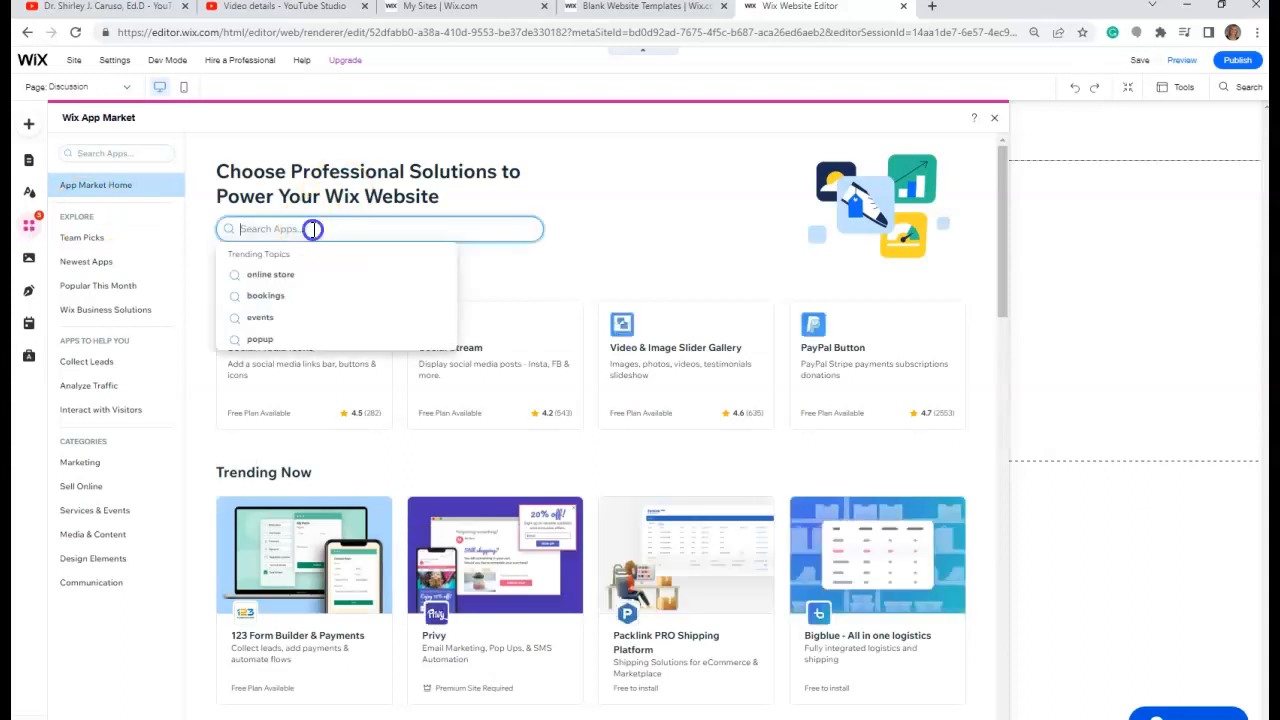
{"action": "type", "text": "comme"}
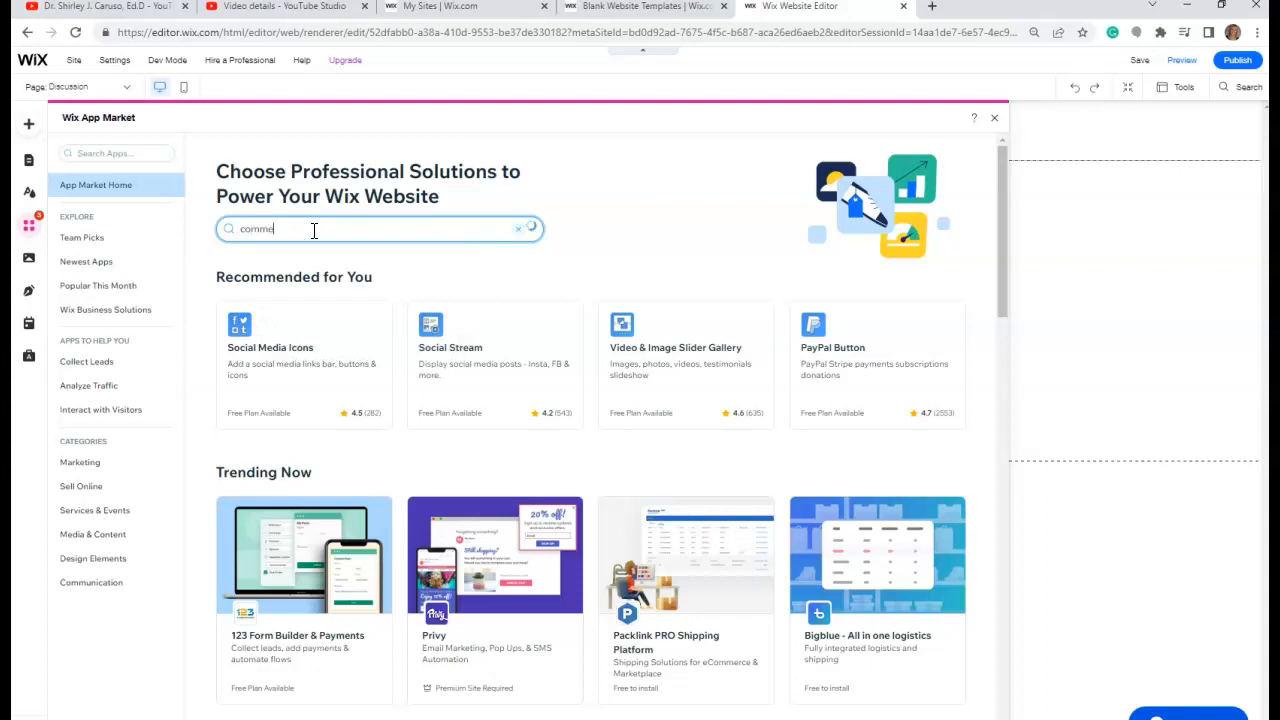
{"action": "type", "text": "nt"}
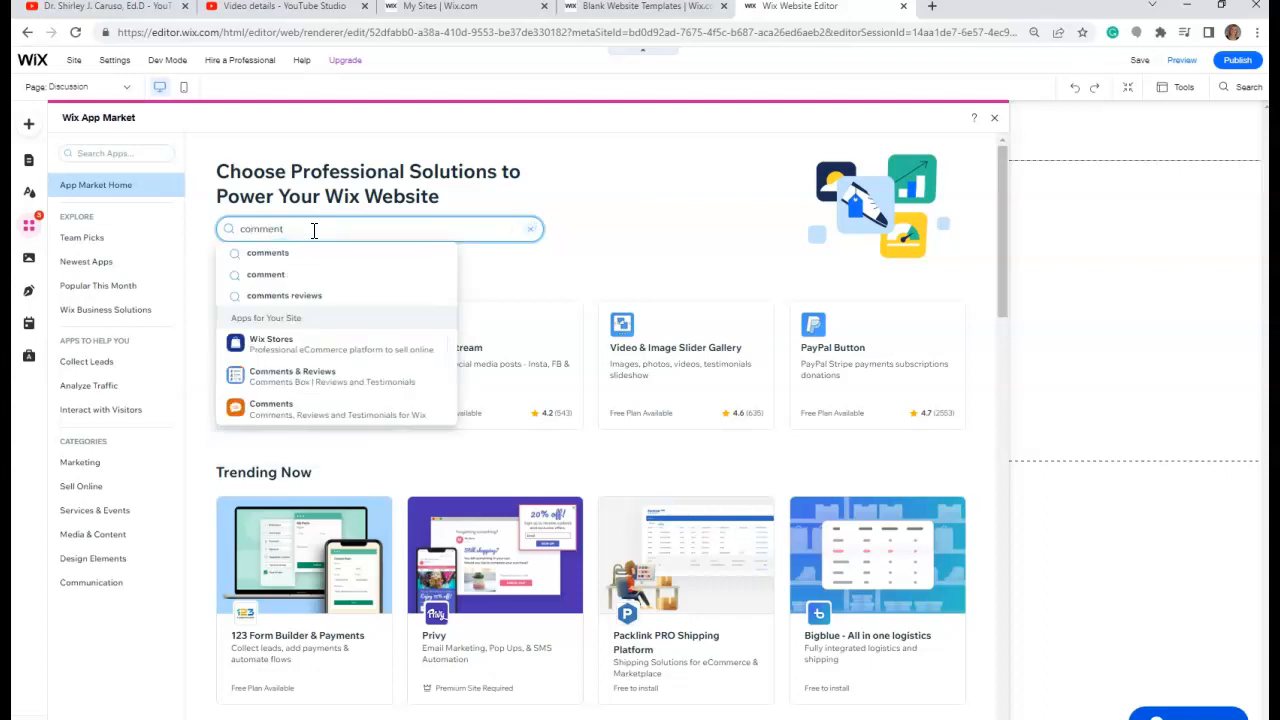
{"action": "left_click", "coordinate": [262, 405]}
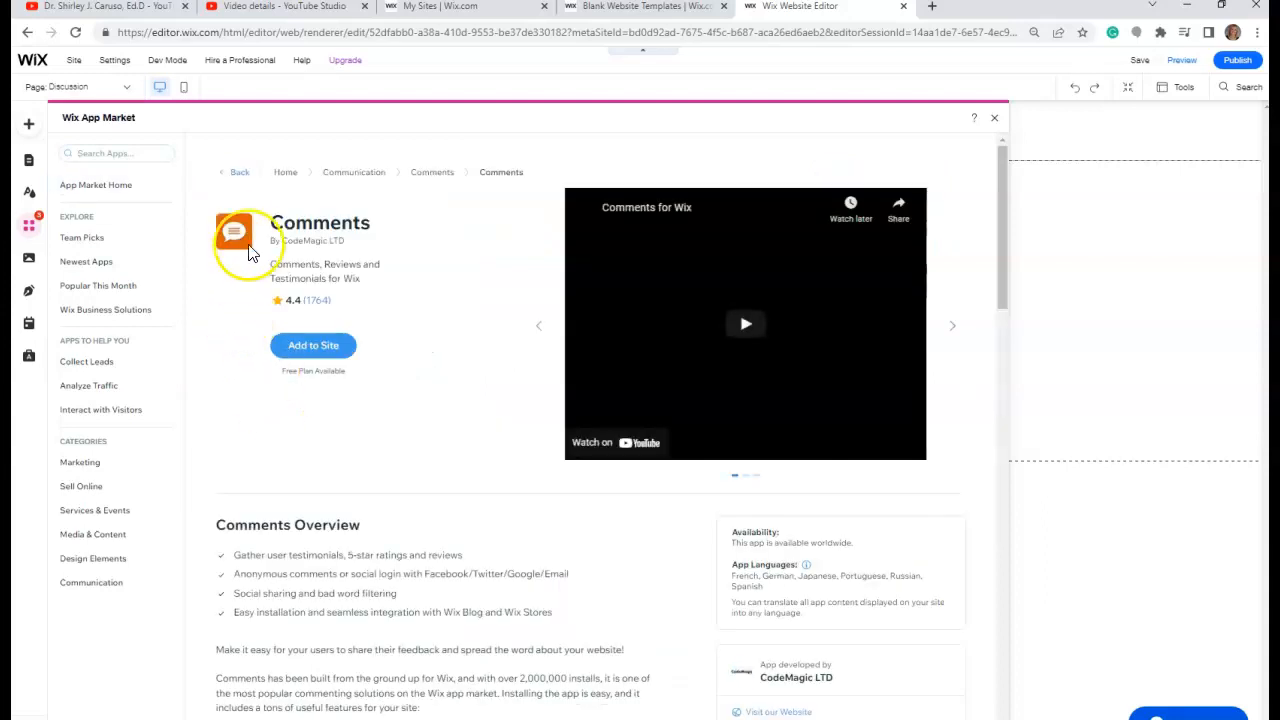
{"action": "left_click", "coordinate": [315, 348]}
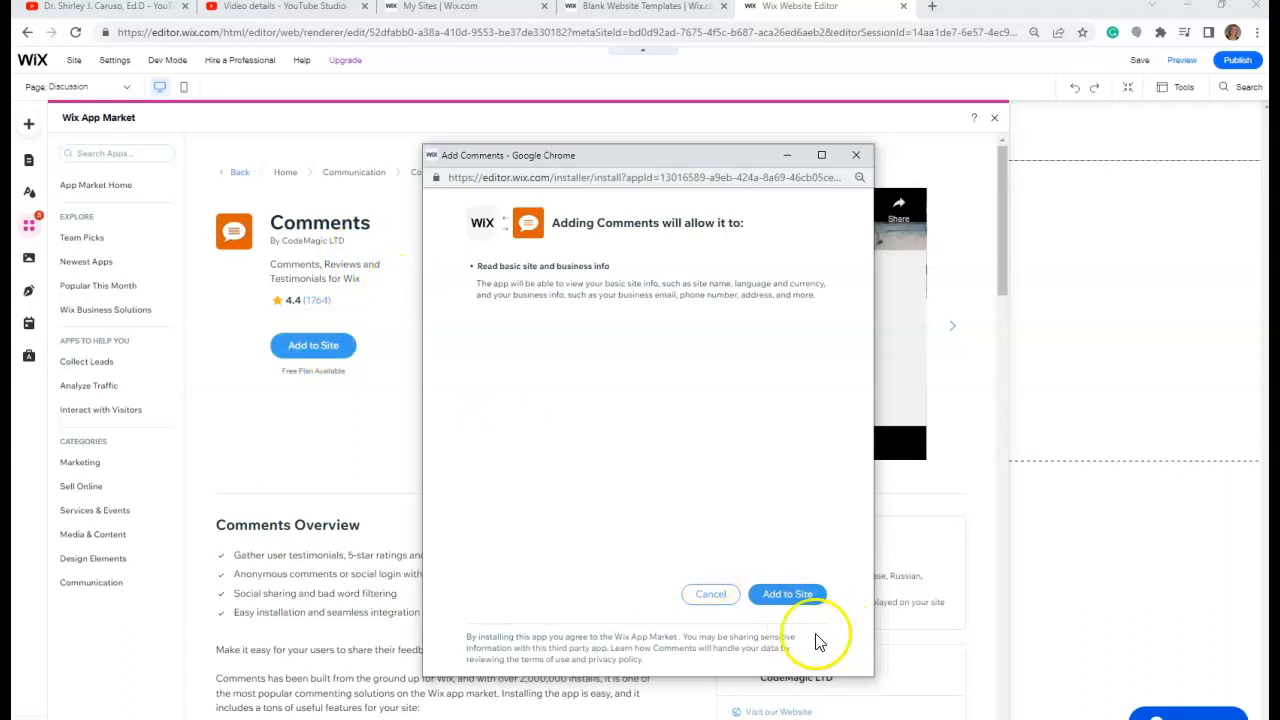
{"action": "left_click", "coordinate": [790, 598]}
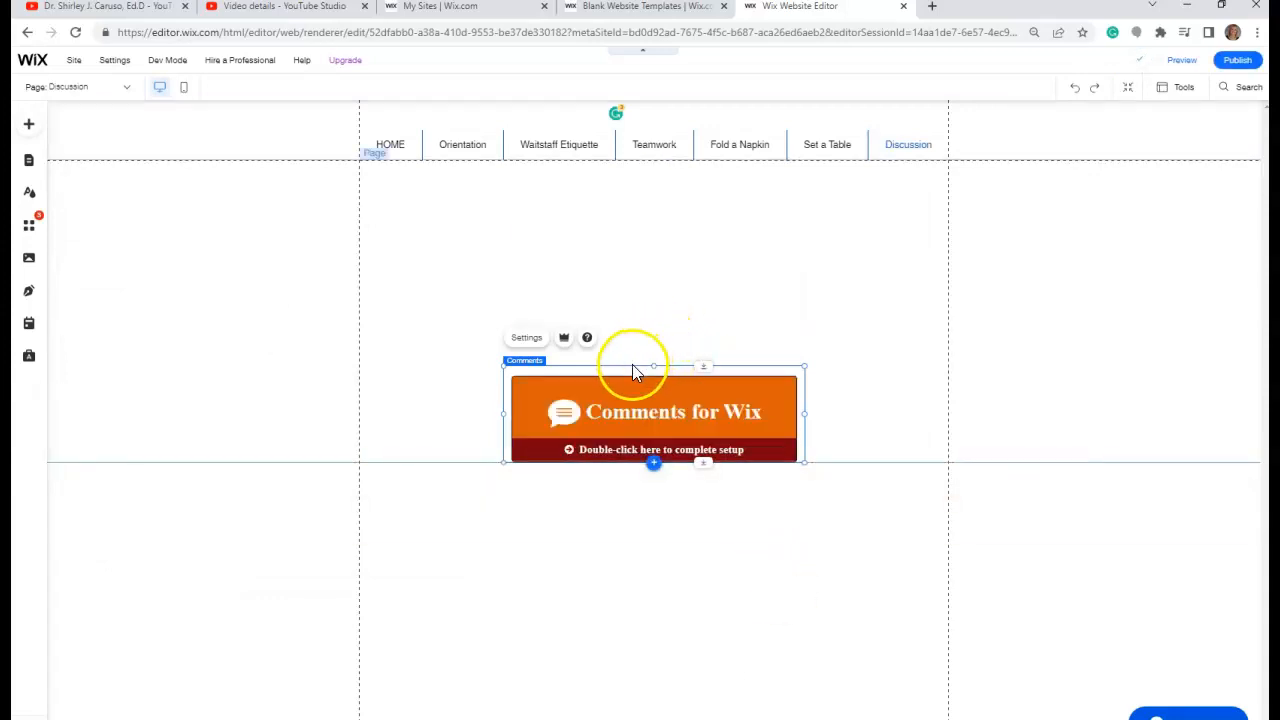
Complete the Comments widget's setup, widen it to nearly the full column, and position it with room above for text
{"action": "left_click_drag", "start_coordinate": [654, 372], "coordinate": [640, 257]}
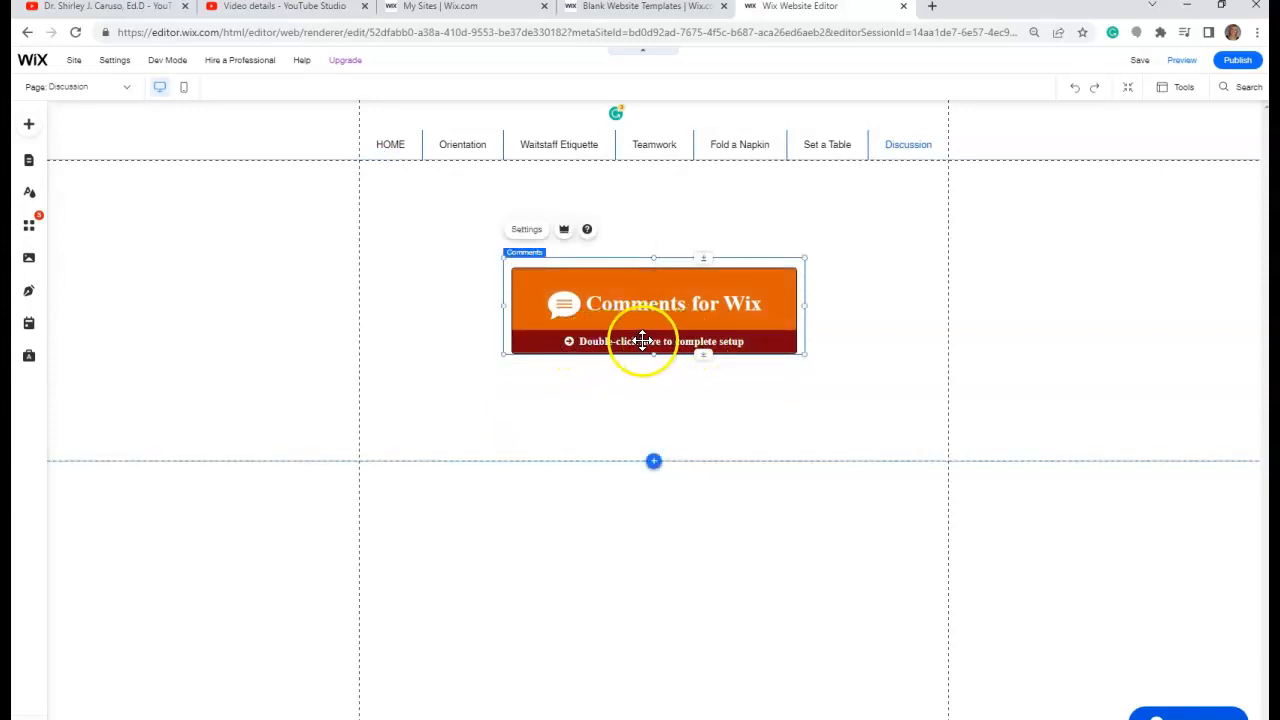
{"action": "double_click", "coordinate": [615, 315]}
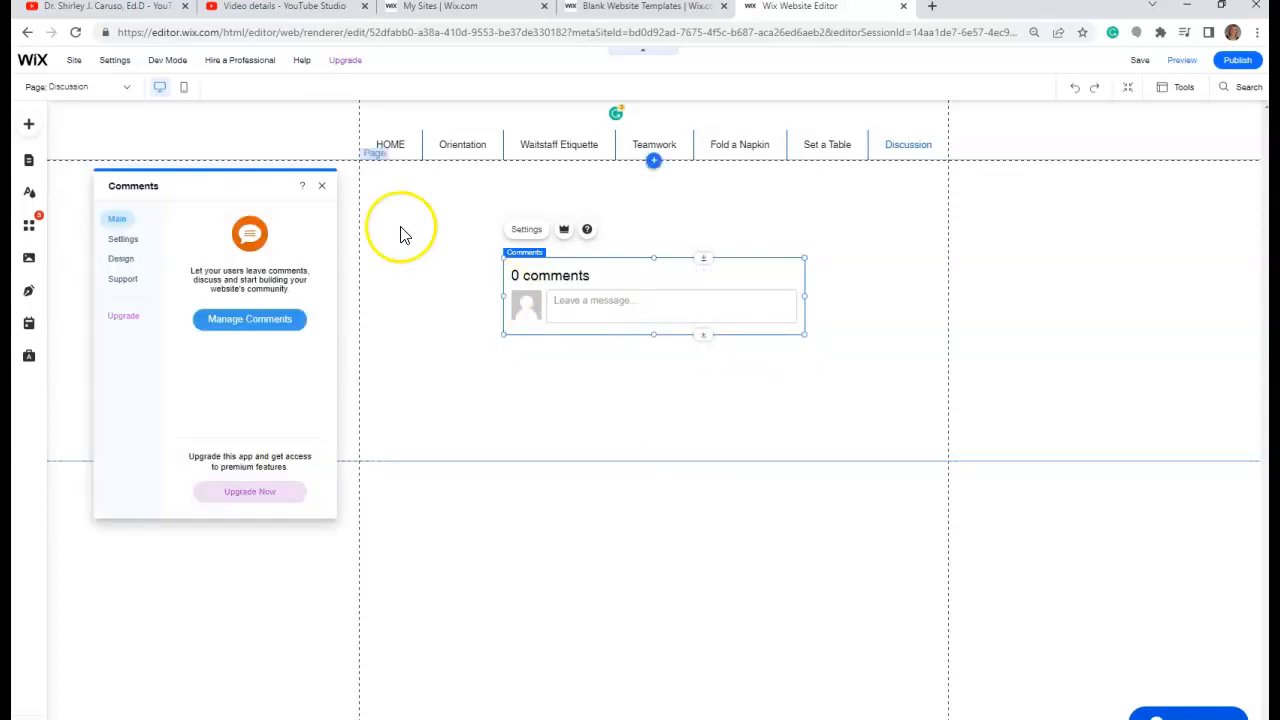
{"action": "left_click", "coordinate": [322, 186]}
{"action": "left_click_drag", "start_coordinate": [503, 296], "coordinate": [386, 296]}
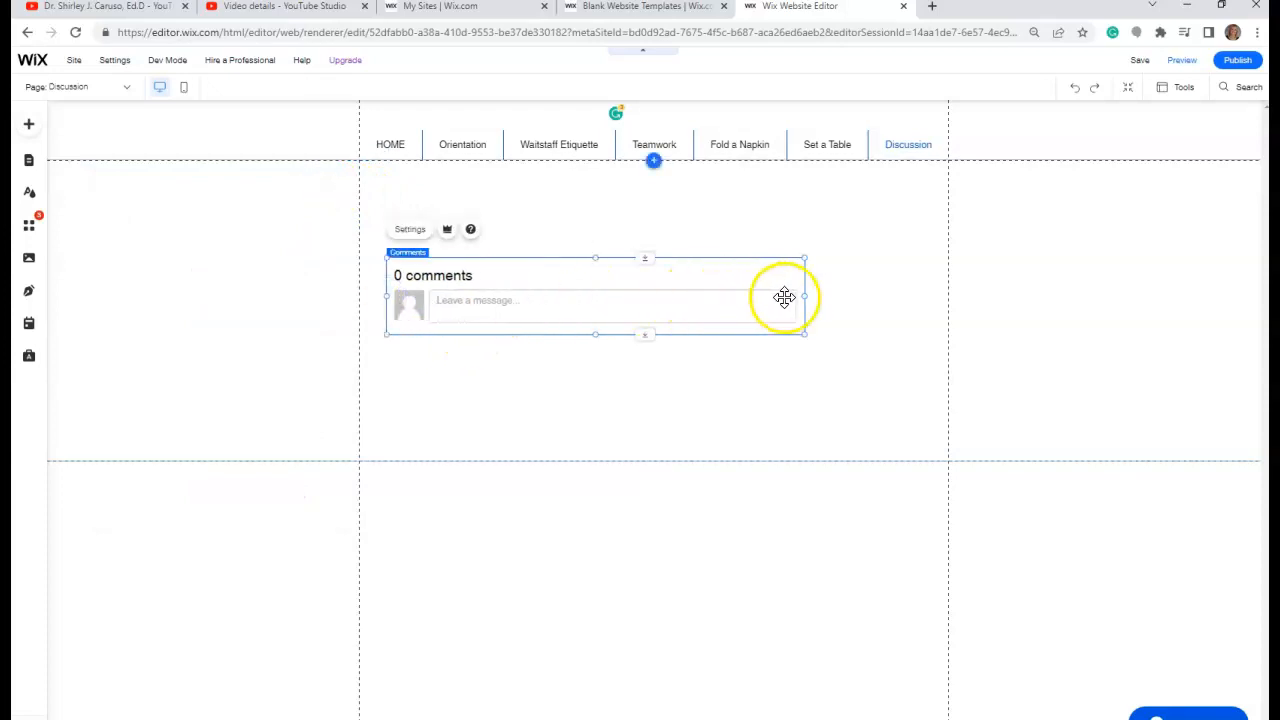
{"action": "left_click_drag", "start_coordinate": [805, 297], "coordinate": [945, 300]}
{"action": "left_click_drag", "start_coordinate": [867, 261], "coordinate": [857, 291]}
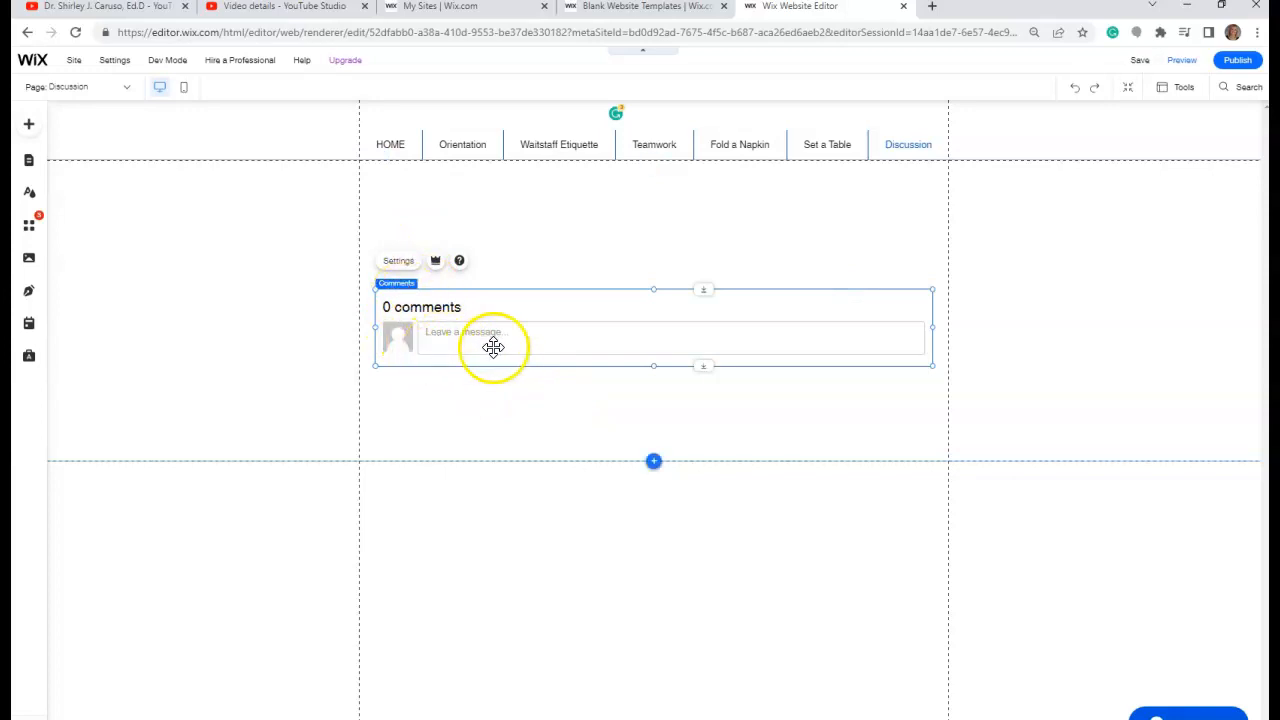
Add Heading 3 text between the menu and the comments box reading "What do you think is the most important part of teamwork? Why?"
{"action": "left_click", "coordinate": [29, 124]}
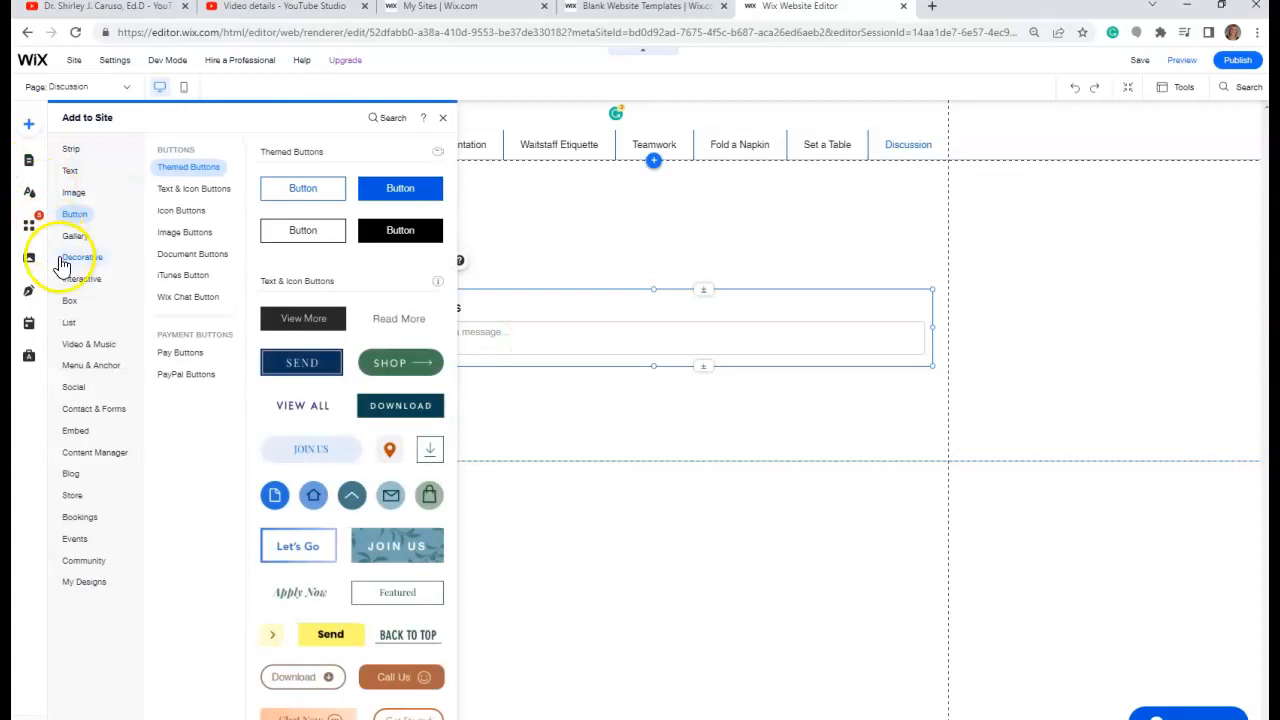
{"action": "left_click", "coordinate": [68, 172]}
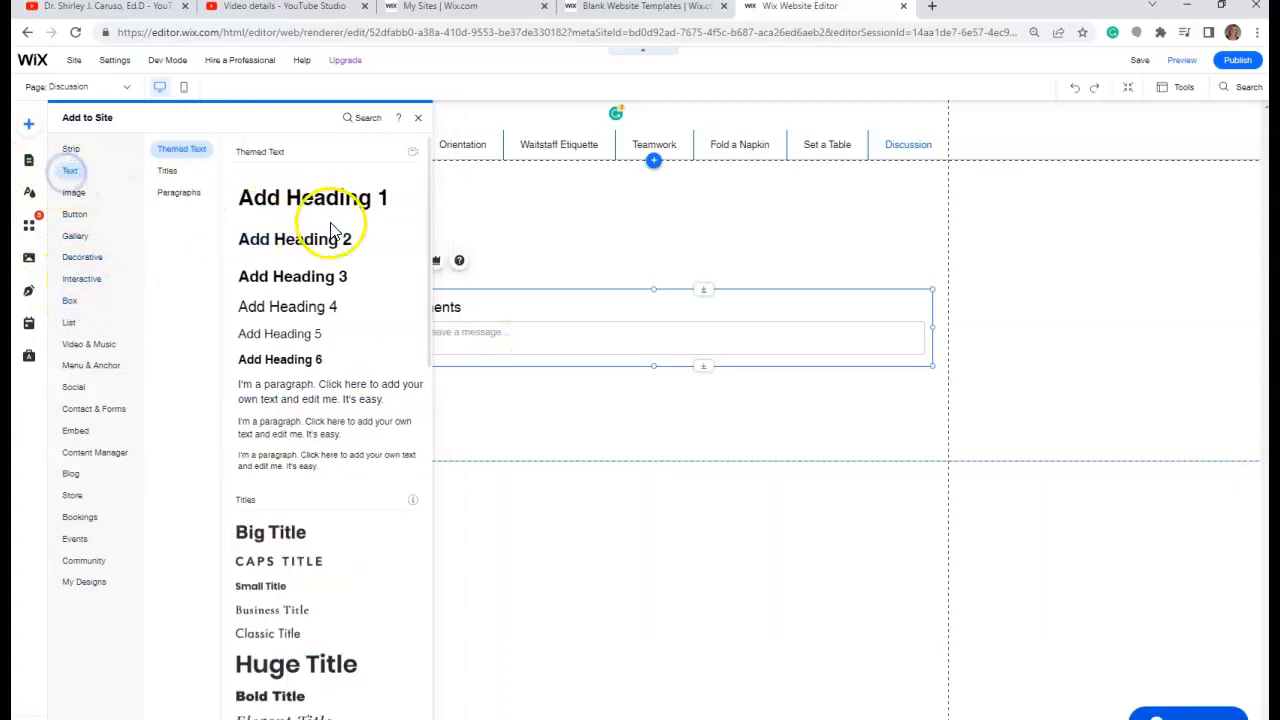
{"action": "left_click", "coordinate": [305, 288]}
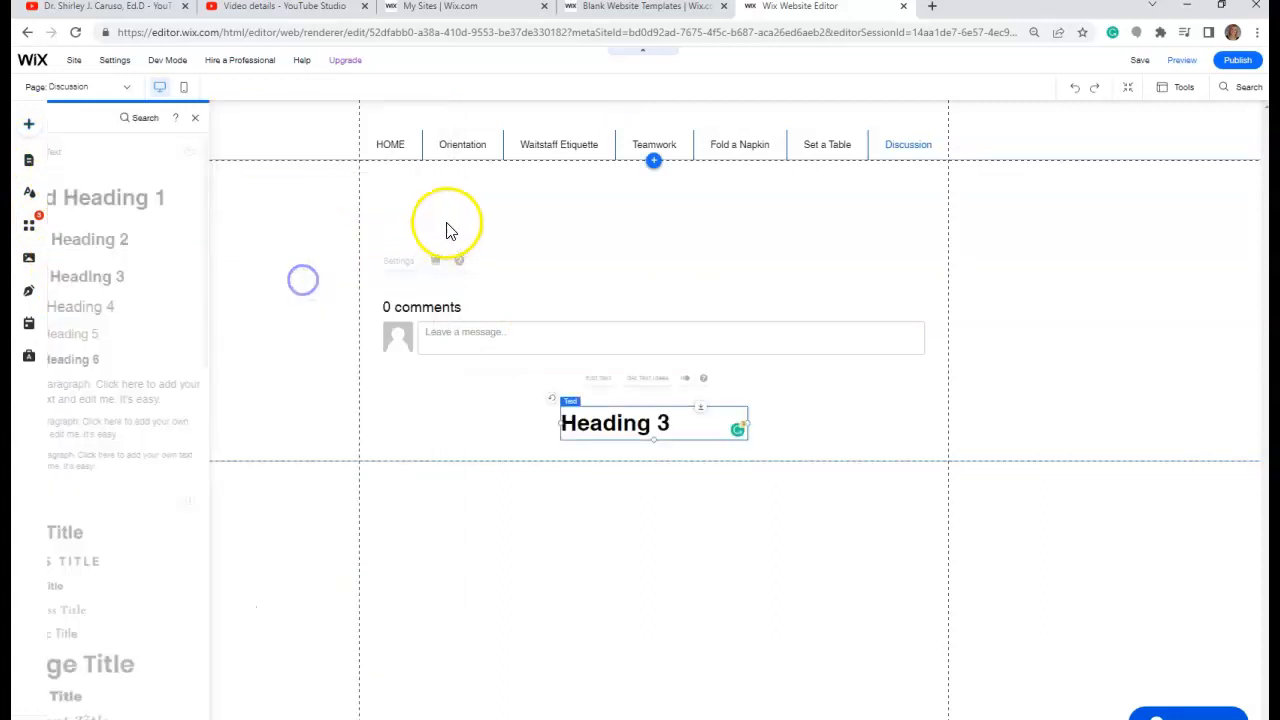
{"action": "left_click_drag", "start_coordinate": [614, 412], "coordinate": [428, 190]}
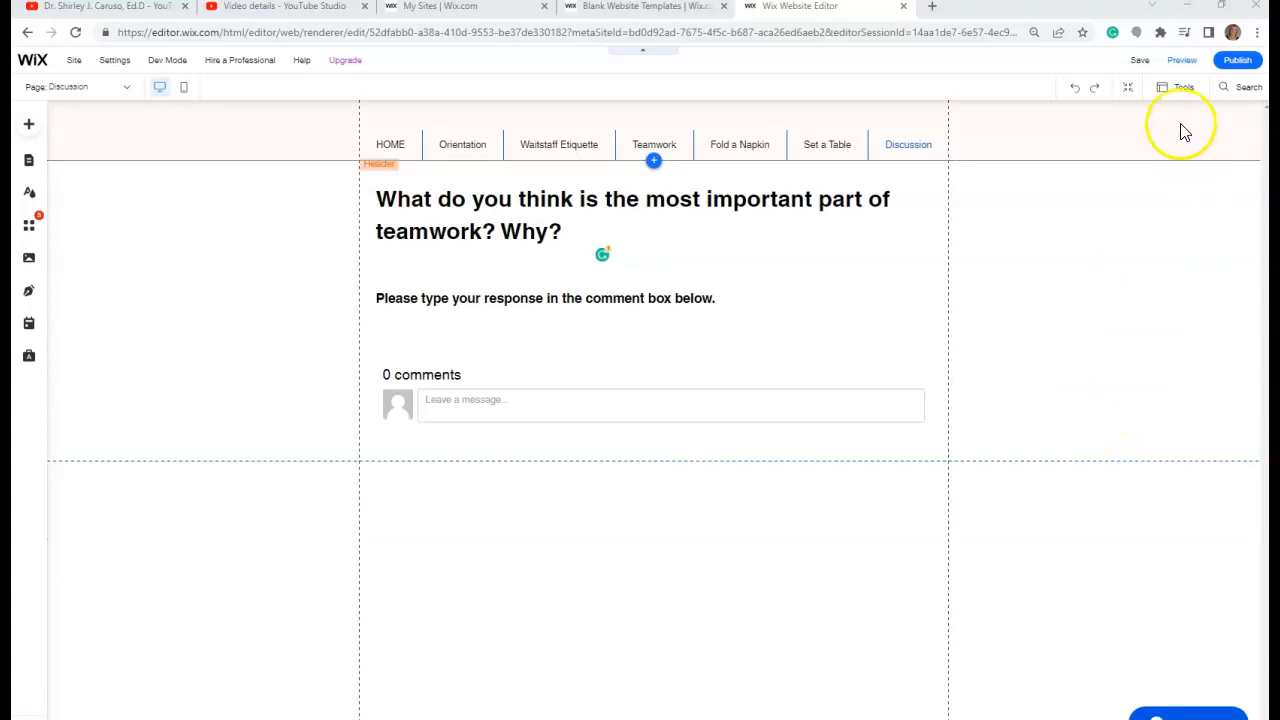
Preview the site and check every page from HOME through Orientation, Waitstaff Etiquette, Teamwork, Fold a Napkin and Set a Table to Discussion
{"action": "left_click", "coordinate": [1182, 62]}
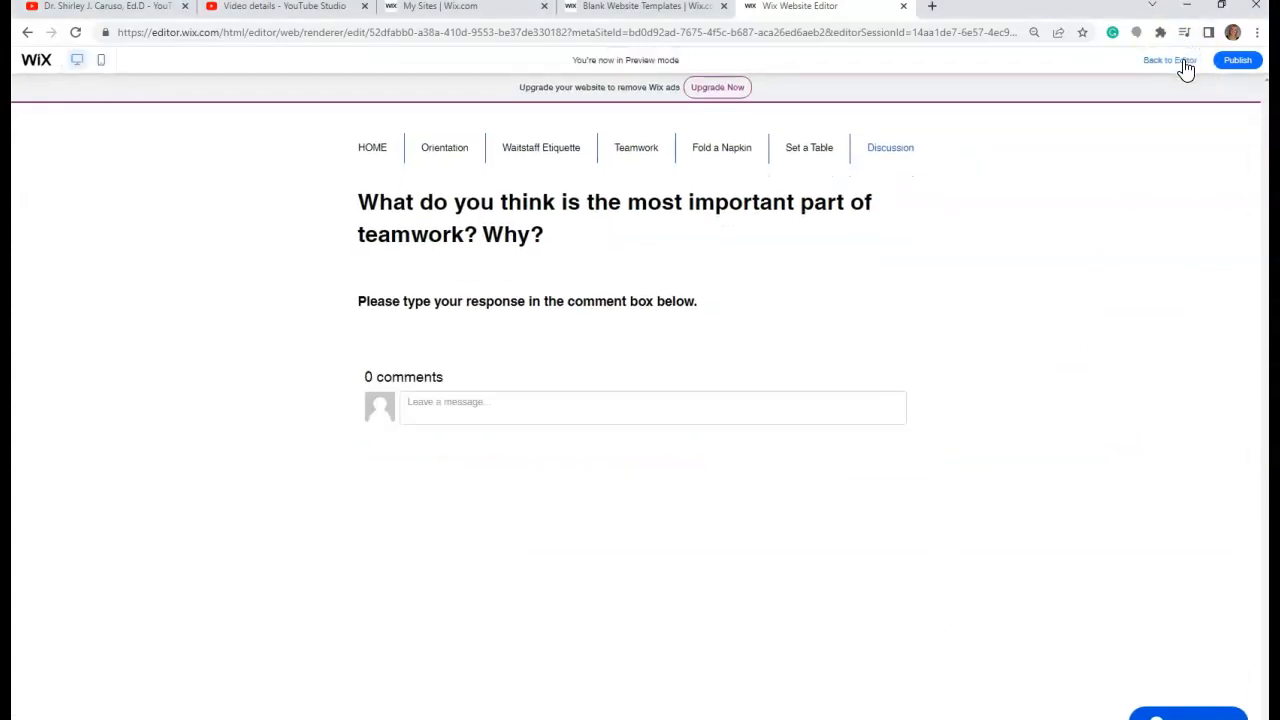
{"action": "left_click", "coordinate": [371, 149]}
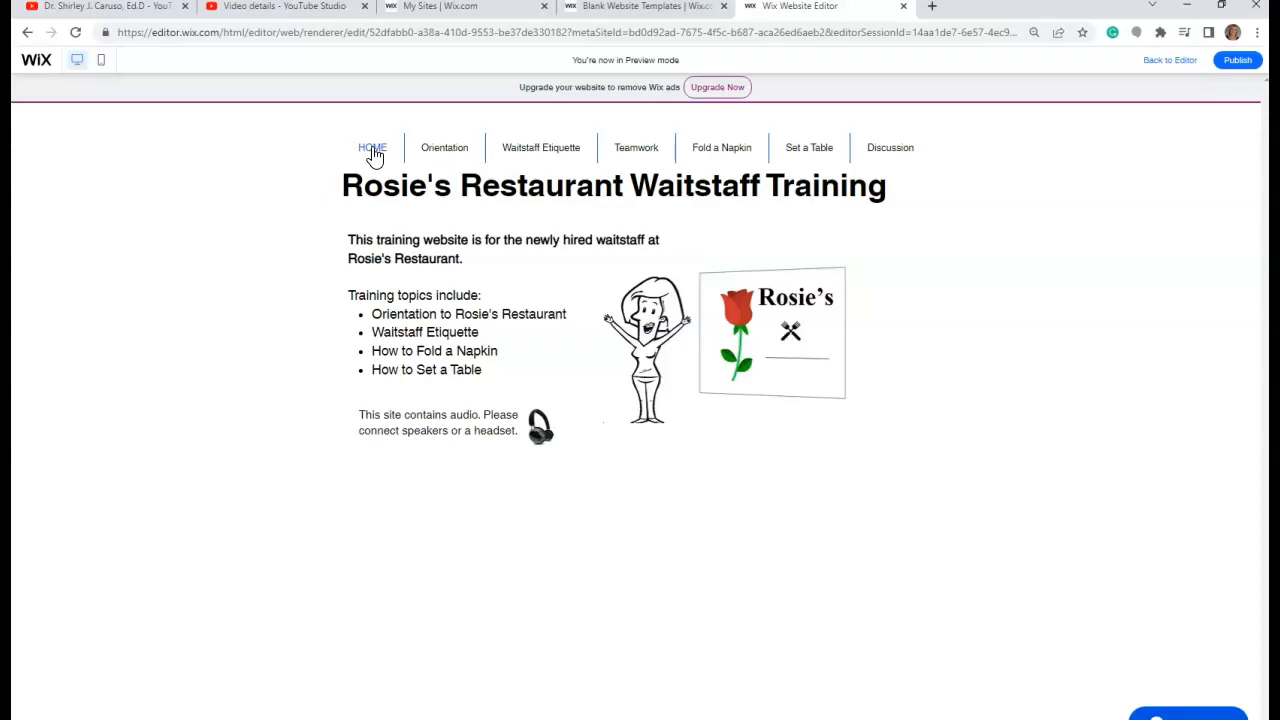
{"action": "left_click", "coordinate": [444, 150]}
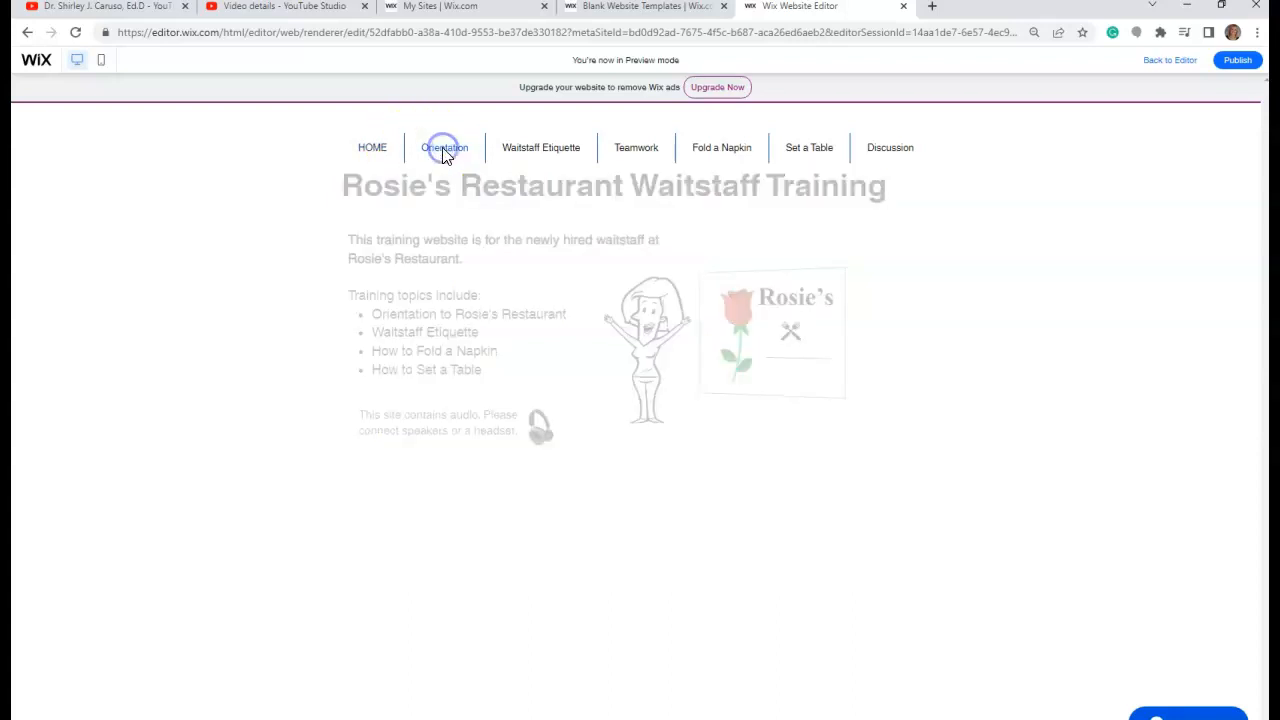
{"action": "left_click", "coordinate": [541, 155]}
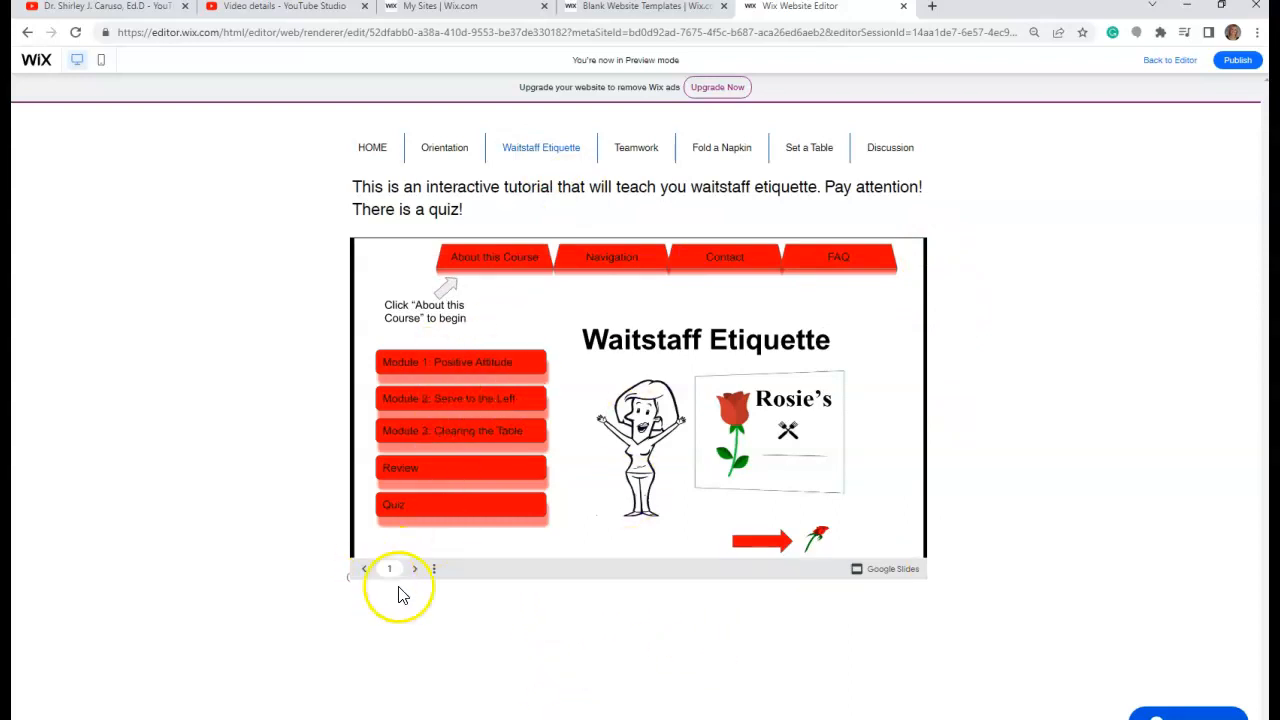
{"action": "left_click", "coordinate": [625, 157]}
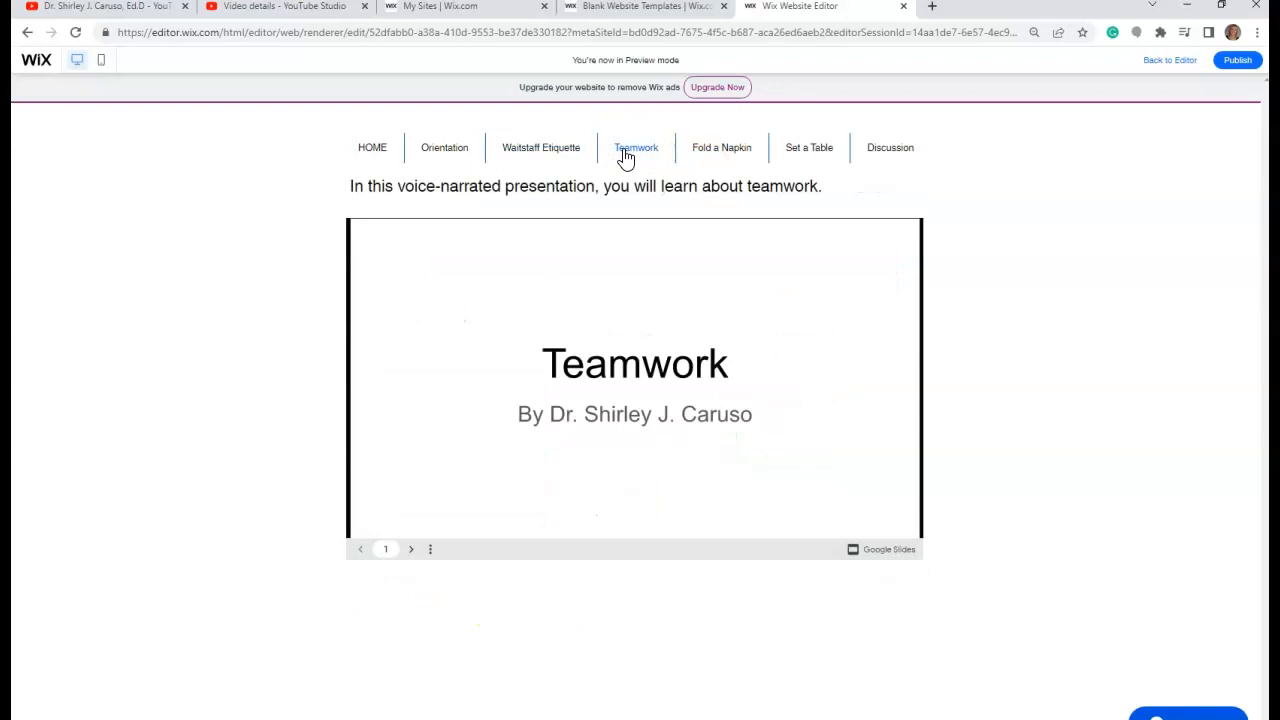
{"action": "left_click", "coordinate": [722, 150]}
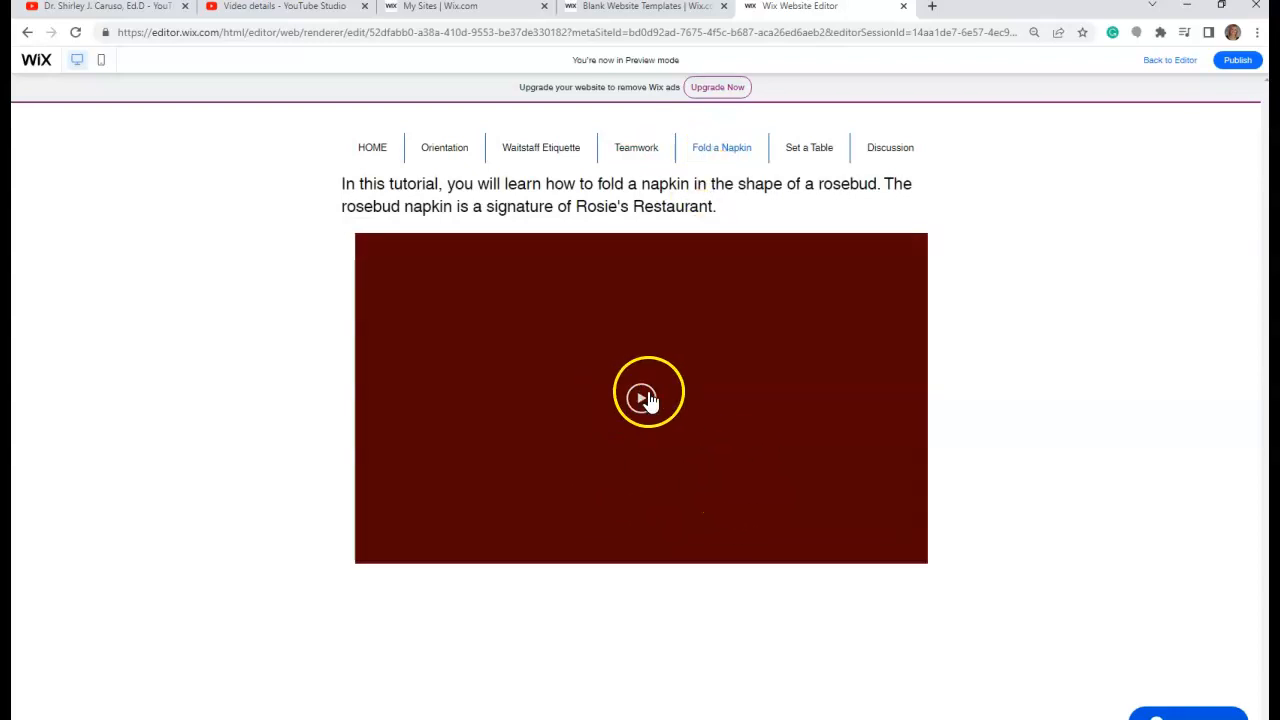
{"action": "left_click", "coordinate": [800, 150]}
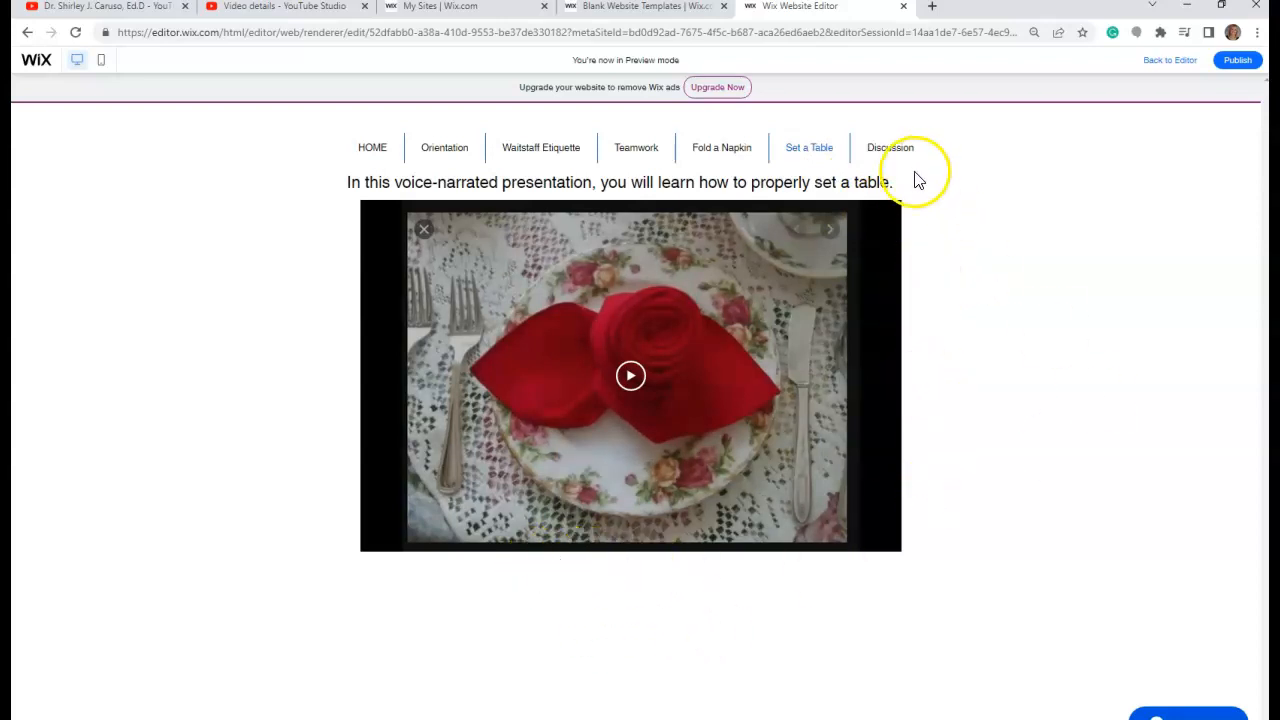
{"action": "left_click", "coordinate": [893, 147]}
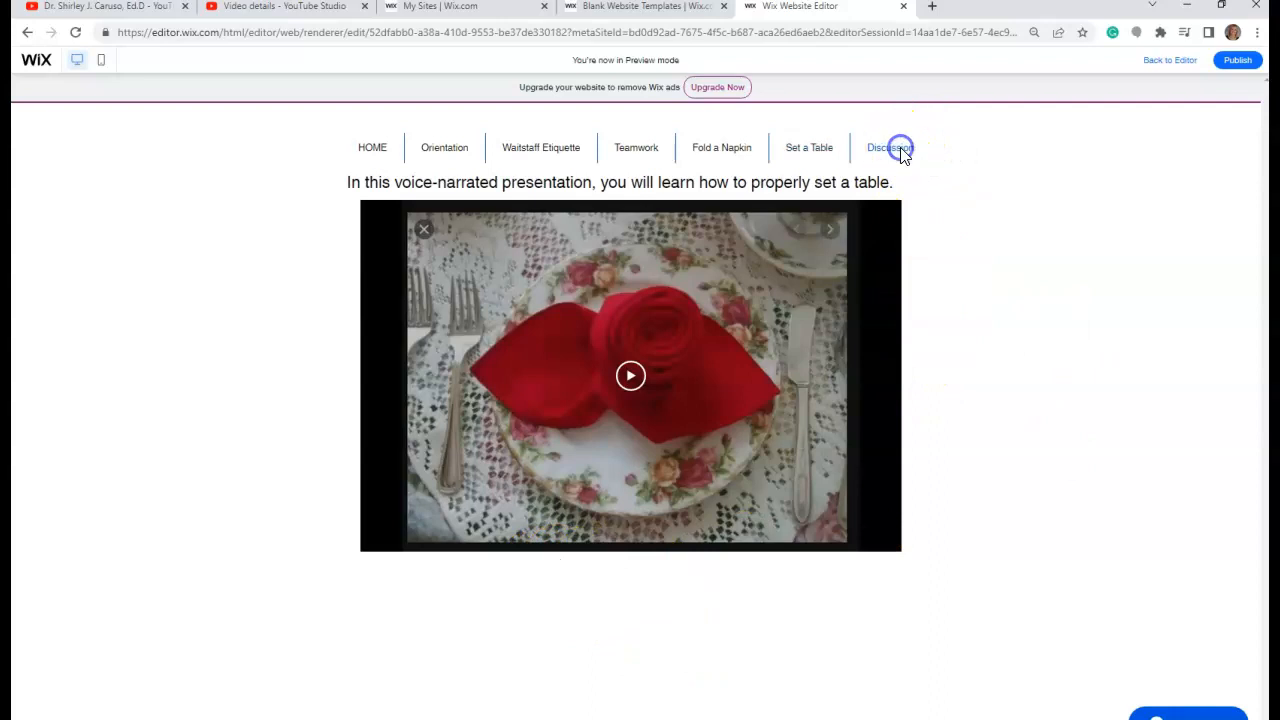
{"action": "left_click", "coordinate": [1097, 333]}
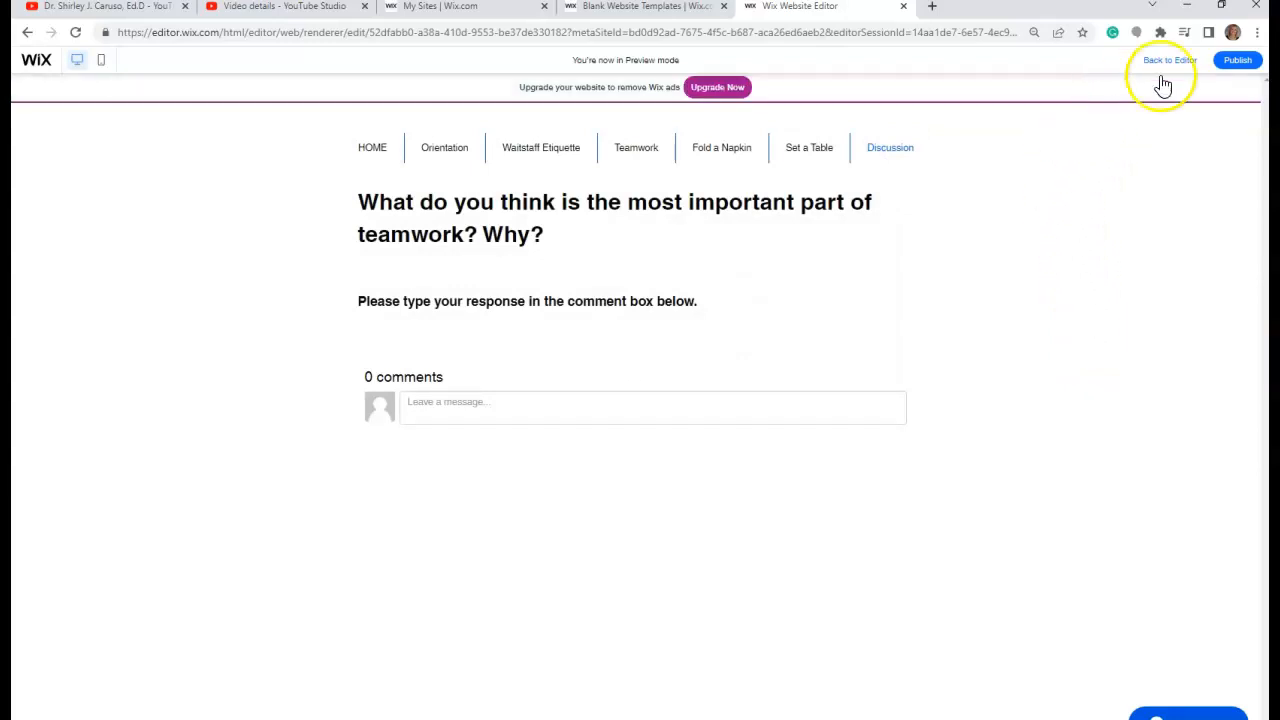
Publish the training website and open the live site
{"action": "left_click", "coordinate": [1236, 60]}
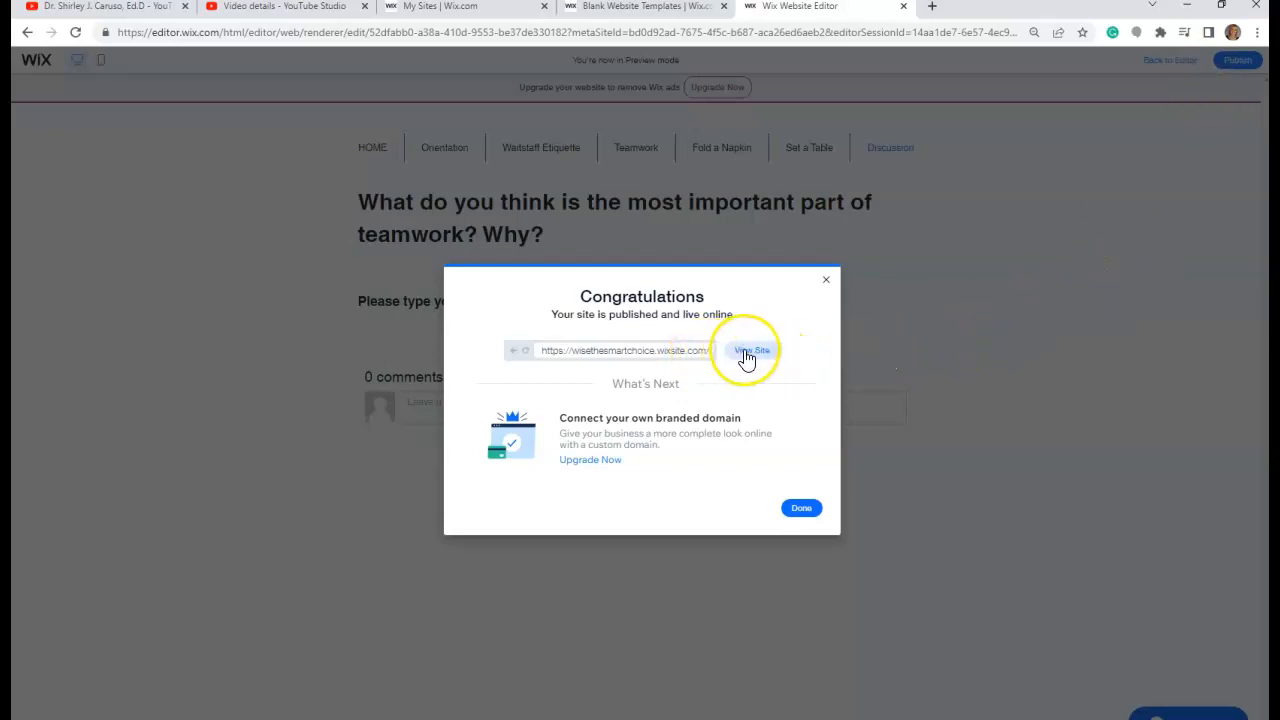
{"action": "left_click", "coordinate": [697, 352]}
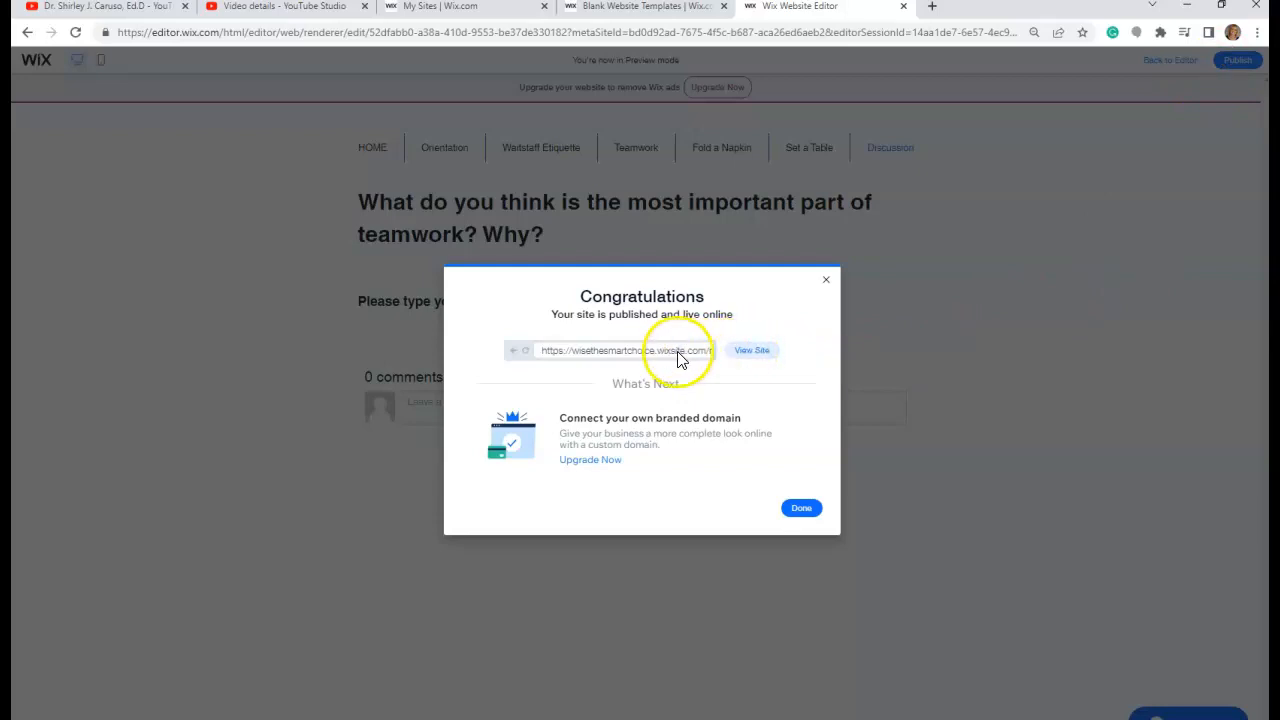
{"action": "left_click", "coordinate": [752, 356]}
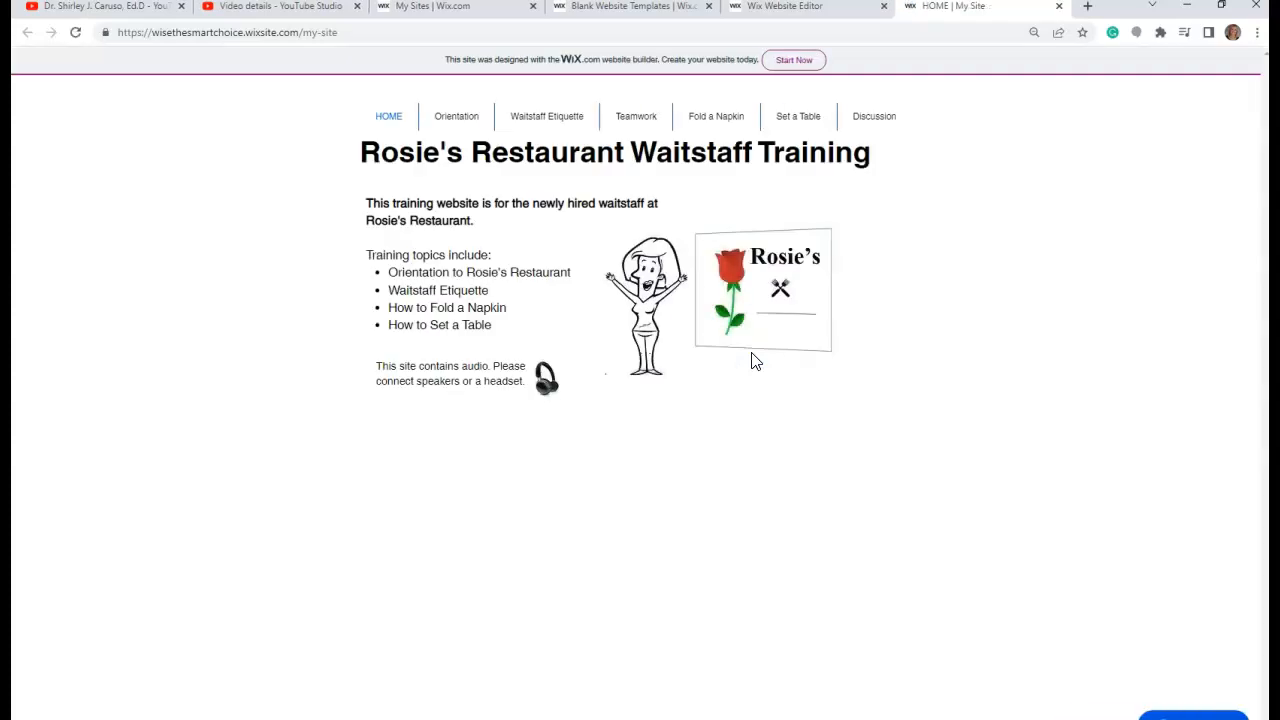
Copy the published site's address and test it in a new browser tab, closing that tab when done
{"action": "left_click", "coordinate": [330, 35]}
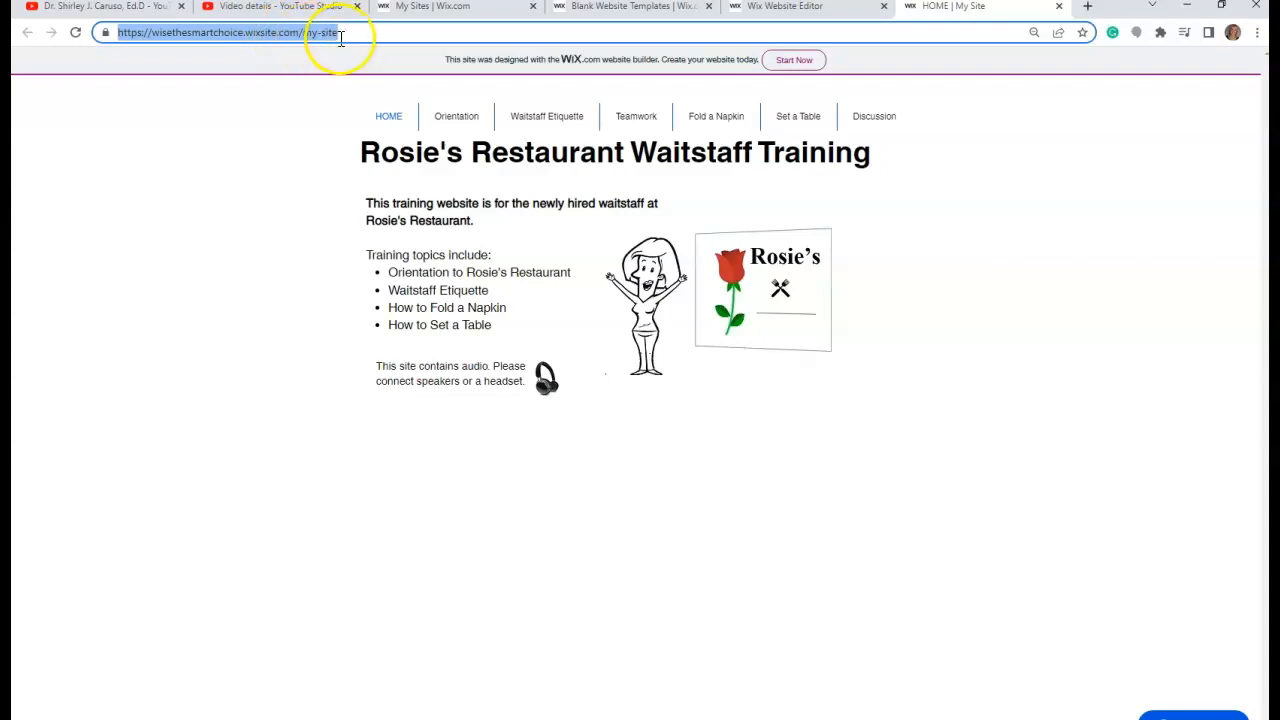
{"action": "right_click", "coordinate": [289, 36]}
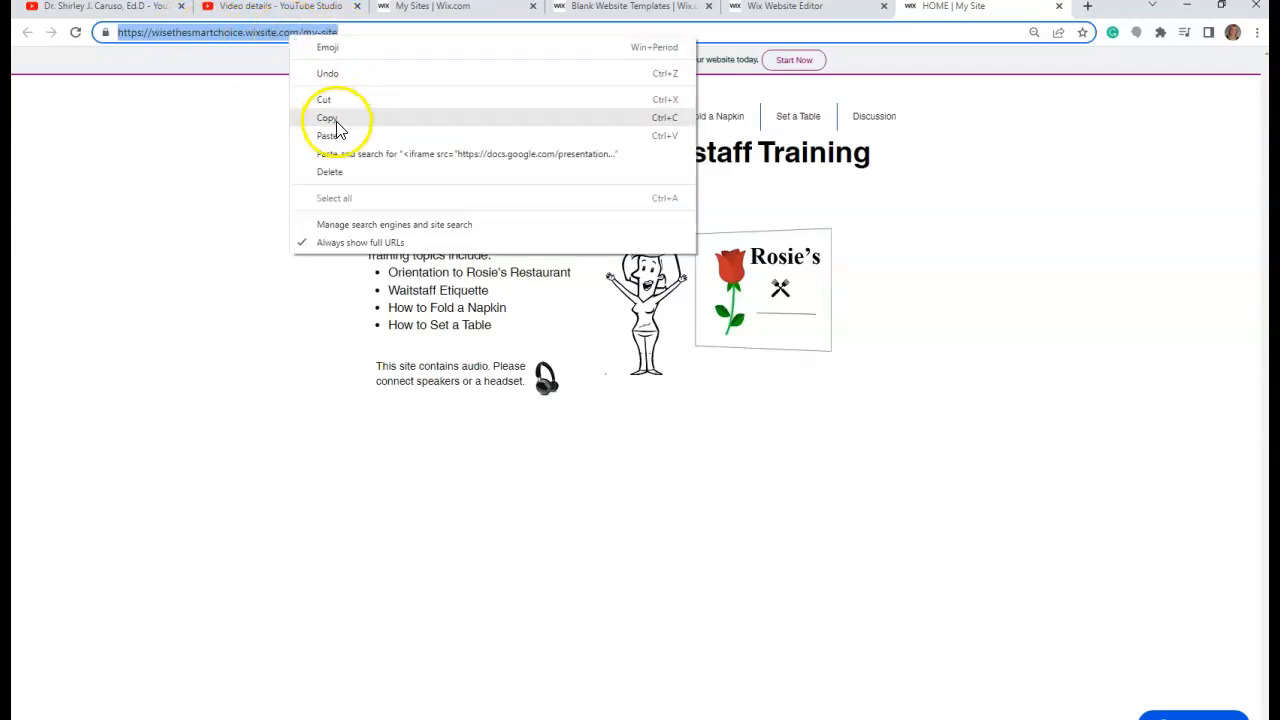
{"action": "left_click", "coordinate": [333, 118]}
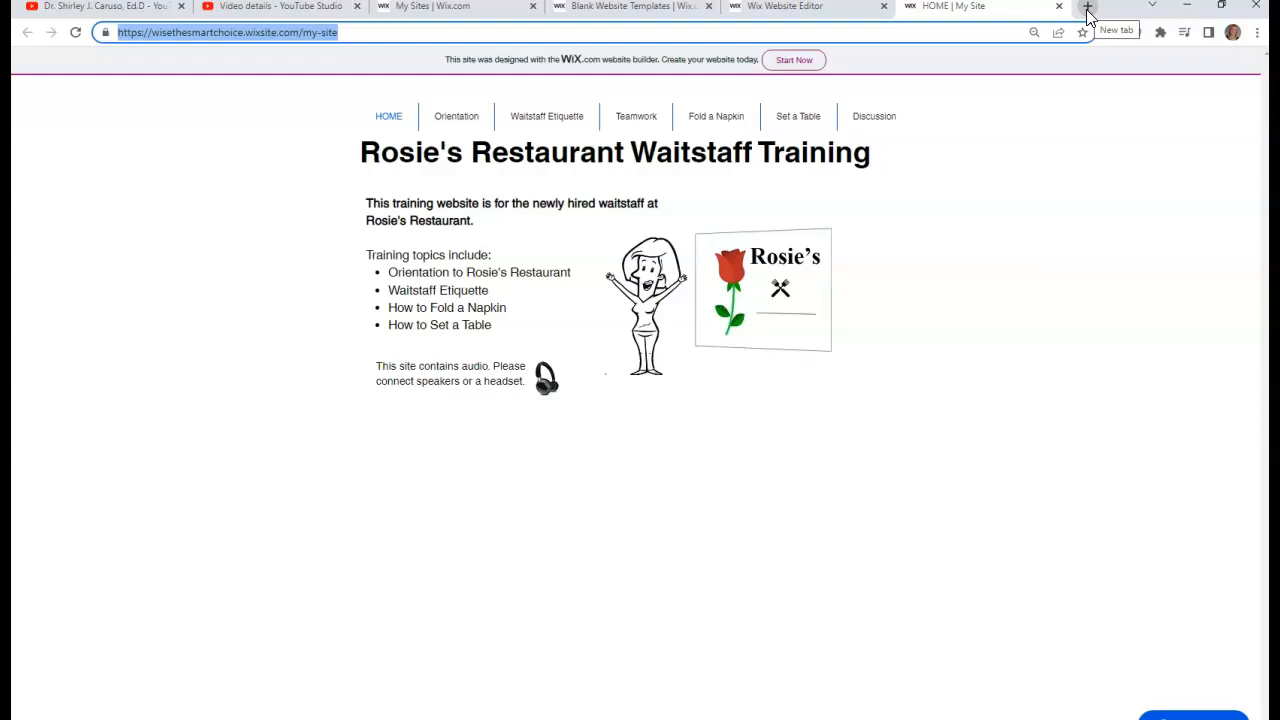
{"action": "left_click", "coordinate": [1087, 7]}
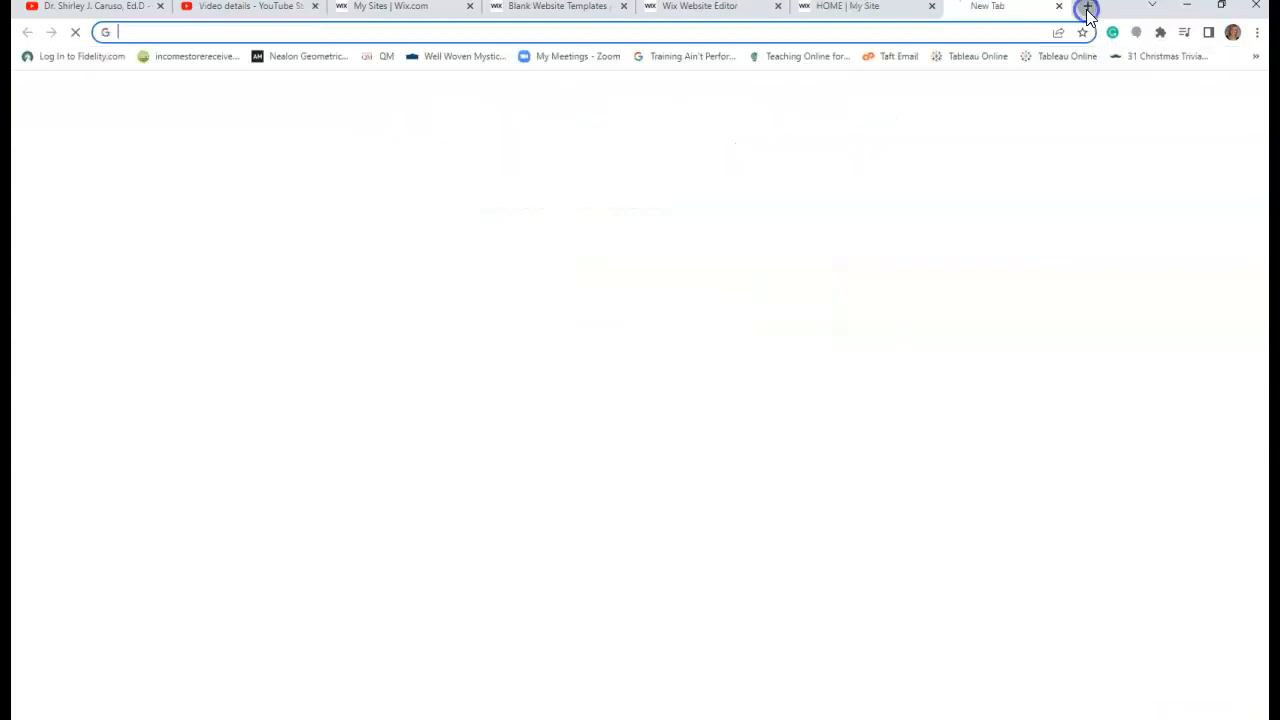
{"action": "right_click", "coordinate": [181, 34]}
{"action": "left_click", "coordinate": [232, 132]}
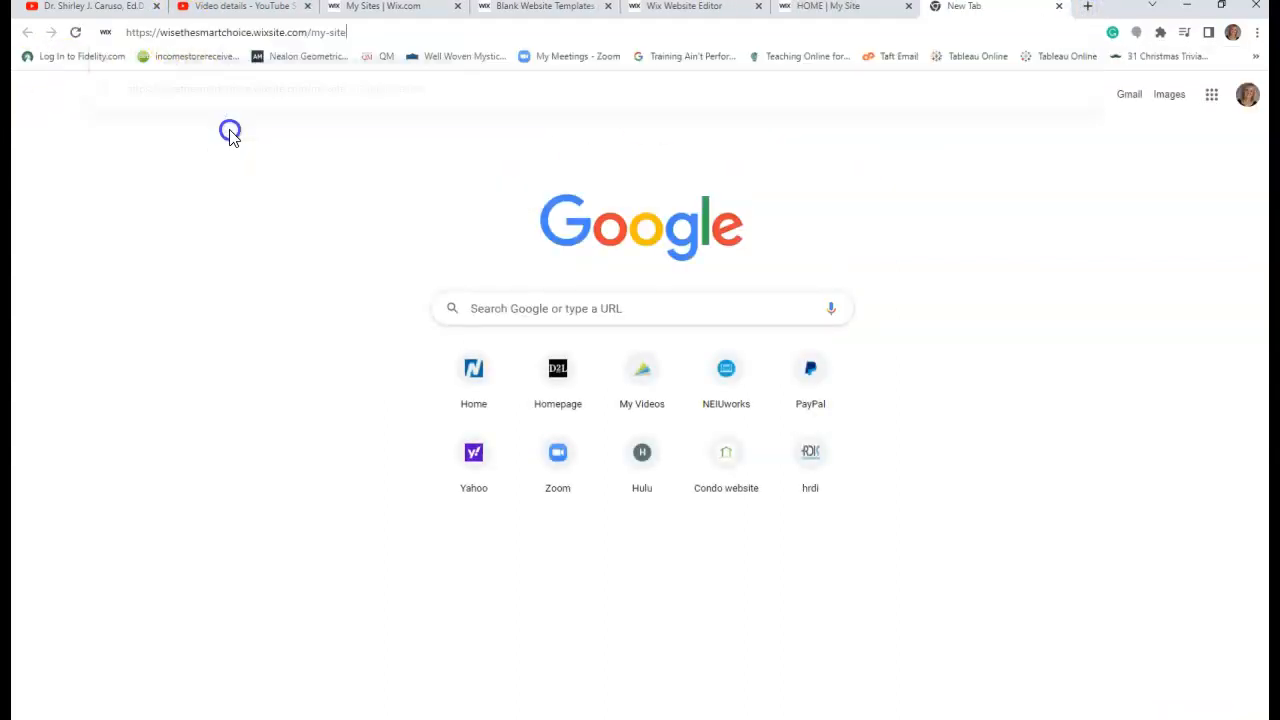
{"action": "key", "text": "Return"}
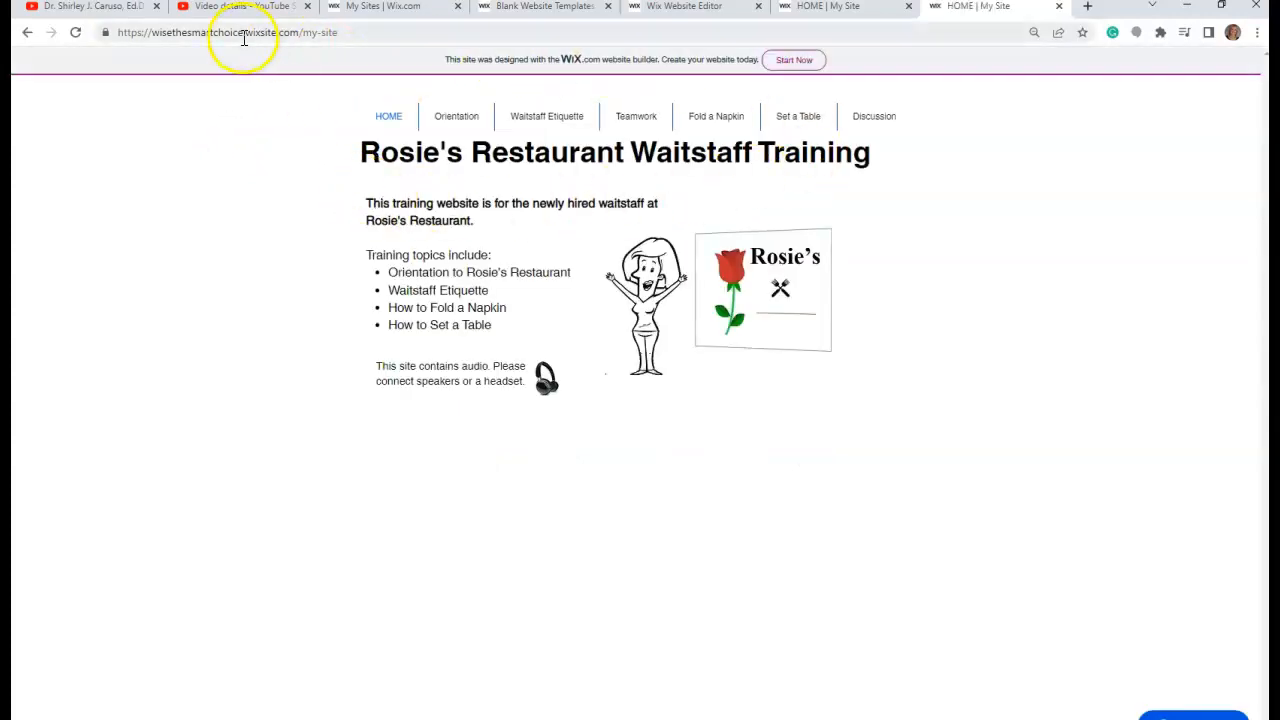
{"action": "left_click", "coordinate": [1059, 6]}
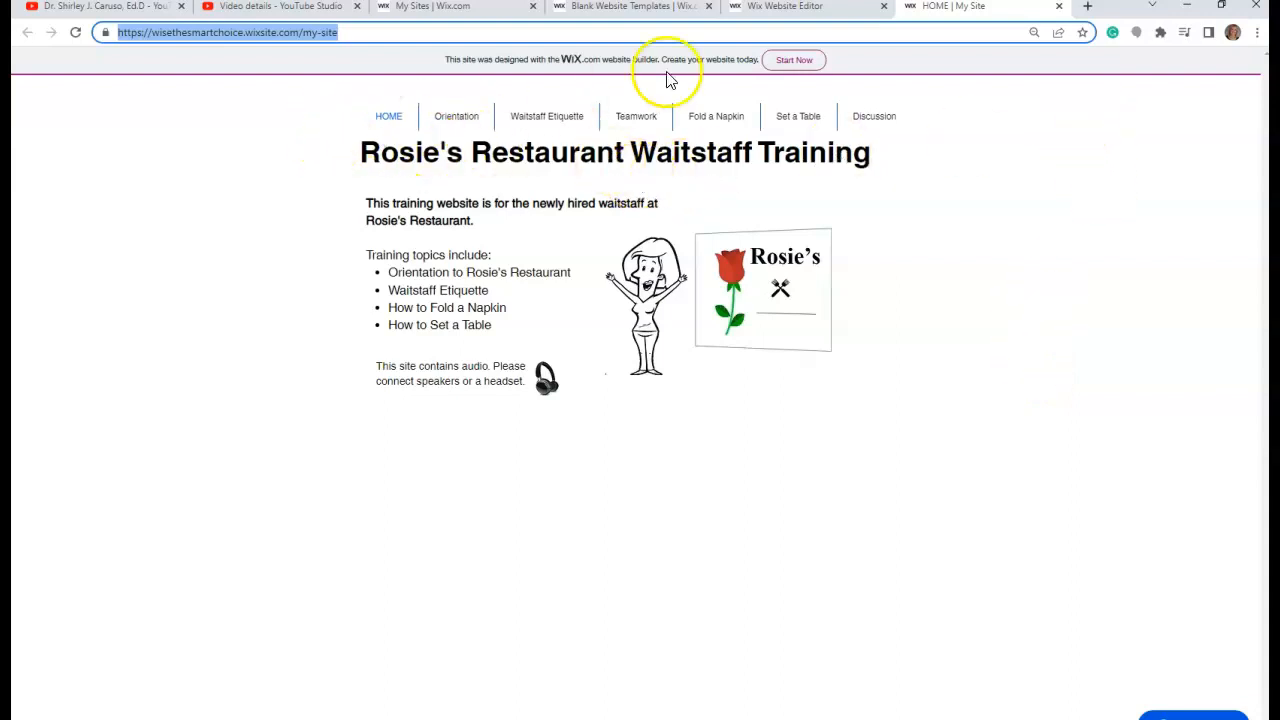
Return to the website editor and dismiss the publish confirmation and the mobile-editing offer
{"action": "left_click", "coordinate": [849, 12]}
{"action": "left_click", "coordinate": [808, 511]}
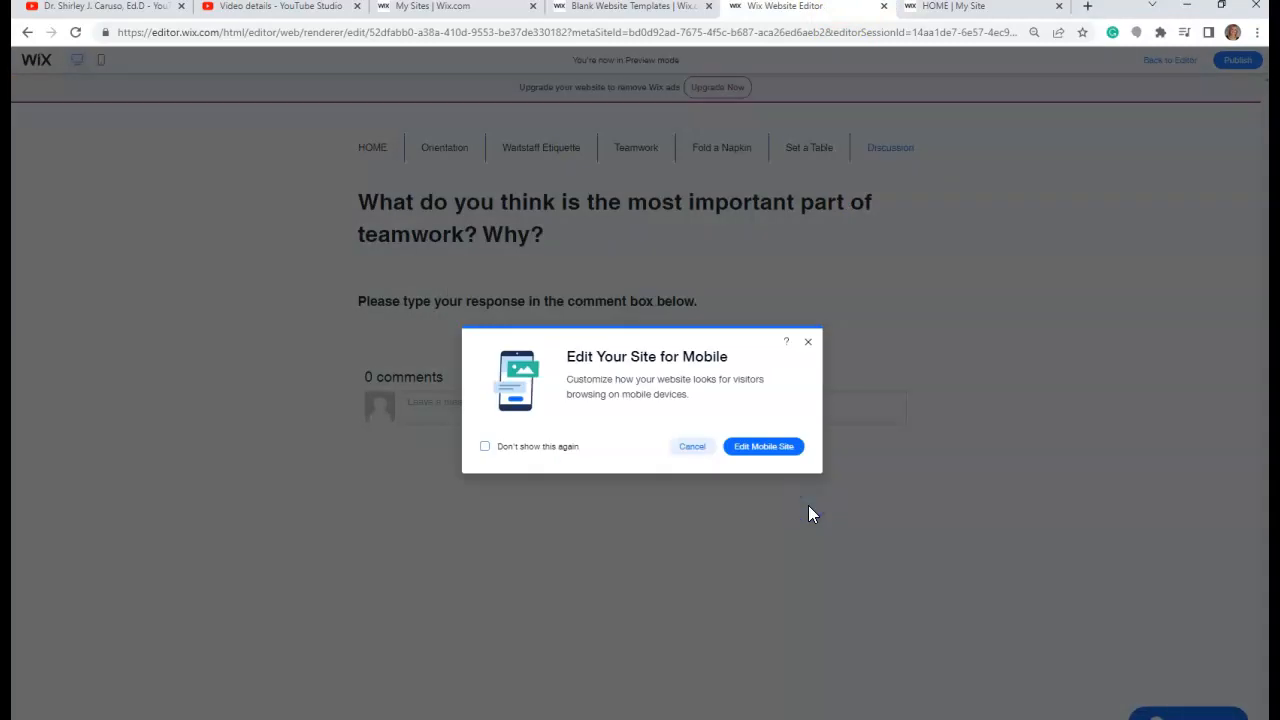
{"action": "left_click", "coordinate": [808, 341]}
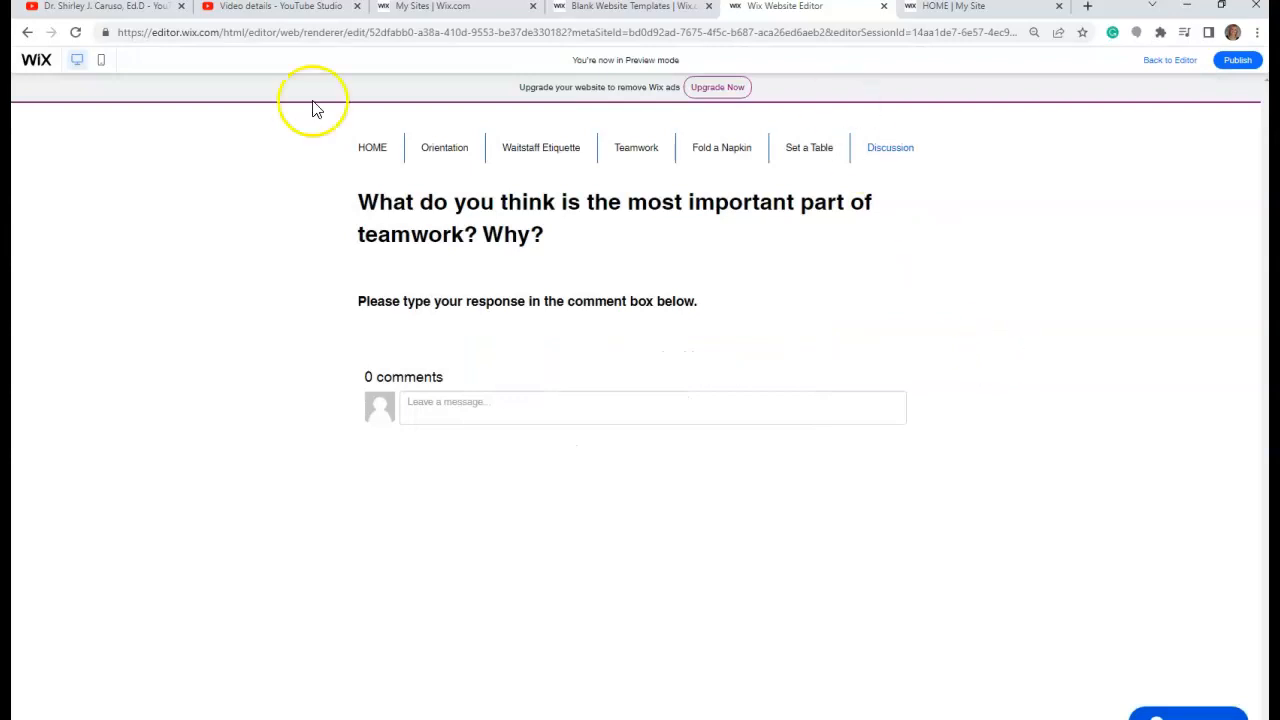
Go to the site's dashboard and reopen the published website for editing from the Channels section
{"action": "mouse_move", "coordinate": [36, 66]}
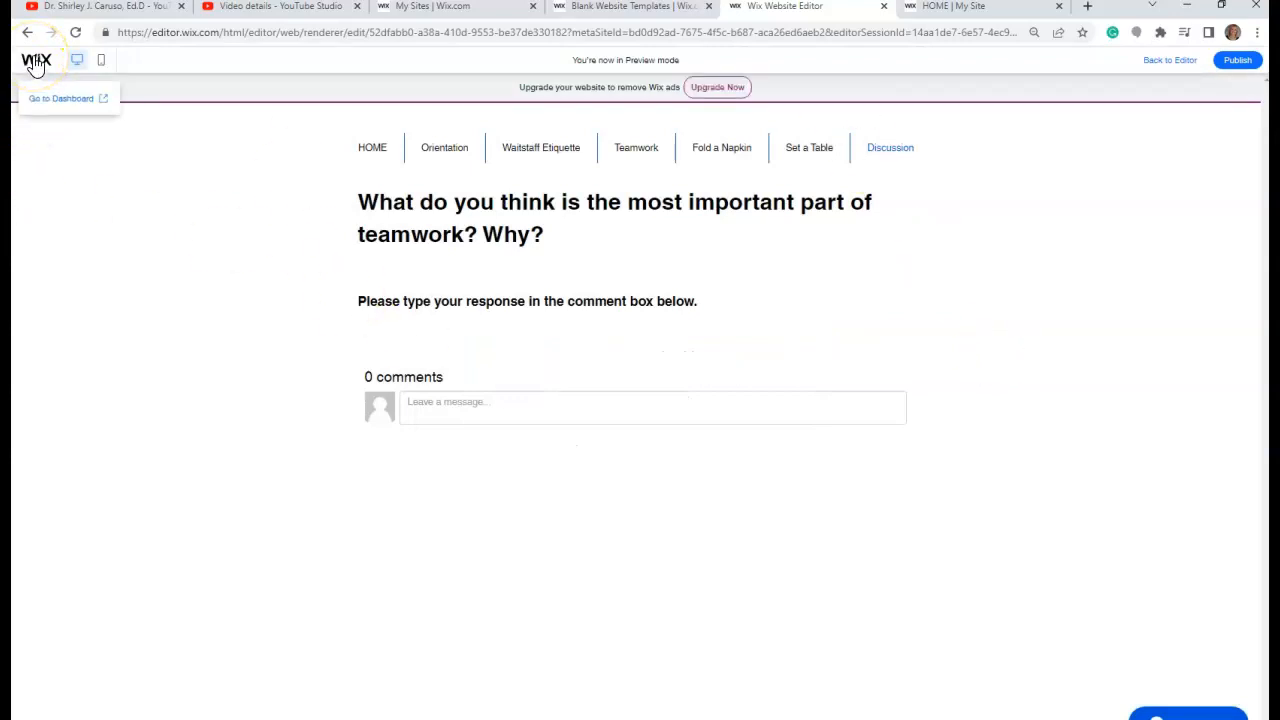
{"action": "left_click", "coordinate": [36, 64]}
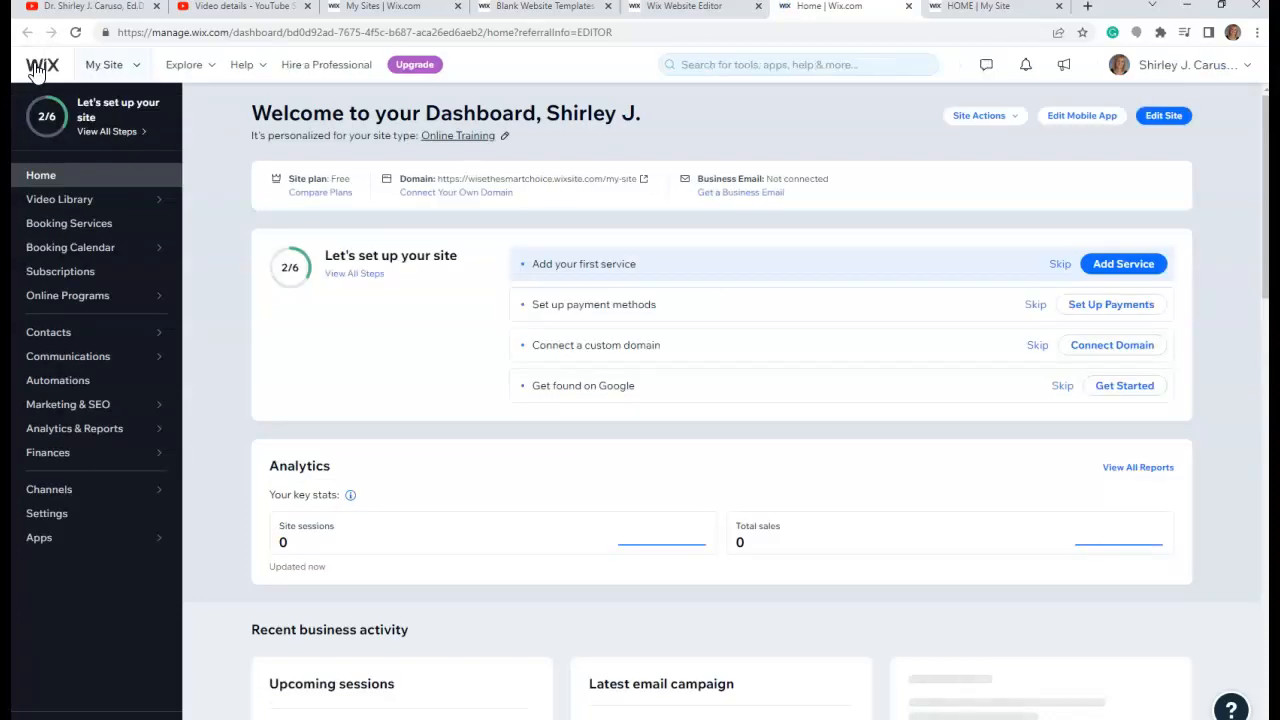
{"action": "scroll", "coordinate": [1014, 403], "scroll_direction": "down", "scroll_amount": 2}
{"action": "scroll", "coordinate": [880, 351], "scroll_direction": "up", "scroll_amount": 2}
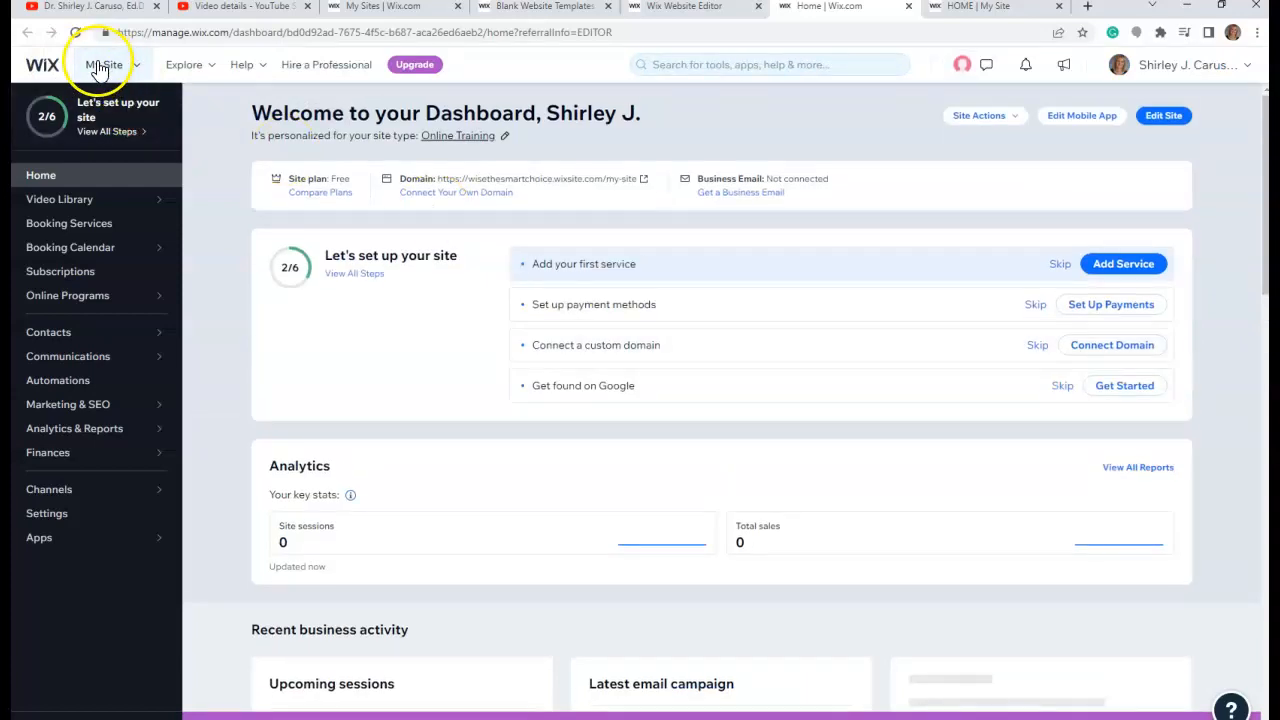
{"action": "left_click", "coordinate": [134, 64]}
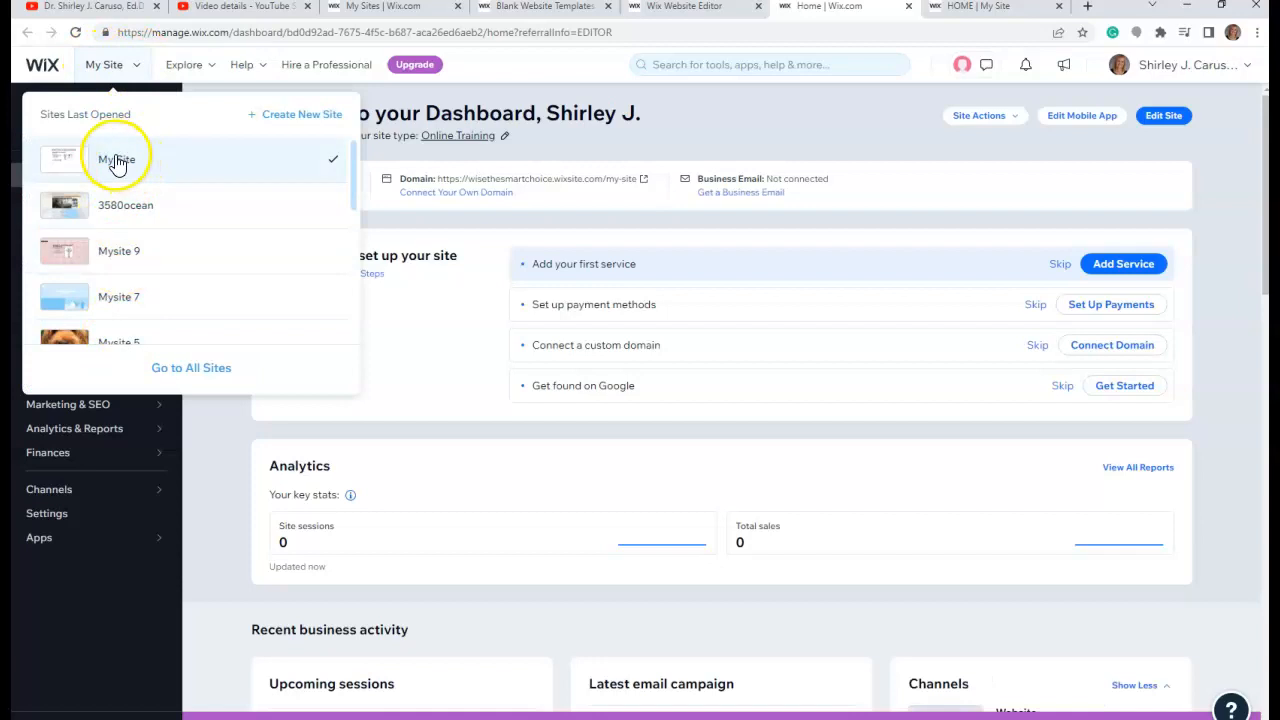
{"action": "left_click", "coordinate": [110, 66]}
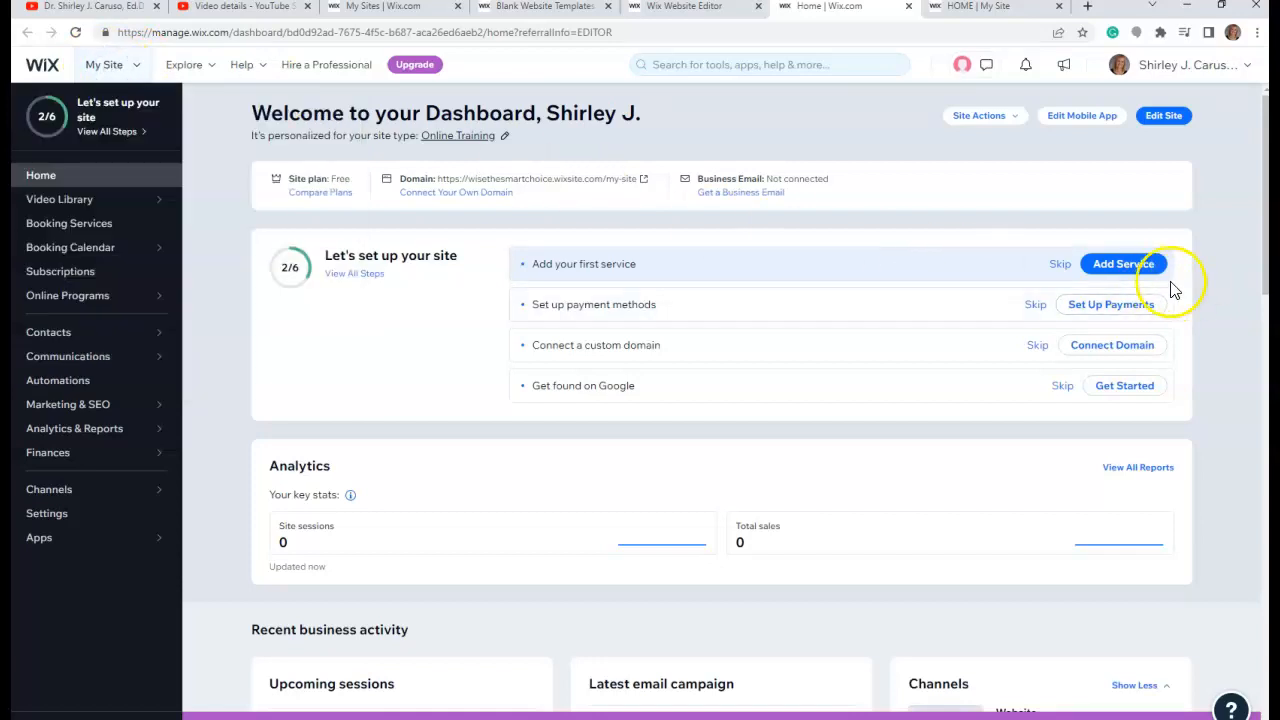
{"action": "scroll", "coordinate": [1190, 437], "scroll_direction": "down", "scroll_amount": 3}
{"action": "scroll", "coordinate": [1185, 435], "scroll_direction": "down", "scroll_amount": 1}
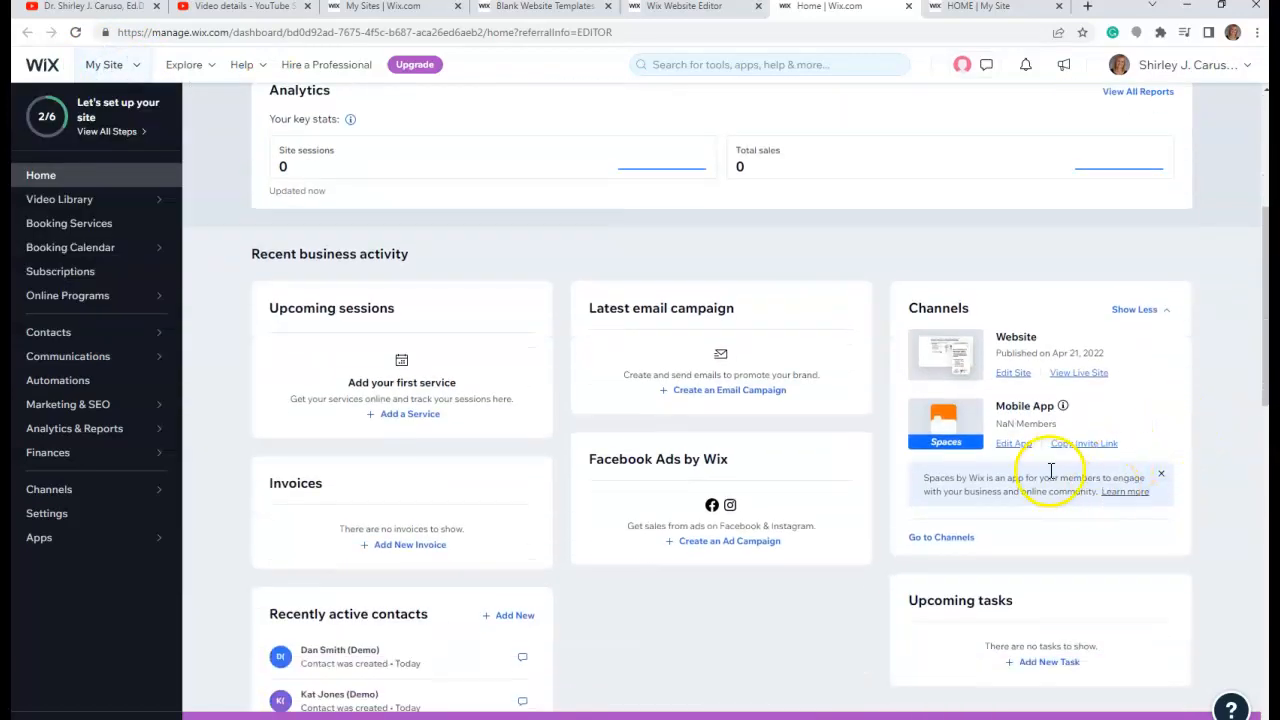
{"action": "left_click", "coordinate": [1013, 373]}
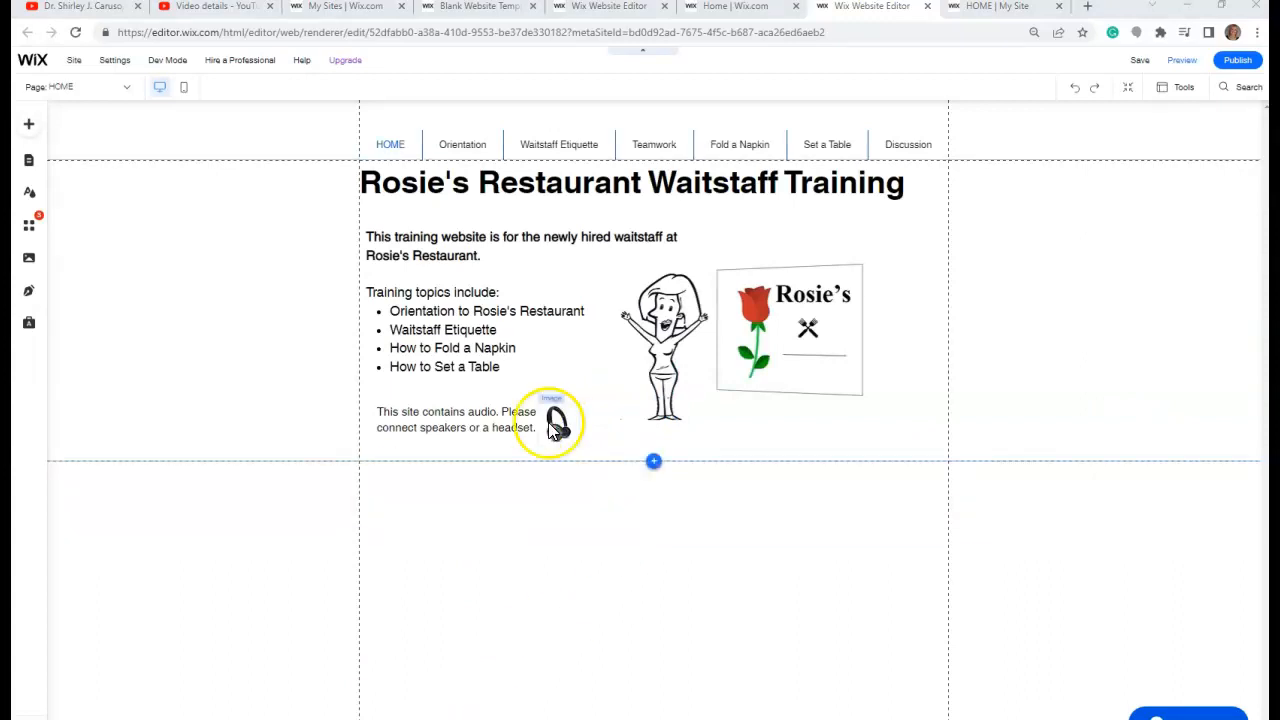
Publish the training website again and dismiss the confirmation and the mobile-editing offer
{"action": "left_click", "coordinate": [1243, 62]}
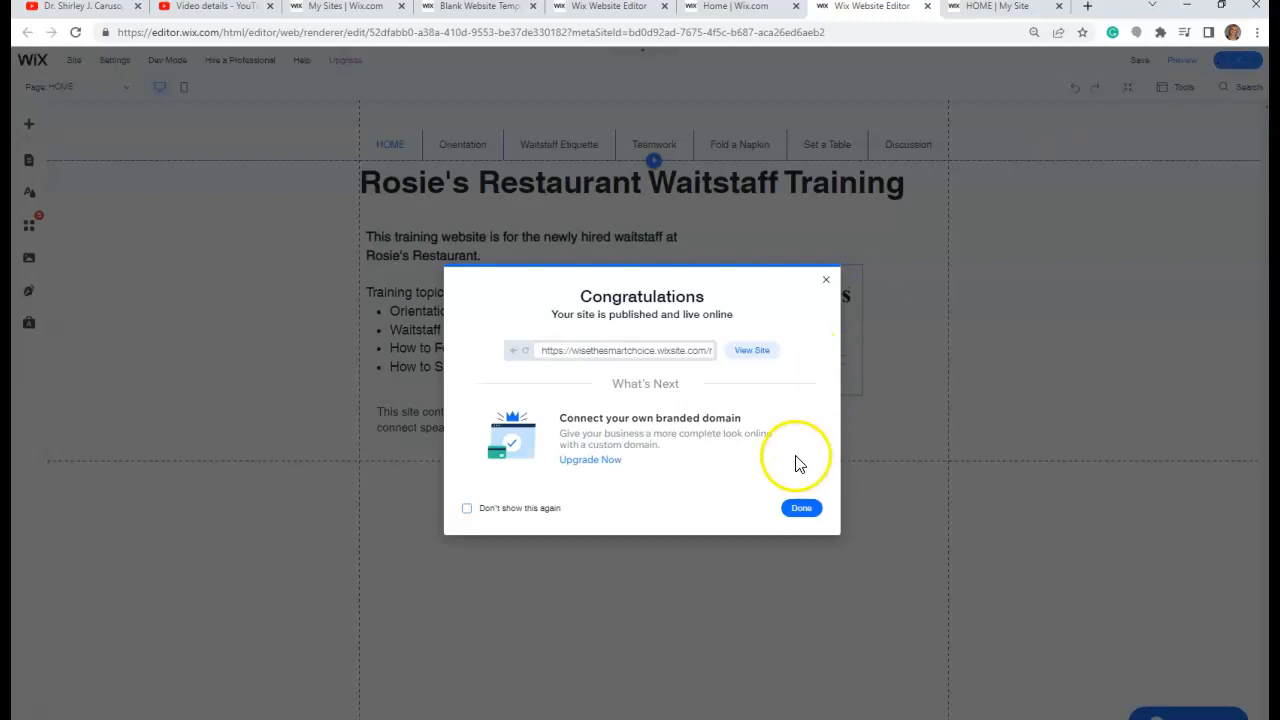
{"action": "left_click", "coordinate": [798, 511]}
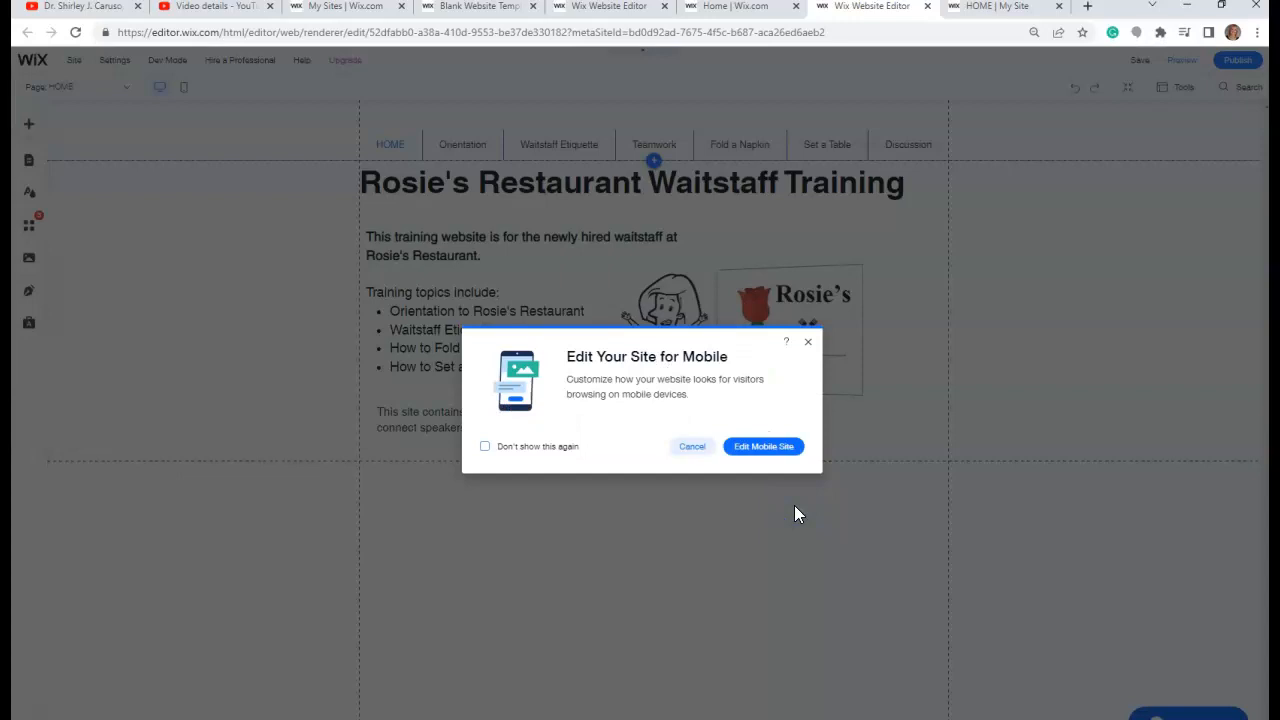
{"action": "left_click", "coordinate": [808, 342]}
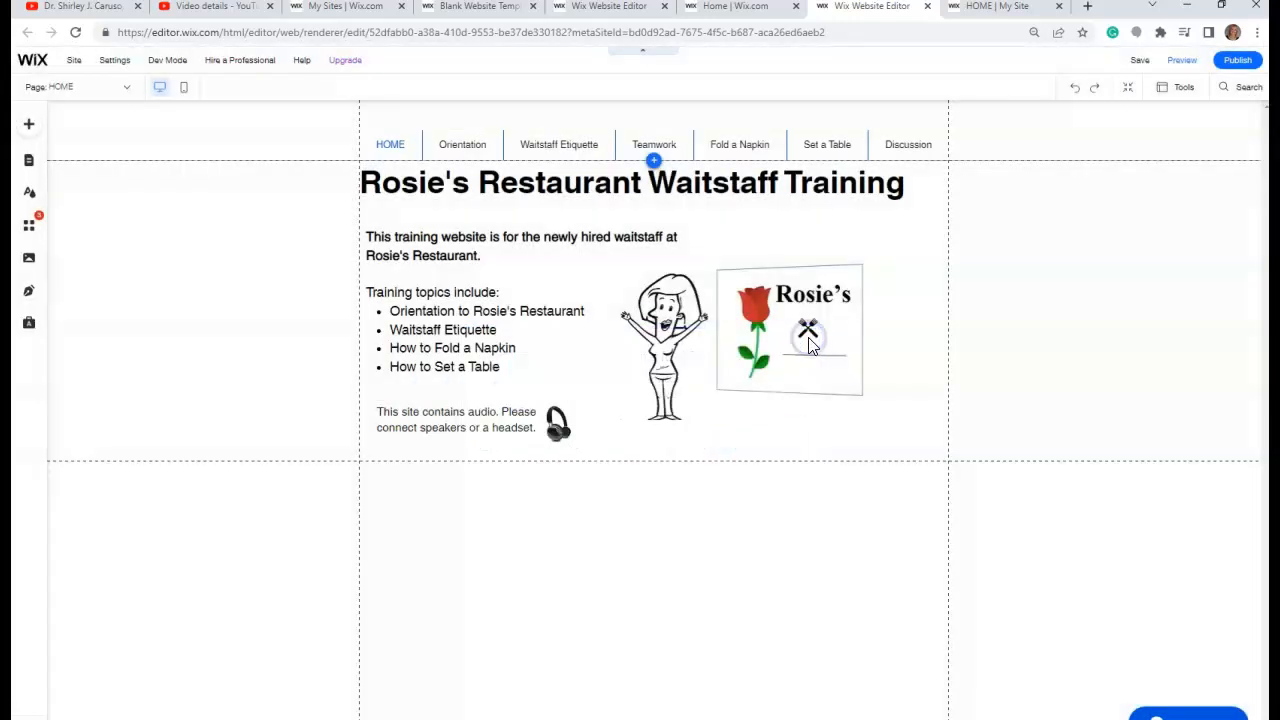